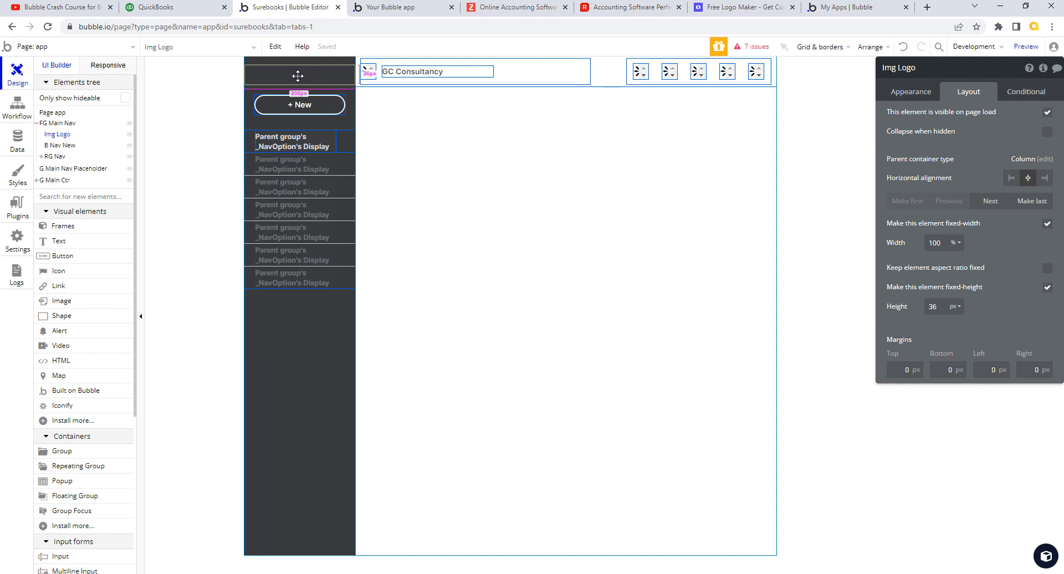
- Look over the Looka logo dashboard, then return to the SureBooks editor
{"action": "left_click", "coordinate": [747, 11]}
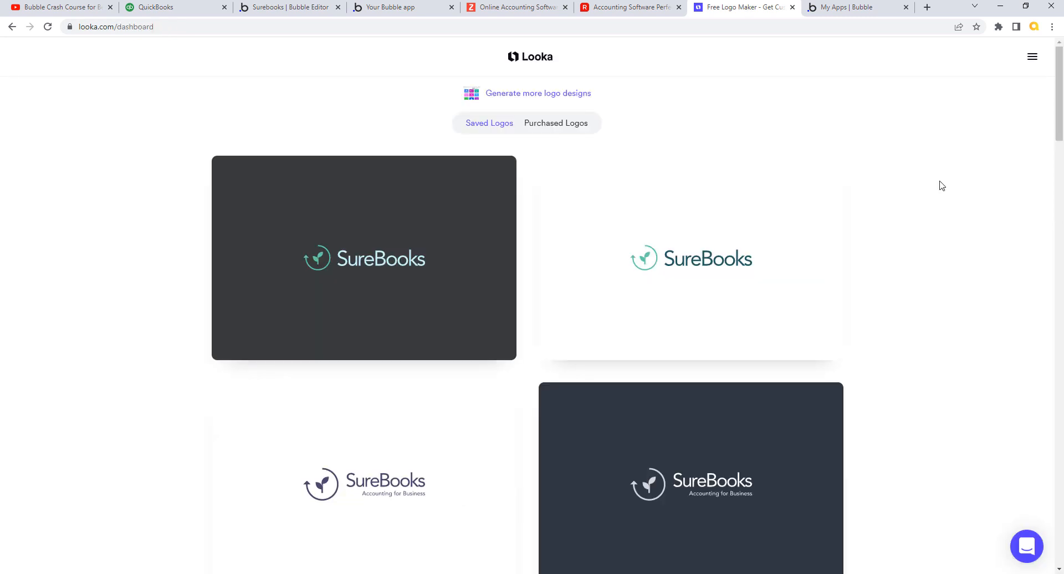
{"action": "mouse_move", "coordinate": [1059, 105]}
{"action": "left_mouse_down"}
{"action": "mouse_move", "coordinate": [1060, 126]}
{"action": "mouse_move", "coordinate": [1061, 111]}
{"action": "left_mouse_up"}
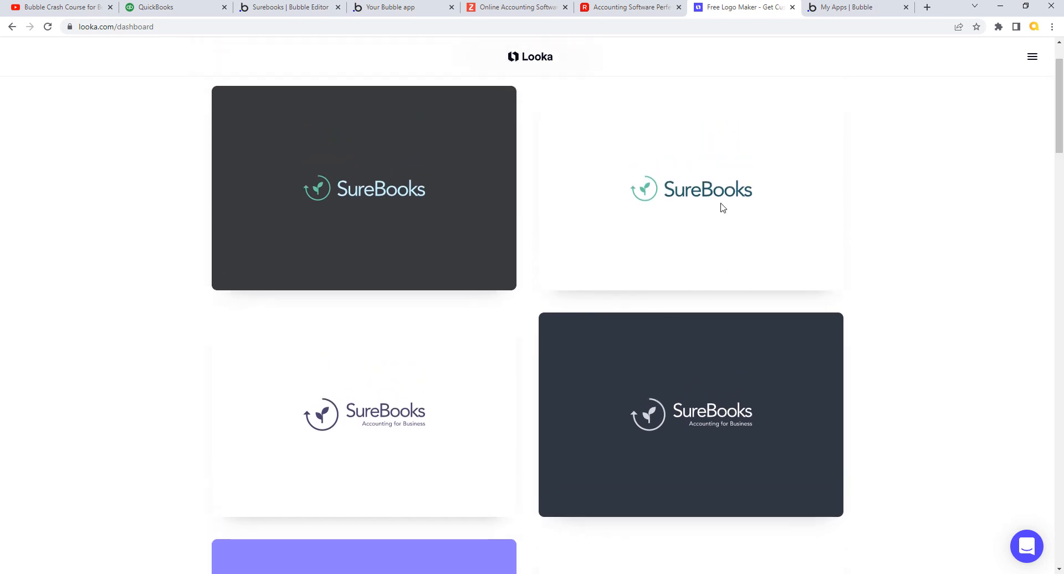
{"action": "mouse_move", "coordinate": [724, 197]}
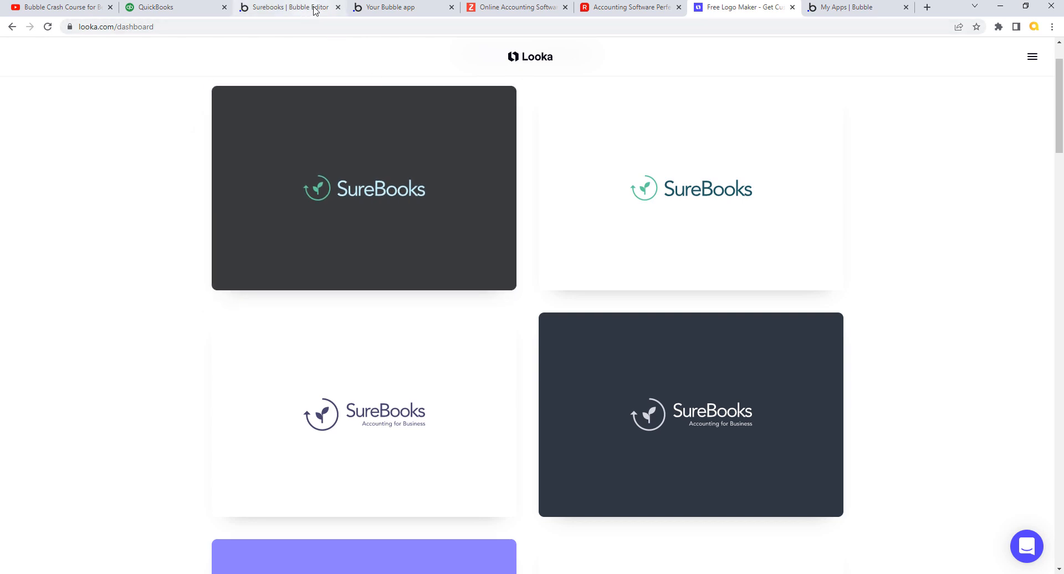
{"action": "left_click", "coordinate": [293, 7]}
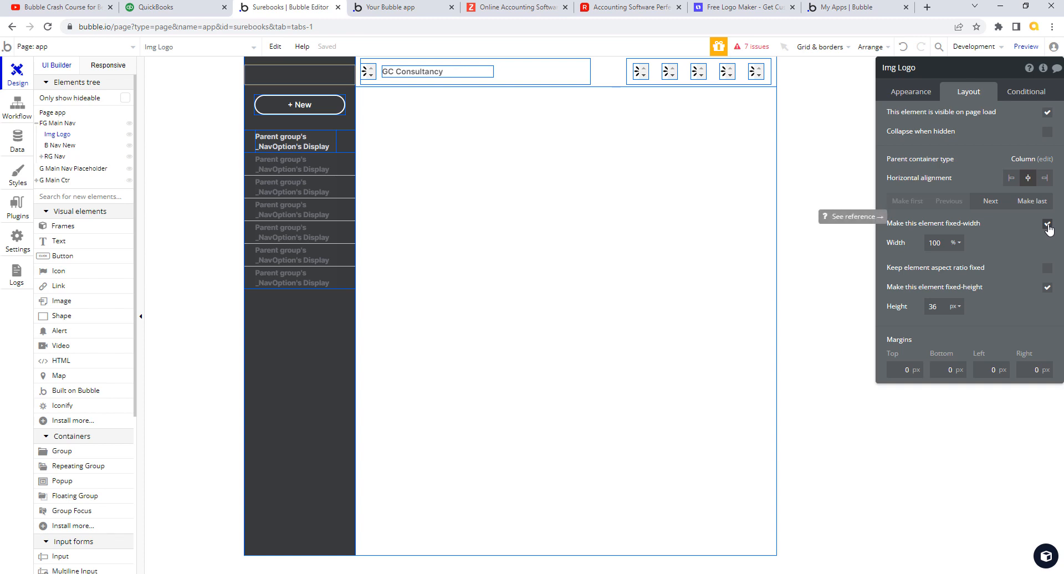
- Switch Img Logo's width unit from % to px and size it 141 px by 32 px
{"action": "left_click", "coordinate": [912, 92]}
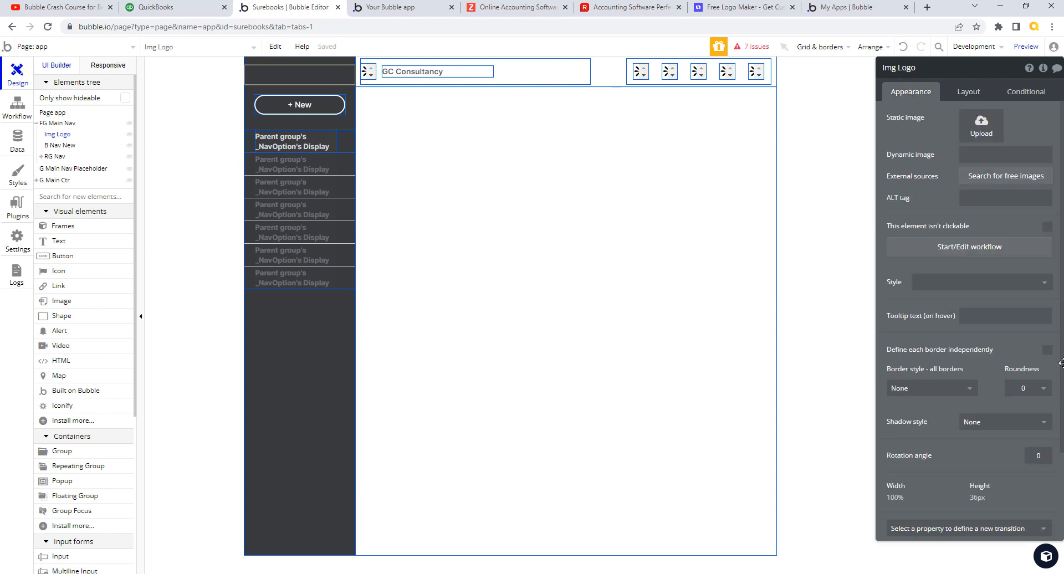
{"action": "left_click", "coordinate": [964, 94]}
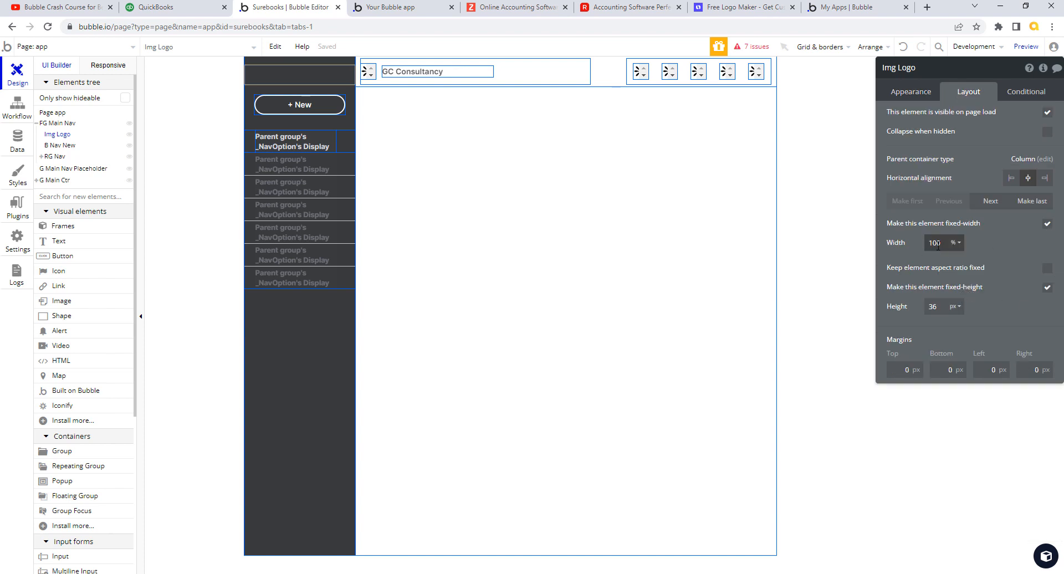
{"action": "left_click", "coordinate": [956, 243]}
{"action": "left_click", "coordinate": [954, 261]}
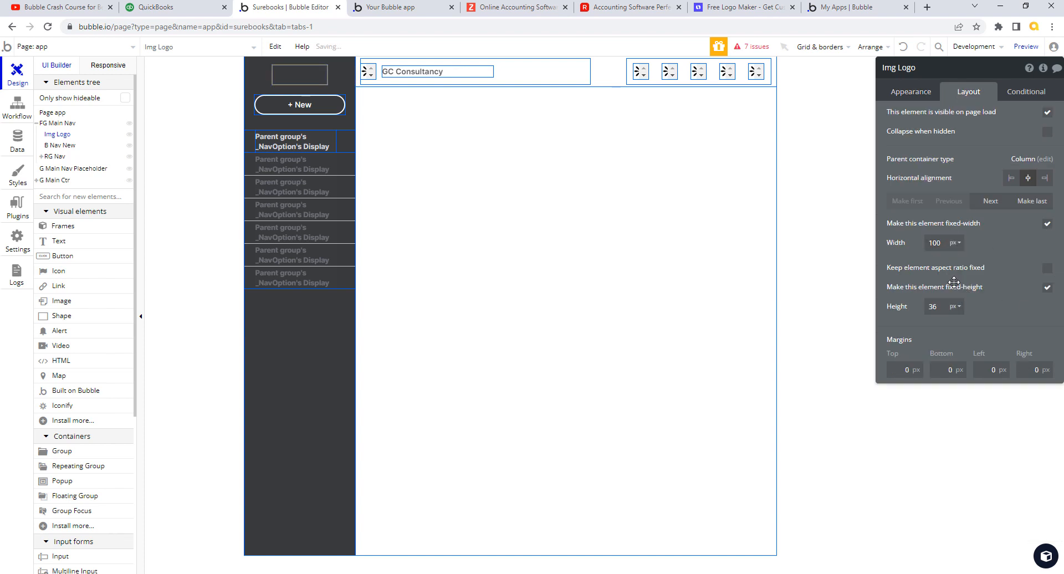
{"action": "type", "text": "141"}
{"action": "key", "text": "Tab"}
{"action": "type", "text": "32"}
{"action": "key", "text": "Tab"}
{"action": "left_click", "coordinate": [921, 94]}
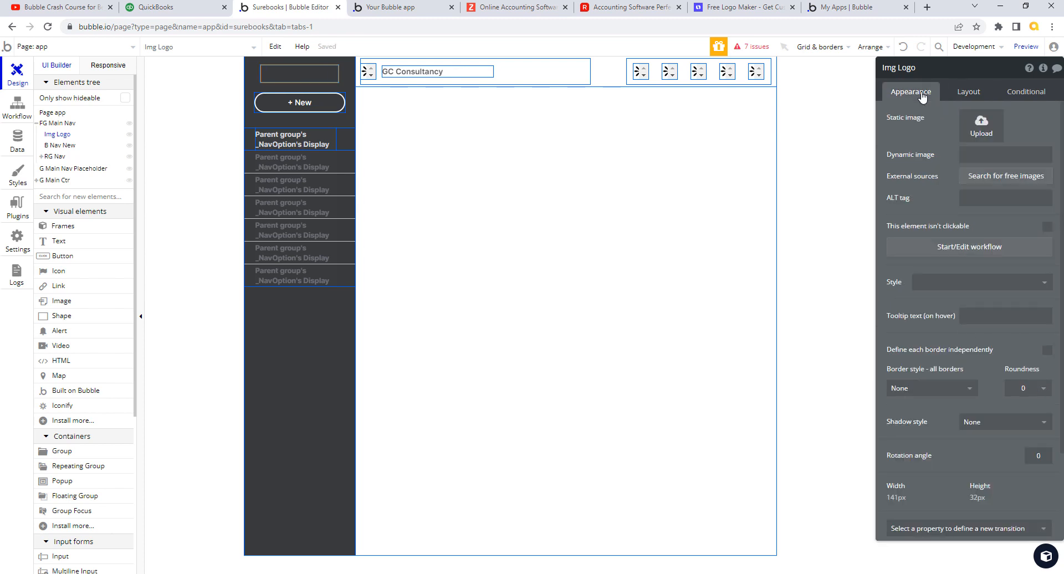
- Upload the SureBooks logo as Img Logo's static image and check it in version-test
{"action": "left_click", "coordinate": [978, 131]}
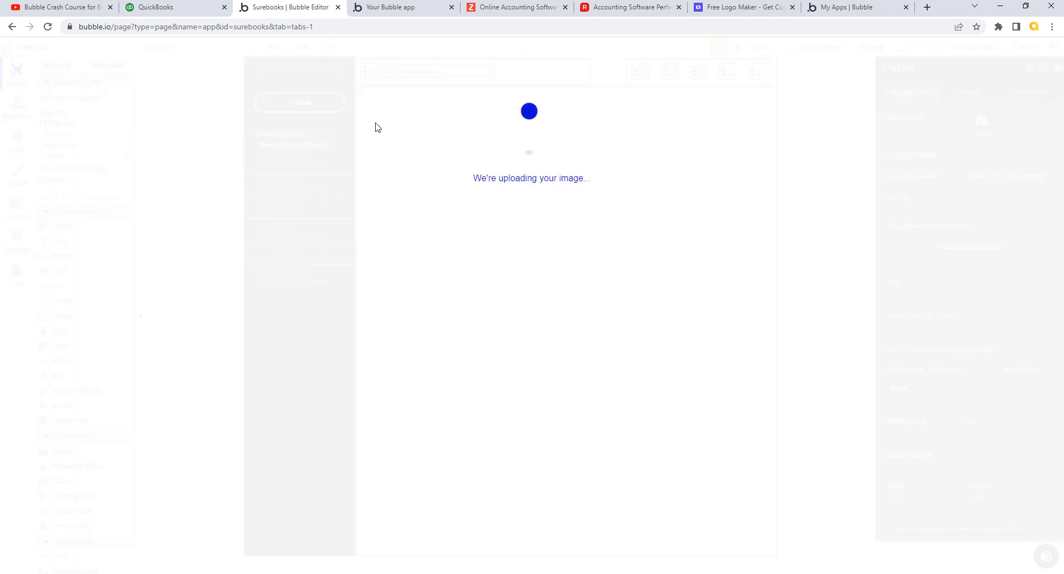
{"action": "left_click", "coordinate": [397, 122]}
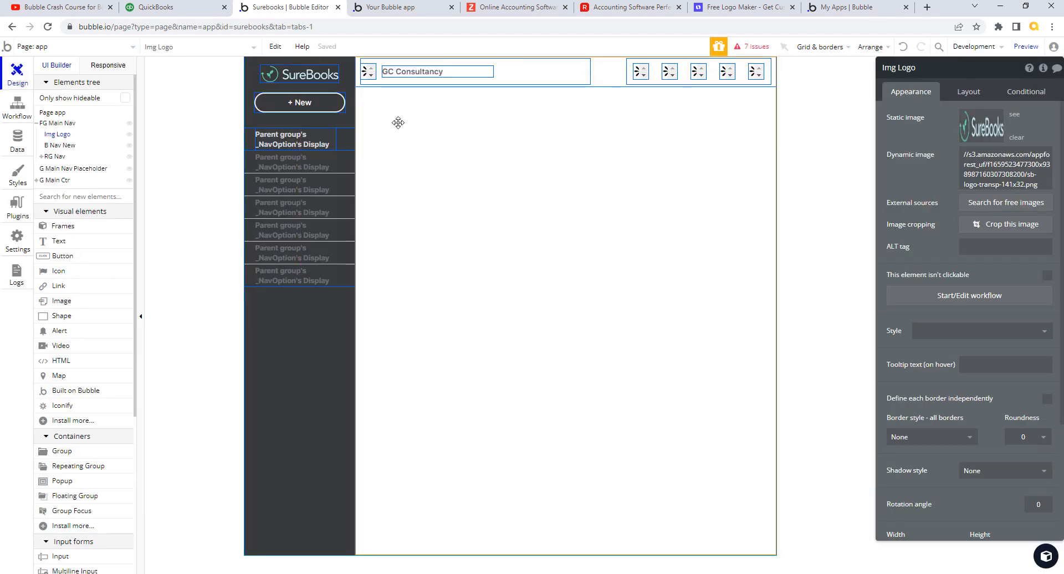
{"action": "left_click", "coordinate": [407, 7]}
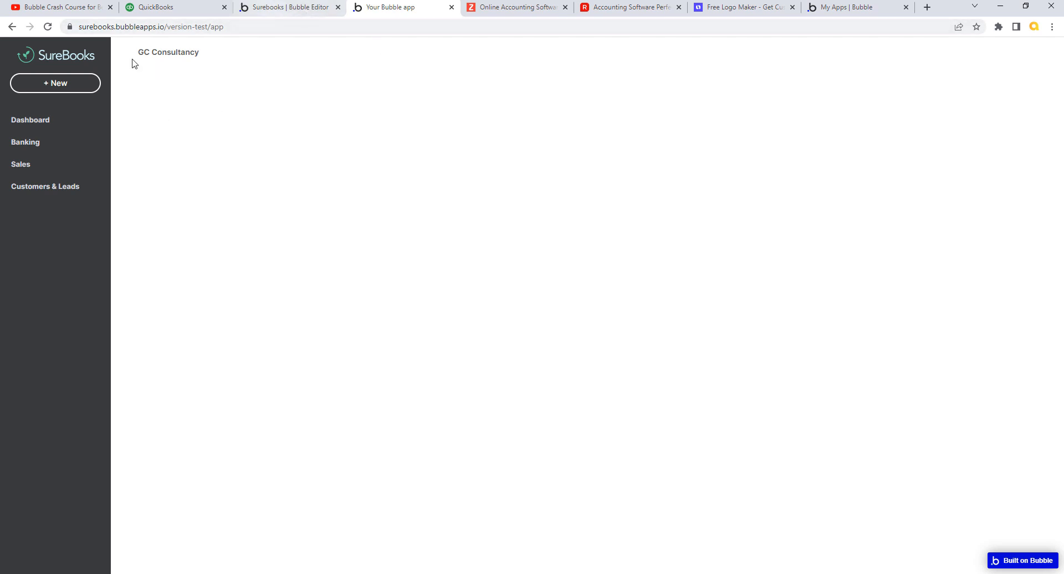
- Select the header icon beside GC Consultancy and rename Iconify A to 'Ic Nav Menu'
{"action": "left_click", "coordinate": [299, 9]}
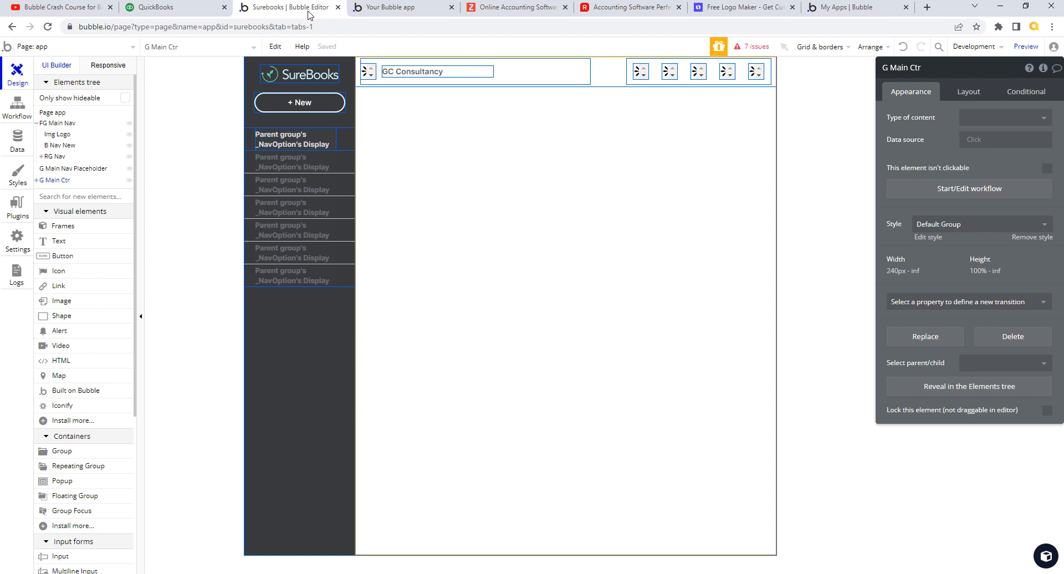
{"action": "left_click", "coordinate": [366, 73]}
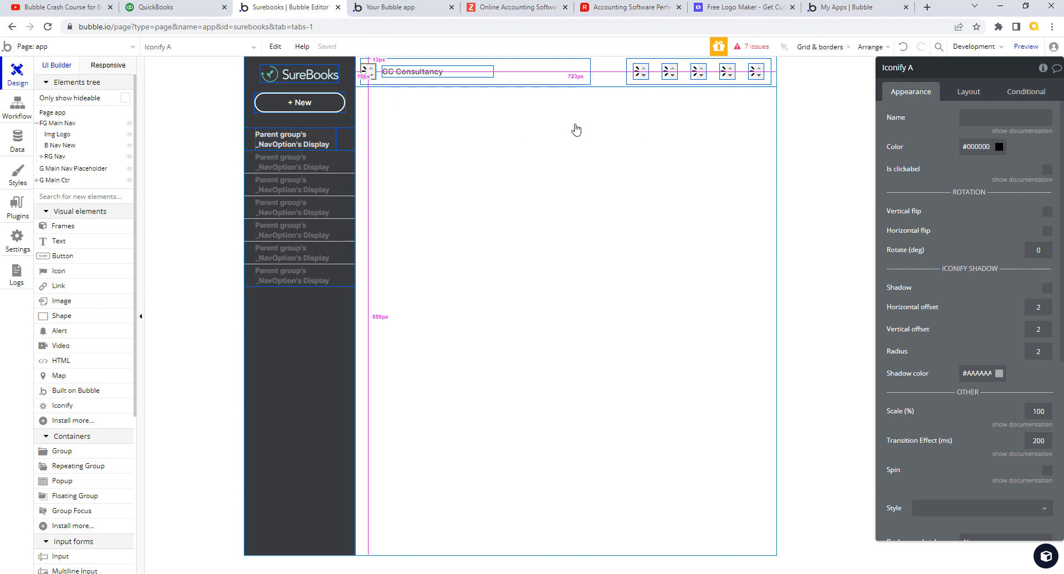
{"action": "left_click", "coordinate": [974, 118]}
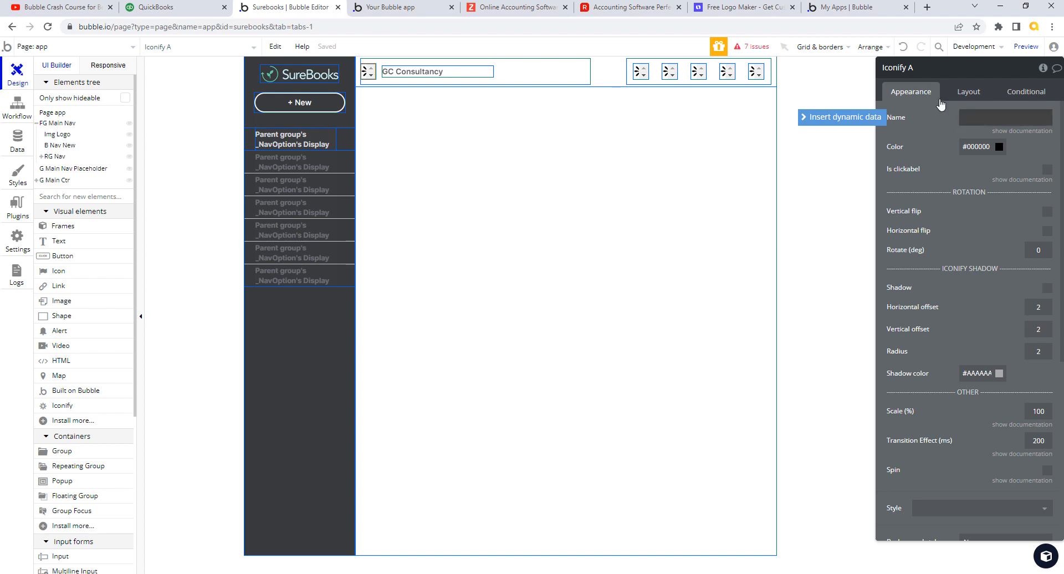
{"action": "left_click", "coordinate": [913, 68]}
{"action": "left_click_drag", "start_coordinate": [889, 67], "coordinate": [915, 68]}
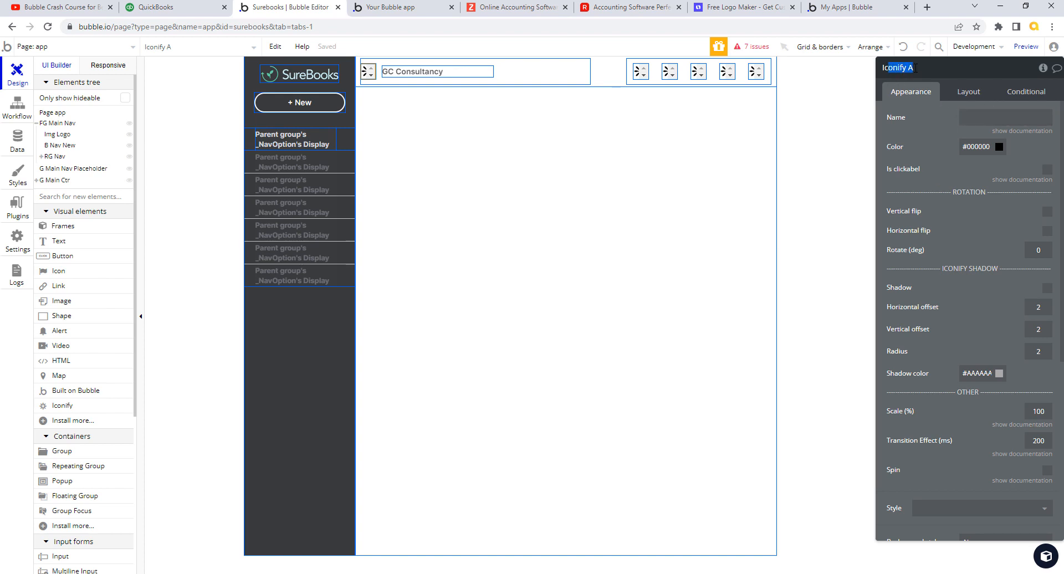
{"action": "type", "text": "c"}
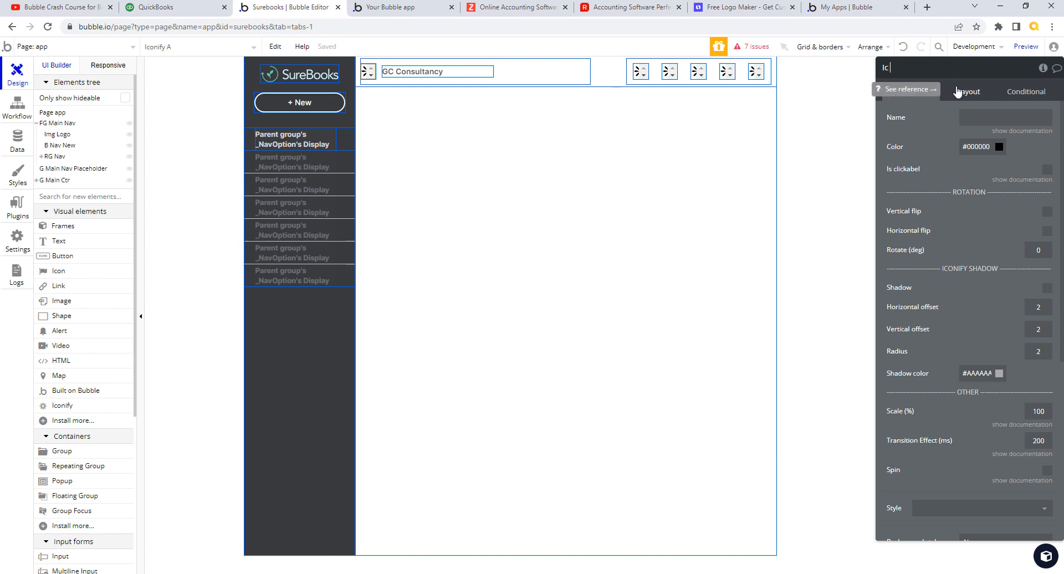
{"action": "type", "text": " Men"}
{"action": "type", "text": " Nav Menu"}
{"action": "left_click", "coordinate": [976, 146]}
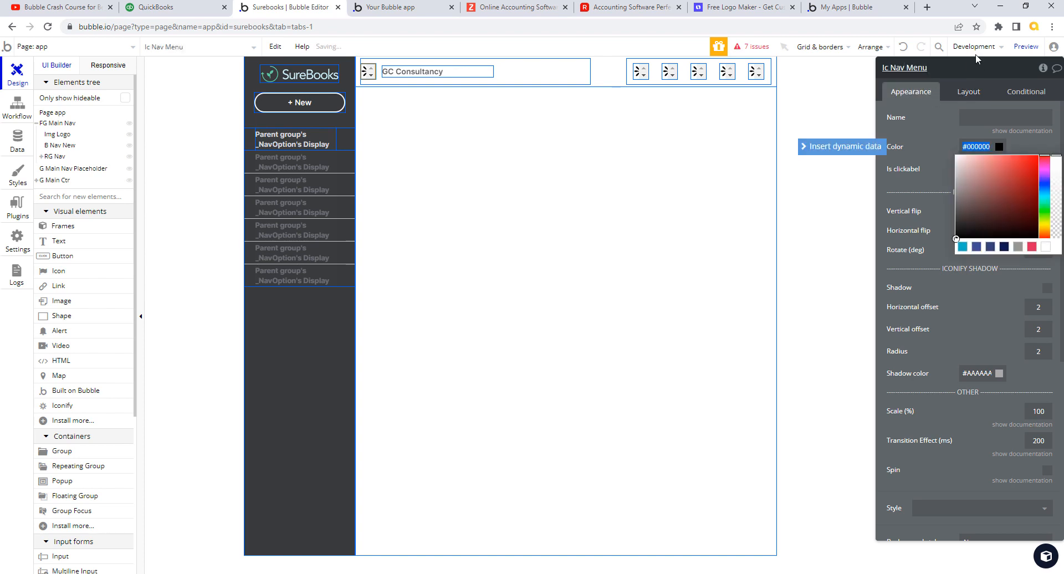
- Load iconify.design in a new browser tab and go to its icon sets page
{"action": "left_click", "coordinate": [927, 8]}
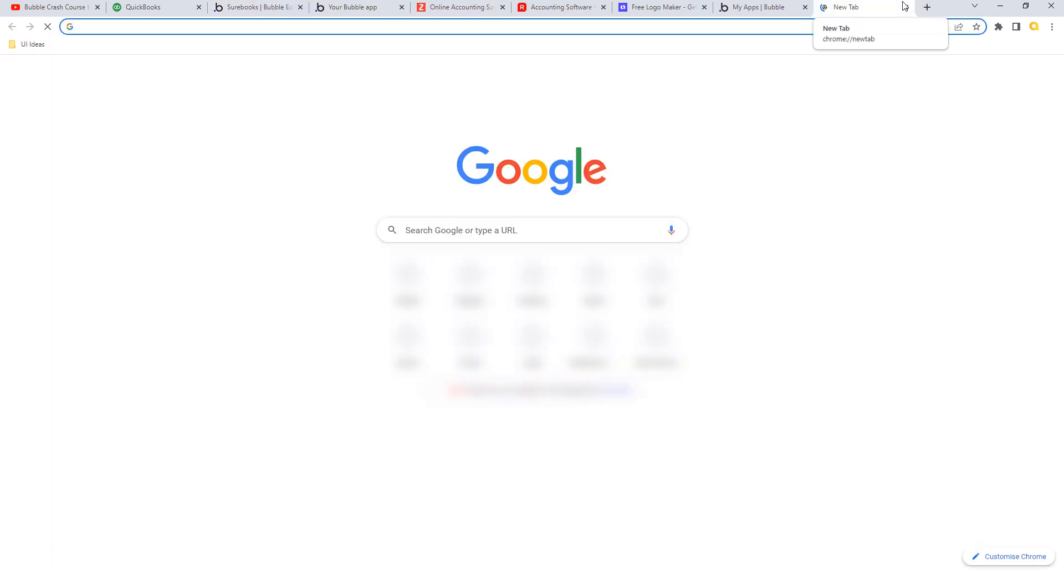
{"action": "type", "text": "iconify.design"}
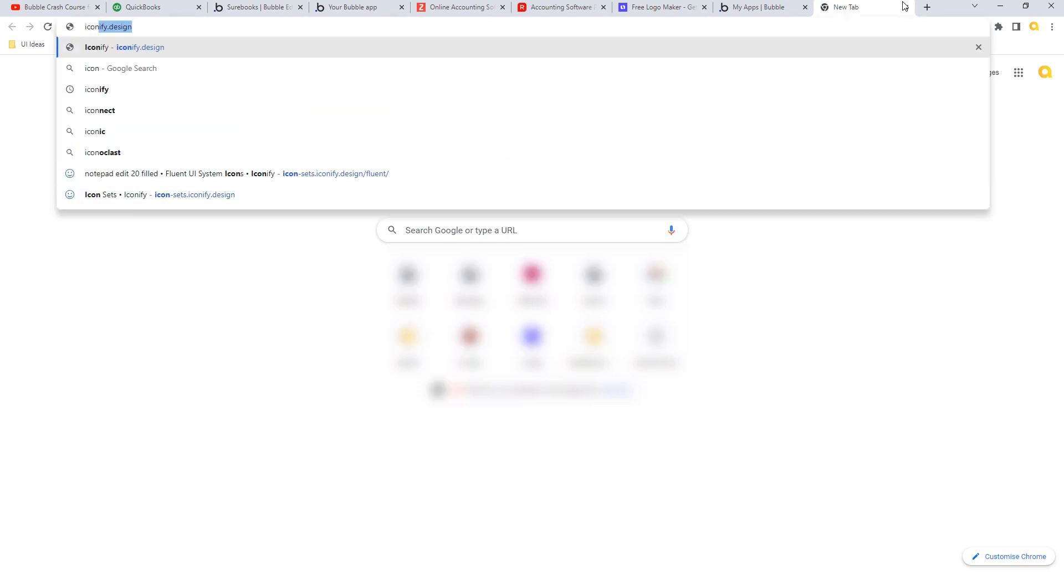
{"action": "key", "text": "Return"}
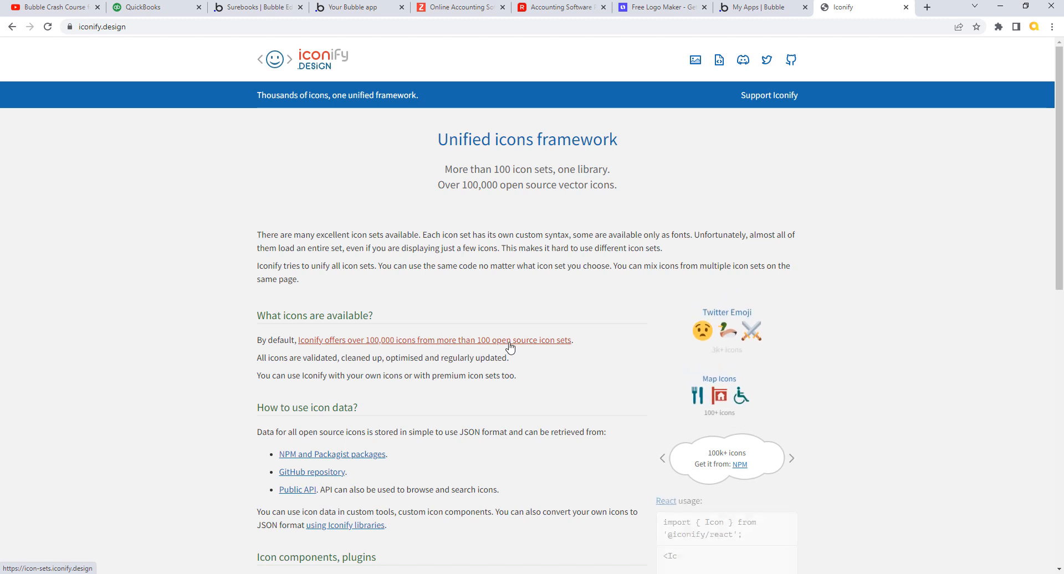
{"action": "left_click", "coordinate": [539, 348]}
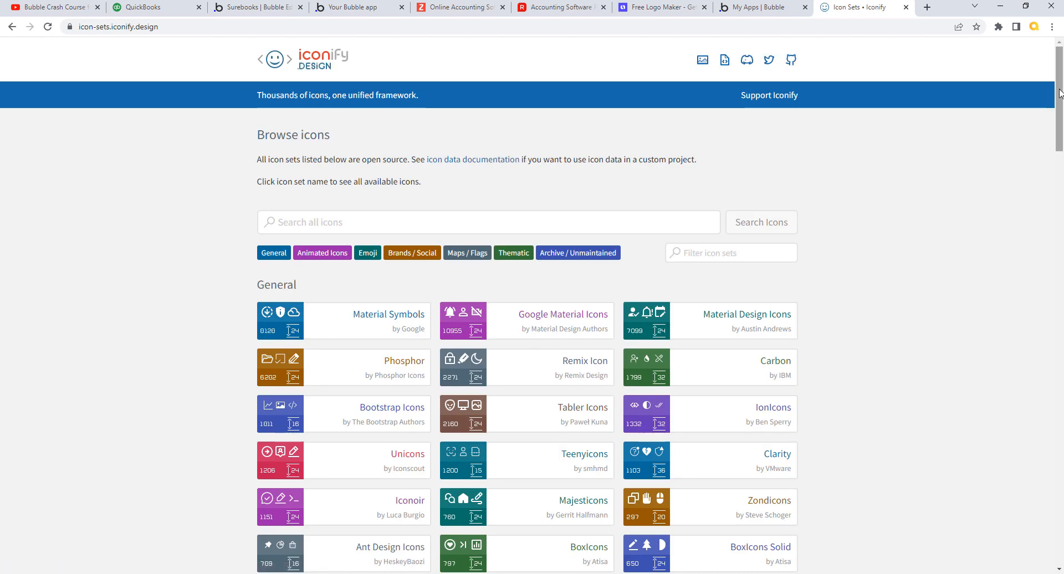
- Scroll through the General icon collections like IconPark Outline, Material Symbols and Font Awesome
{"action": "left_click_drag", "start_coordinate": [1059, 94], "coordinate": [1060, 146]}
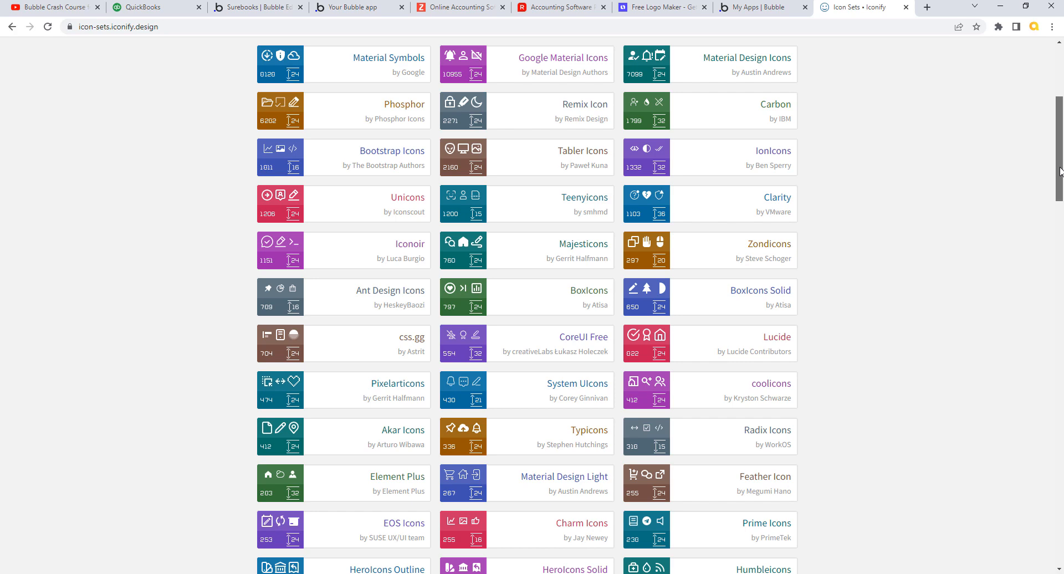
{"action": "scroll", "coordinate": [1060, 172], "scroll_direction": "down", "scroll_amount": 2}
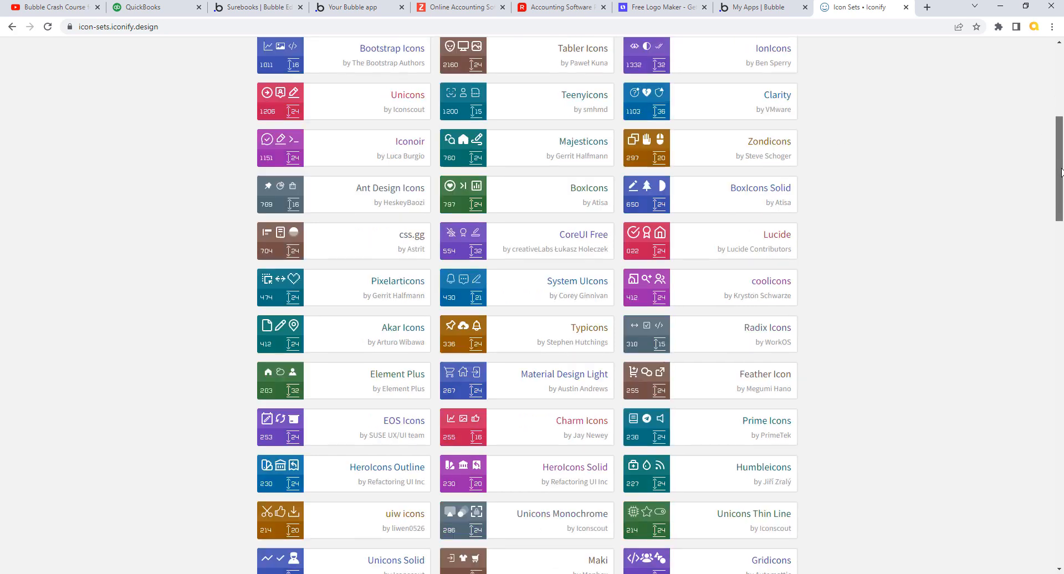
{"action": "scroll", "coordinate": [1060, 171], "scroll_direction": "down", "scroll_amount": 2}
{"action": "left_click_drag", "start_coordinate": [1060, 181], "coordinate": [1060, 232]}
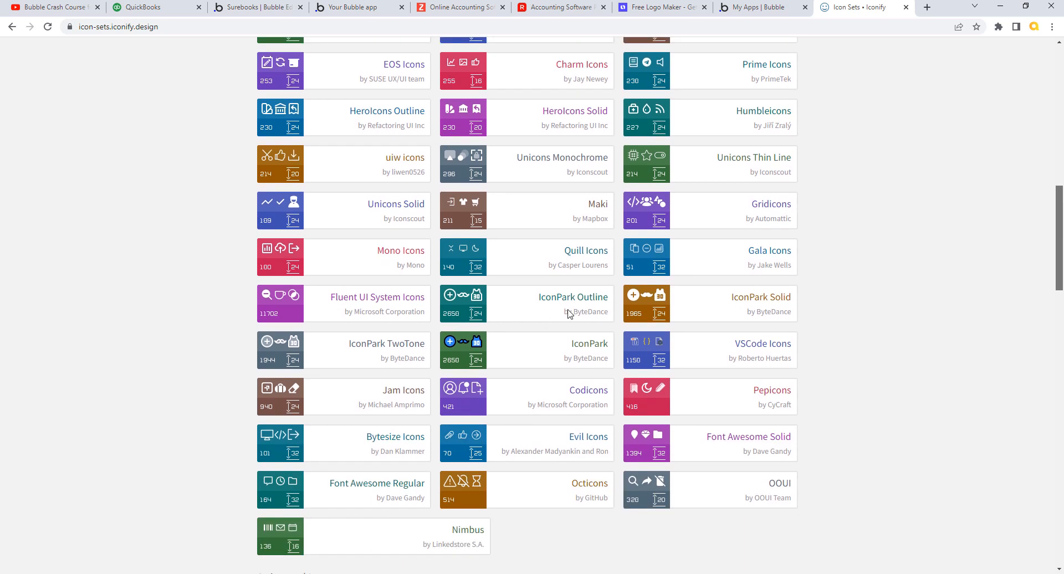
{"action": "scroll", "coordinate": [462, 303], "scroll_direction": "down", "scroll_amount": 1}
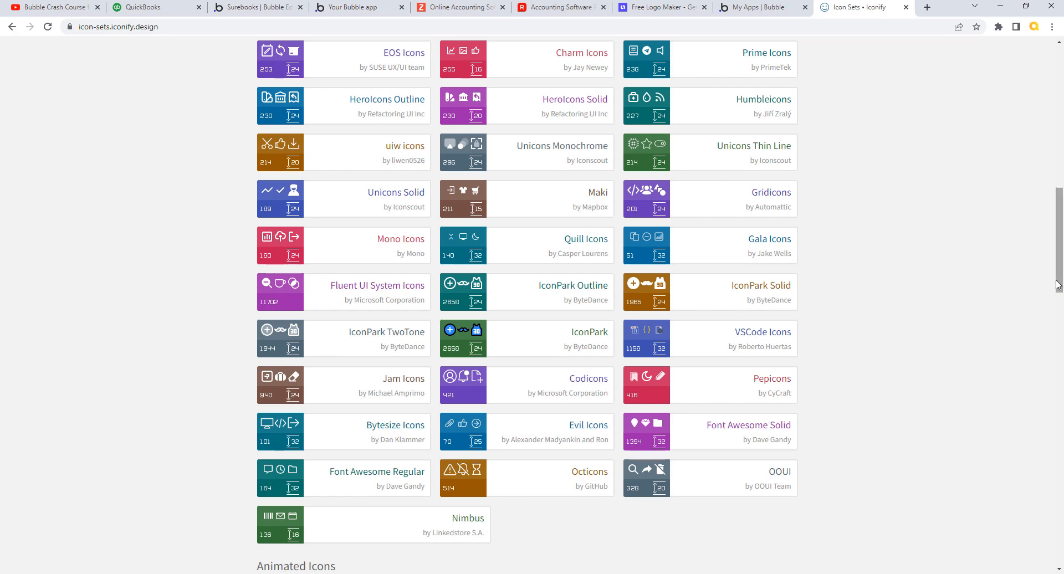
{"action": "left_click_drag", "start_coordinate": [1057, 285], "coordinate": [1058, 172]}
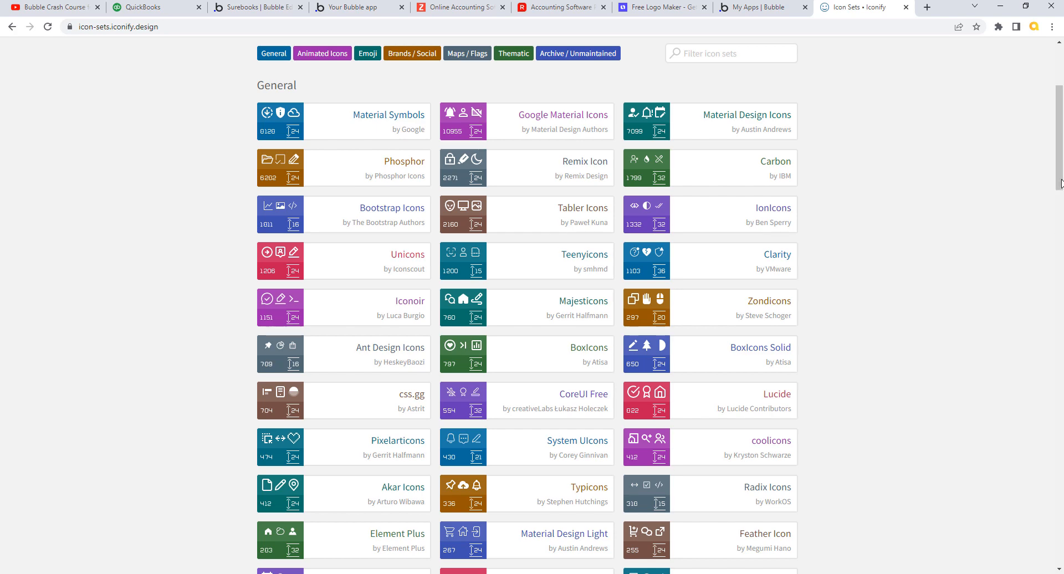
{"action": "left_click_drag", "start_coordinate": [1060, 177], "coordinate": [1062, 285]}
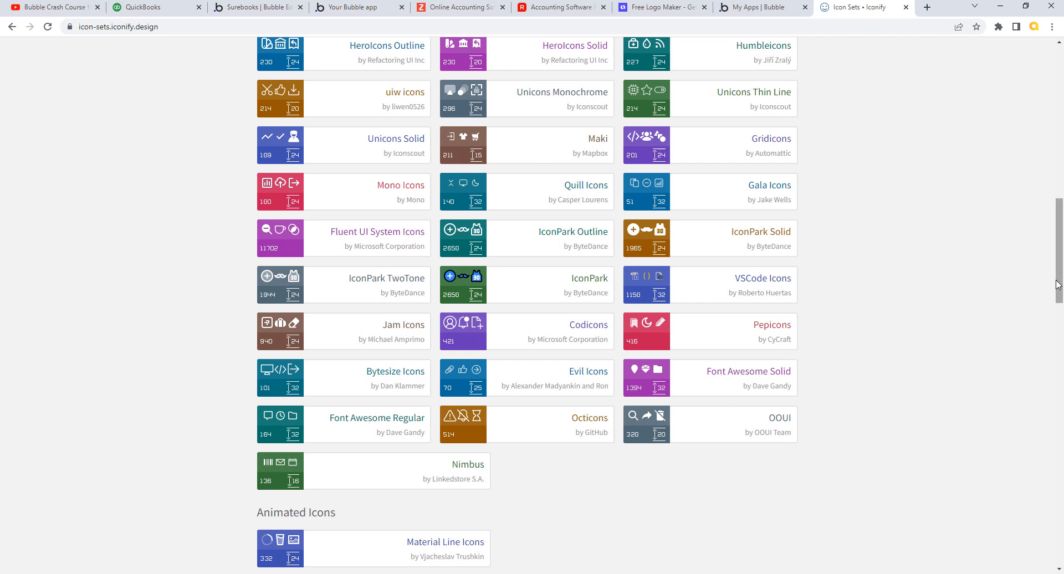
- Search the IconPark Outline set for 'hamb' and open the hamburger-button icon
{"action": "left_click", "coordinate": [560, 235]}
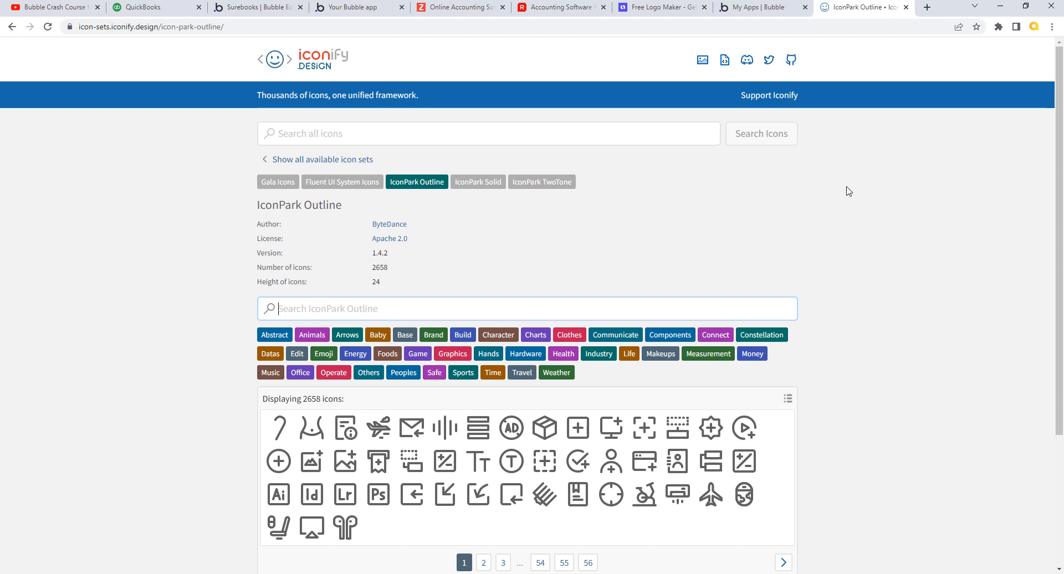
{"action": "type", "text": "menu"}
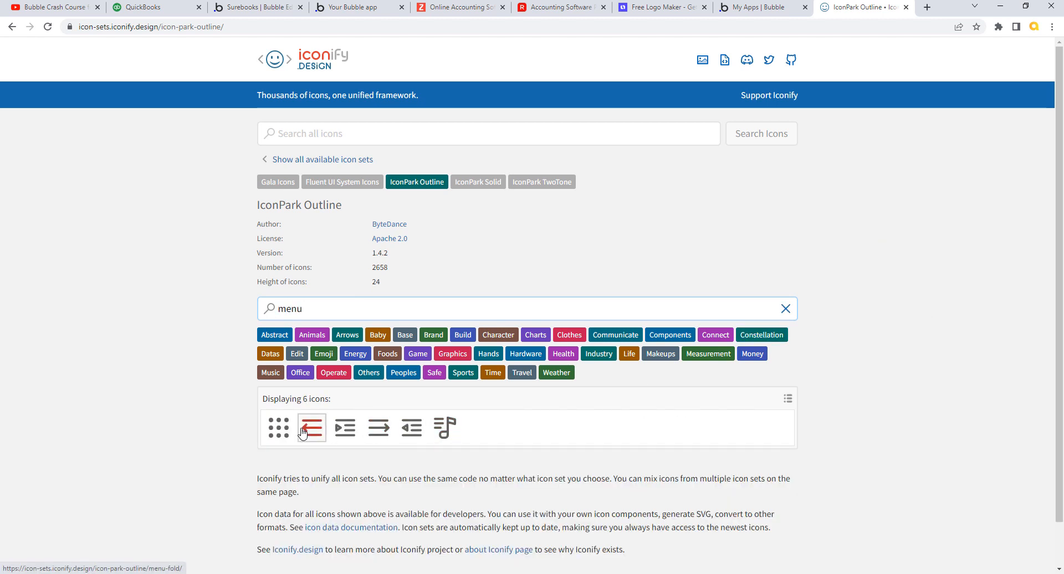
{"action": "double_click", "coordinate": [297, 308]}
{"action": "type", "text": "hamb"}
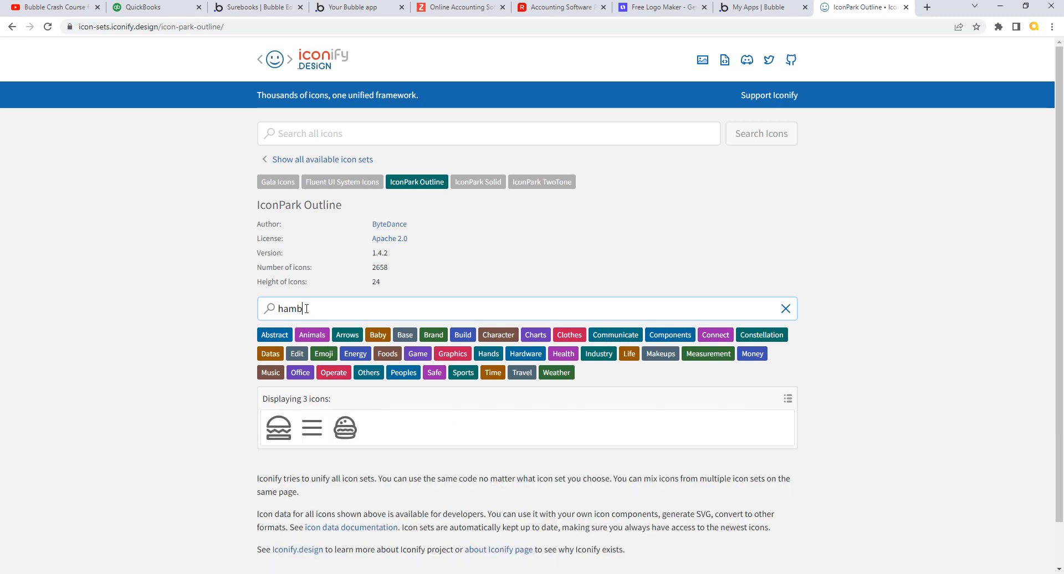
{"action": "left_click", "coordinate": [314, 431]}
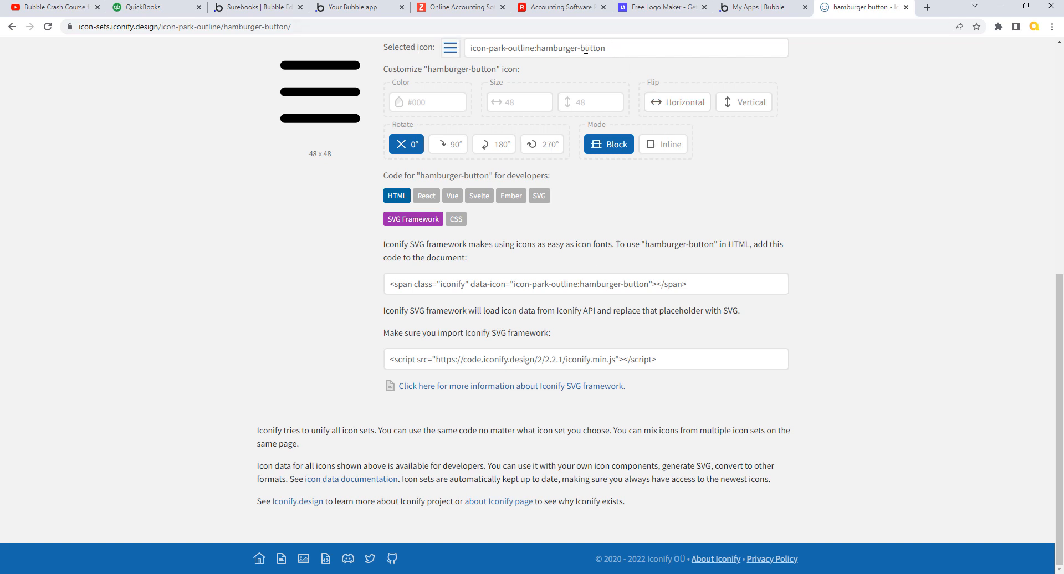
- Copy the name 'icon-park-outline:hamburger-button' and go back to the Bubble editor
{"action": "scroll", "coordinate": [553, 52], "scroll_direction": "up", "scroll_amount": 1}
{"action": "triple_click", "coordinate": [547, 52]}
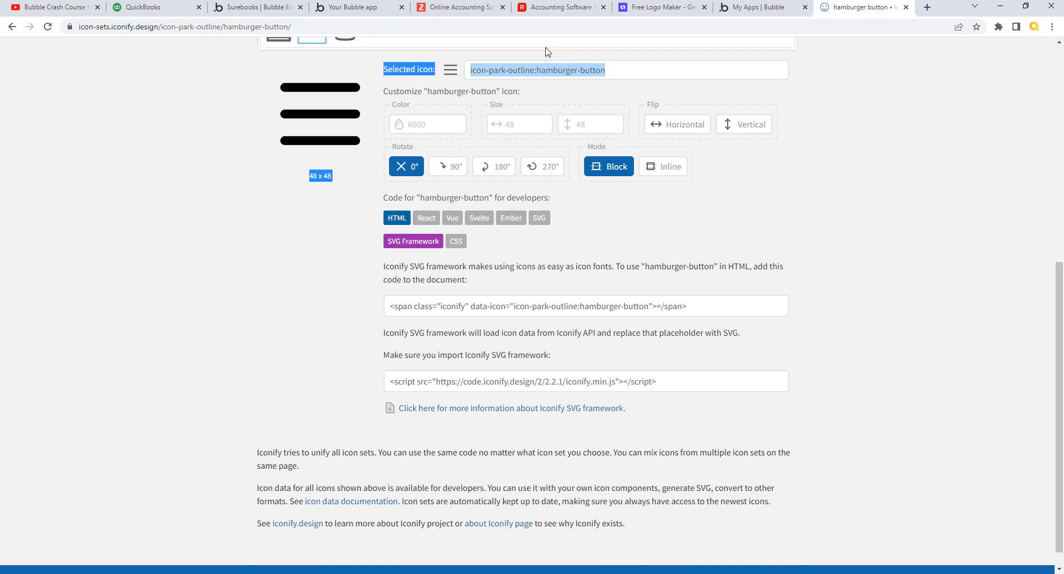
{"action": "left_click", "coordinate": [596, 76]}
{"action": "left_click_drag", "start_coordinate": [603, 76], "coordinate": [472, 80]}
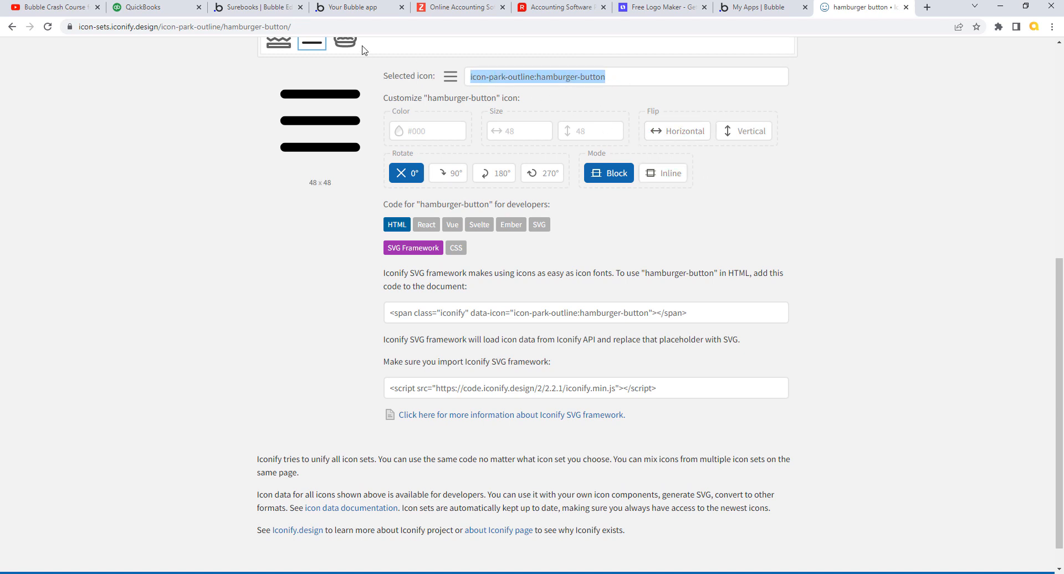
{"action": "left_click", "coordinate": [281, 10]}
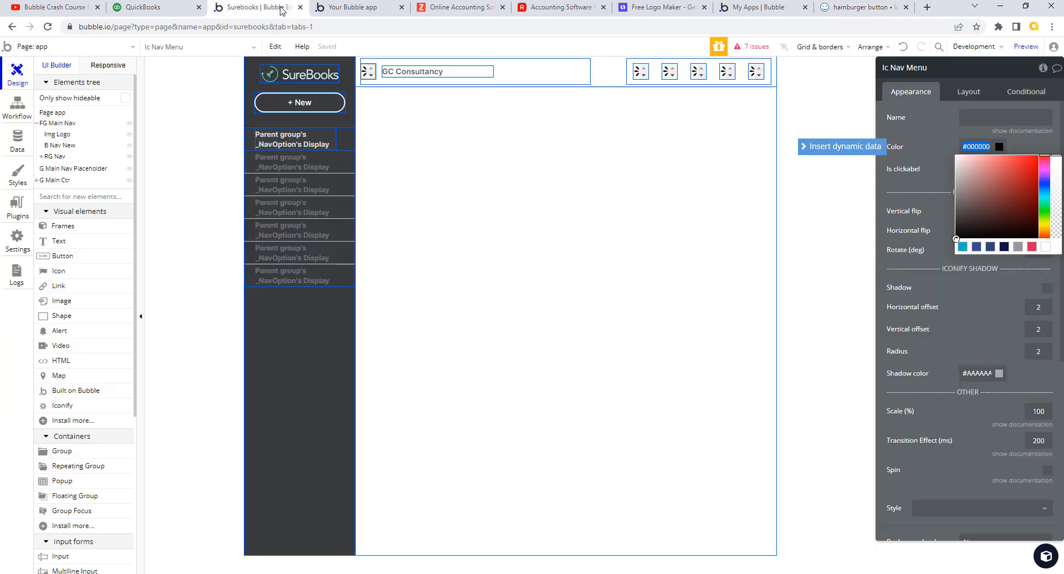
- Paste 'icon-park-outline:hamburger-button' as Ic Nav Menu's icon name, then compare with QuickBooks
{"action": "left_click", "coordinate": [370, 69]}
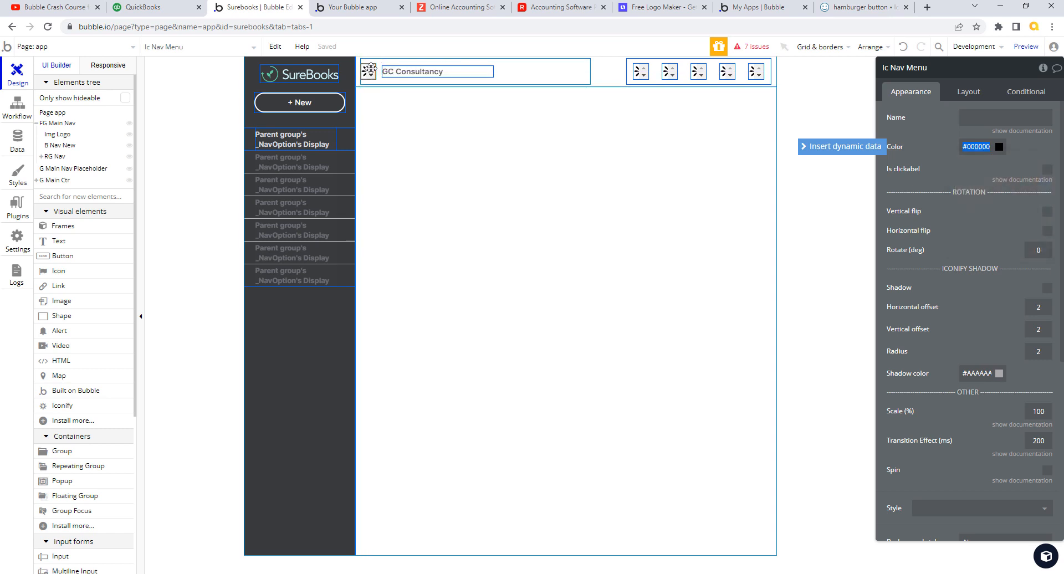
{"action": "left_click", "coordinate": [973, 113]}
{"action": "type", "text": "icon-park-outline:hamburger-button"}
{"action": "key", "text": "Tab"}
{"action": "key", "text": "Tab"}
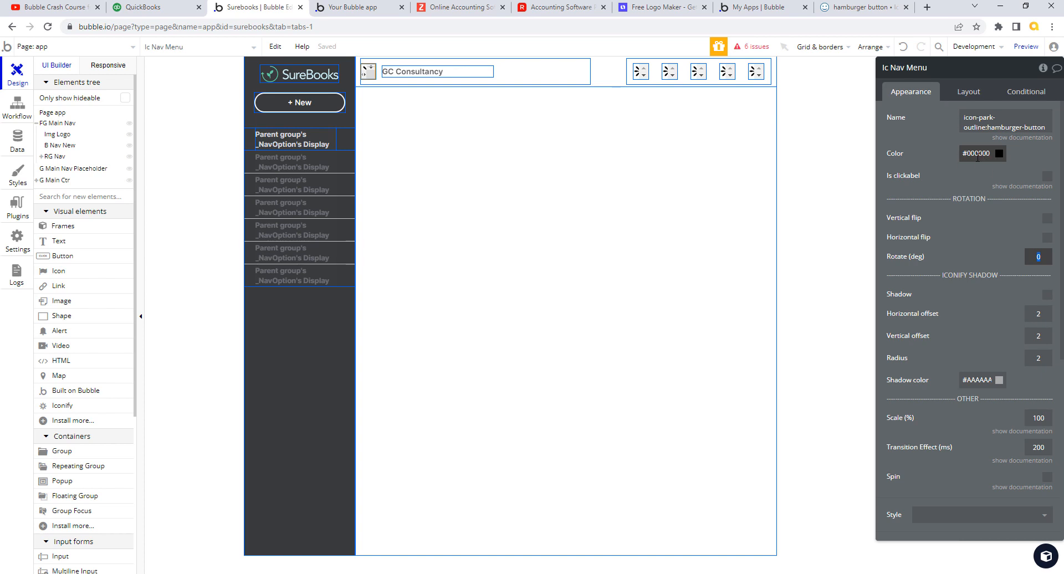
{"action": "left_click", "coordinate": [167, 11]}
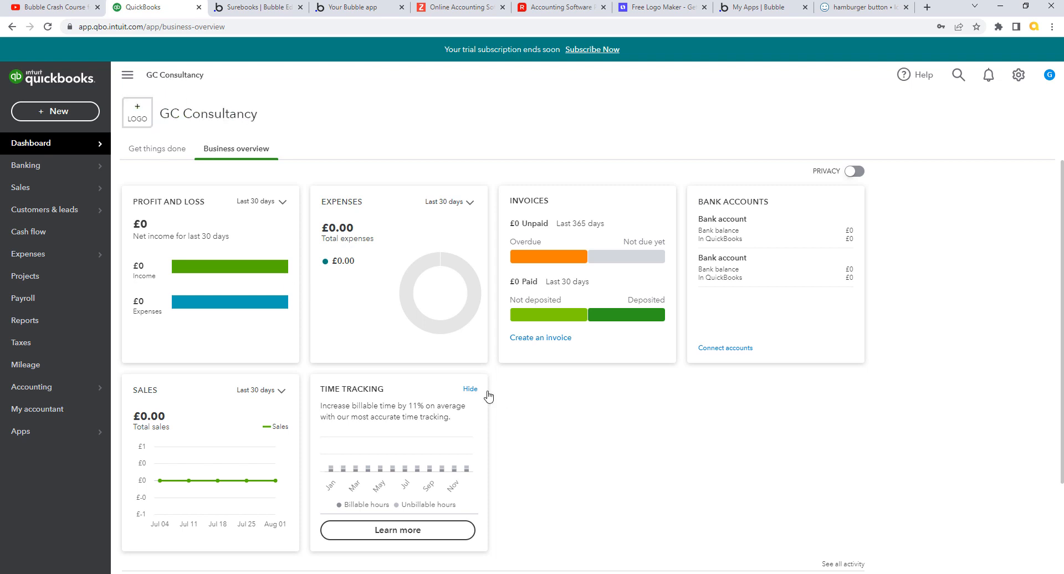
- Copy the company name's #515255 font colour and paste it as the hamburger icon's colour
{"action": "left_click", "coordinate": [252, 8]}
{"action": "left_click", "coordinate": [415, 71]}
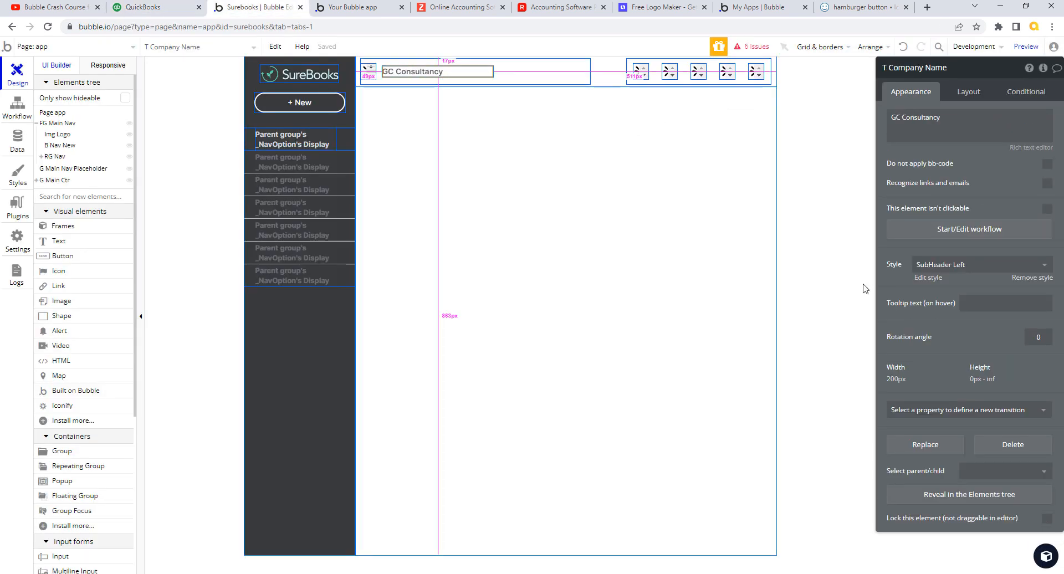
{"action": "left_click", "coordinate": [935, 281]}
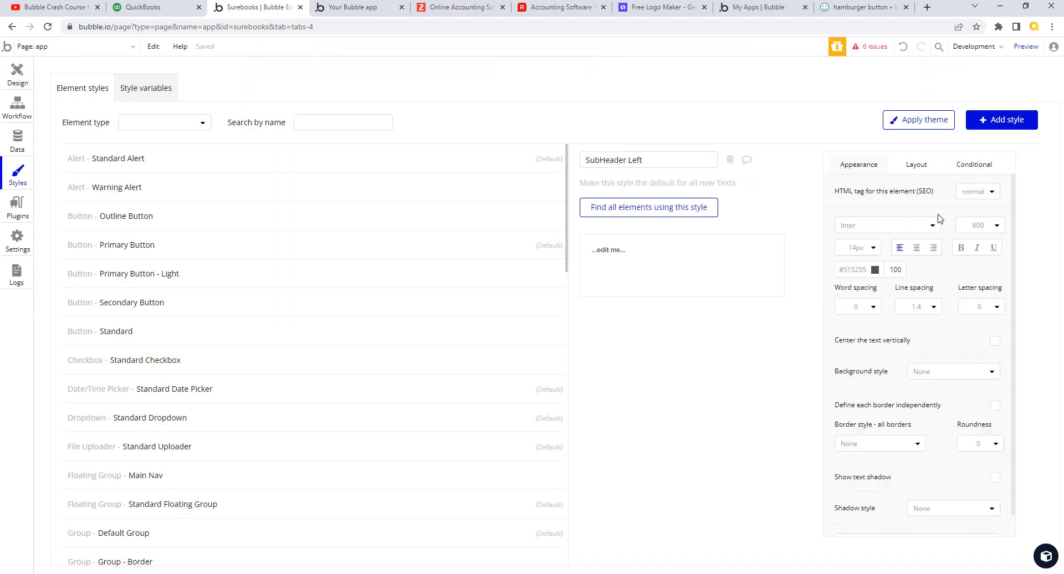
{"action": "left_click_drag", "start_coordinate": [867, 270], "coordinate": [838, 272]}
{"action": "key", "text": "ctrl+c"}
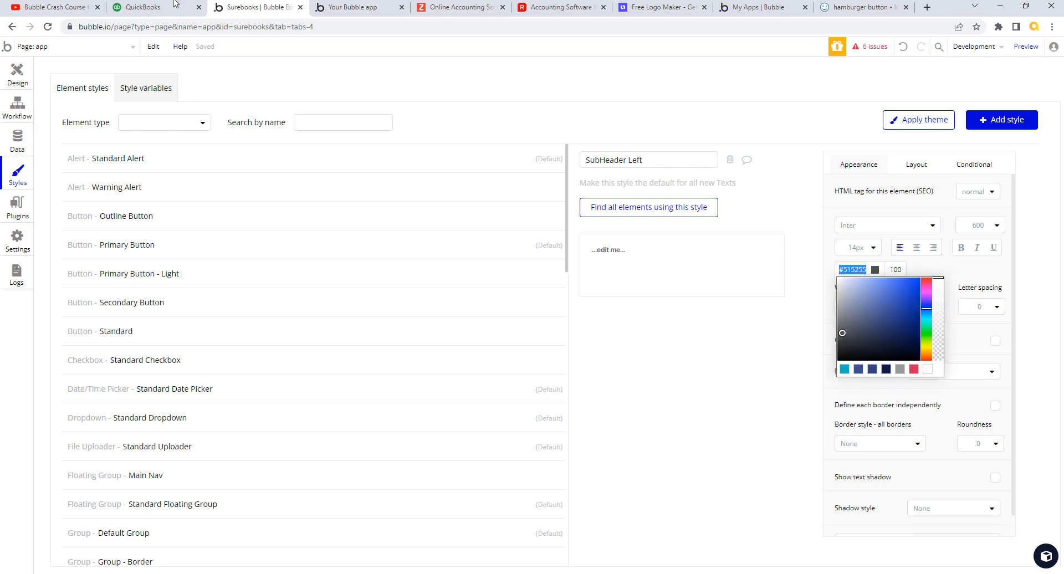
{"action": "left_click", "coordinate": [19, 76]}
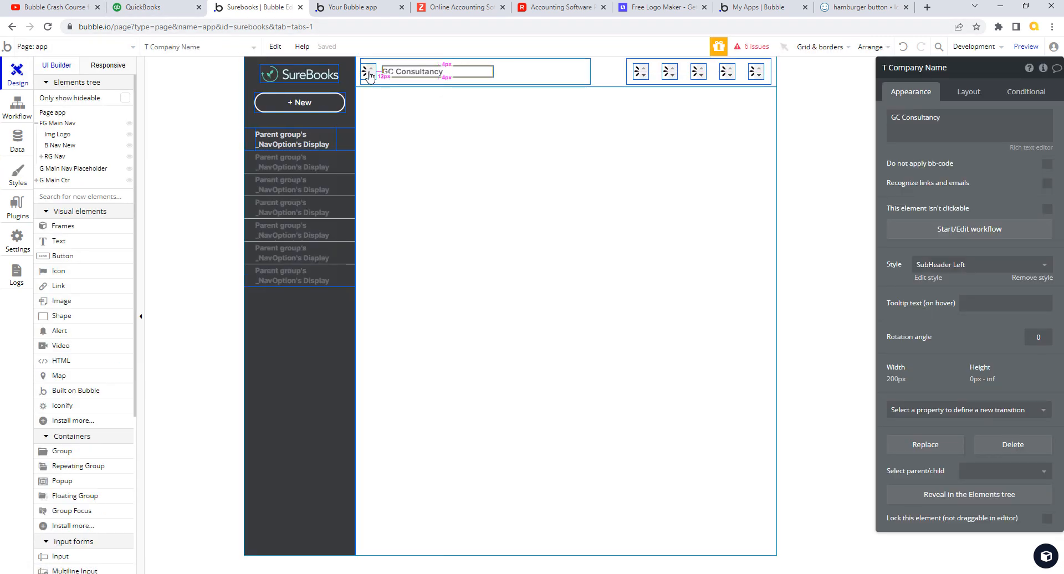
{"action": "left_click", "coordinate": [368, 71]}
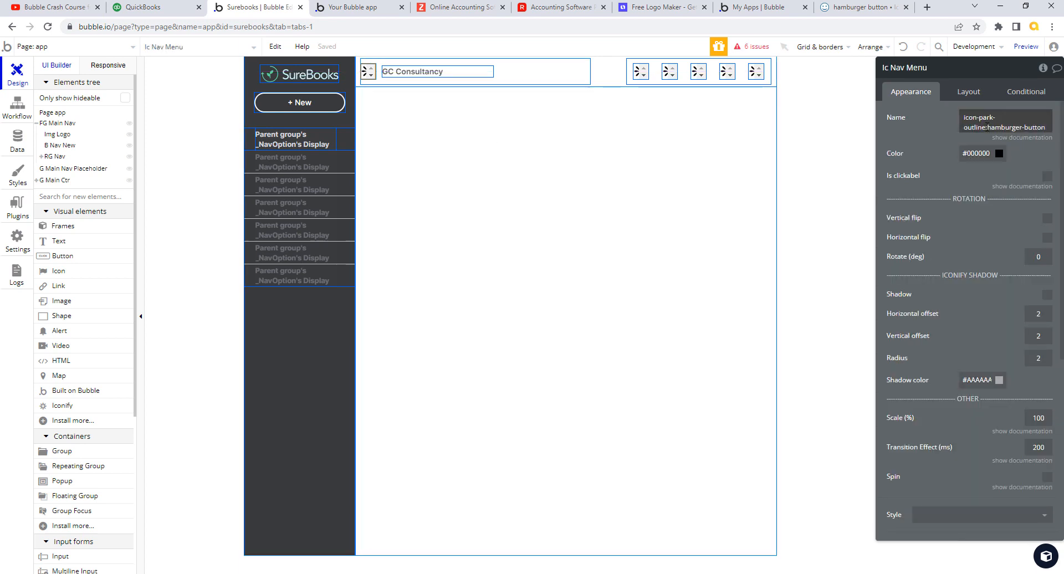
{"action": "left_click", "coordinate": [992, 153]}
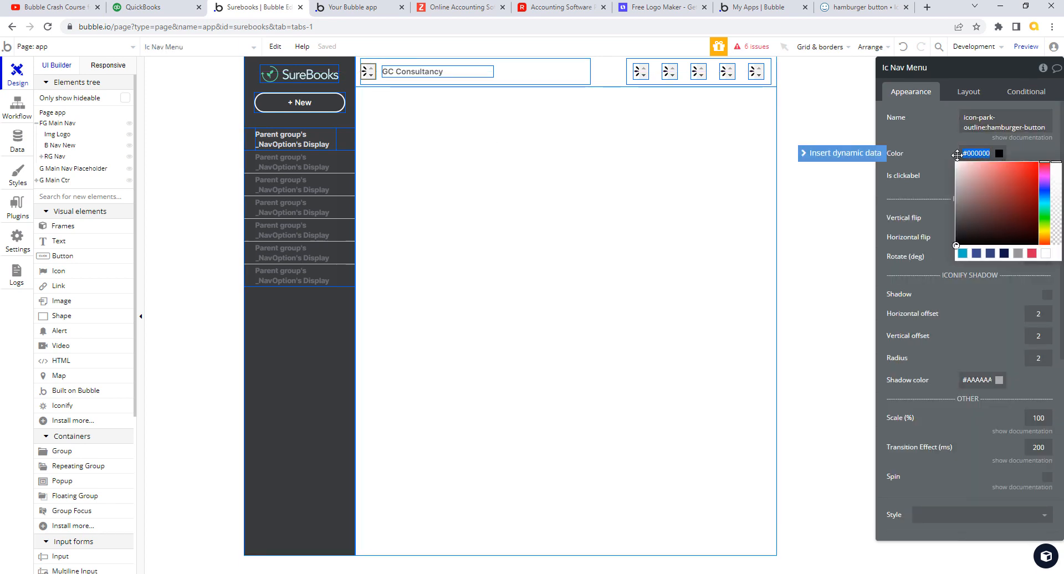
{"action": "key", "text": "ctrl+v"}
{"action": "left_click", "coordinate": [936, 156]}
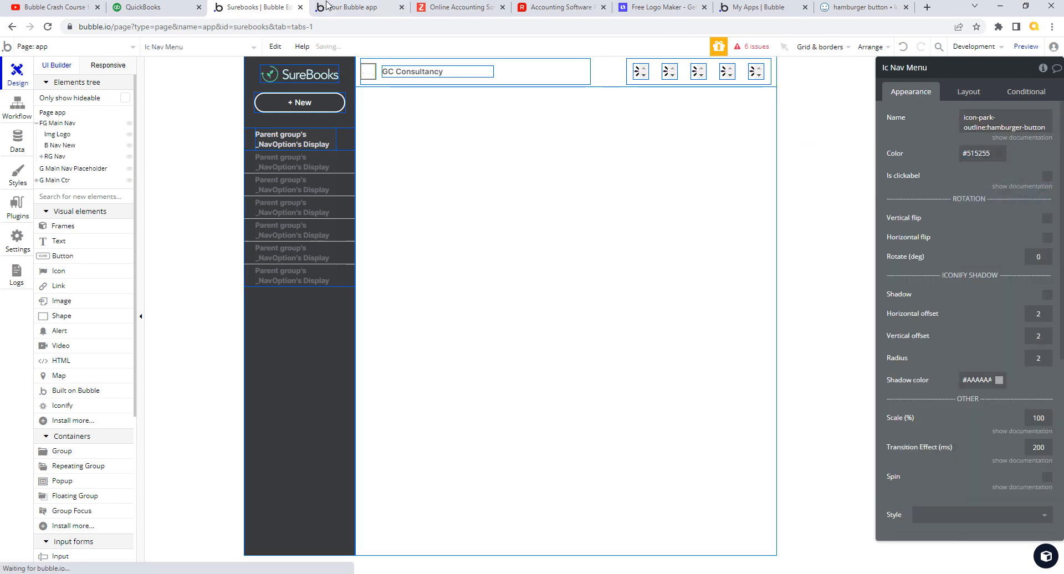
- Compare against the QuickBooks header, then select the hamburger icon on the Bubble canvas
{"action": "left_click", "coordinate": [182, 14]}
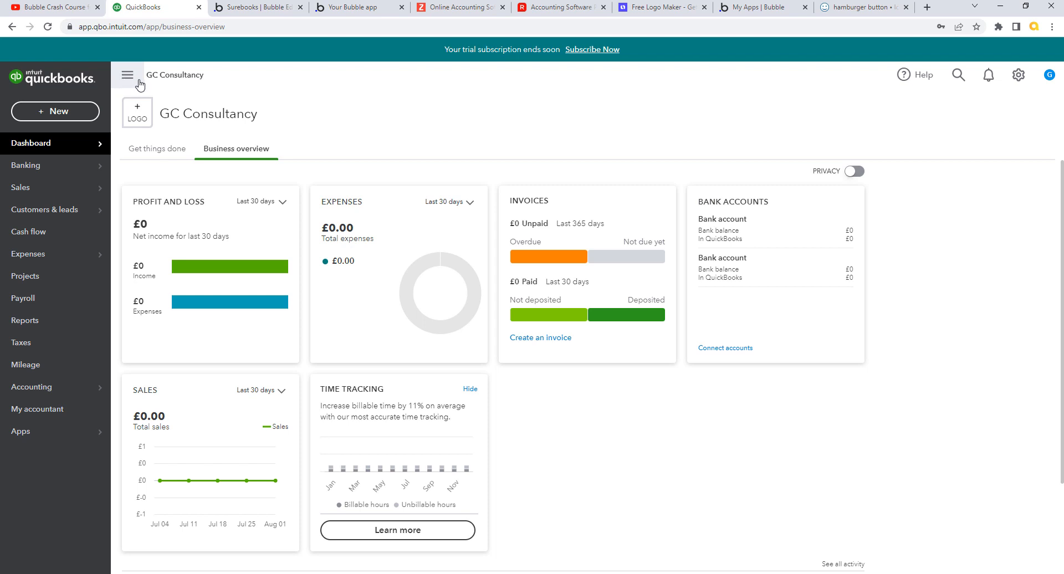
{"action": "key", "text": "ctrl+Tab"}
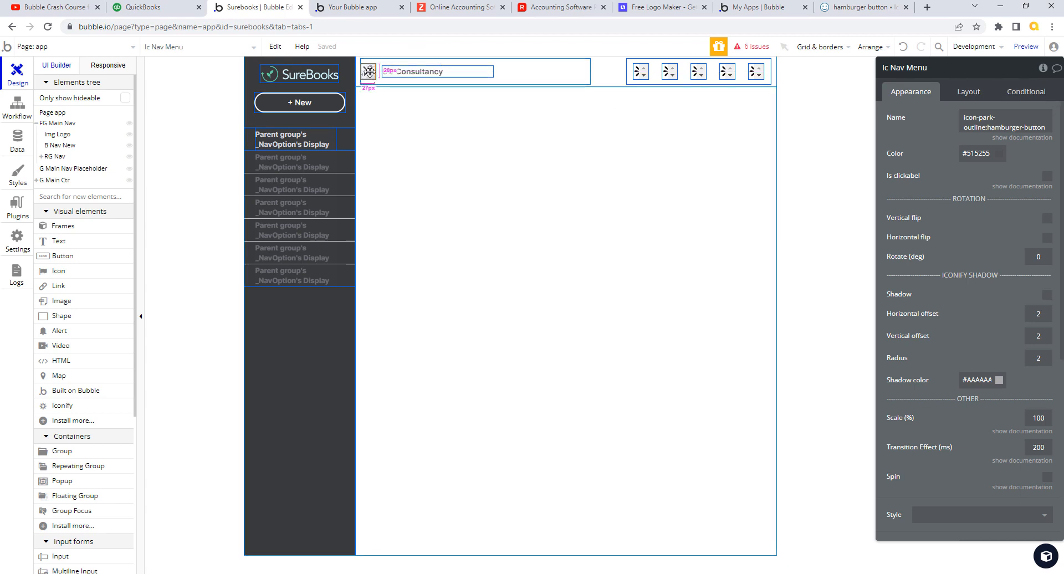
{"action": "left_click_drag", "start_coordinate": [369, 71], "coordinate": [365, 68]}
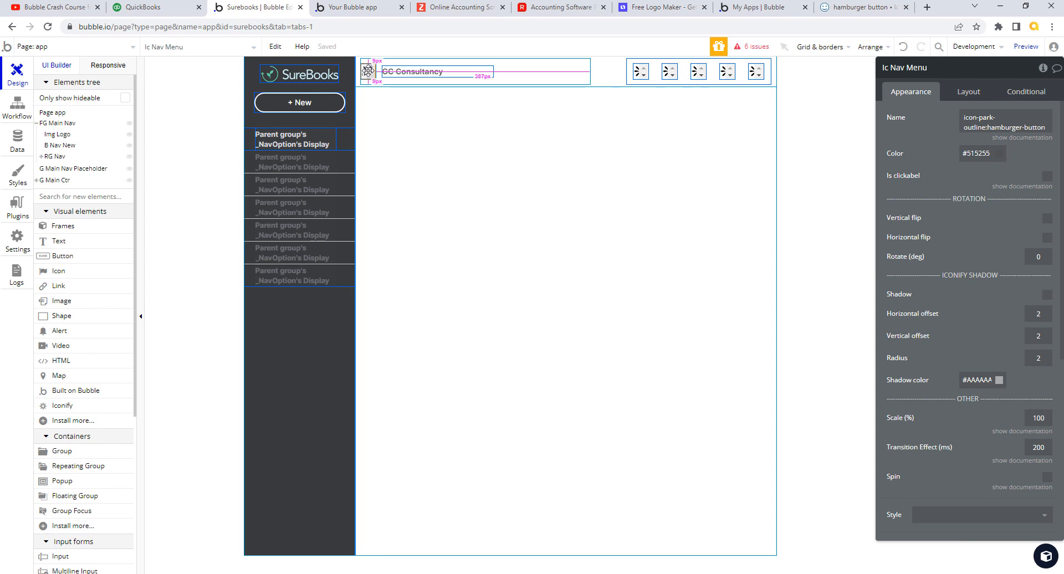
{"action": "right_click", "coordinate": [368, 69]}
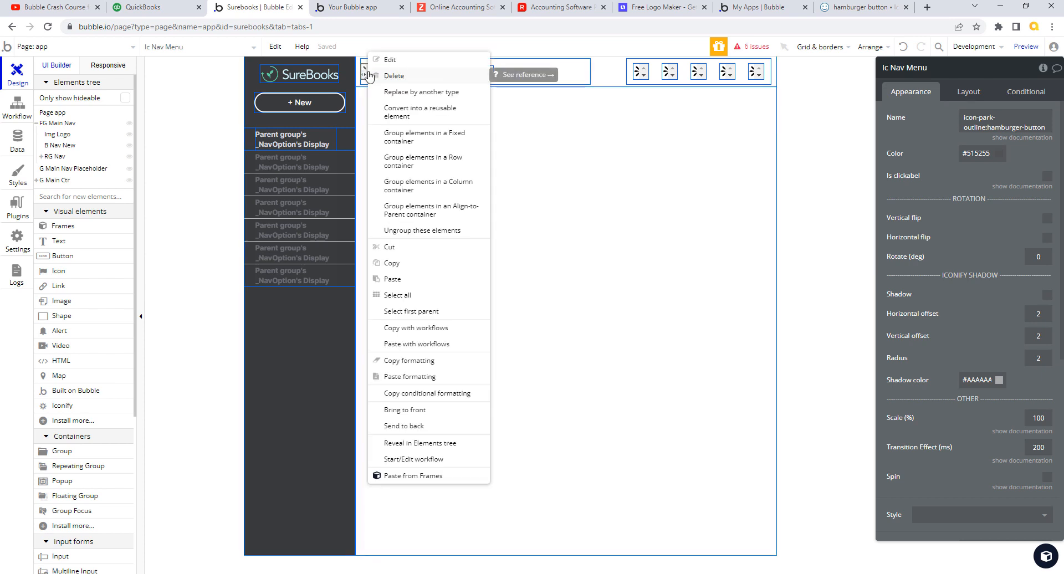
- Wrap the hamburger icon in a Column container and find Group G under G Left Header
{"action": "left_click", "coordinate": [436, 188]}
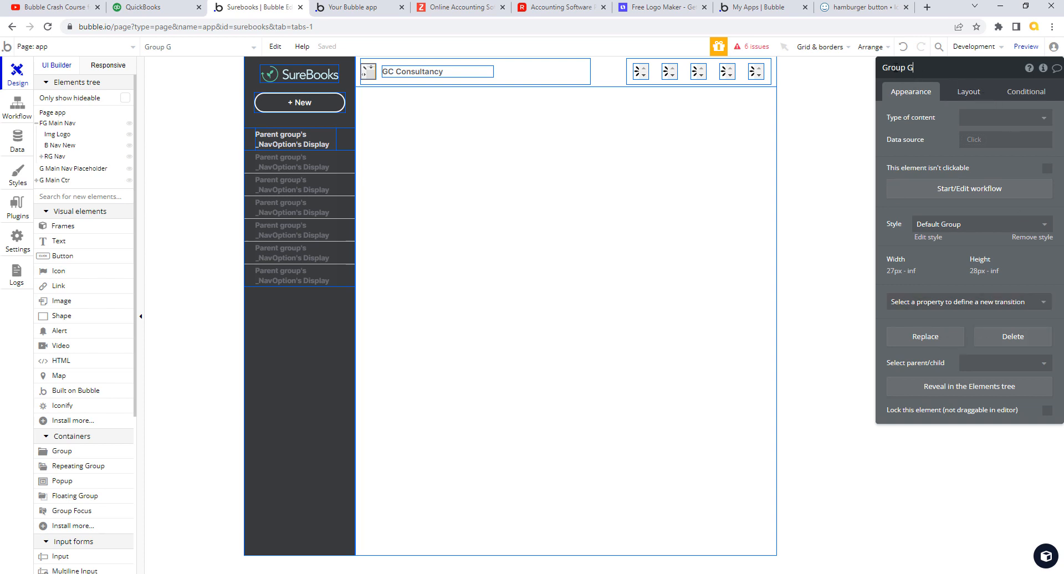
{"action": "left_click_drag", "start_coordinate": [887, 68], "coordinate": [907, 68]}
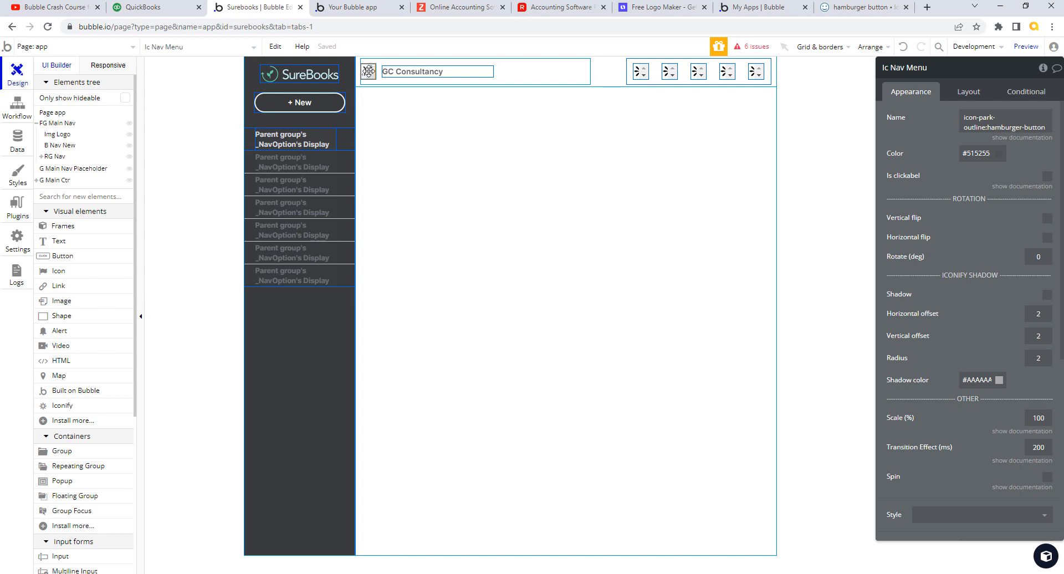
{"action": "left_click", "coordinate": [36, 180]}
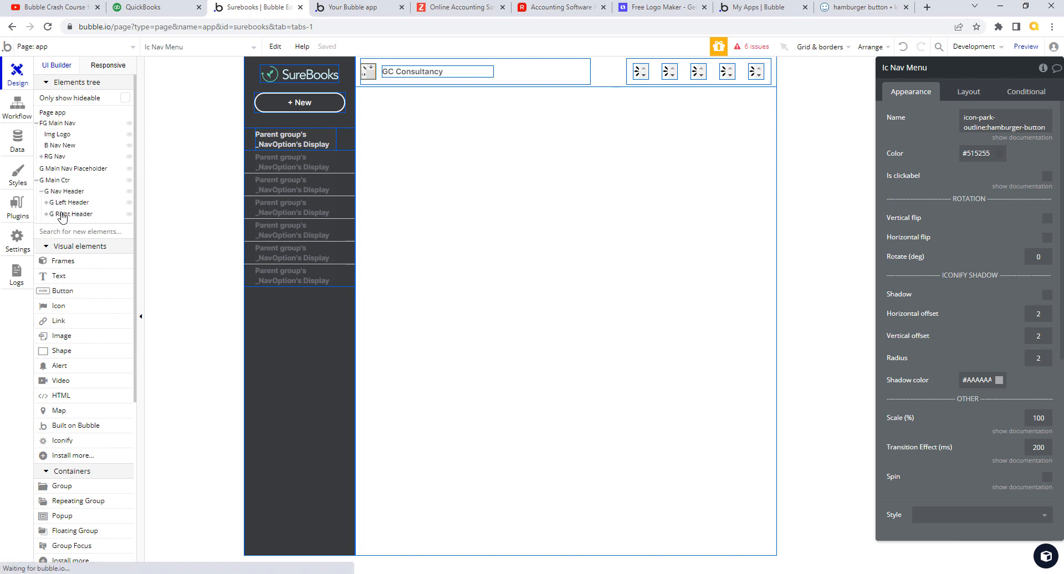
{"action": "left_click", "coordinate": [47, 202]}
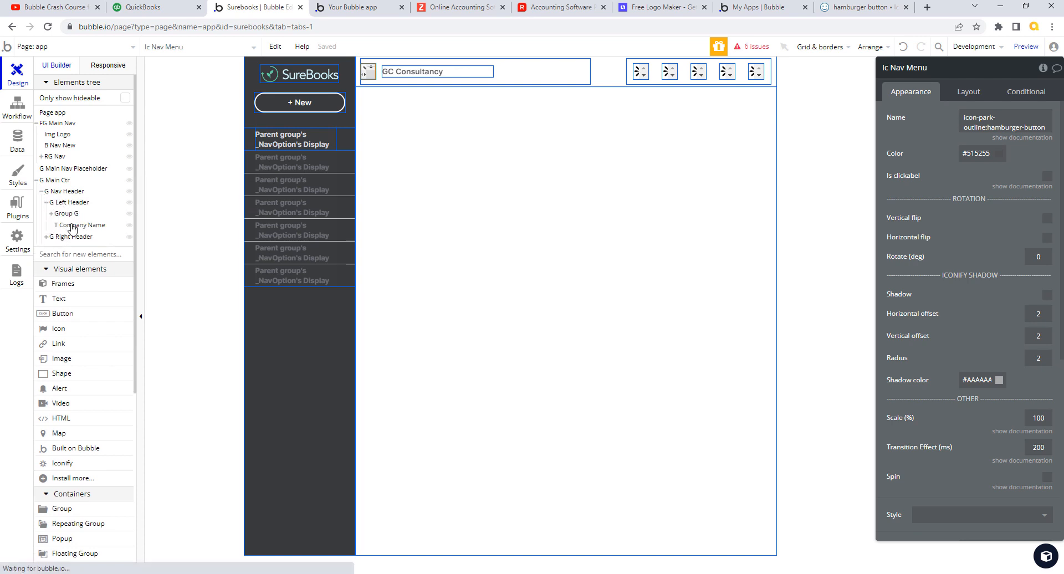
{"action": "left_click", "coordinate": [65, 214]}
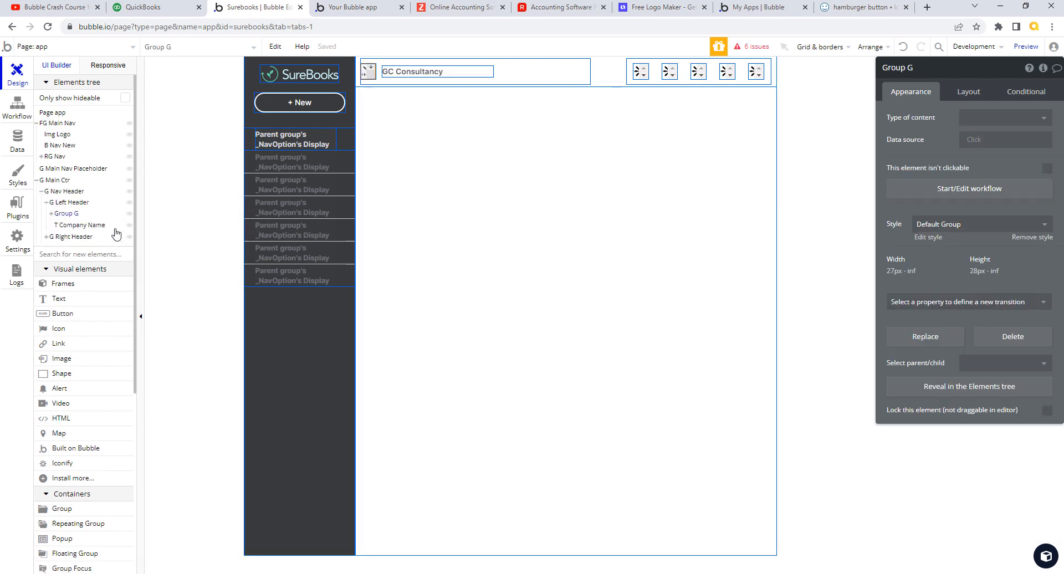
{"action": "left_click", "coordinate": [56, 215]}
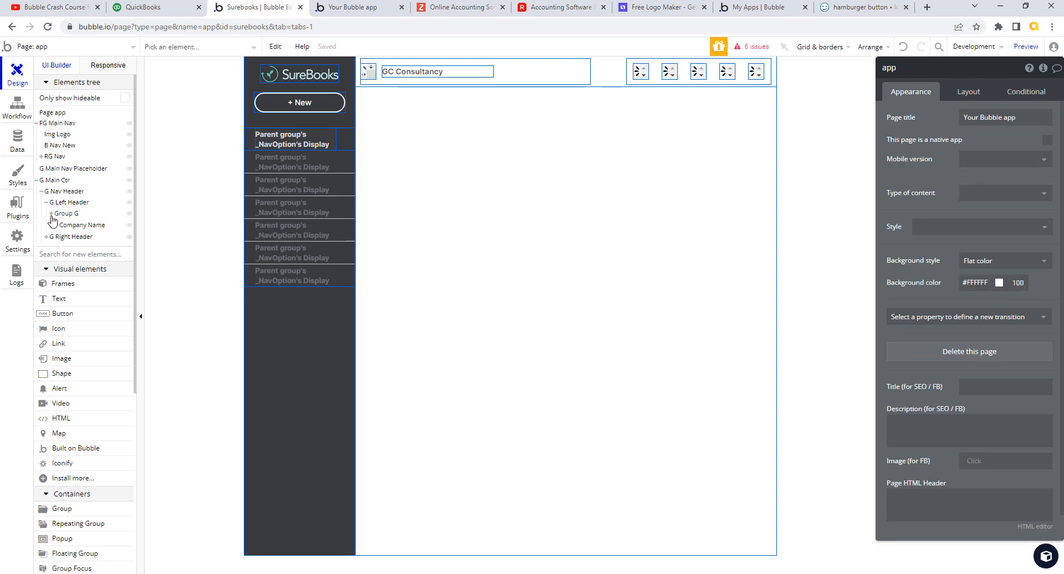
{"action": "left_click", "coordinate": [51, 214]}
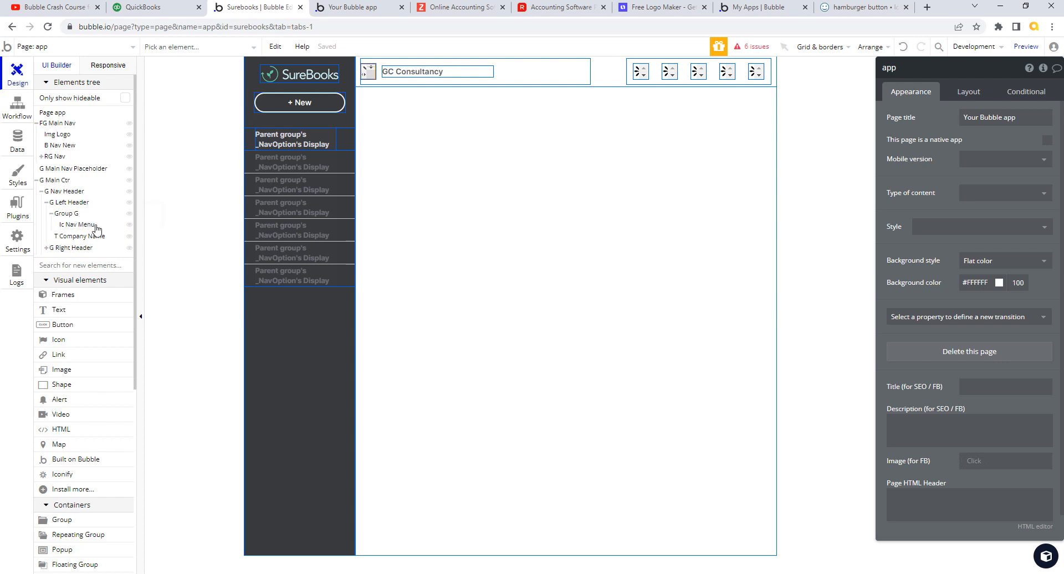
- Select Group G and clear its default name for renaming
{"action": "left_click", "coordinate": [71, 213]}
{"action": "left_click", "coordinate": [913, 68]}
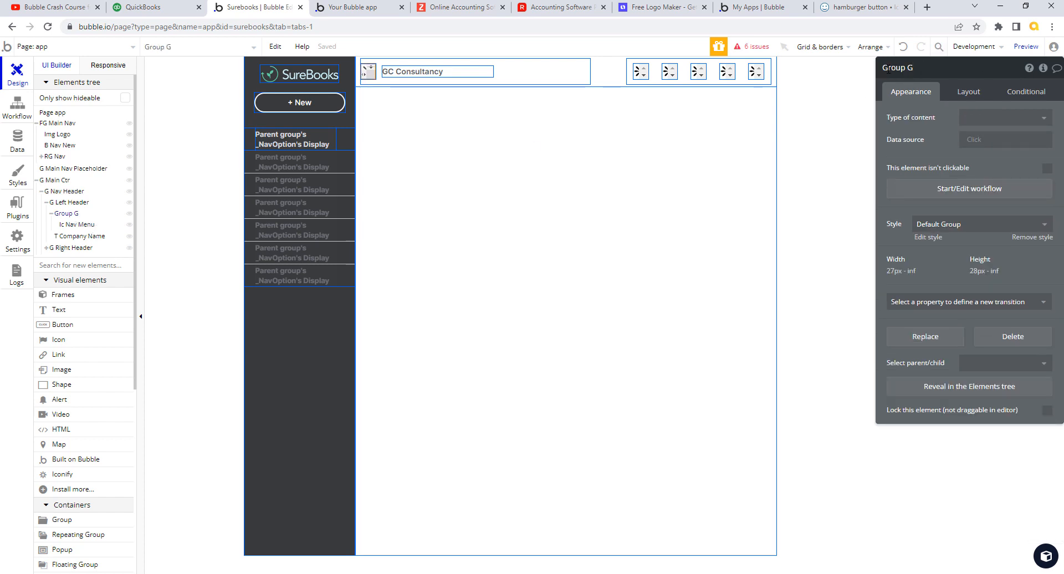
{"action": "left_click_drag", "start_coordinate": [888, 70], "coordinate": [923, 69]}
{"action": "key", "text": "BackSpace"}
- Save the group's new name as G Nav Menu
{"action": "left_click", "coordinate": [993, 139]}
{"action": "key", "text": "alt"}
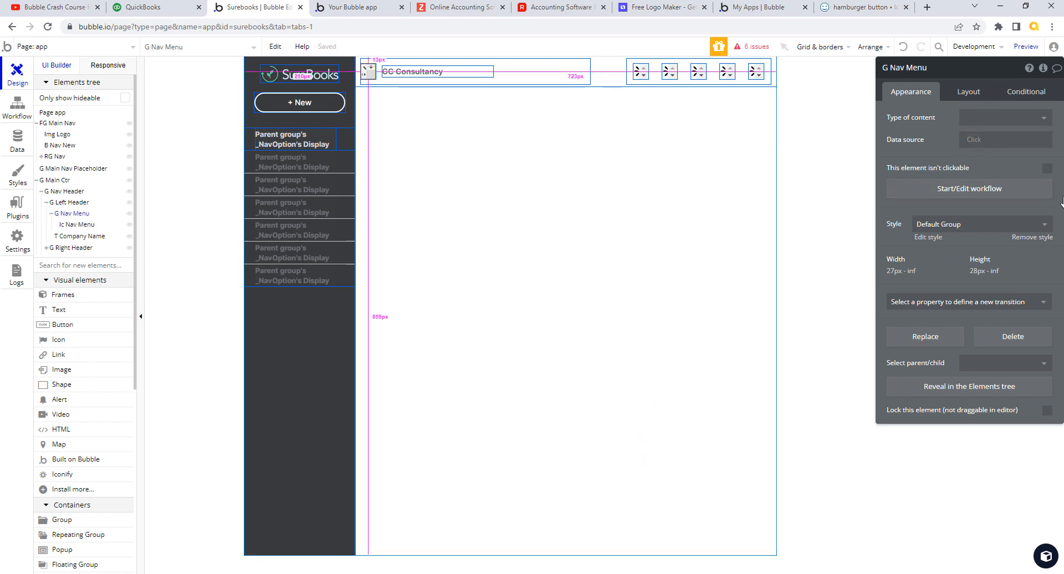
{"action": "left_click", "coordinate": [1027, 94]}
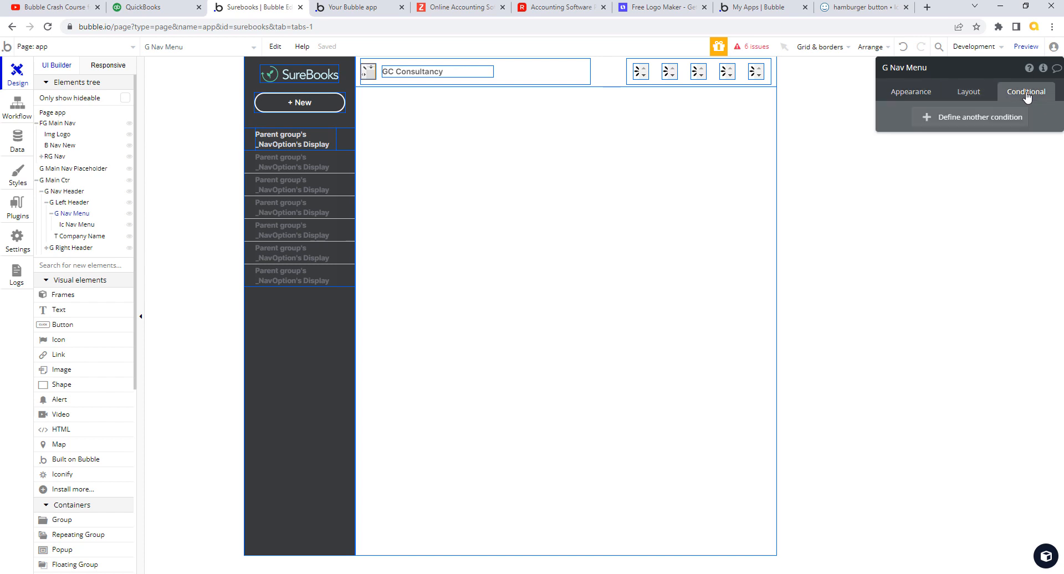
{"action": "left_click", "coordinate": [974, 96]}
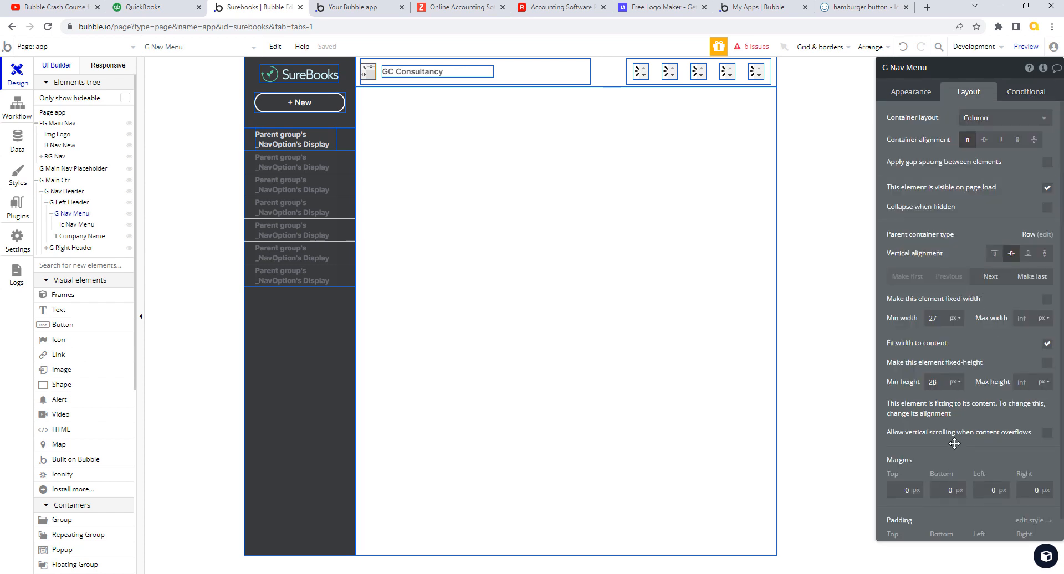
{"action": "scroll", "coordinate": [1056, 410], "scroll_direction": "down", "scroll_amount": 1}
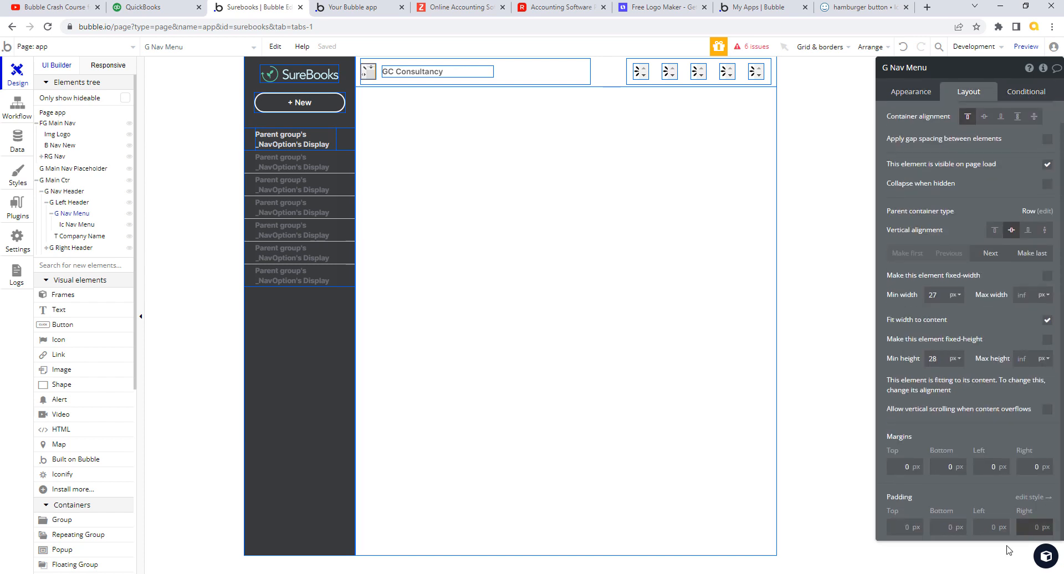
- Set G Nav Menu's top, bottom, left and right padding to 12px, then compare with QuickBooks
{"action": "left_click", "coordinate": [911, 528]}
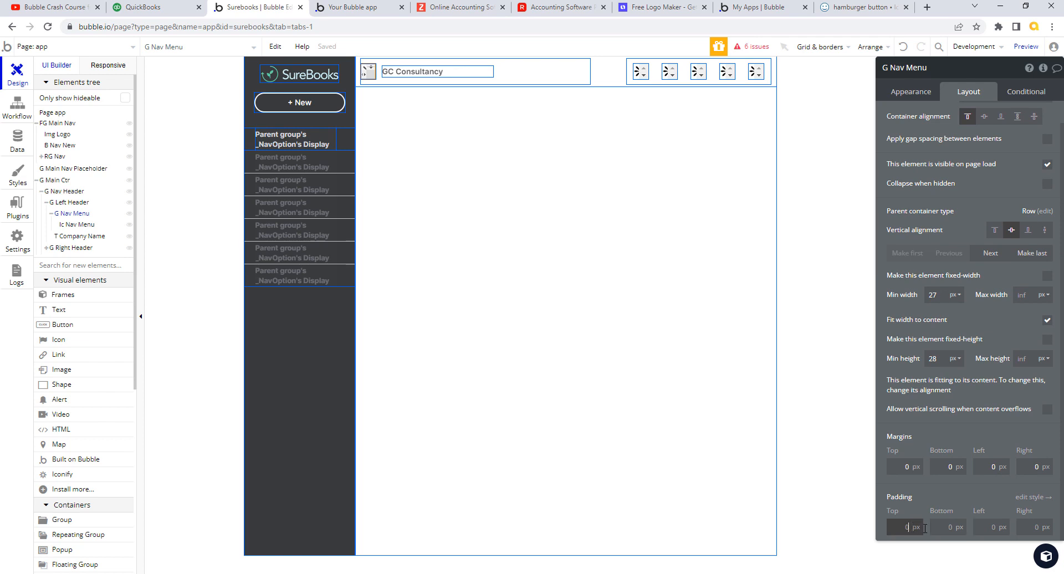
{"action": "type", "text": "12"}
{"action": "left_click", "coordinate": [951, 527]}
{"action": "type", "text": "12"}
{"action": "left_click", "coordinate": [996, 527]}
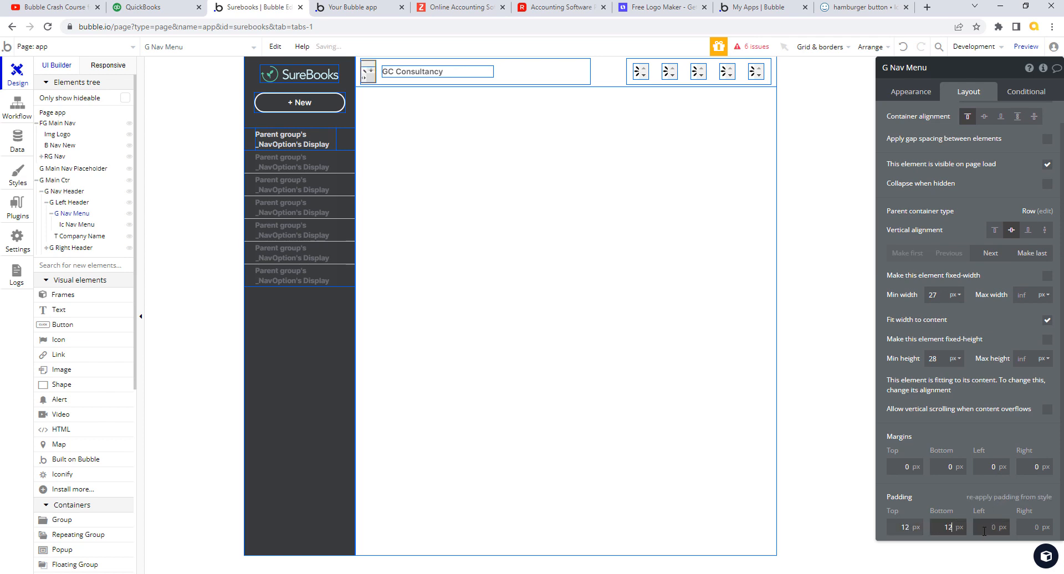
{"action": "type", "text": "12"}
{"action": "left_click", "coordinate": [1036, 527]}
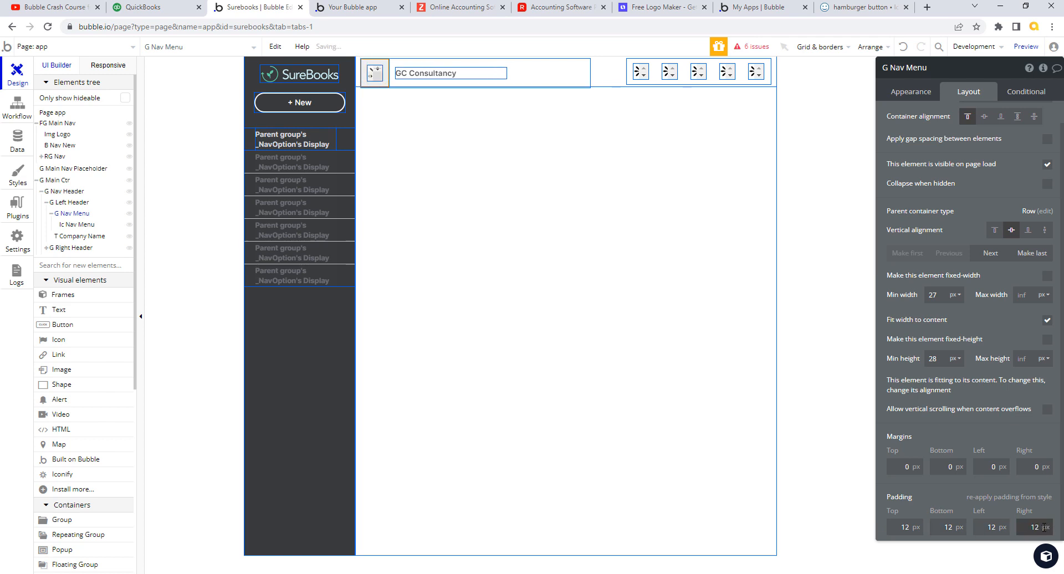
{"action": "key", "text": "alt"}
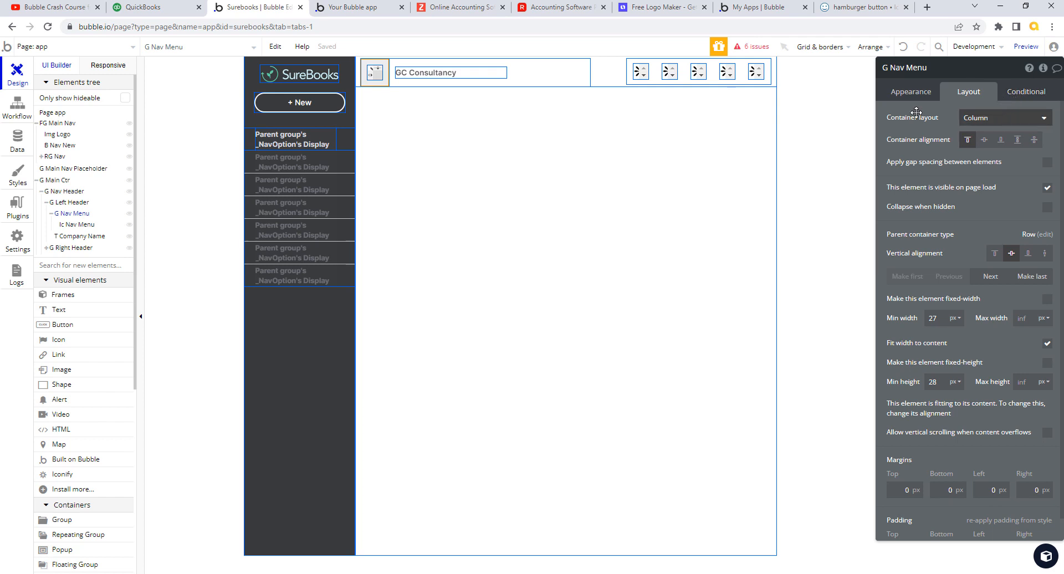
{"action": "left_click", "coordinate": [170, 9]}
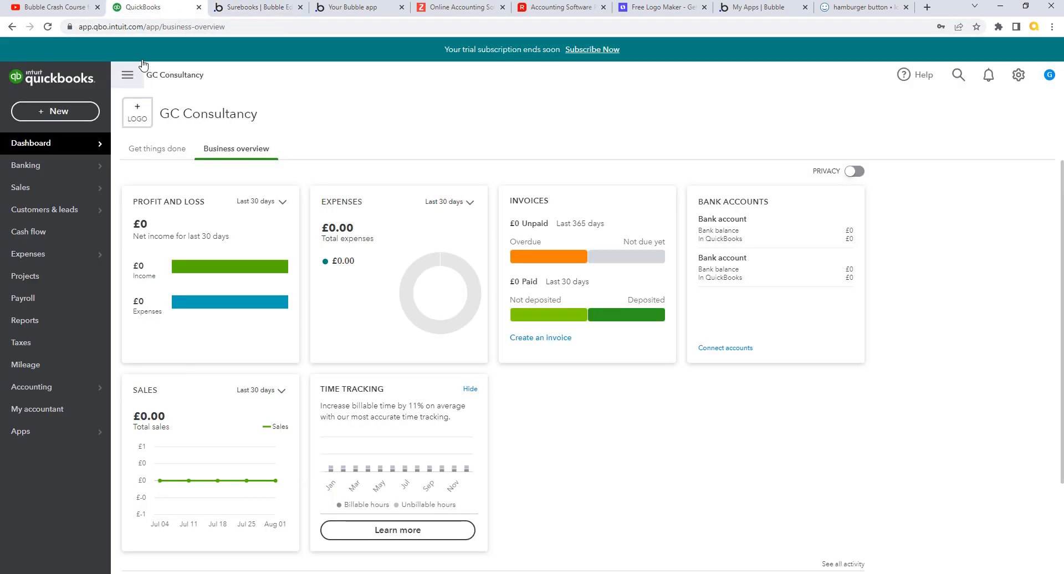
- Select G Nav Menu, the hamburger icon's parent group, and remove its Default Group style
{"action": "left_click", "coordinate": [244, 8]}
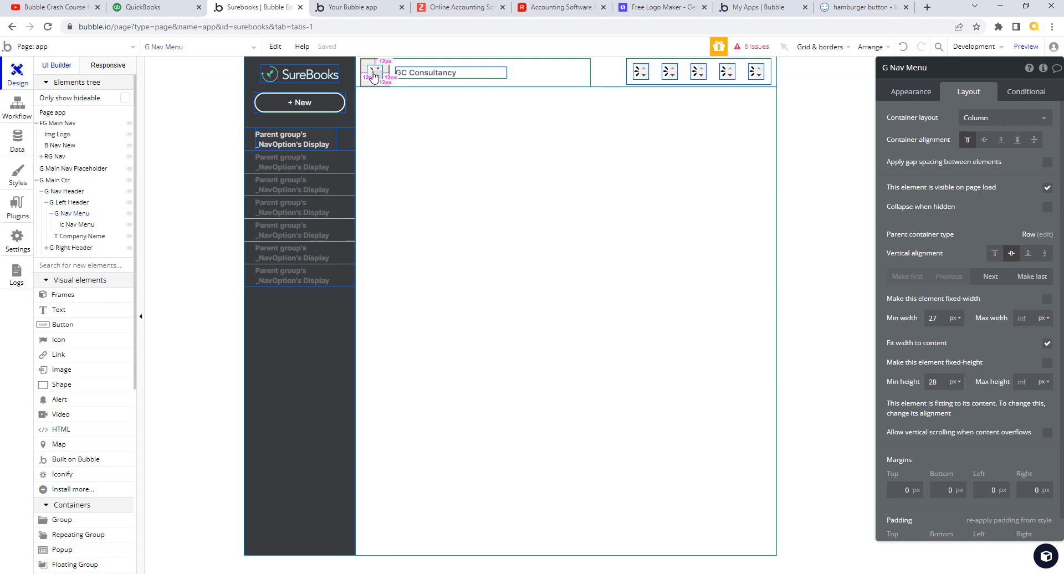
{"action": "left_click", "coordinate": [374, 77]}
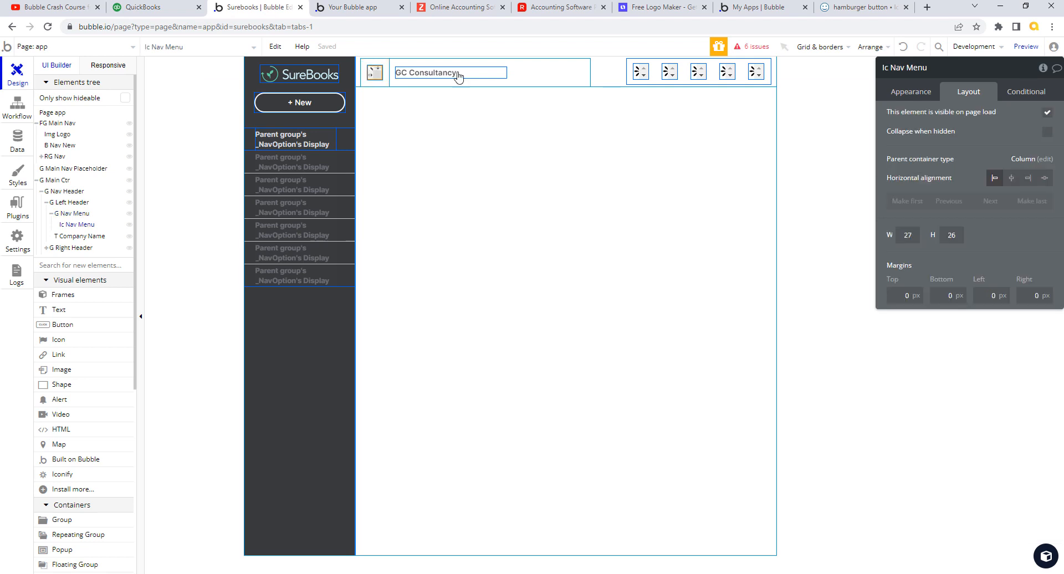
{"action": "left_click", "coordinate": [911, 93]}
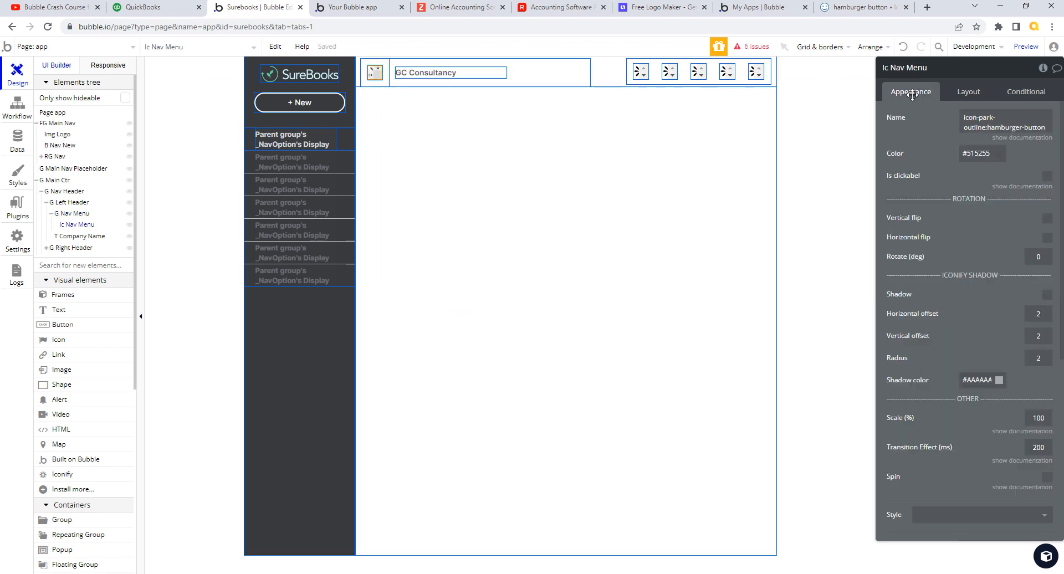
{"action": "left_click", "coordinate": [387, 76]}
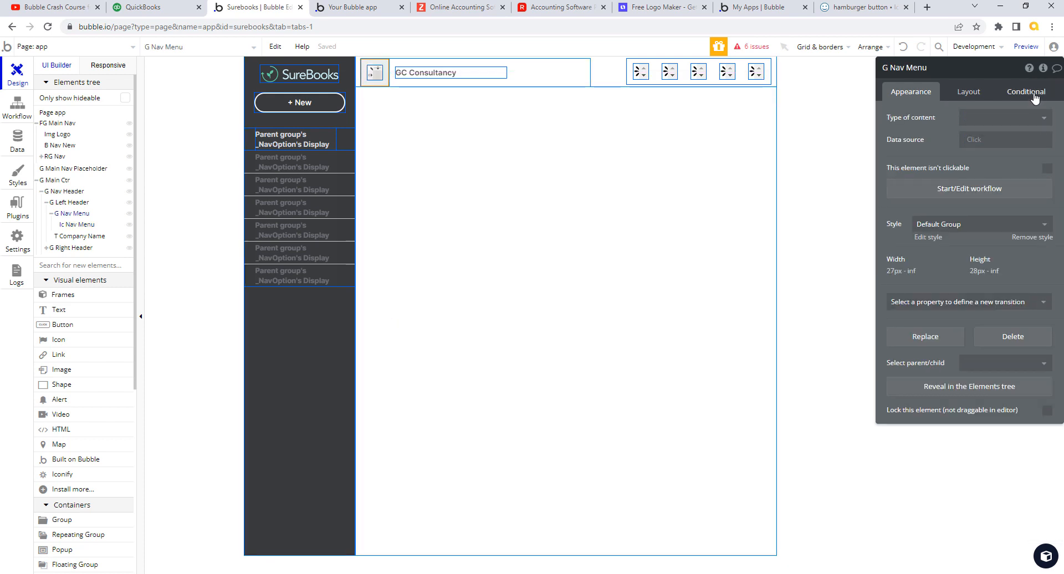
{"action": "left_click", "coordinate": [1042, 242]}
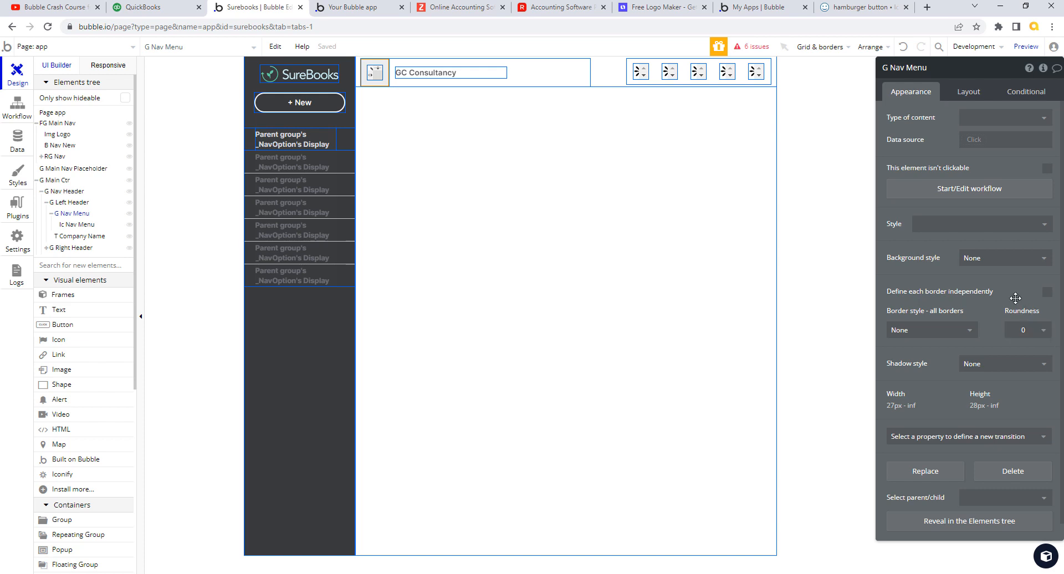
- Add a 'When This Group is hovered' condition to G Nav Menu
{"action": "left_click", "coordinate": [1038, 95]}
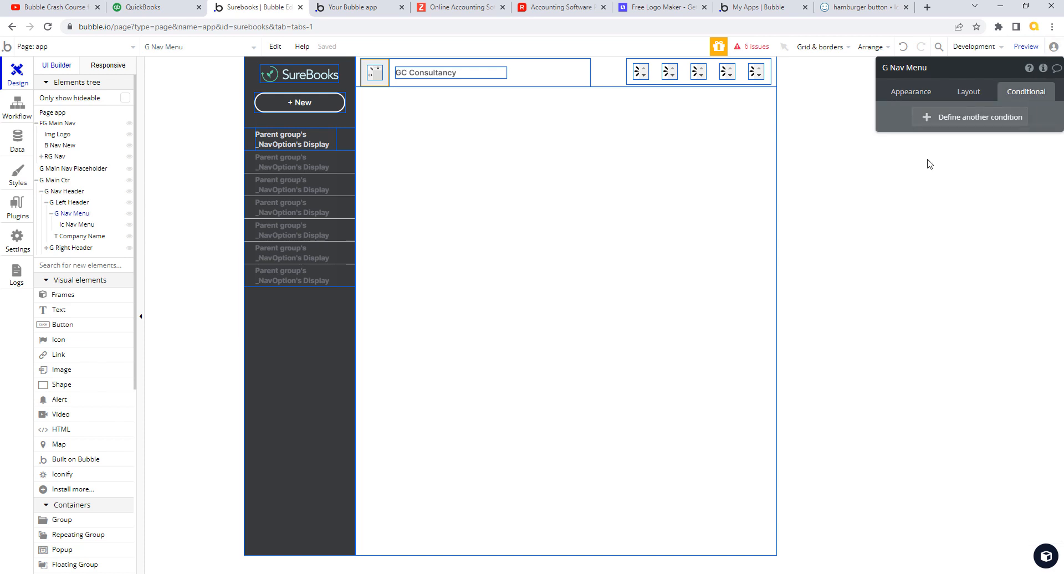
{"action": "left_click", "coordinate": [930, 118]}
{"action": "left_click", "coordinate": [929, 125]}
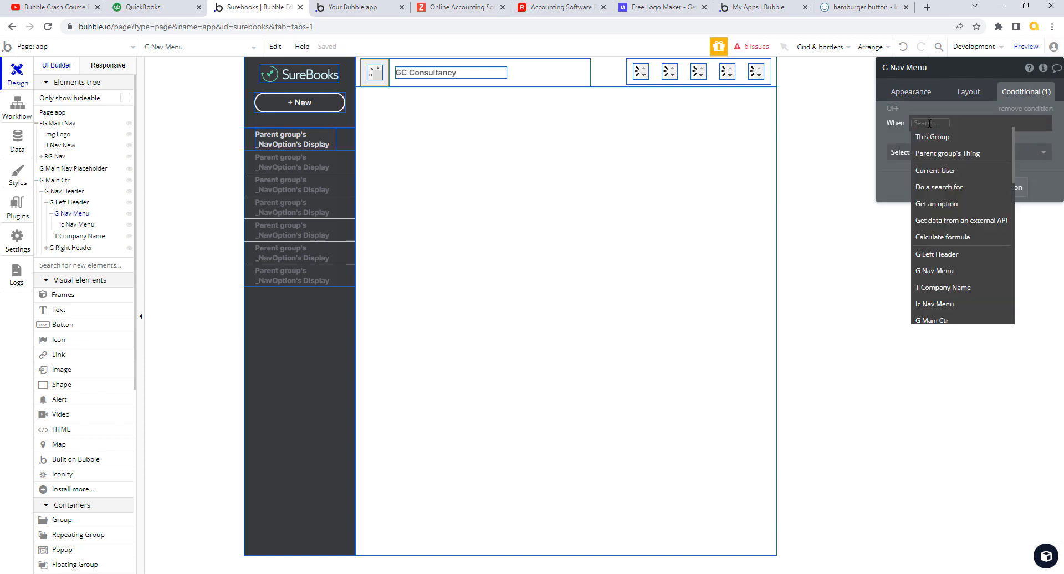
{"action": "left_click", "coordinate": [936, 139]}
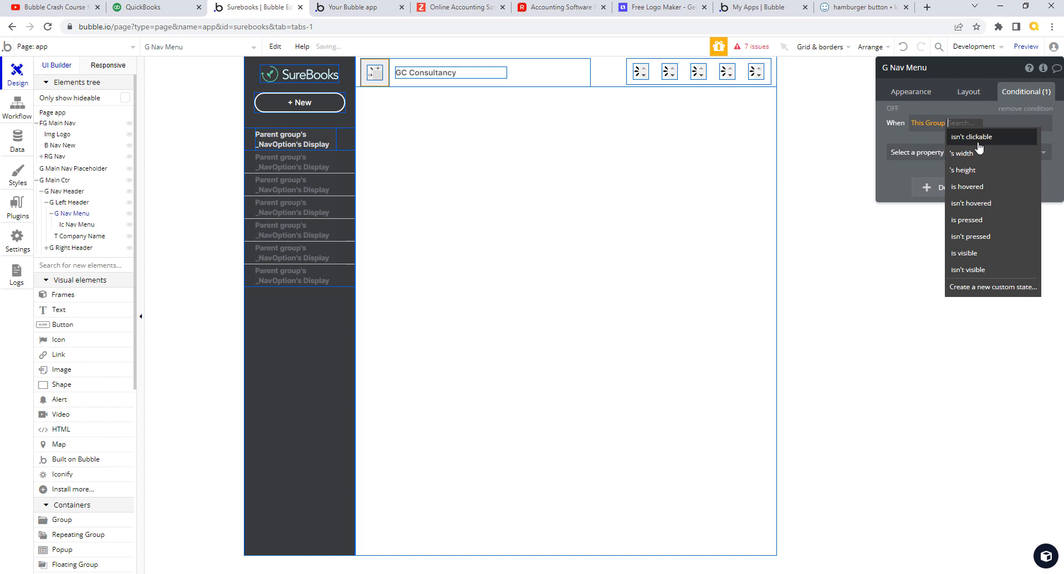
{"action": "left_click", "coordinate": [979, 187]}
- Have the hover condition set Background style to Flat color with a #FFFFFF background colour
{"action": "left_click", "coordinate": [1042, 153]}
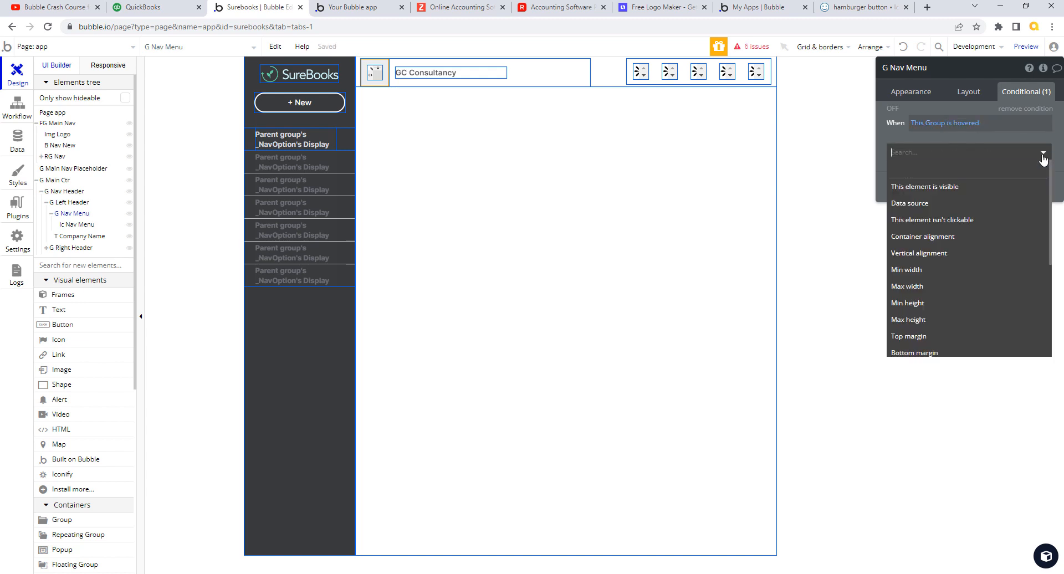
{"action": "left_click_drag", "start_coordinate": [1051, 183], "coordinate": [1054, 288]}
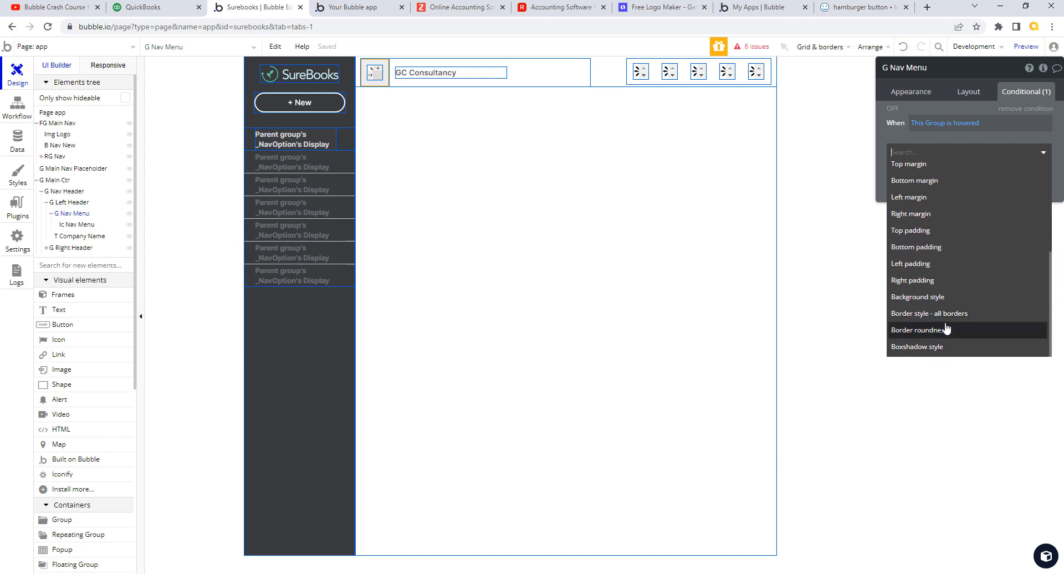
{"action": "left_click", "coordinate": [942, 299]}
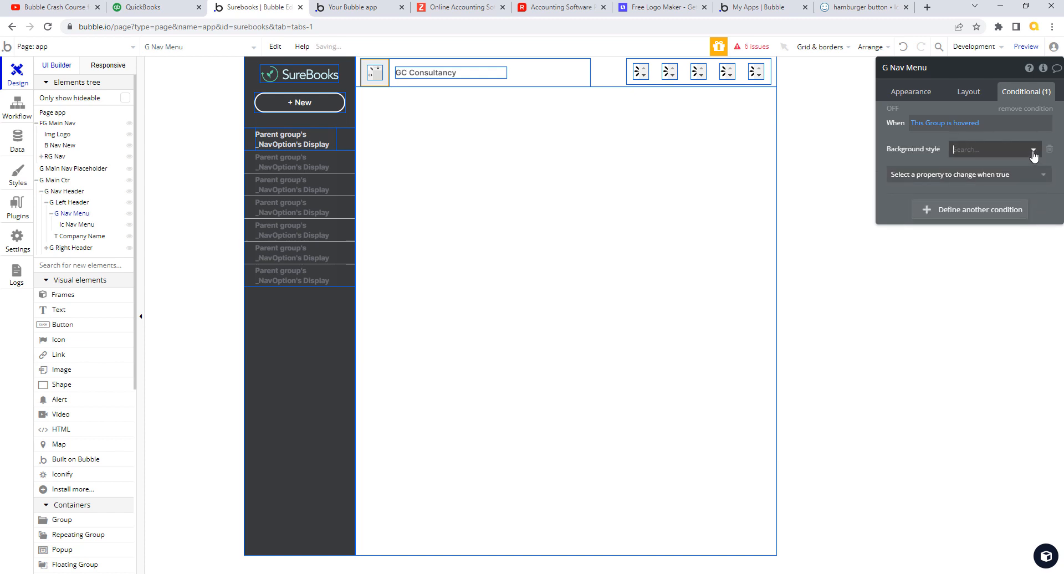
{"action": "left_click", "coordinate": [992, 150]}
{"action": "left_click", "coordinate": [987, 183]}
{"action": "left_click", "coordinate": [994, 178]}
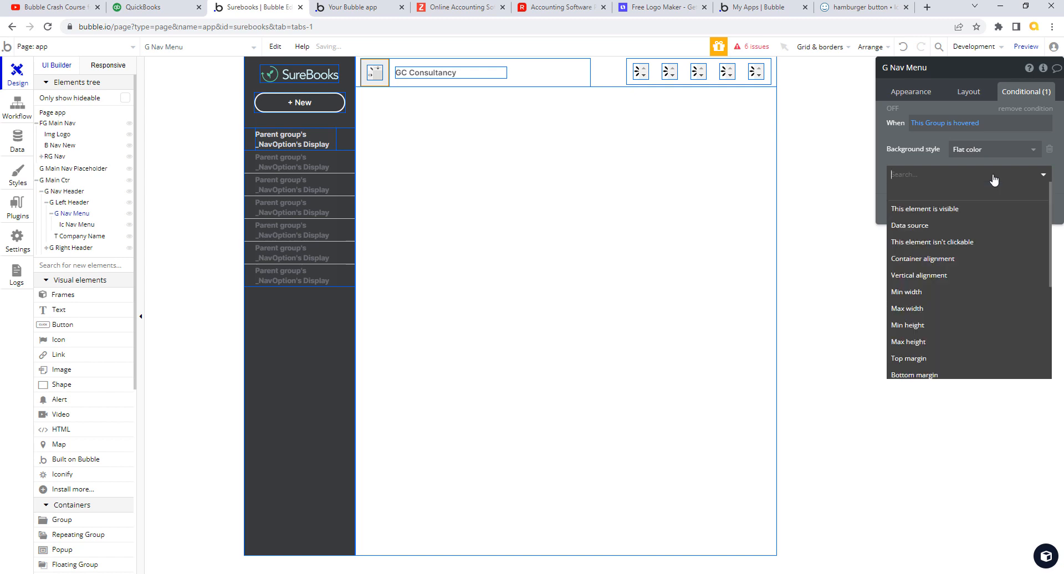
{"action": "type", "text": "ba"}
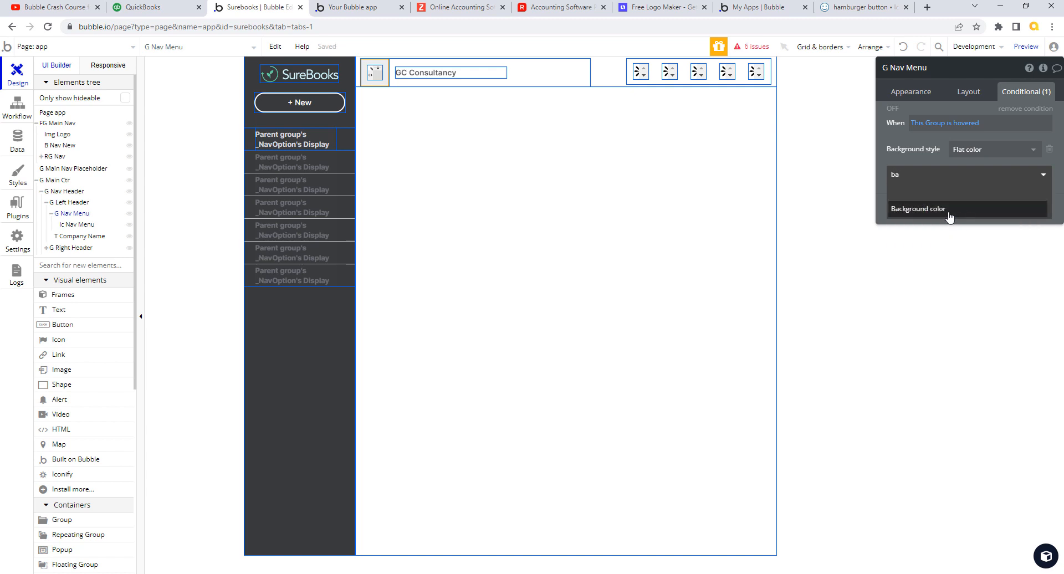
{"action": "left_click", "coordinate": [948, 213]}
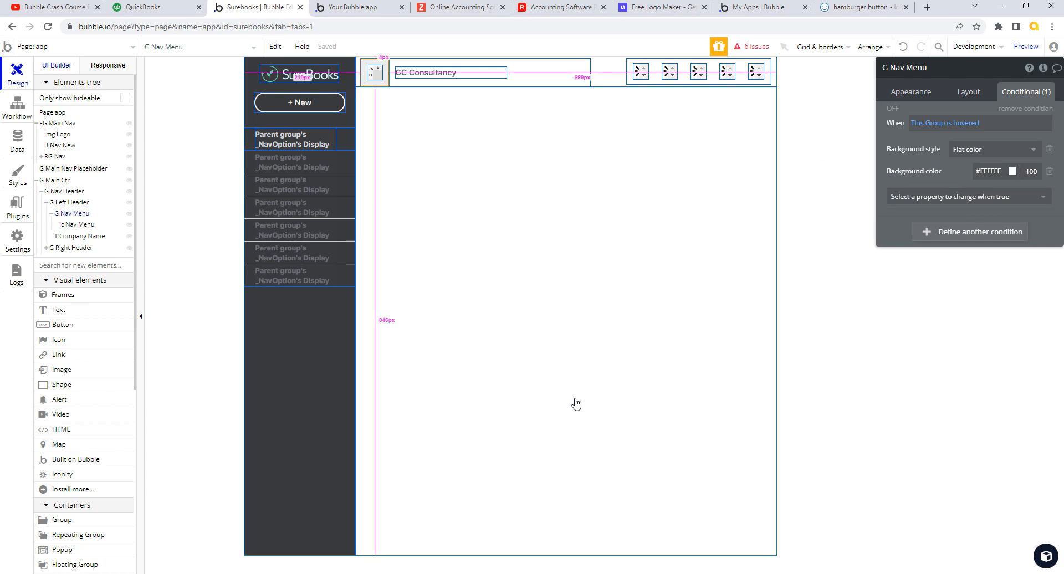
{"action": "left_click", "coordinate": [437, 76]}
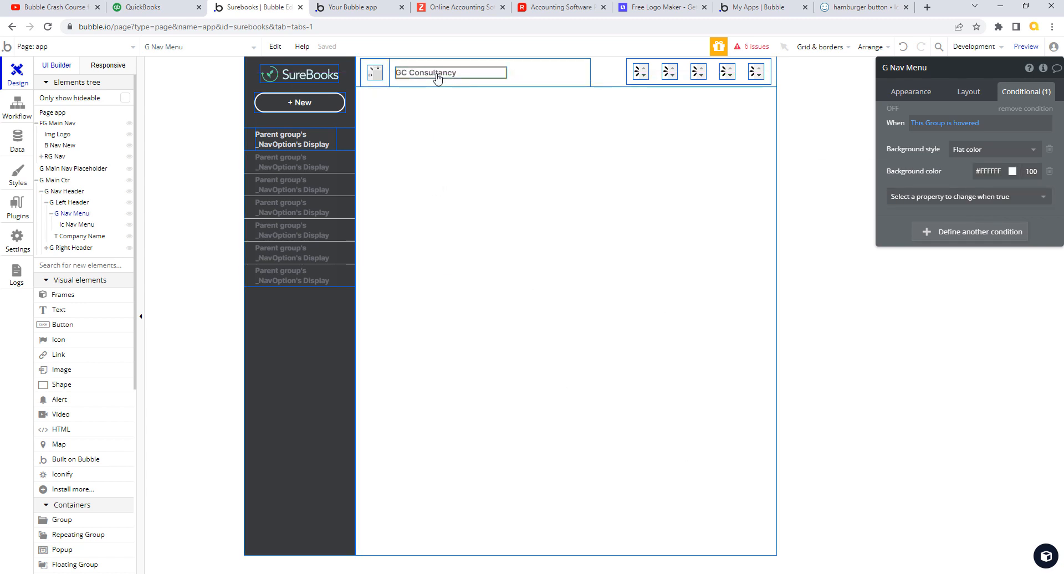
- Open T Company Name's text style and copy its #515255 font colour
{"action": "left_click", "coordinate": [924, 97]}
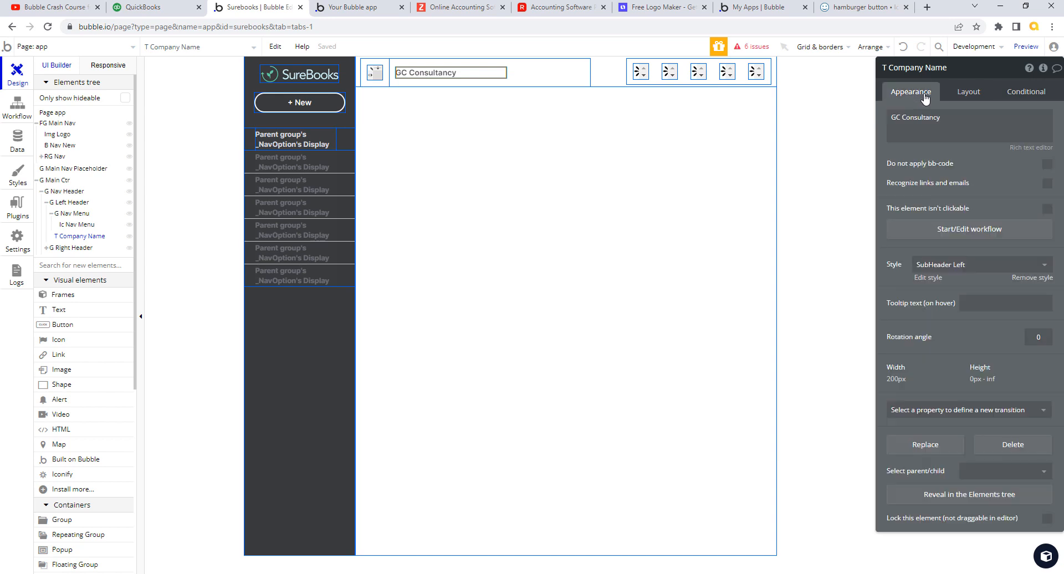
{"action": "left_click", "coordinate": [930, 279]}
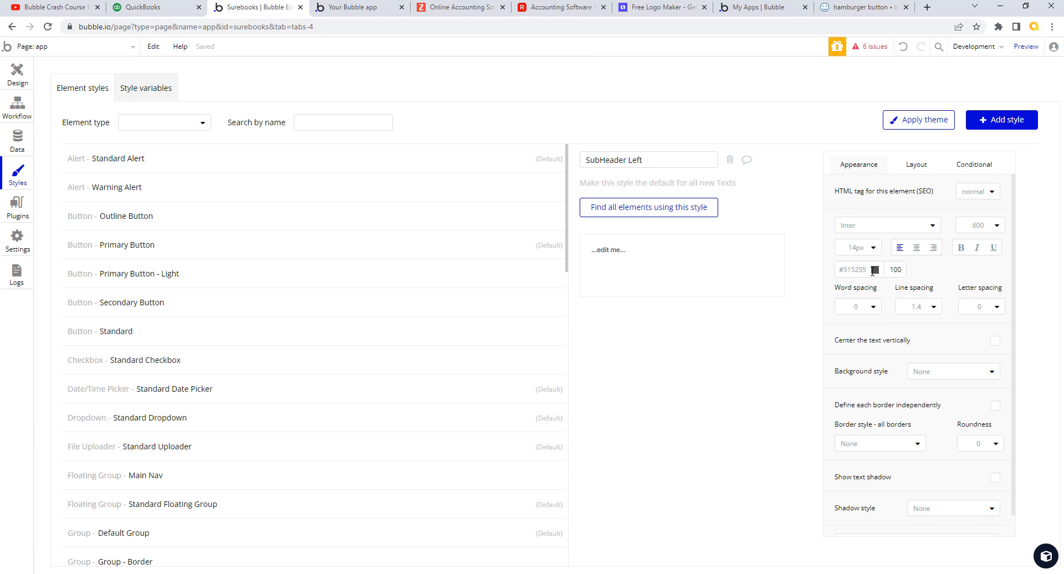
{"action": "left_click_drag", "start_coordinate": [868, 270], "coordinate": [837, 269]}
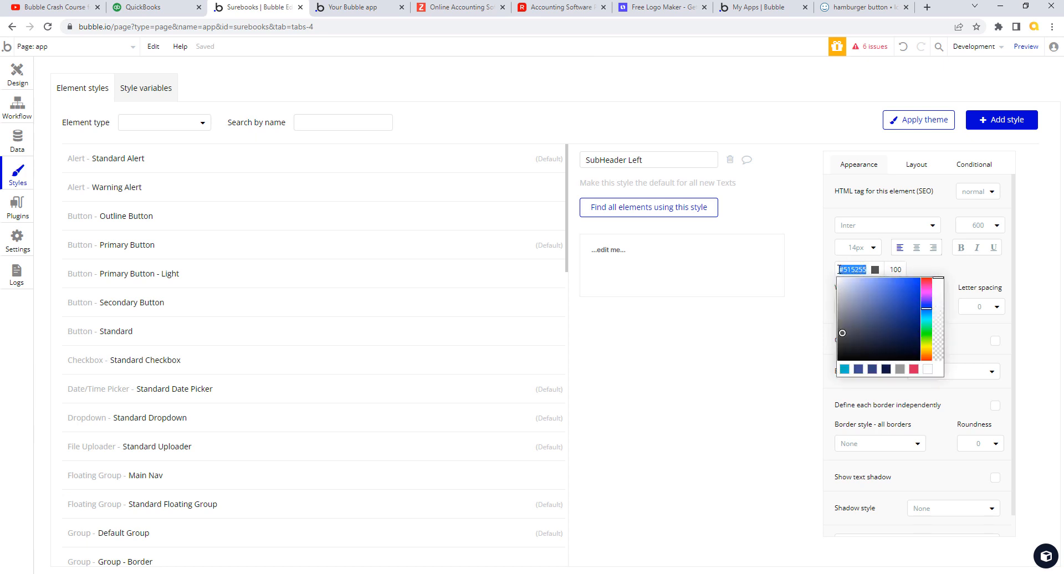
{"action": "left_click", "coordinate": [17, 73]}
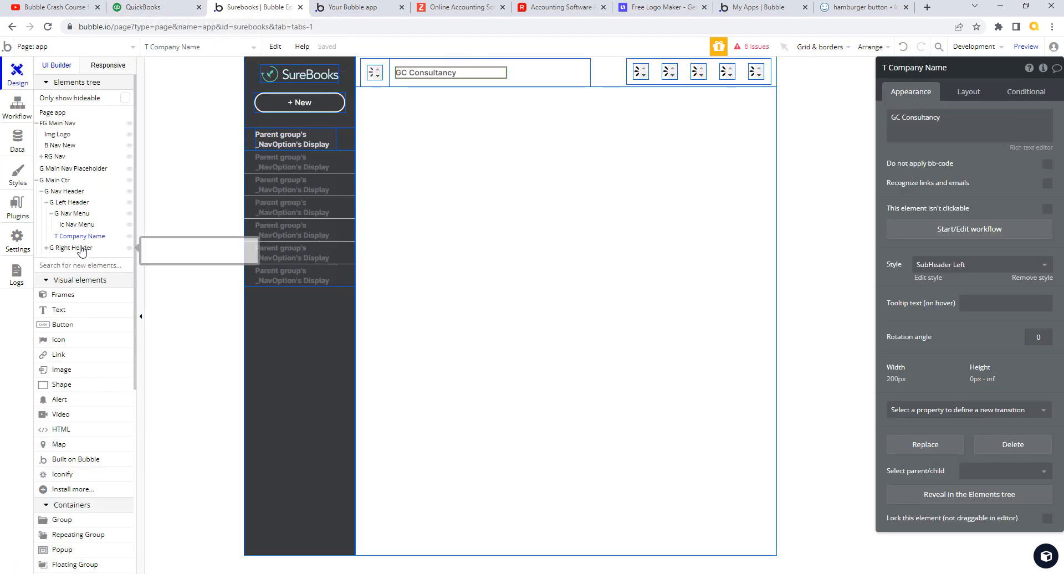
- Select T Nav Option Name inside the sidebar's RG Nav and G Nav Option groups
{"action": "left_click", "coordinate": [290, 139]}
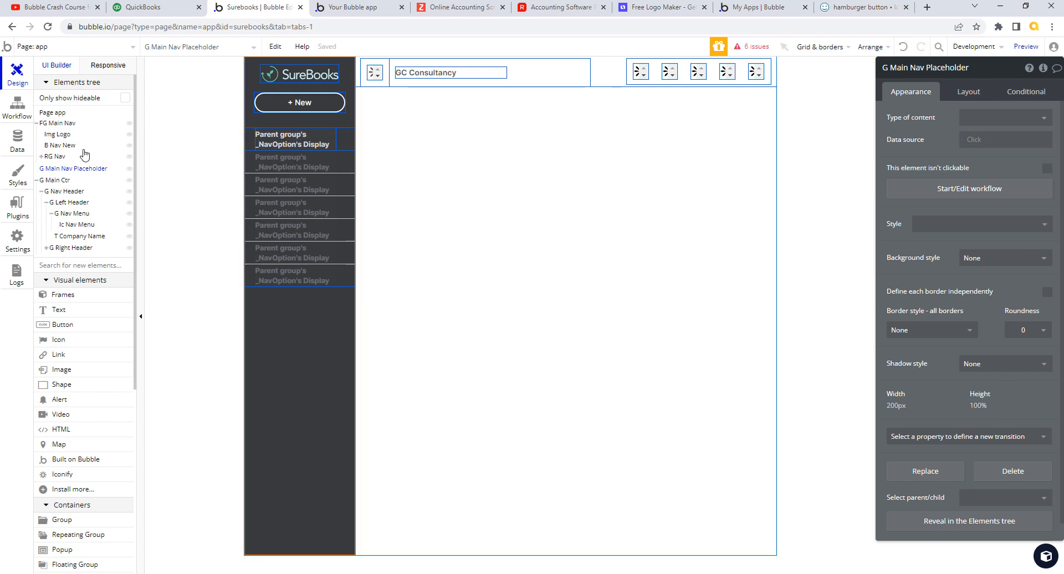
{"action": "left_click", "coordinate": [53, 156]}
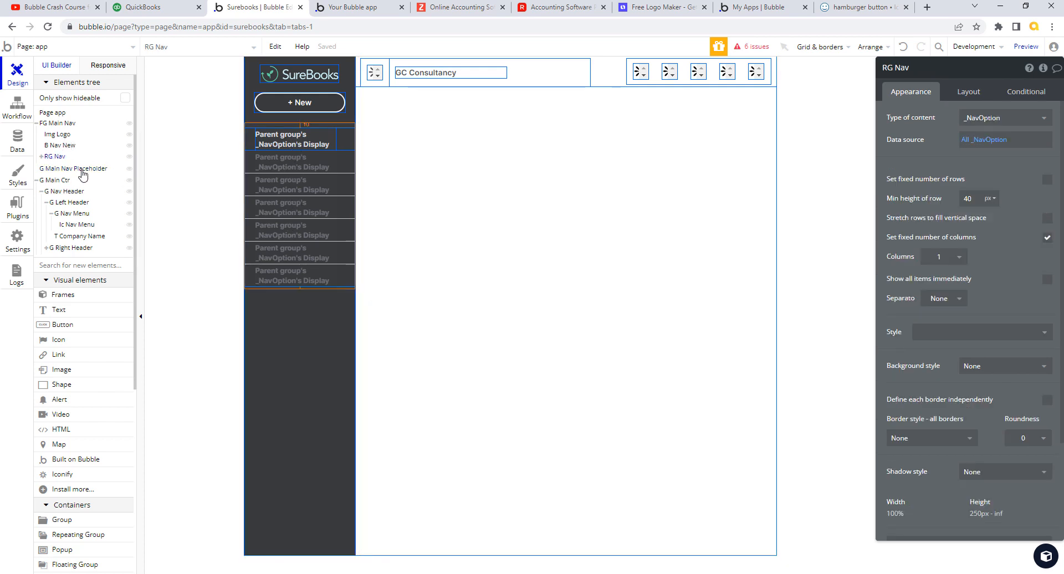
{"action": "left_click", "coordinate": [42, 157]}
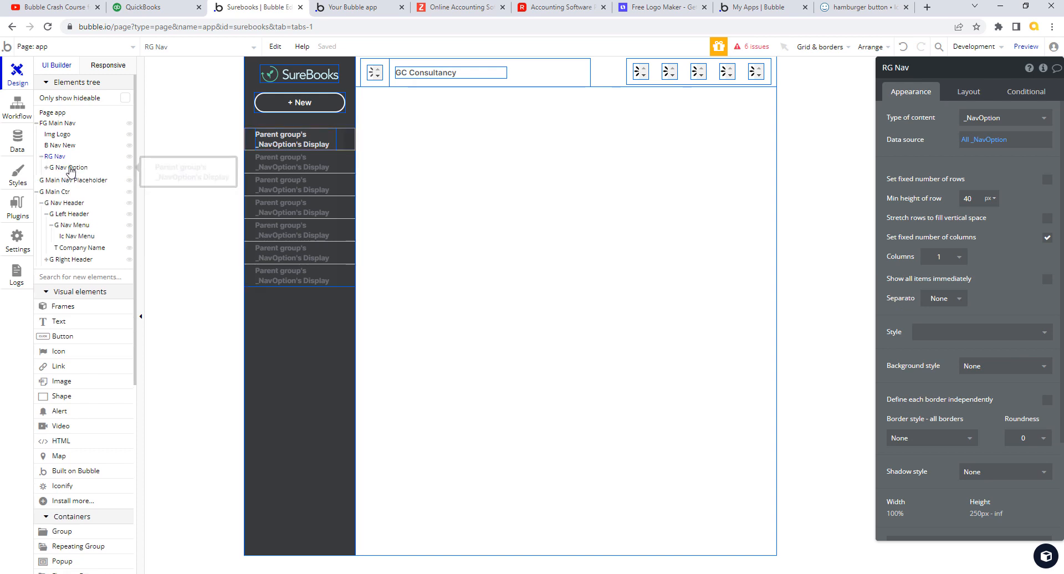
{"action": "left_click", "coordinate": [69, 168]}
{"action": "left_click", "coordinate": [47, 168]}
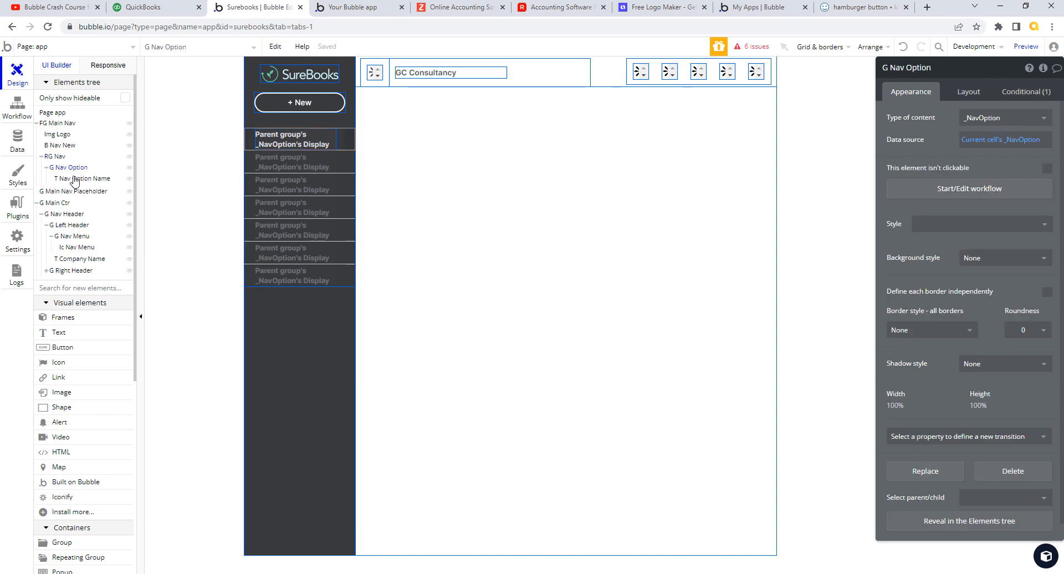
{"action": "left_click", "coordinate": [75, 178]}
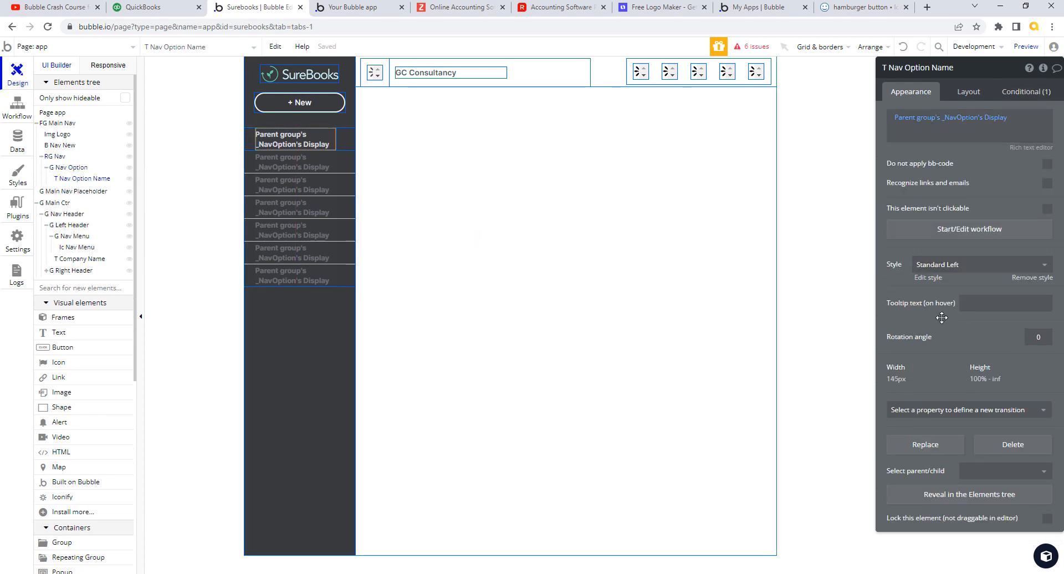
- Open the Standard Left style and copy its #D4D7DC font colour
{"action": "left_click", "coordinate": [931, 278]}
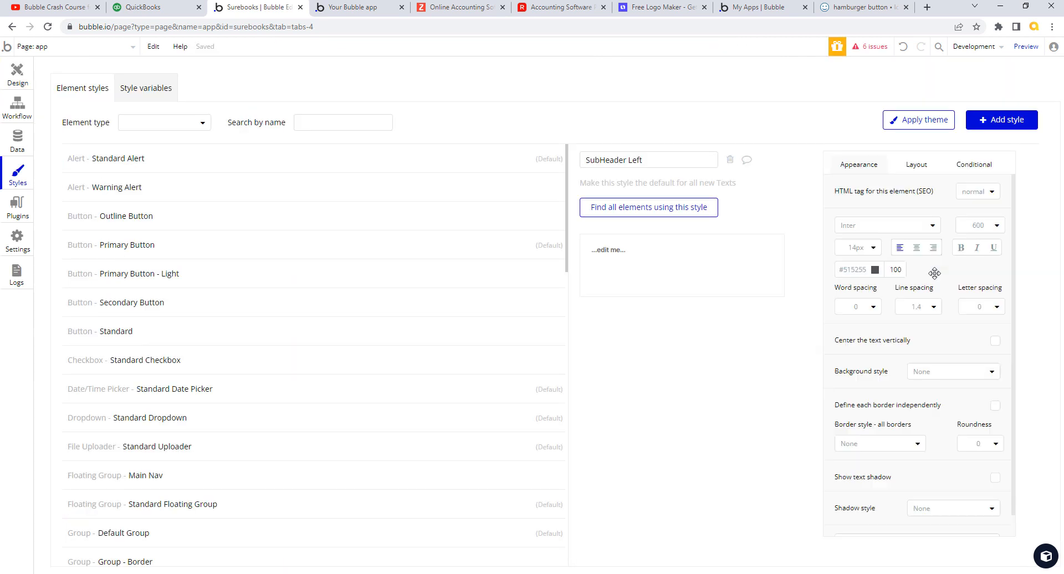
{"action": "left_click", "coordinate": [840, 270]}
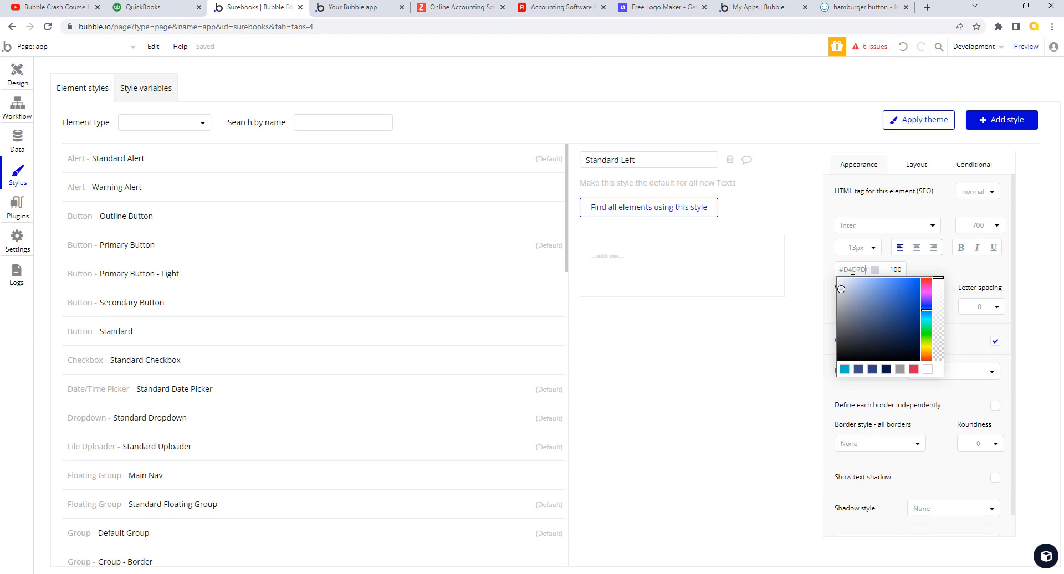
{"action": "left_click", "coordinate": [843, 271]}
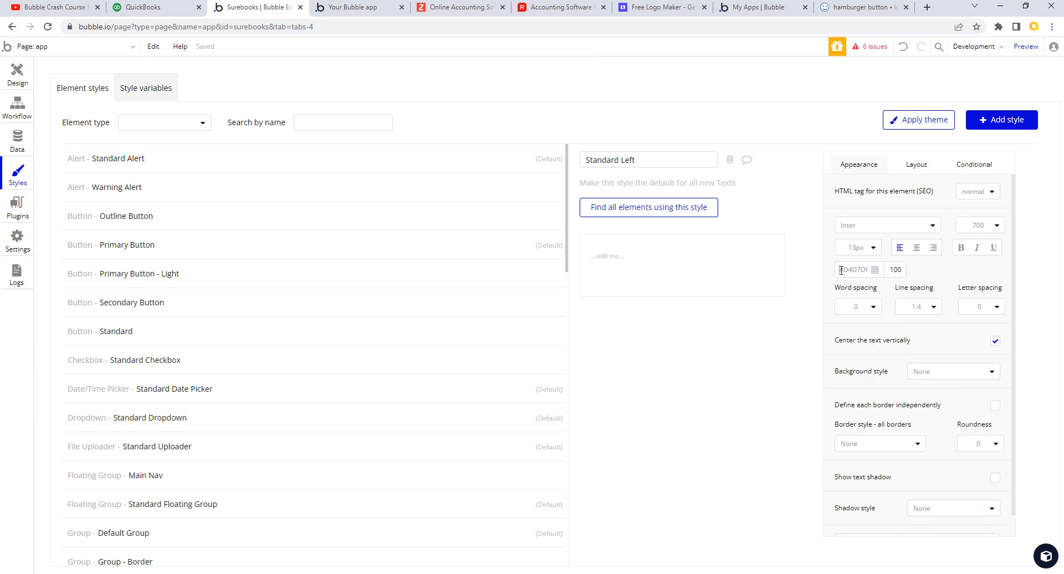
{"action": "left_click_drag", "start_coordinate": [840, 270], "coordinate": [878, 271]}
{"action": "key", "text": "ctrl+c"}
{"action": "left_click", "coordinate": [17, 77]}
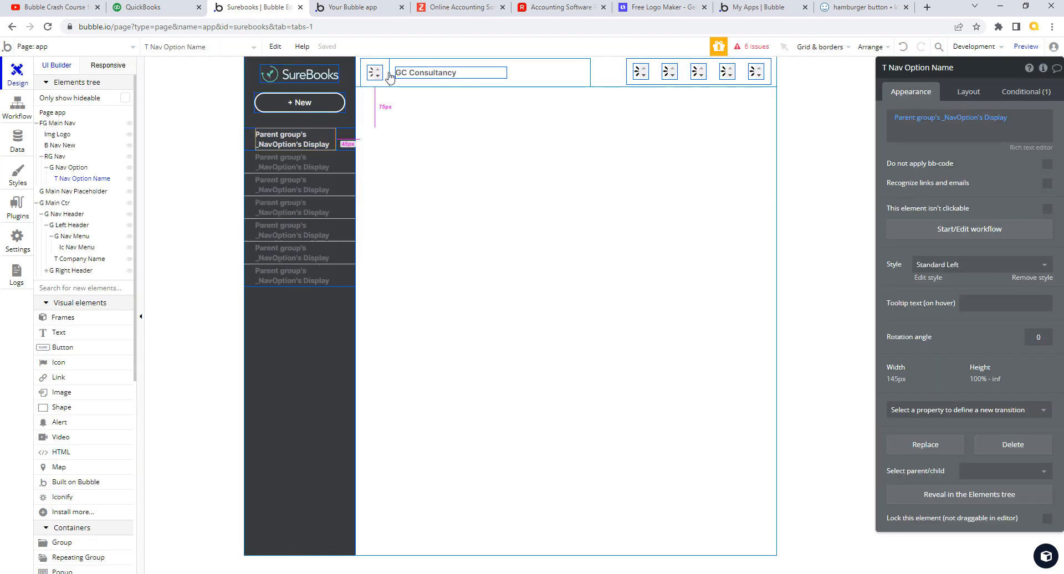
- Change G Nav Menu's hover background colour from #FFFFFF to #D4D7DC
{"action": "left_click", "coordinate": [383, 76]}
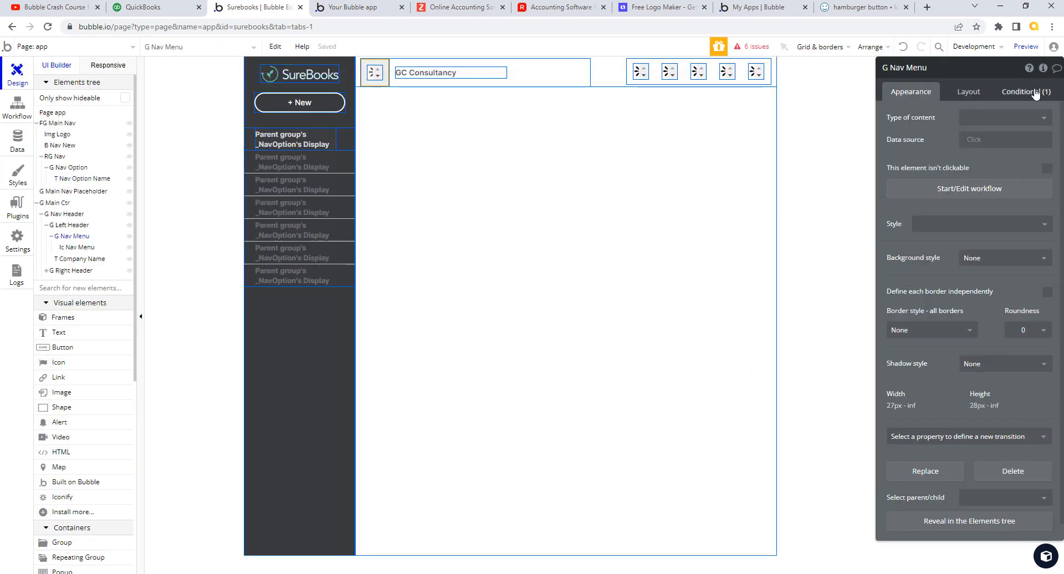
{"action": "left_click", "coordinate": [1025, 92]}
{"action": "left_click", "coordinate": [995, 171]}
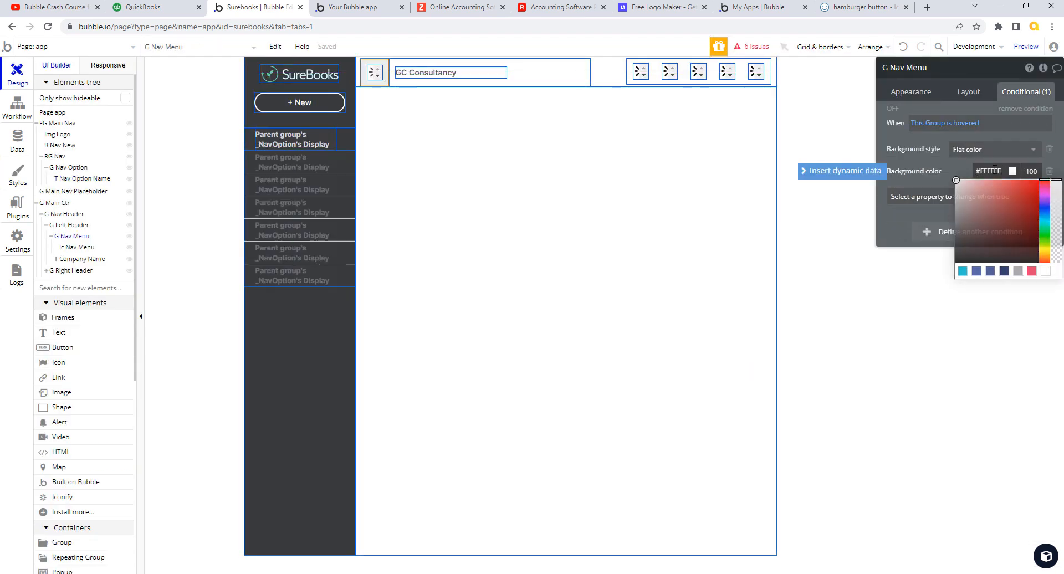
{"action": "left_click", "coordinate": [995, 171]}
{"action": "left_click_drag", "start_coordinate": [1001, 171], "coordinate": [961, 180]}
{"action": "key", "text": "ctrl+v"}
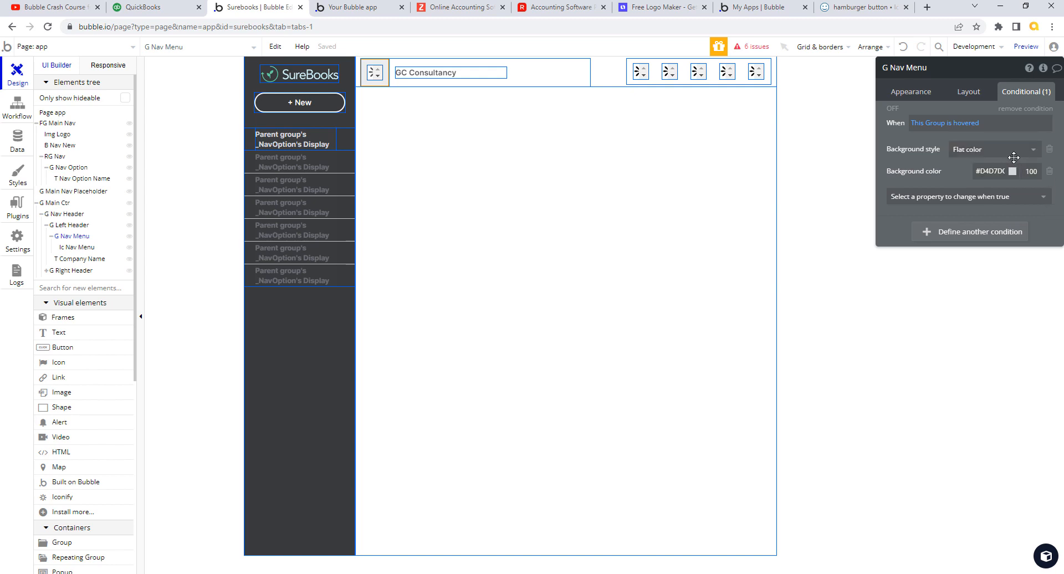
- Reload the SureBooks version-test preview to see the updated header
{"action": "left_click", "coordinate": [931, 97]}
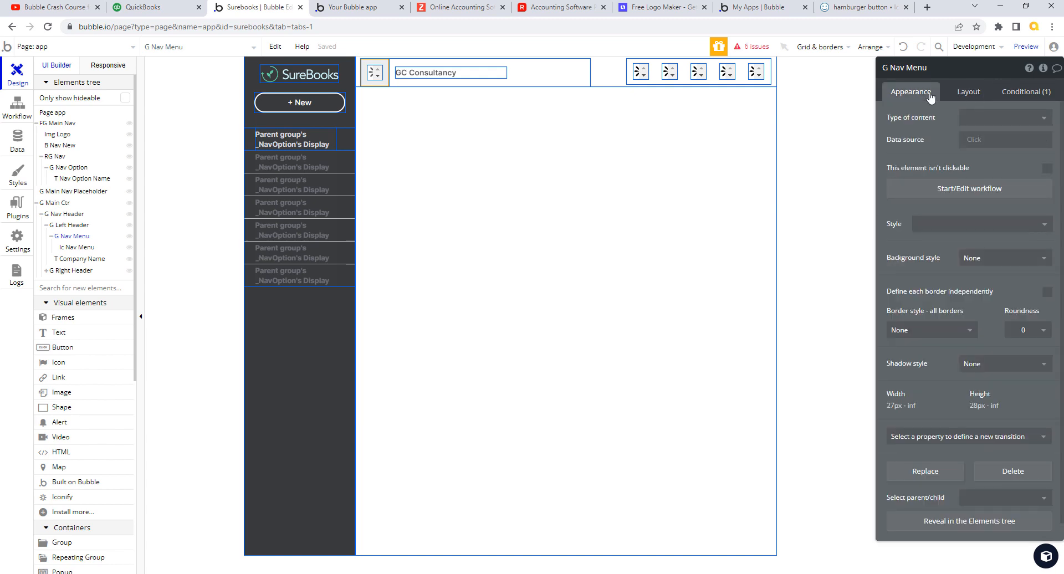
{"action": "left_click", "coordinate": [351, 7]}
{"action": "left_click", "coordinate": [397, 49]}
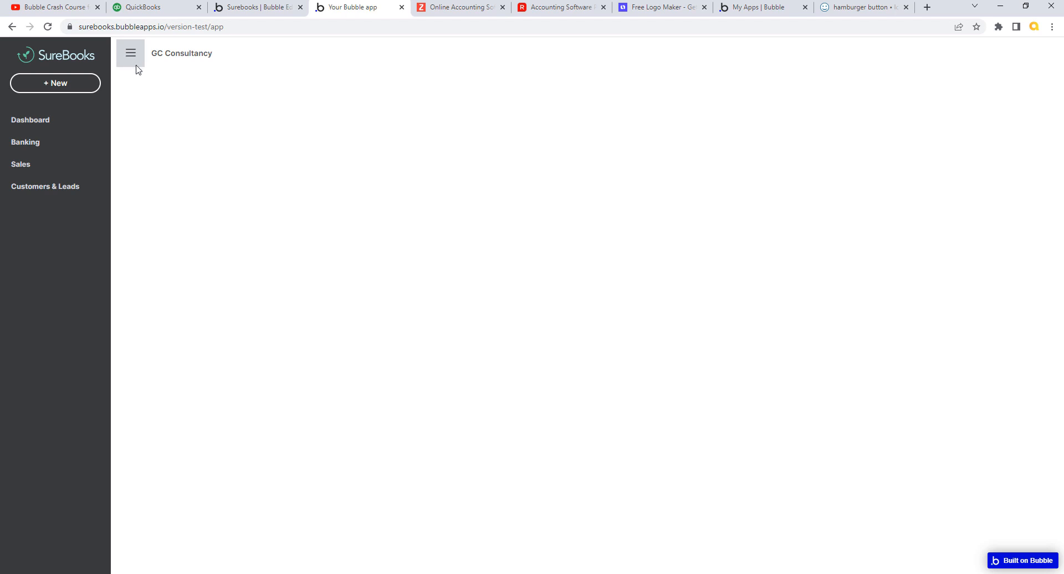
- Compare the QuickBooks header with the SureBooks preview twice, then go back to the Surebooks editor
{"action": "left_click", "coordinate": [176, 7]}
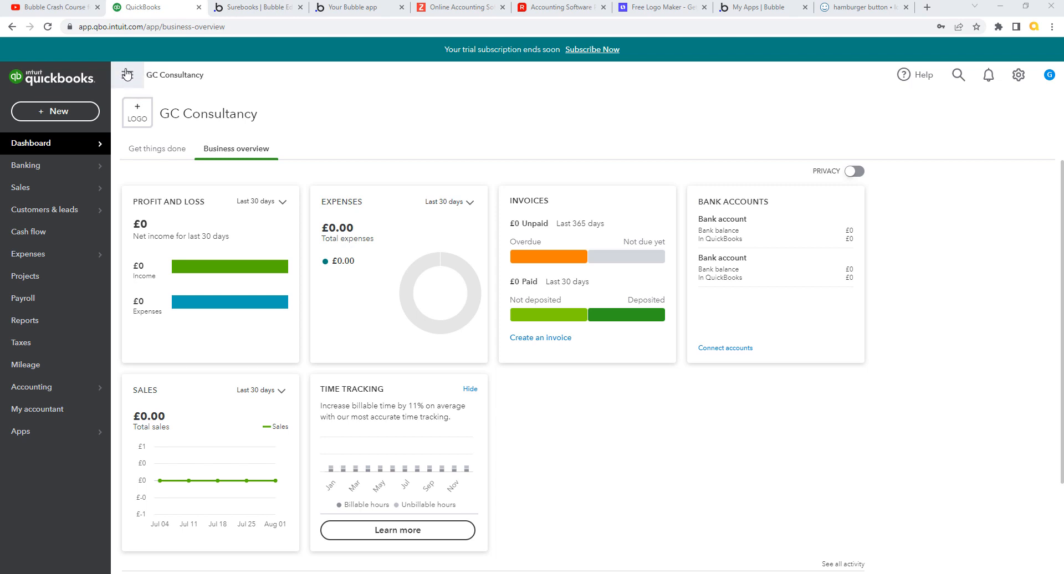
{"action": "left_click", "coordinate": [349, 9]}
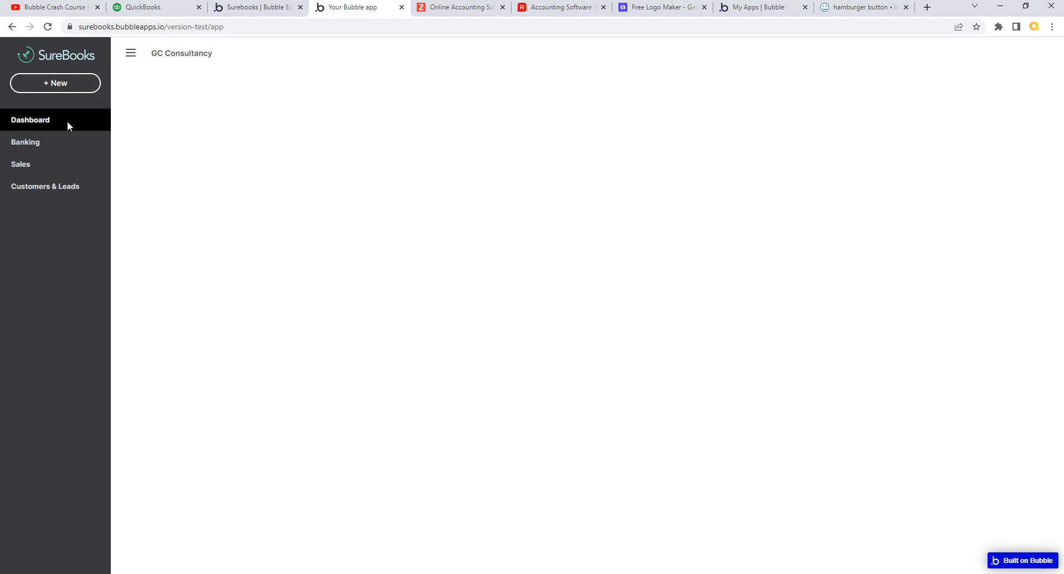
{"action": "left_click", "coordinate": [173, 8]}
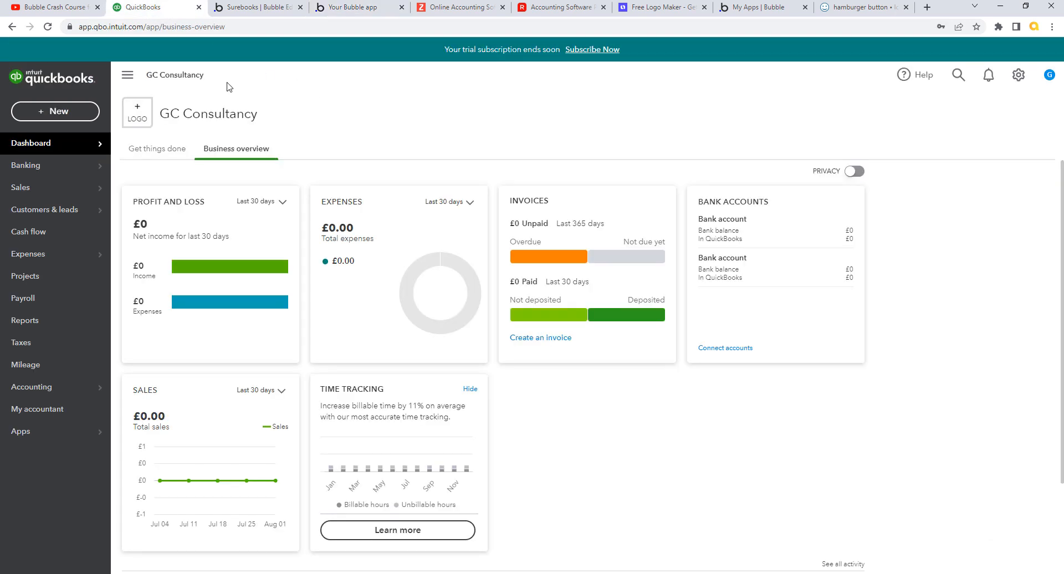
{"action": "left_click", "coordinate": [270, 11]}
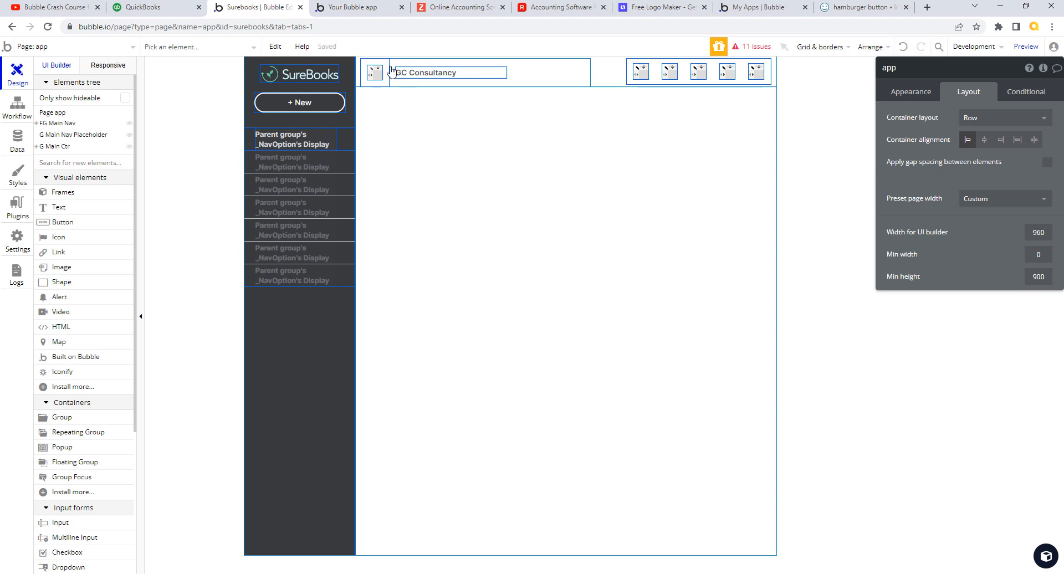
- Resize the Ic Nav Menu hamburger icon to 26 px wide by 26 px high
{"action": "left_click", "coordinate": [386, 69]}
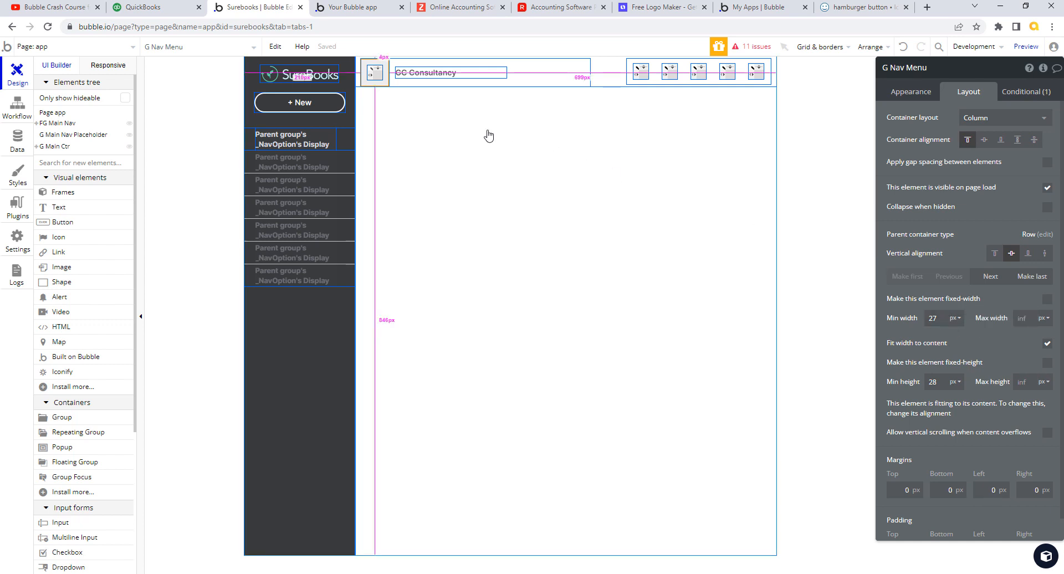
{"action": "left_click", "coordinate": [373, 70]}
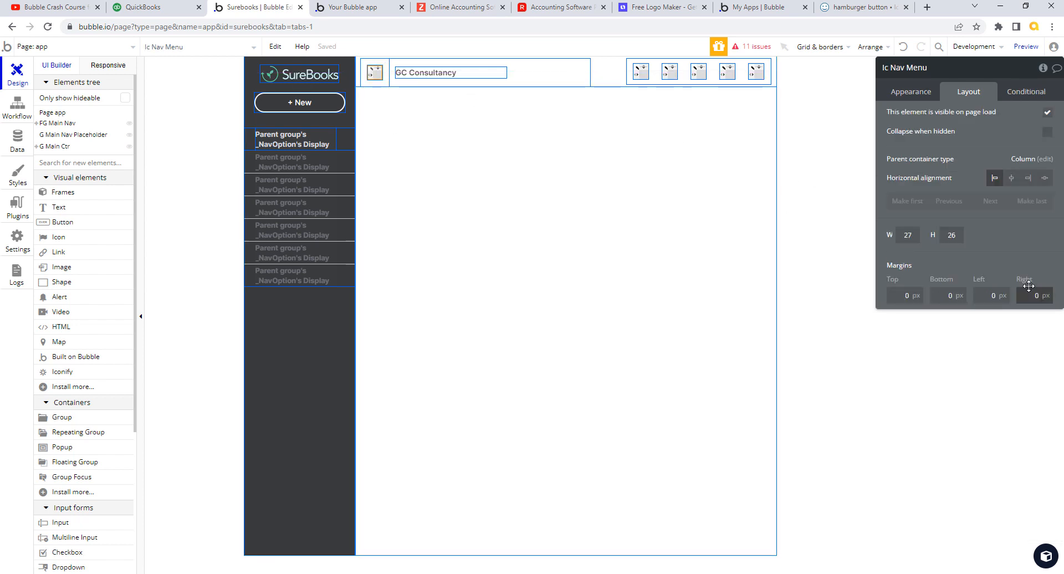
{"action": "left_click", "coordinate": [904, 235]}
{"action": "type", "text": "28"}
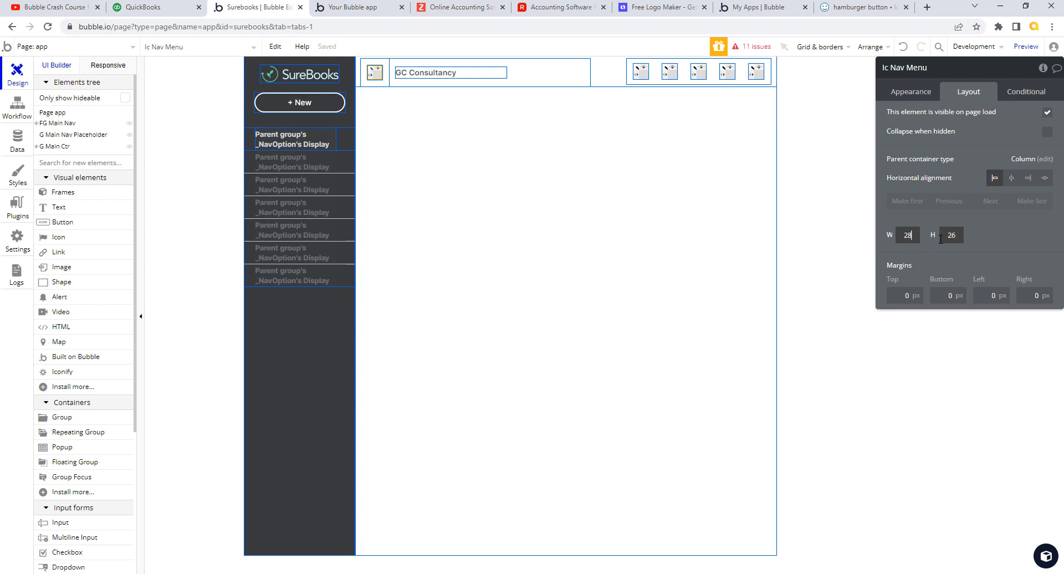
{"action": "left_click", "coordinate": [947, 235]}
{"action": "type", "text": "28"}
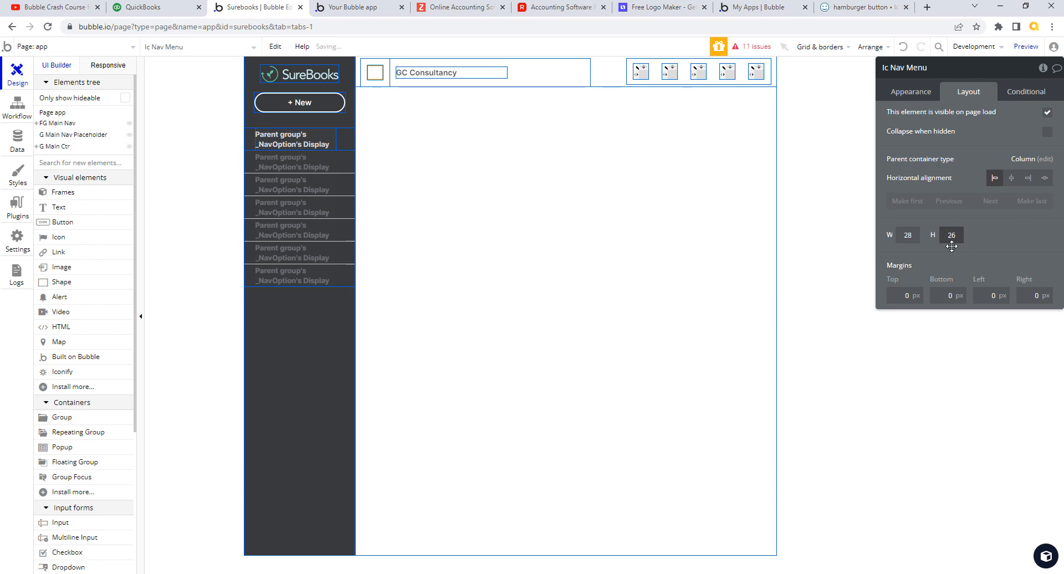
{"action": "left_click", "coordinate": [908, 235]}
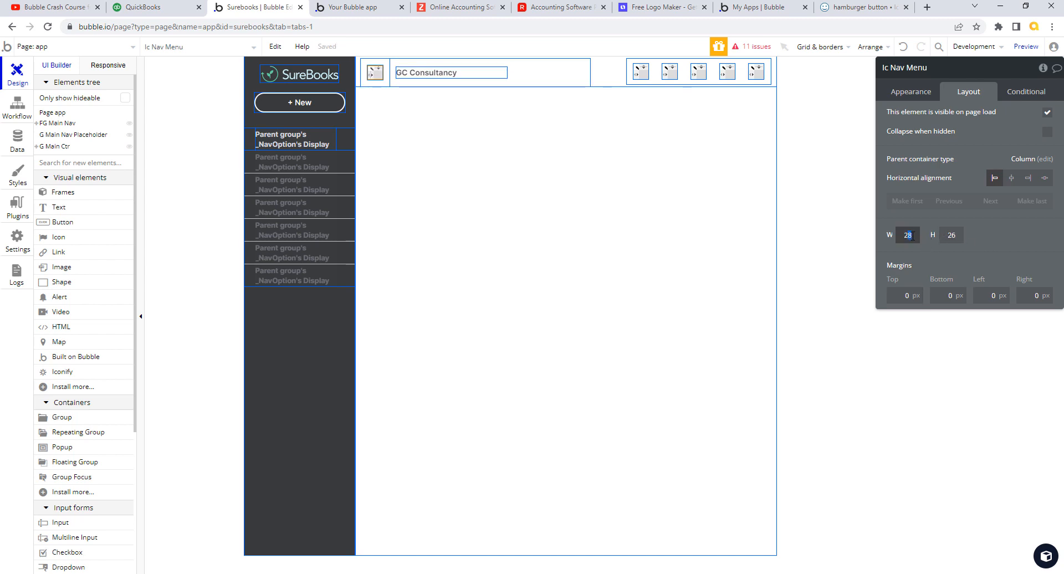
{"action": "type", "text": "6"}
{"action": "key", "text": "Tab"}
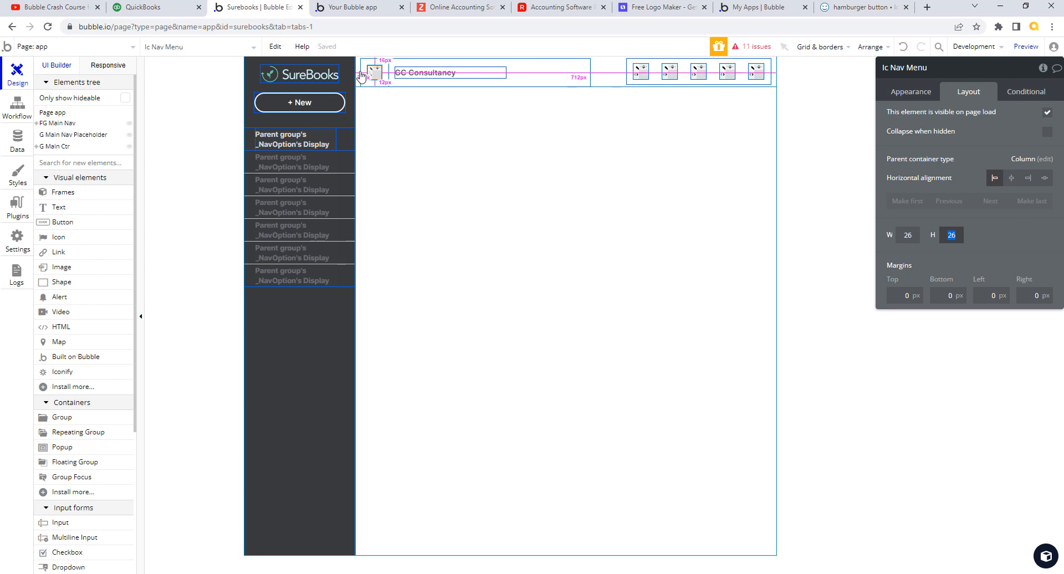
- Set G Nav Header's top, bottom, left and right padding to 0
{"action": "left_click", "coordinate": [600, 79]}
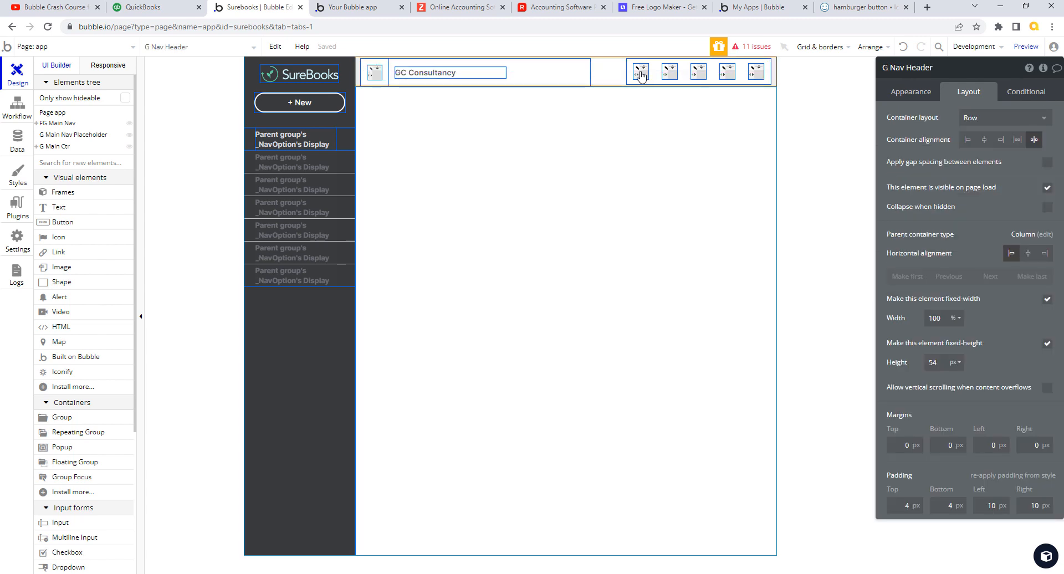
{"action": "double_click", "coordinate": [906, 505]}
{"action": "double_click", "coordinate": [947, 505]}
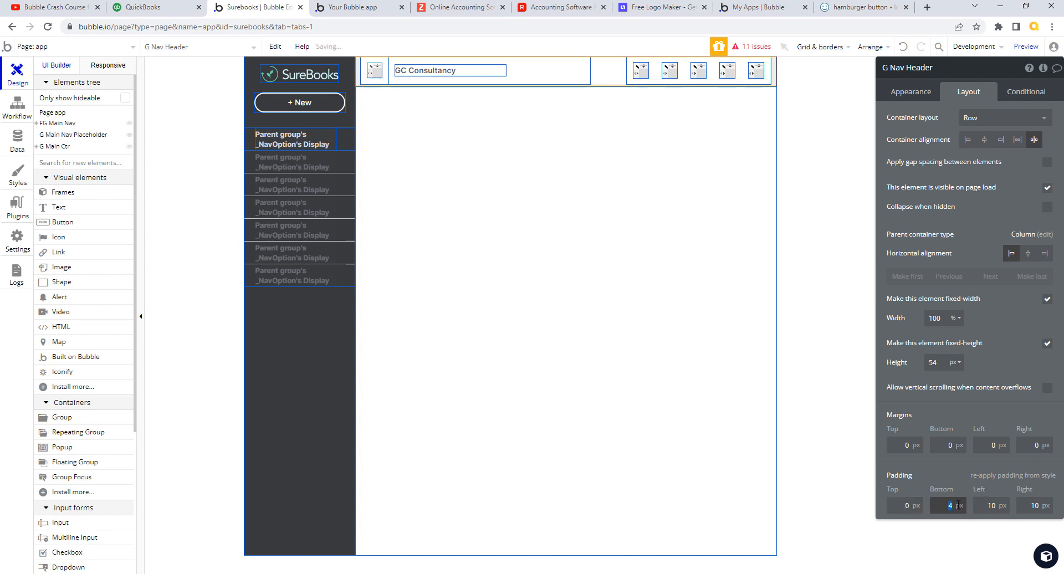
{"action": "type", "text": "0"}
{"action": "double_click", "coordinate": [992, 506]}
{"action": "type", "text": "0"}
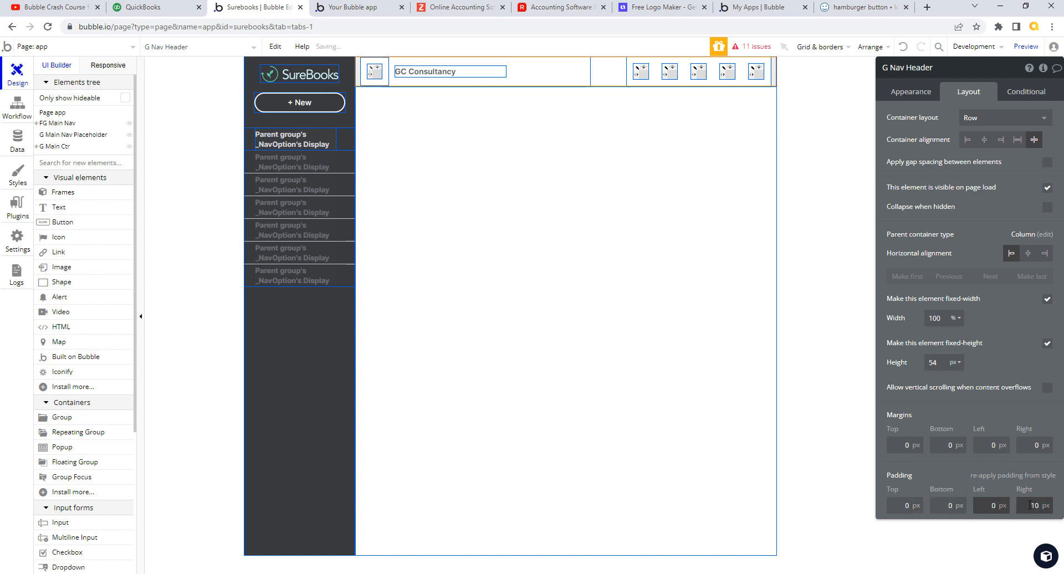
{"action": "double_click", "coordinate": [1035, 505]}
{"action": "type", "text": "0"}
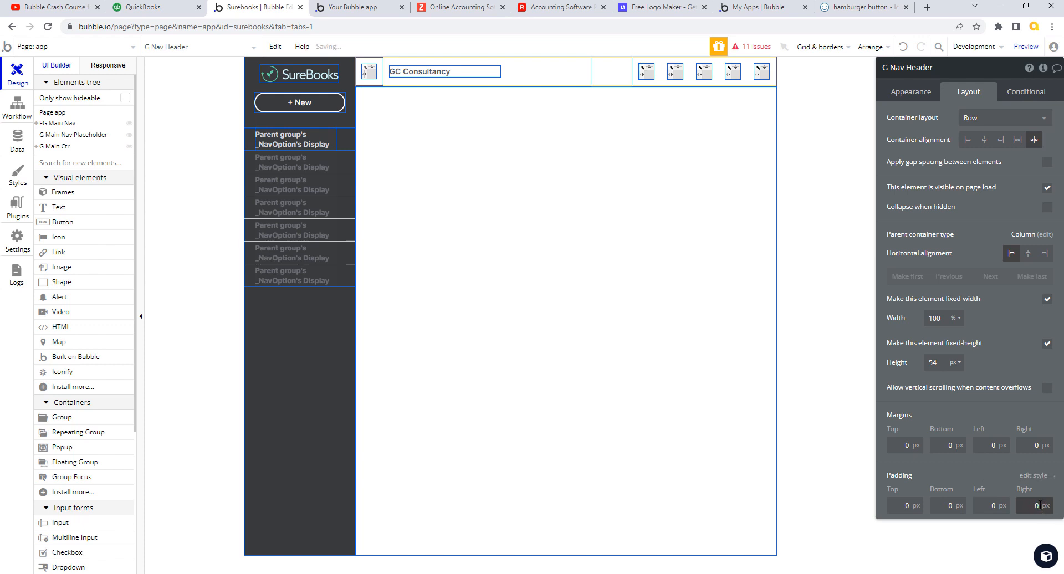
- Give G Nav Menu a minimum height of 100%
{"action": "left_click", "coordinate": [380, 66]}
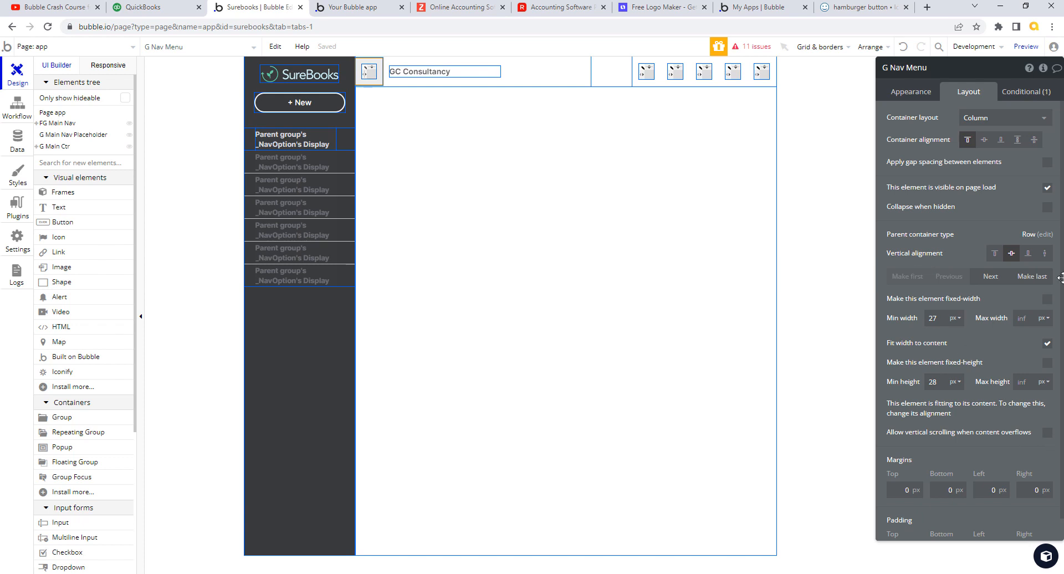
{"action": "left_click", "coordinate": [955, 383]}
{"action": "left_click", "coordinate": [955, 417]}
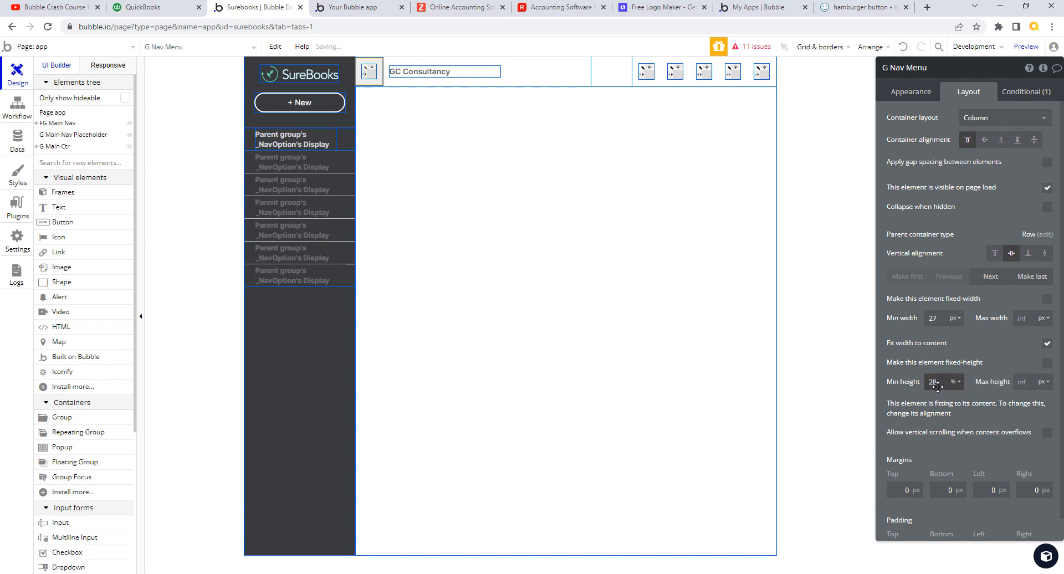
{"action": "left_click_drag", "start_coordinate": [938, 383], "coordinate": [912, 382]}
{"action": "type", "text": "100"}
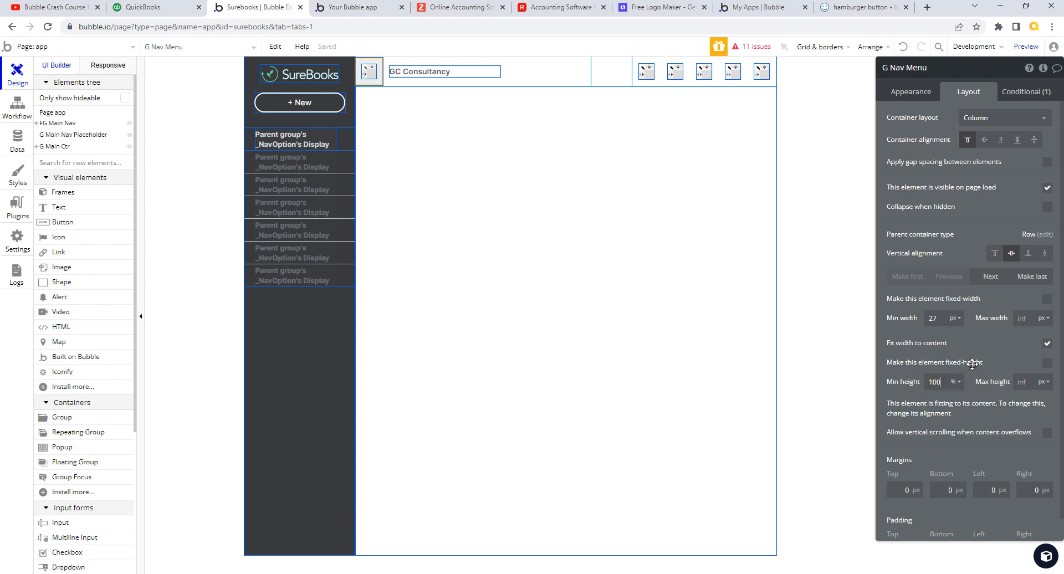
{"action": "key", "text": "Tab"}
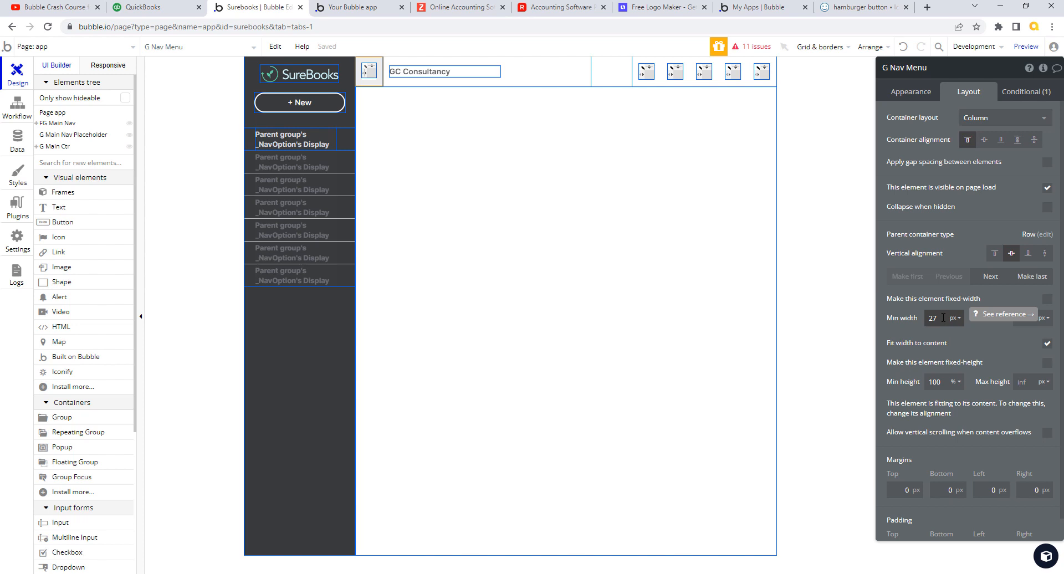
- Make G Nav Menu a fixed width of 52 px
{"action": "left_click", "coordinate": [943, 317]}
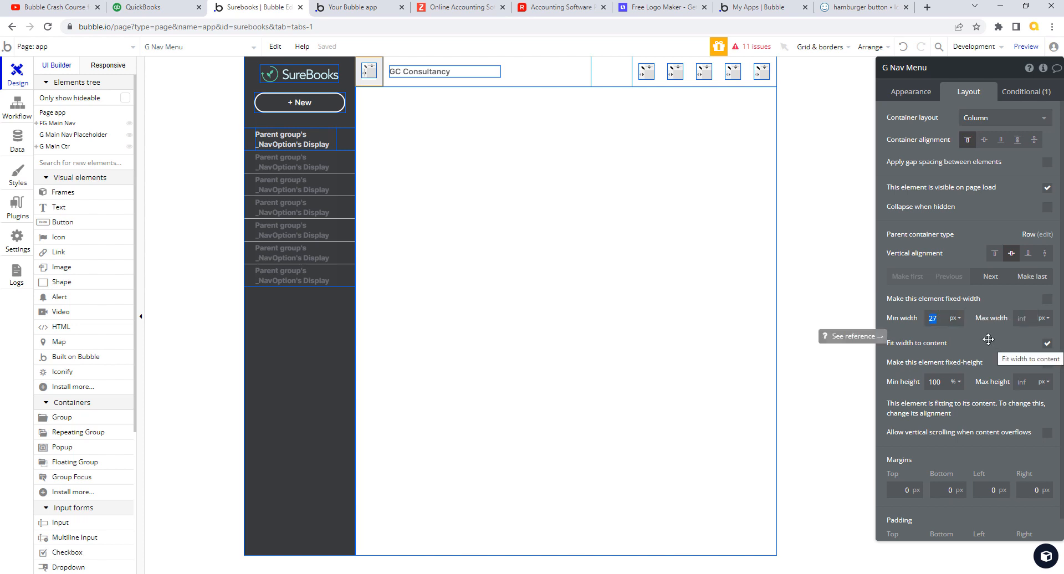
{"action": "type", "text": "40"}
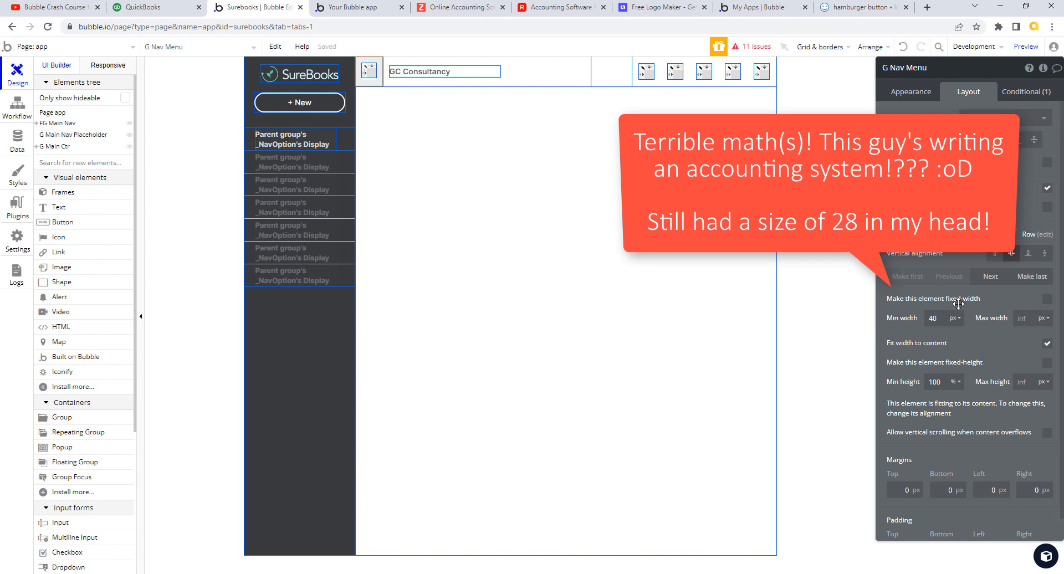
{"action": "left_click", "coordinate": [1047, 299]}
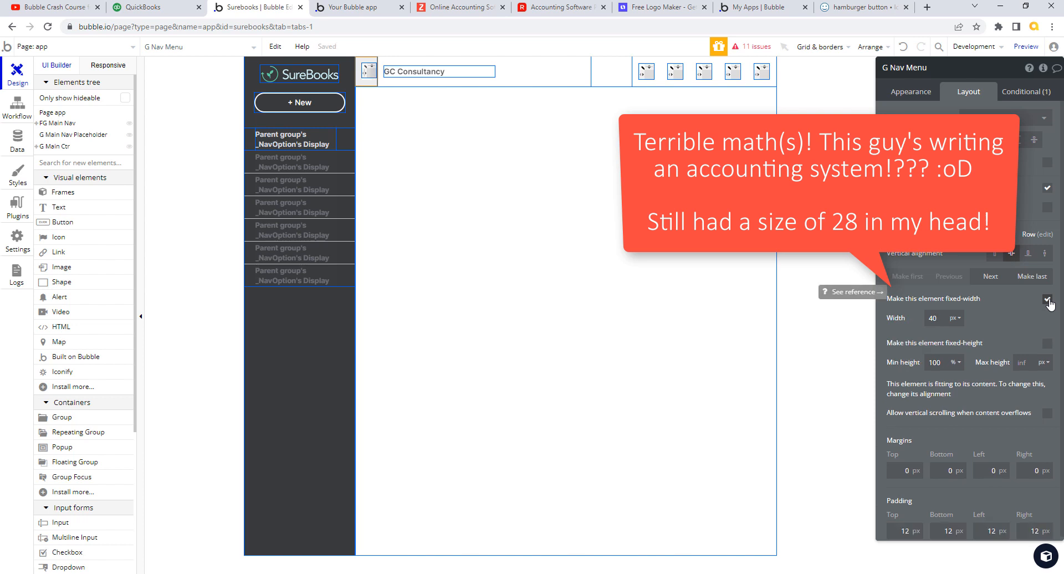
{"action": "double_click", "coordinate": [940, 318]}
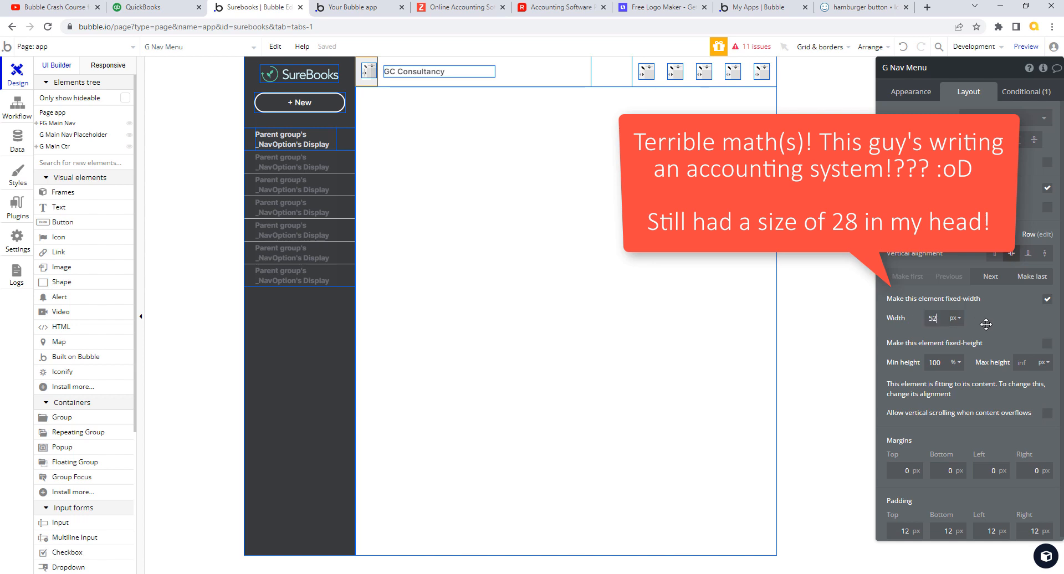
{"action": "key", "text": "Tab"}
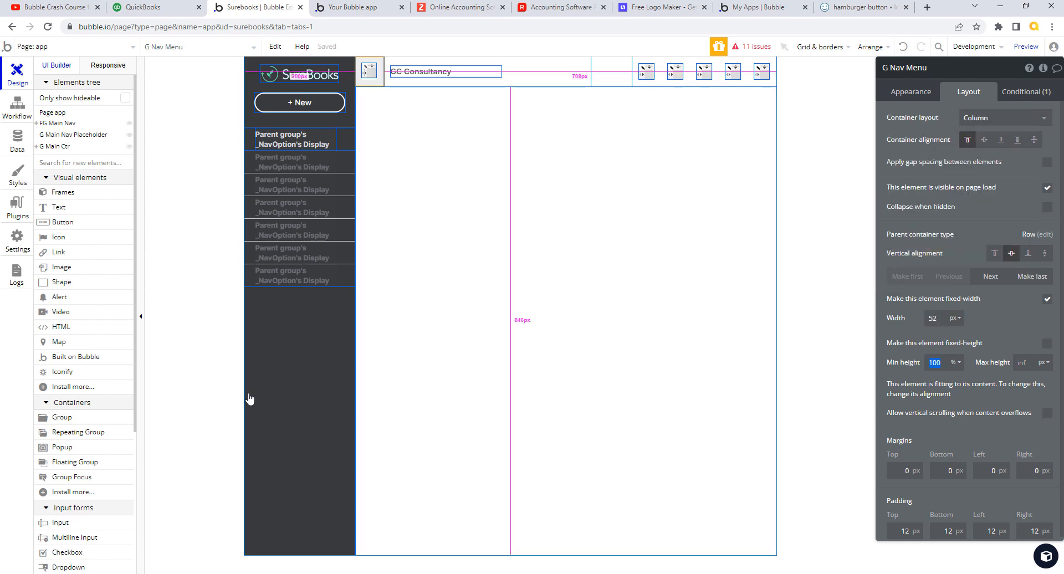
{"action": "left_click", "coordinate": [609, 70]}
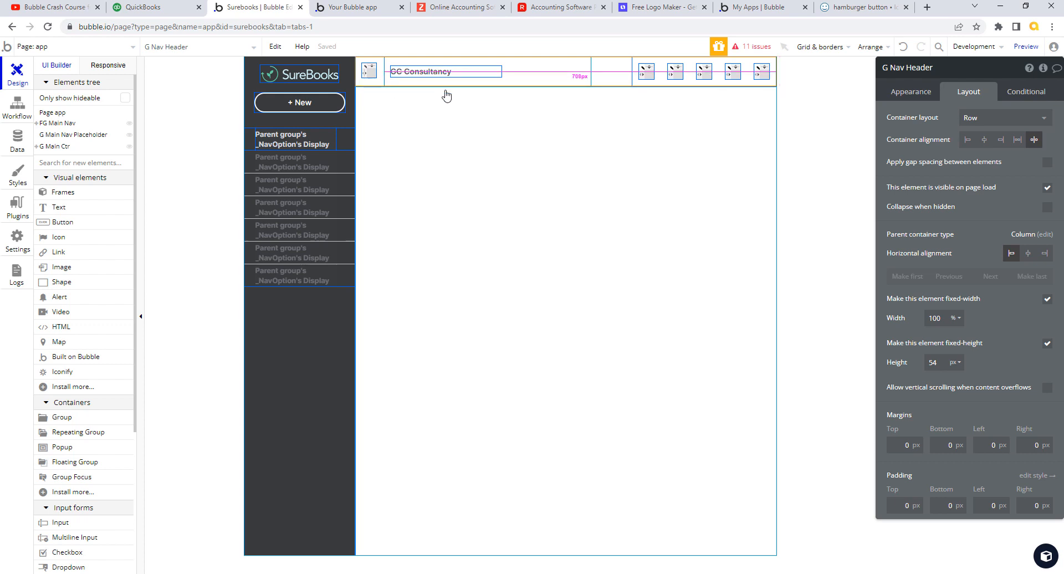
{"action": "left_click", "coordinate": [368, 8]}
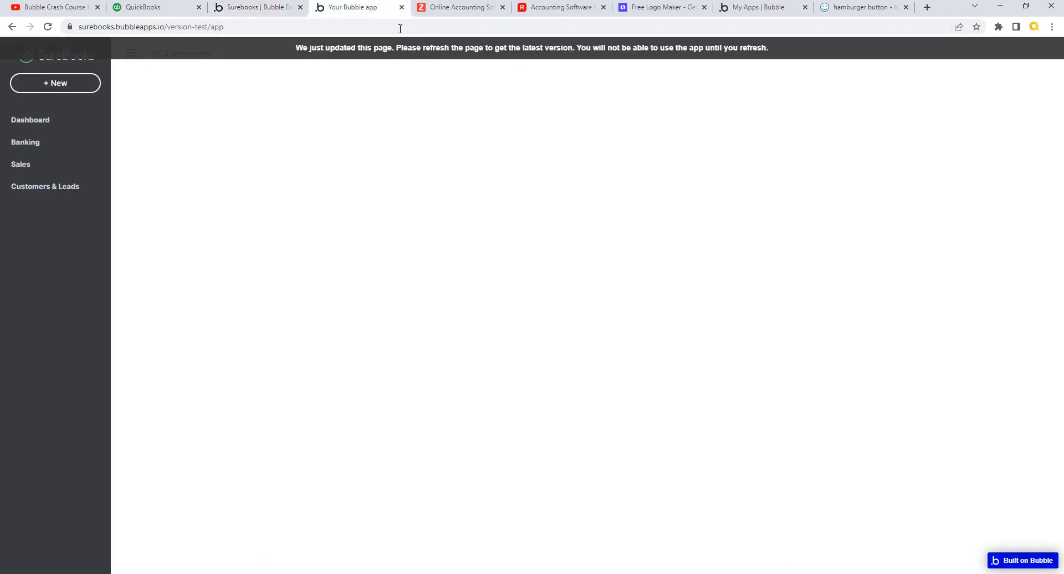
{"action": "left_click", "coordinate": [429, 49]}
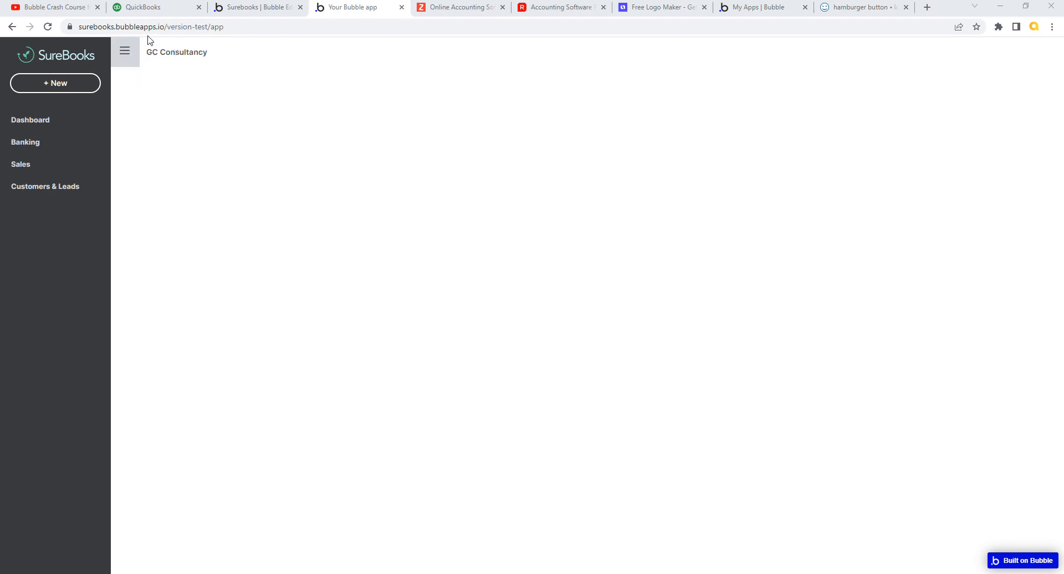
{"action": "left_click", "coordinate": [257, 10]}
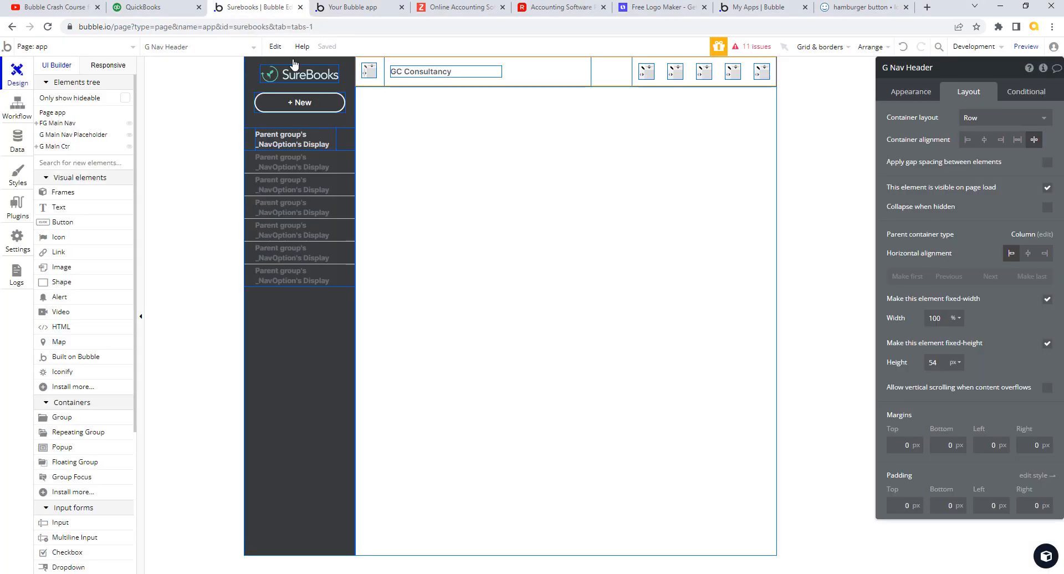
- Change G Nav Menu's hover background colour to #ECEDF2
{"action": "left_click", "coordinate": [364, 67]}
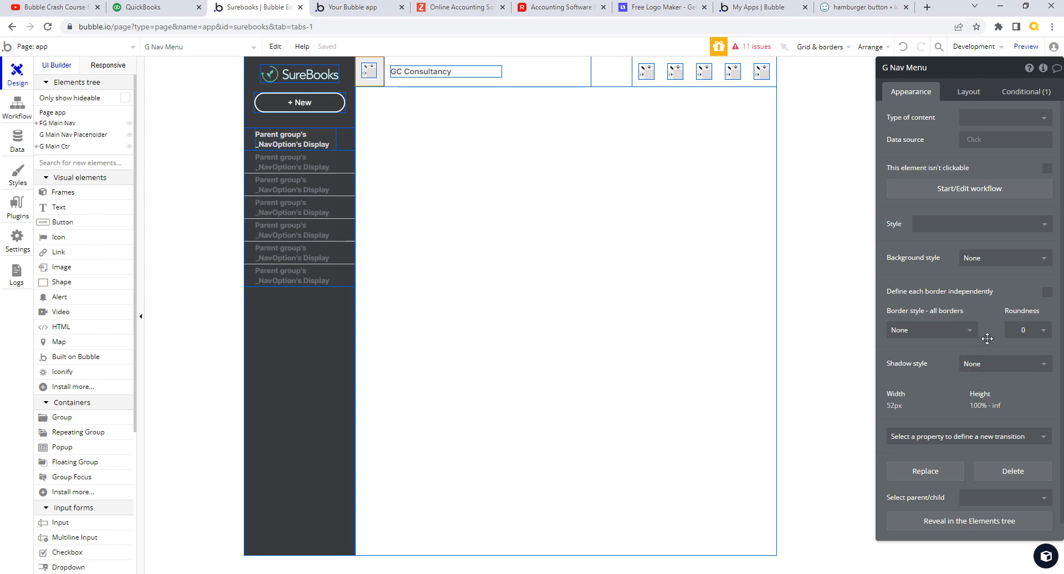
{"action": "left_click", "coordinate": [1026, 92]}
{"action": "left_click", "coordinate": [996, 169]}
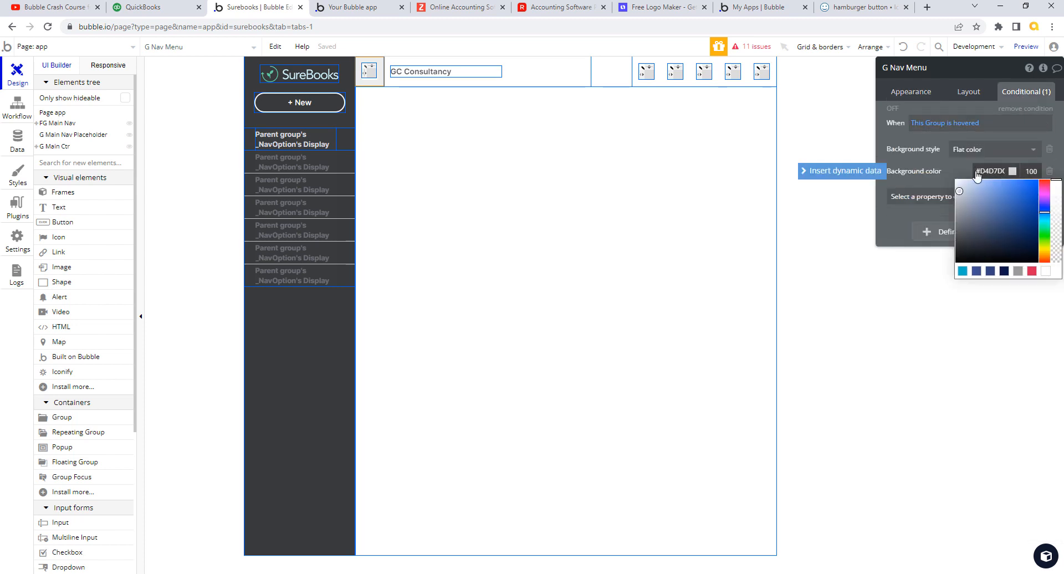
{"action": "left_click_drag", "start_coordinate": [977, 171], "coordinate": [1033, 173]}
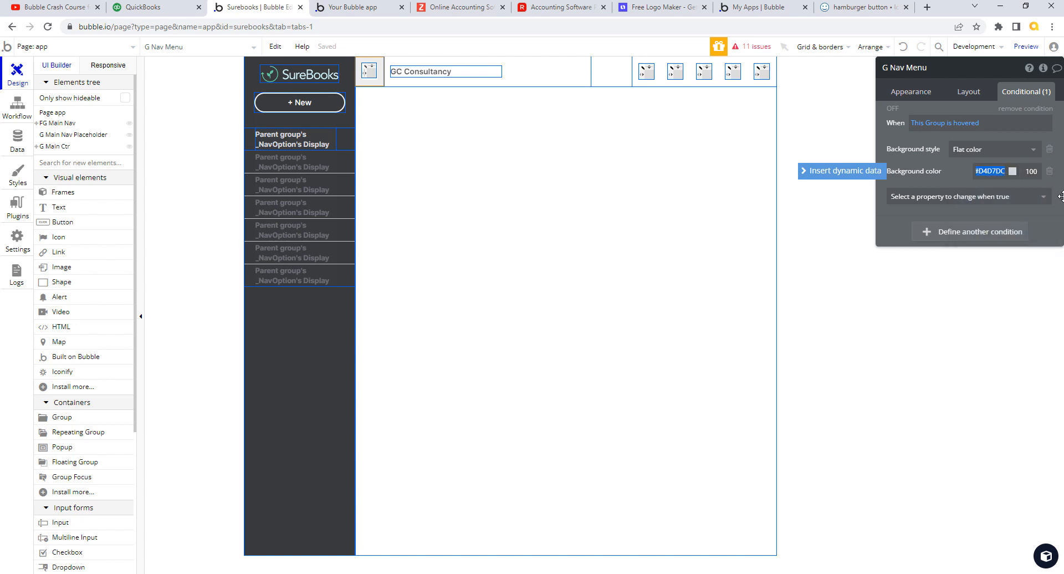
{"action": "type", "text": "#ECEDF2"}
{"action": "left_click", "coordinate": [929, 174]}
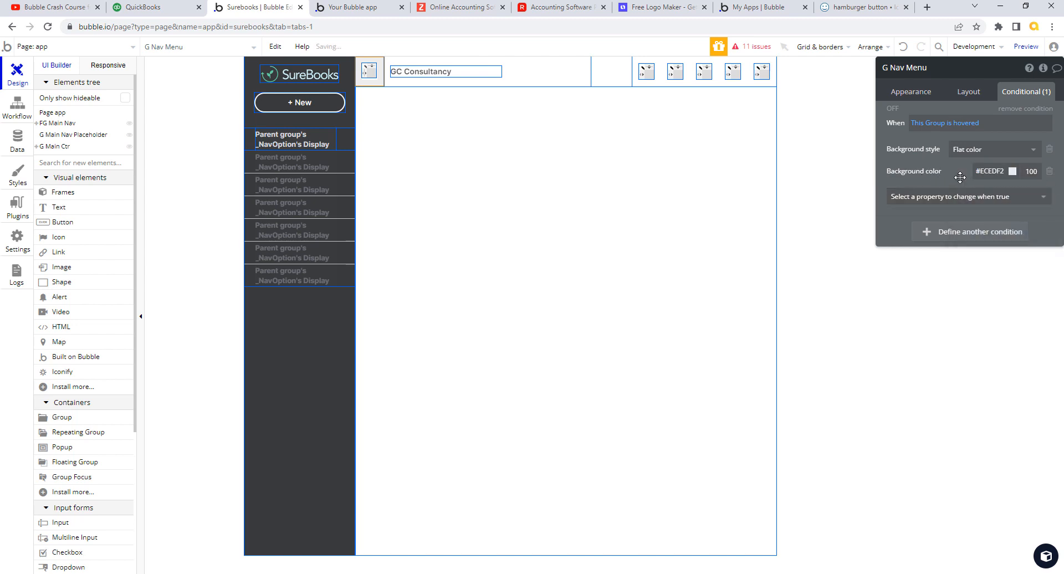
- Give T Company Name a 100% minimum height and open its SubHeader Left style
{"action": "left_click", "coordinate": [448, 71]}
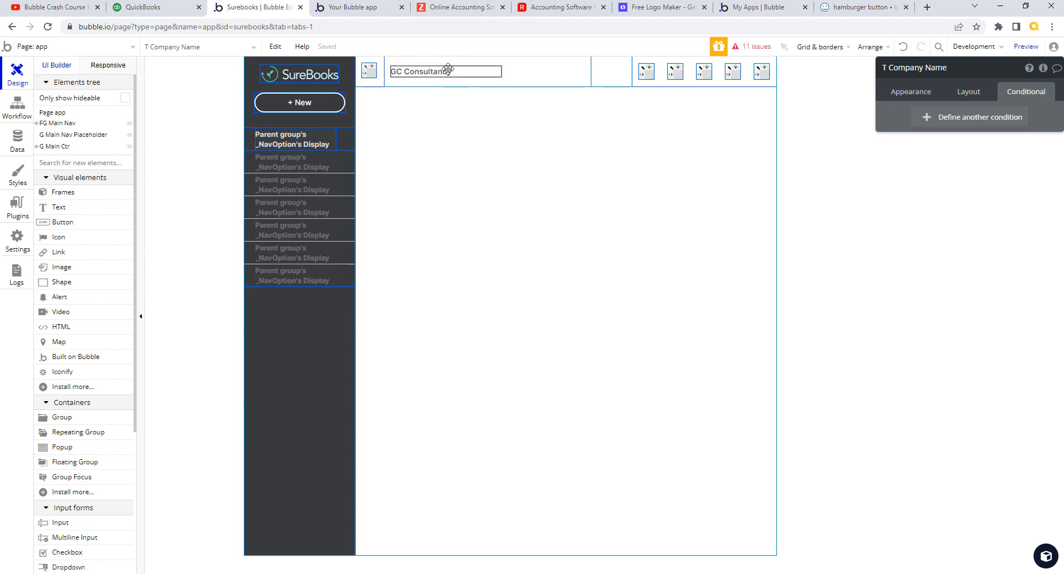
{"action": "left_click", "coordinate": [968, 92]}
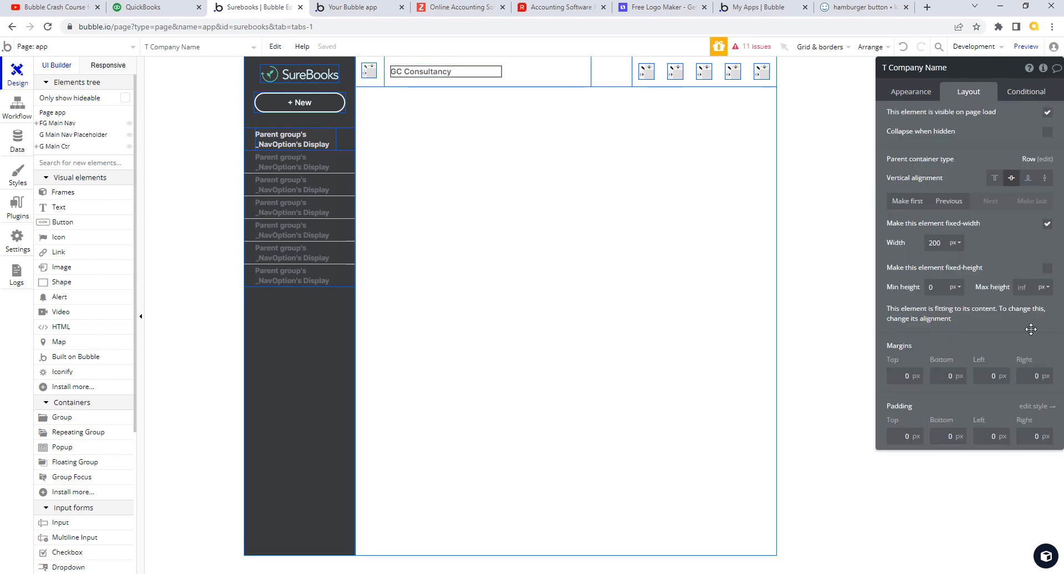
{"action": "left_click", "coordinate": [941, 288]}
{"action": "type", "text": "100"}
{"action": "left_click", "coordinate": [957, 287]}
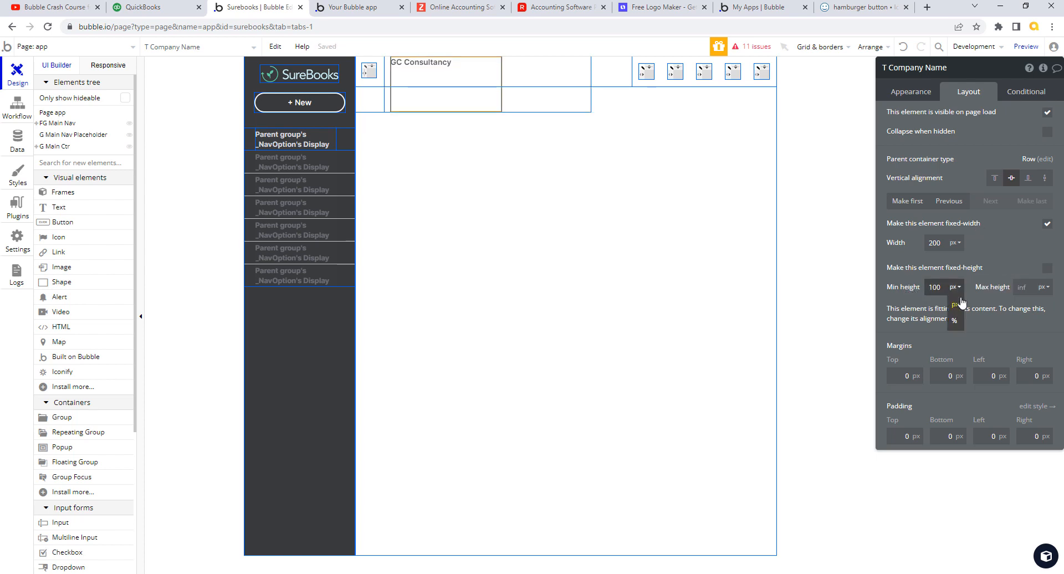
{"action": "left_click", "coordinate": [957, 321]}
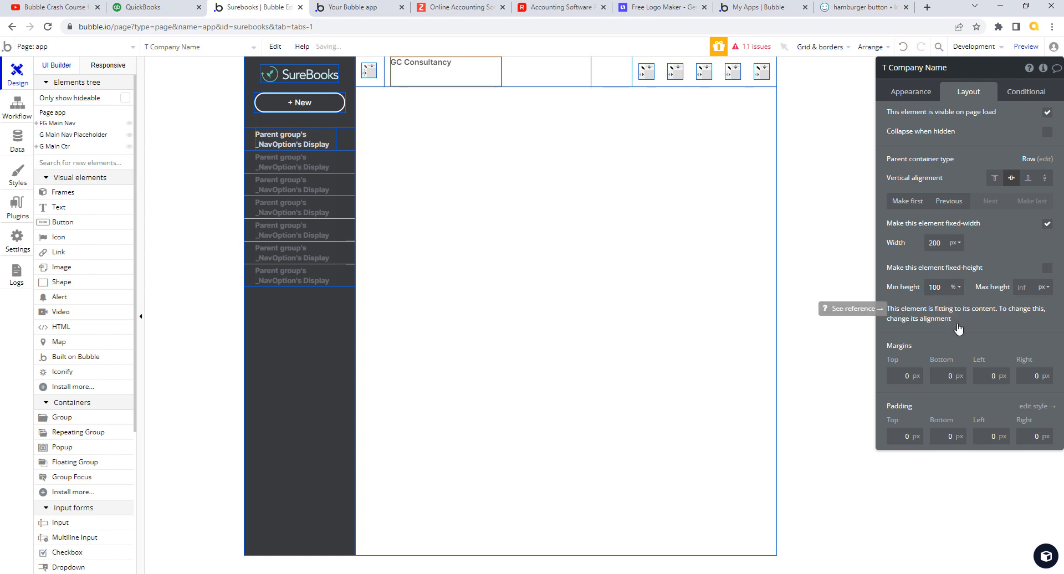
{"action": "left_click", "coordinate": [915, 94]}
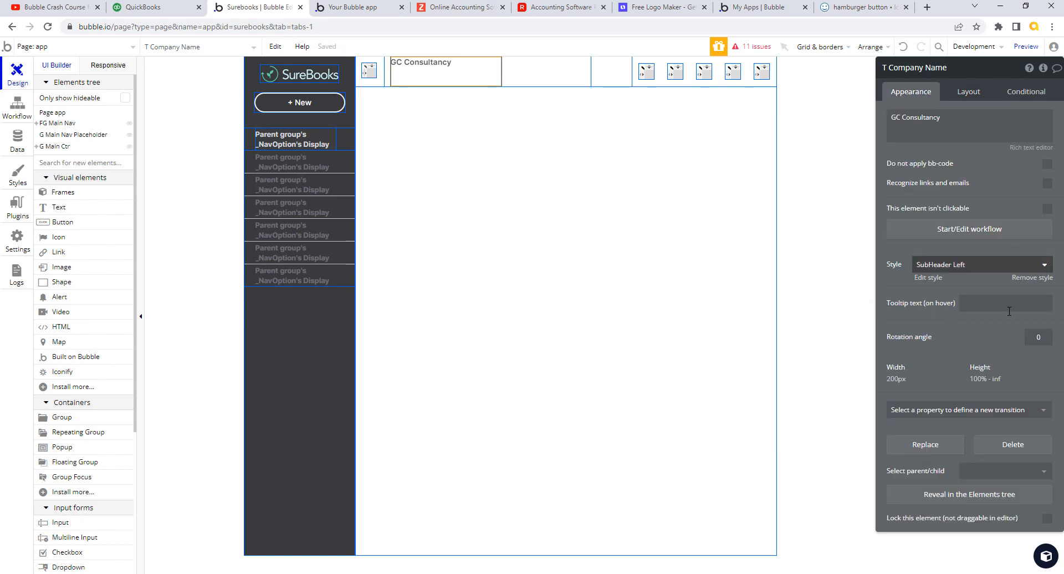
{"action": "left_click", "coordinate": [935, 282]}
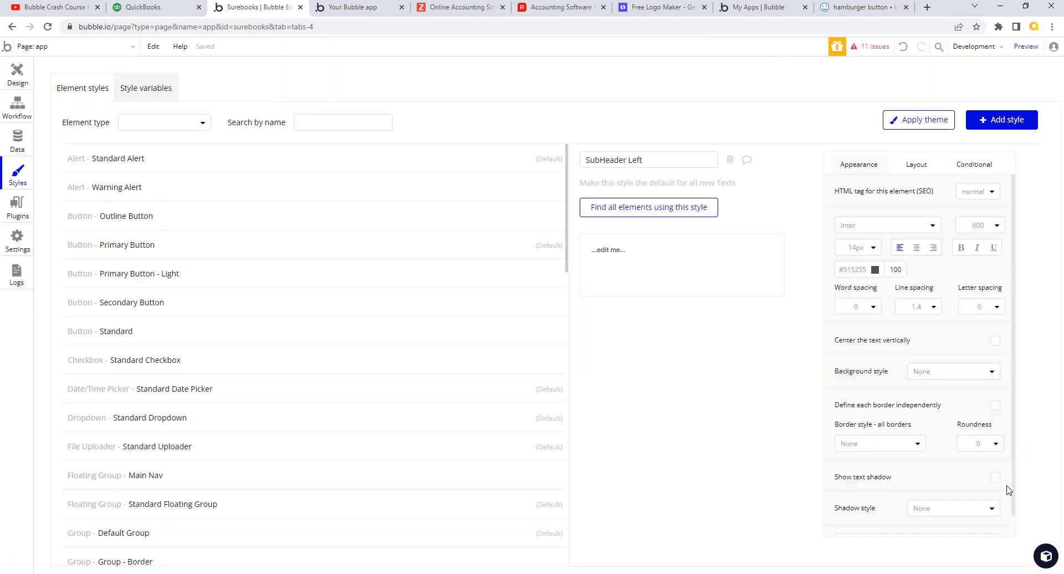
- Tick 'Center the text vertically' in SubHeader Left, then switch to the version-test preview
{"action": "left_click", "coordinate": [995, 341]}
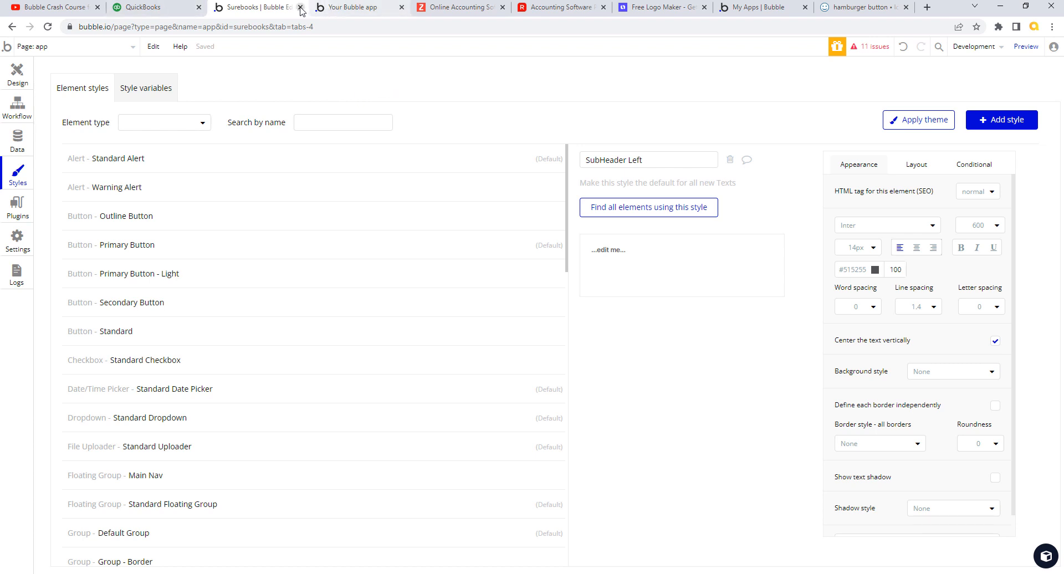
{"action": "left_click", "coordinate": [17, 83]}
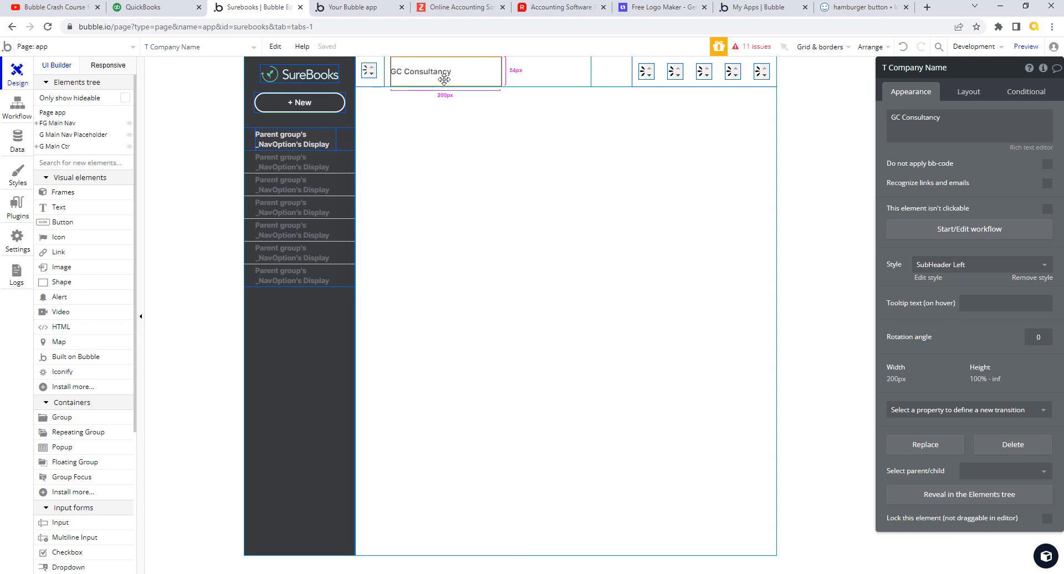
{"action": "left_click", "coordinate": [363, 9]}
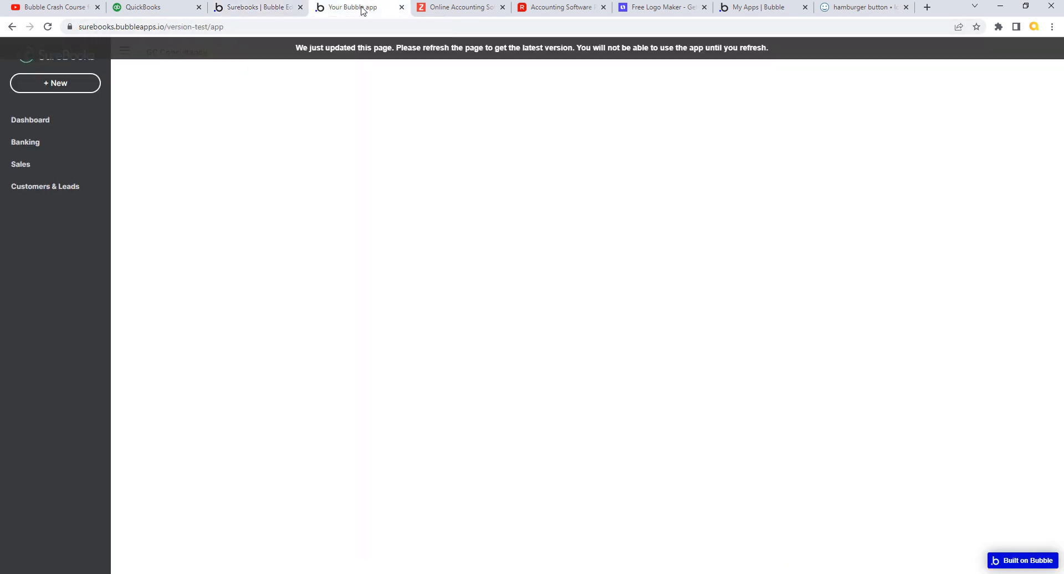
- Reload the version-test preview, check it against the QuickBooks dashboard header, then return to the editor
{"action": "left_click", "coordinate": [402, 50]}
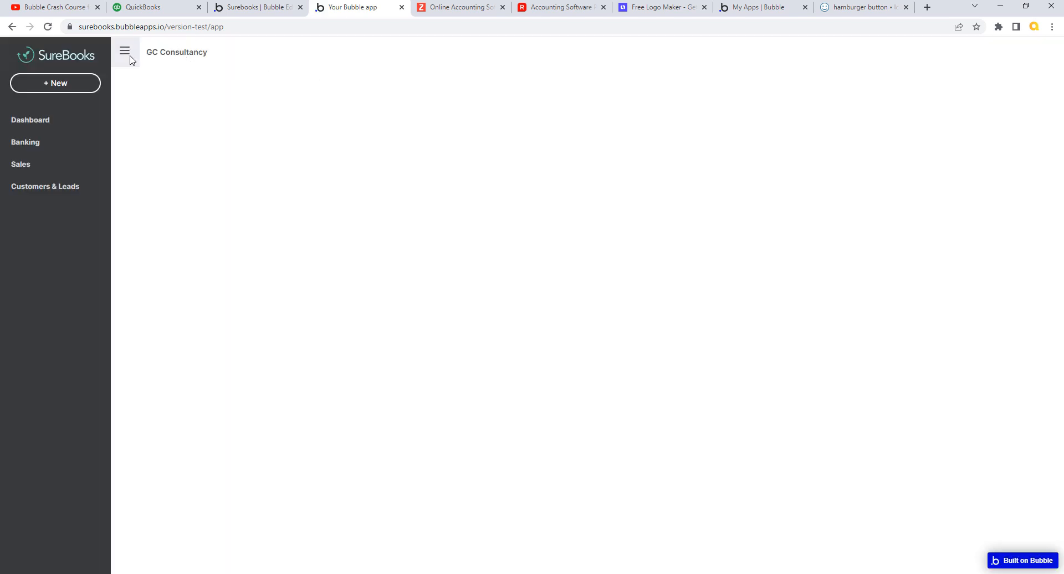
{"action": "left_click", "coordinate": [145, 7]}
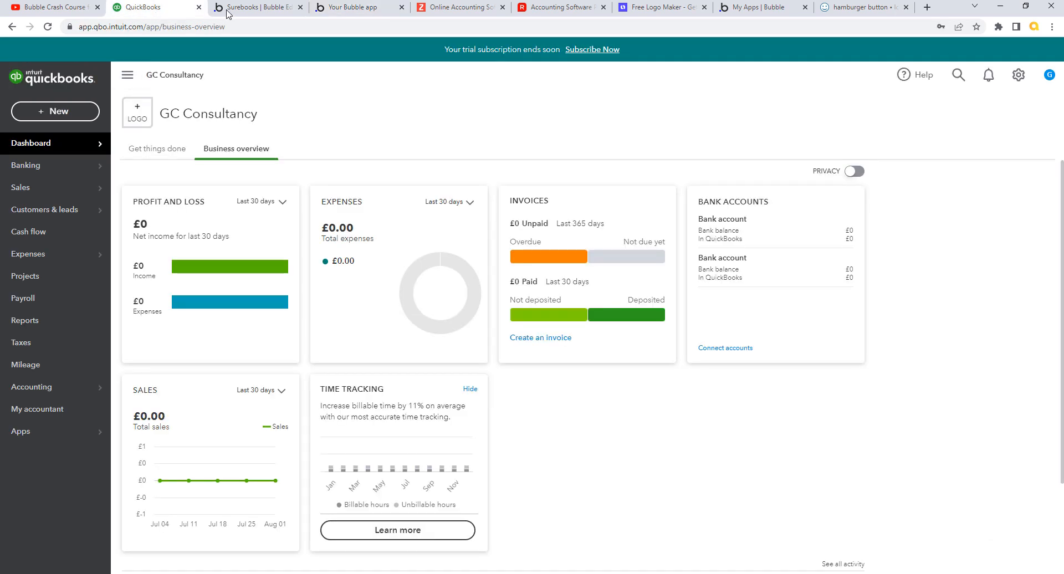
{"action": "key", "text": "ctrl+Tab"}
{"action": "key", "text": "ctrl+Tab"}
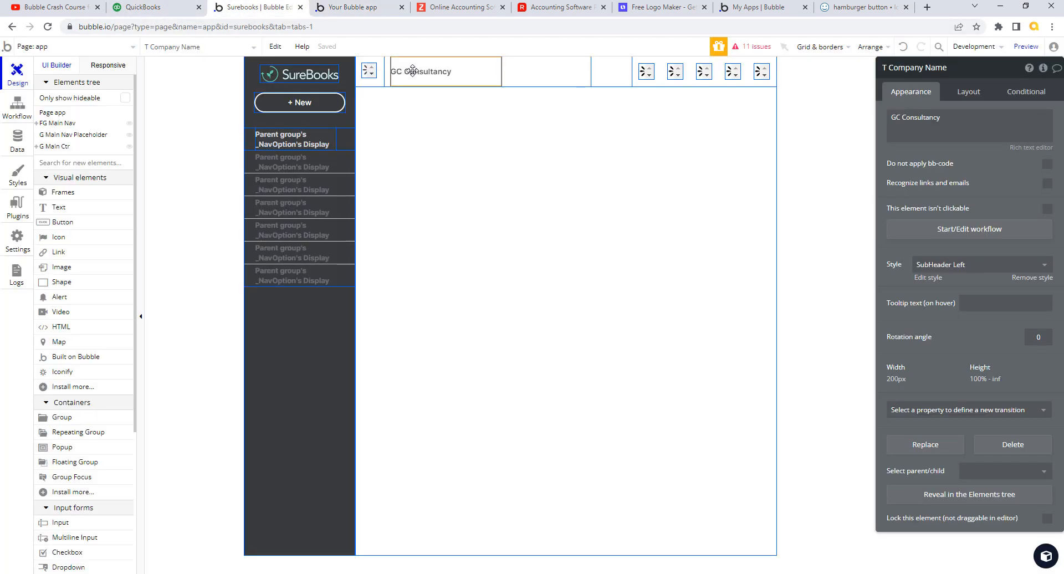
{"action": "left_click", "coordinate": [236, 8]}
- Set T Company Name's minimum height to 24 px, replacing the trial 30% value
{"action": "left_click", "coordinate": [979, 94]}
{"action": "left_click", "coordinate": [945, 289]}
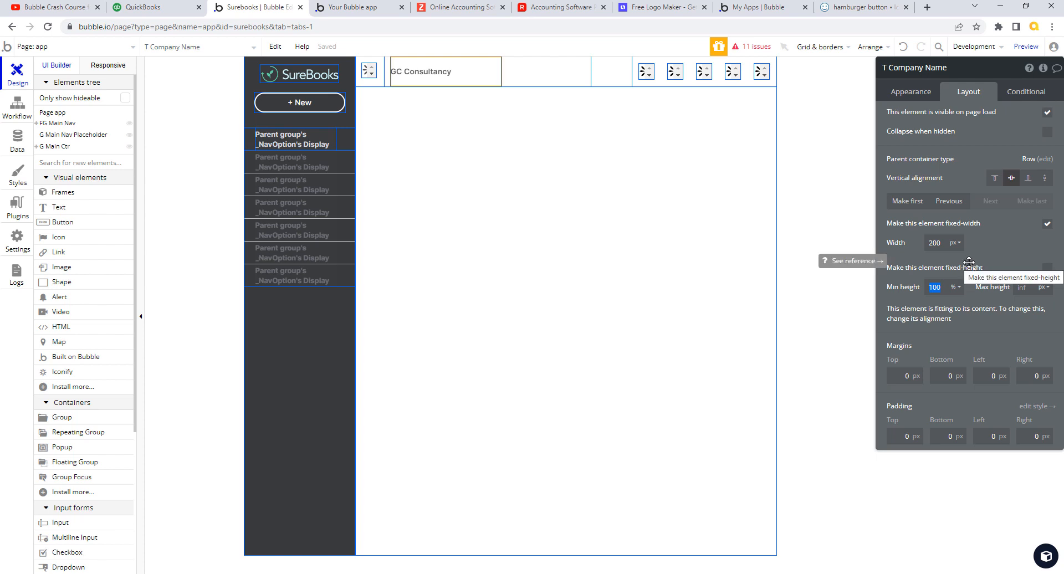
{"action": "type", "text": "30"}
{"action": "key", "text": "Tab"}
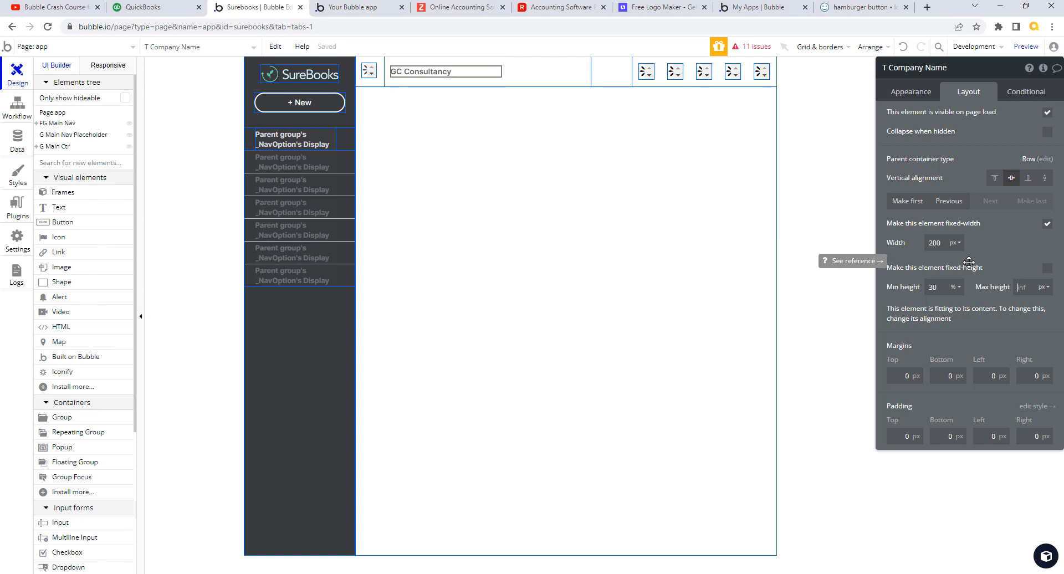
{"action": "left_click", "coordinate": [963, 287]}
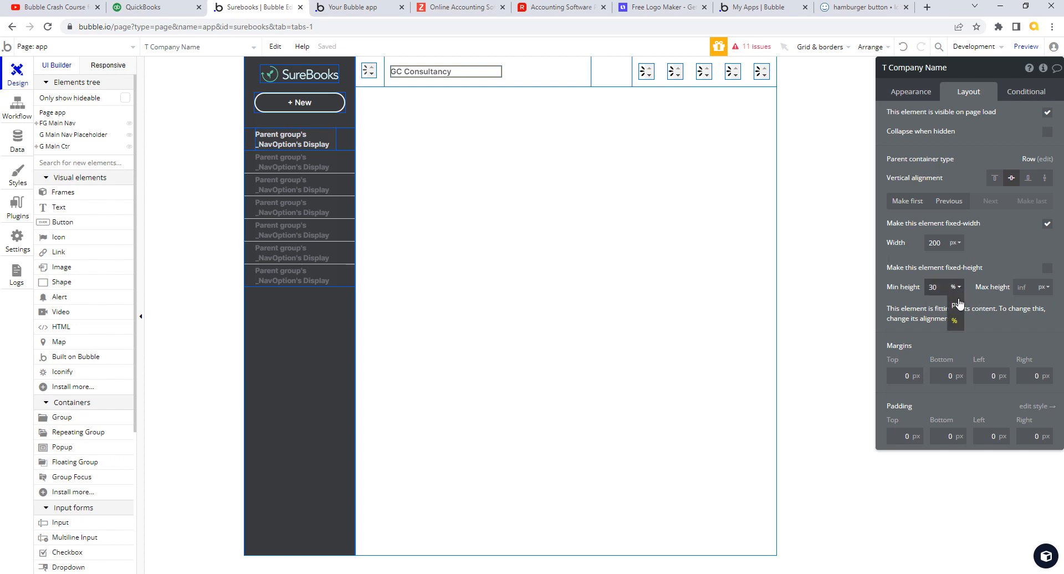
{"action": "left_click", "coordinate": [956, 302]}
{"action": "double_click", "coordinate": [942, 291]}
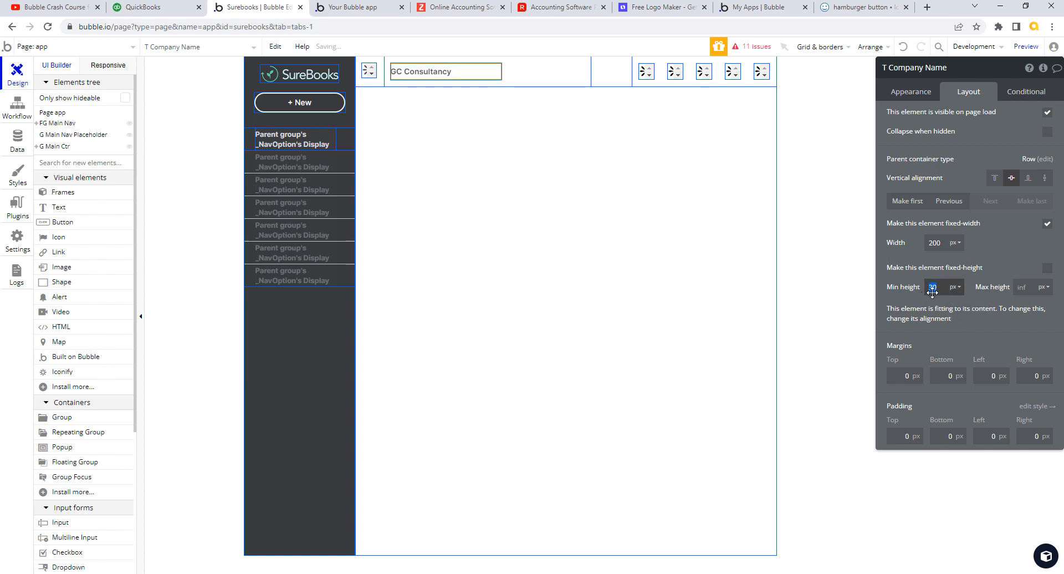
{"action": "type", "text": "24"}
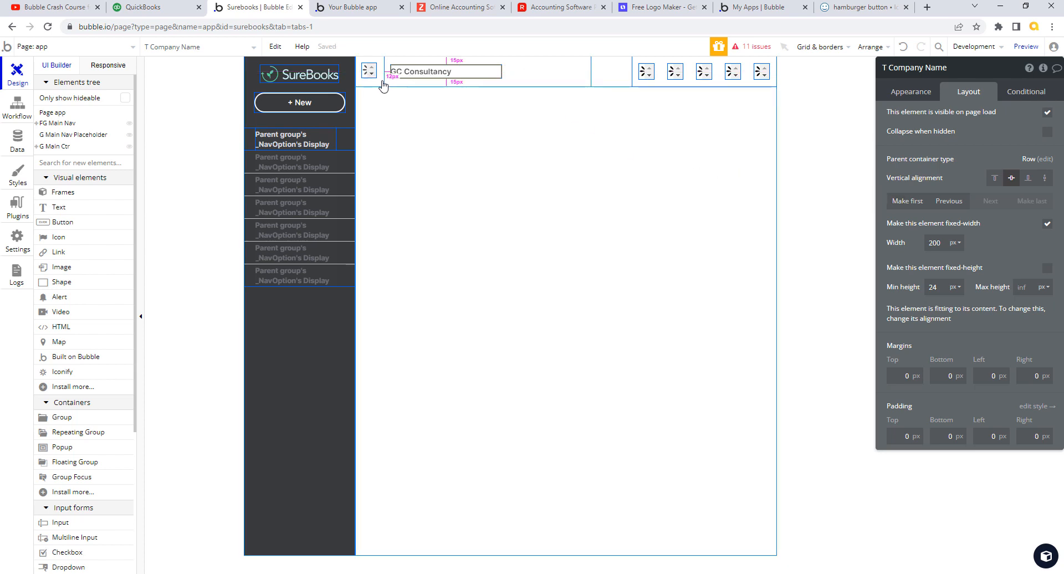
- Select the Ic Nav Menu hamburger icon and switch to the SureBooks app preview
{"action": "left_click", "coordinate": [379, 81]}
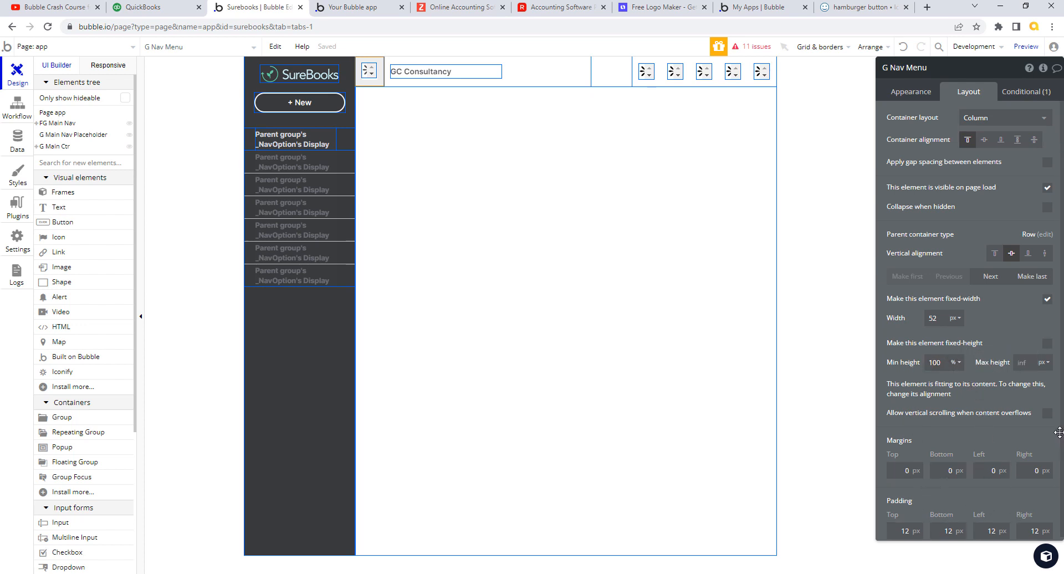
{"action": "scroll", "coordinate": [1042, 499], "scroll_direction": "down", "scroll_amount": 1}
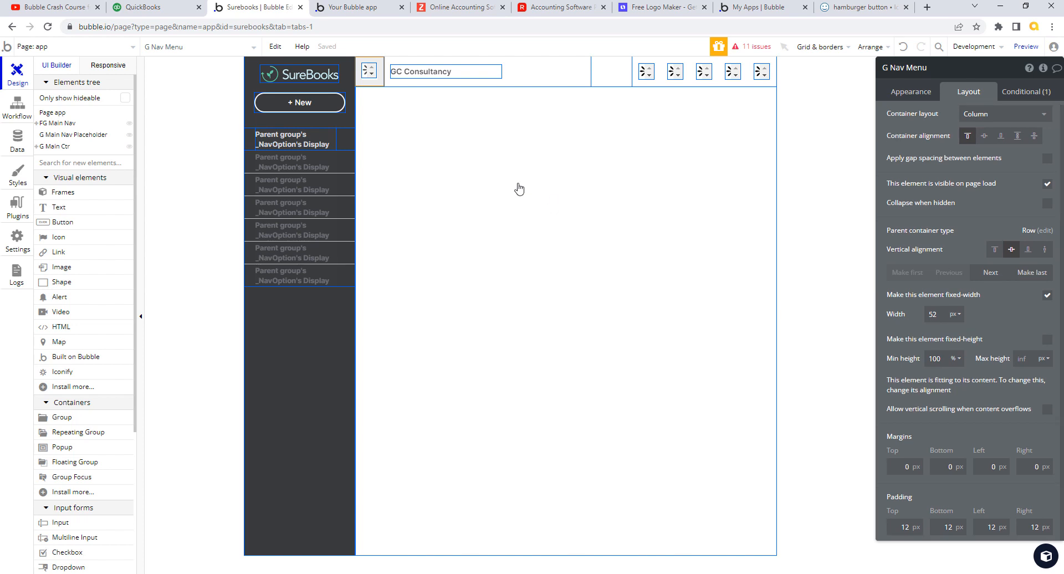
{"action": "left_click", "coordinate": [368, 70]}
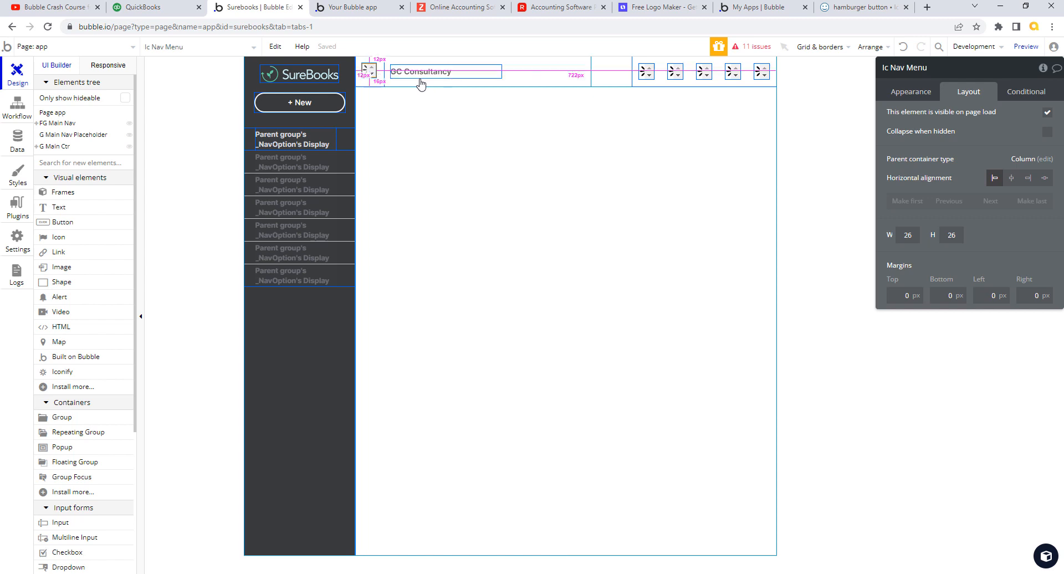
{"action": "key", "text": "ctrl+Tab"}
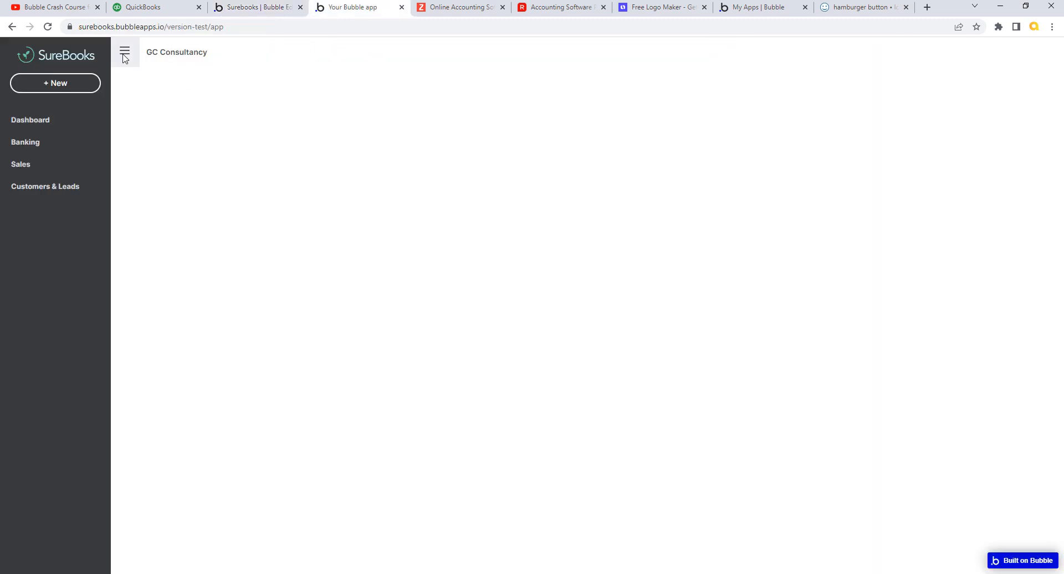
- Compare the SureBooks preview header with QuickBooks, then go back to the Bubble editor
{"action": "left_click", "coordinate": [160, 11]}
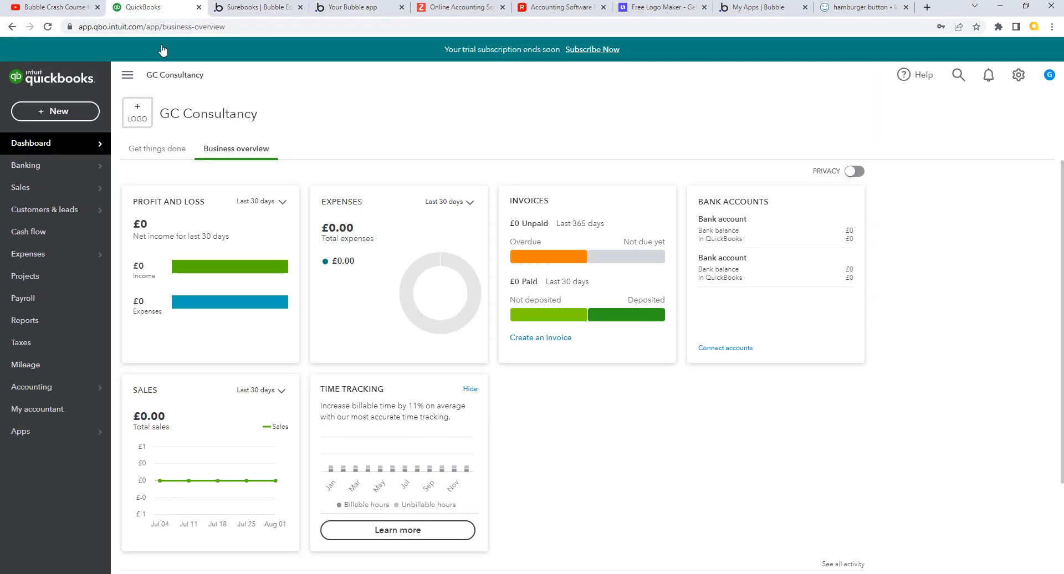
{"action": "left_click", "coordinate": [338, 11]}
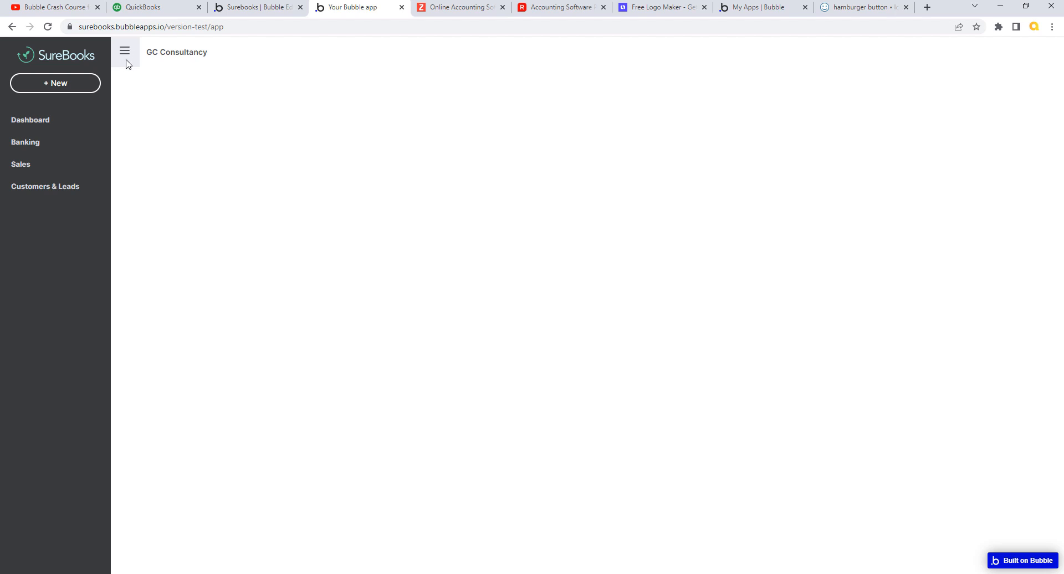
{"action": "left_click", "coordinate": [260, 7]}
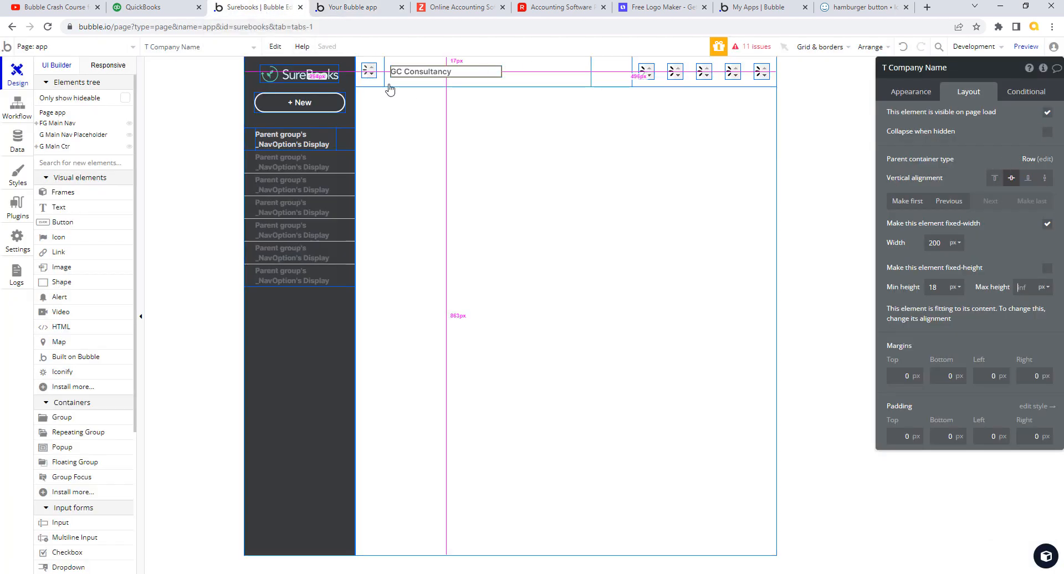
- Set G Nav Menu's top padding to 13 px and reload the SureBooks preview
{"action": "left_click", "coordinate": [369, 72]}
{"action": "left_click", "coordinate": [1045, 159]}
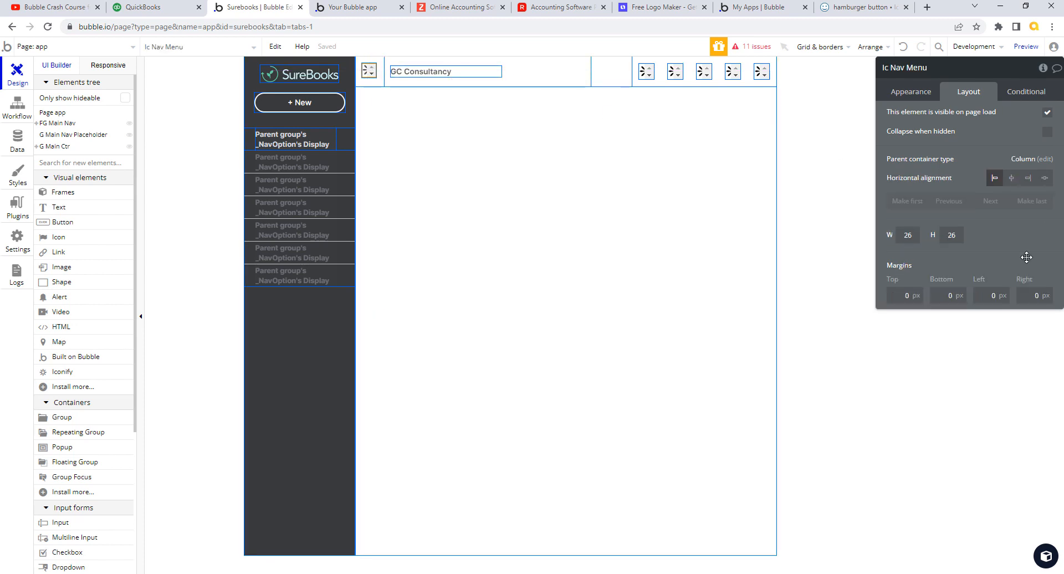
{"action": "left_click", "coordinate": [906, 530]}
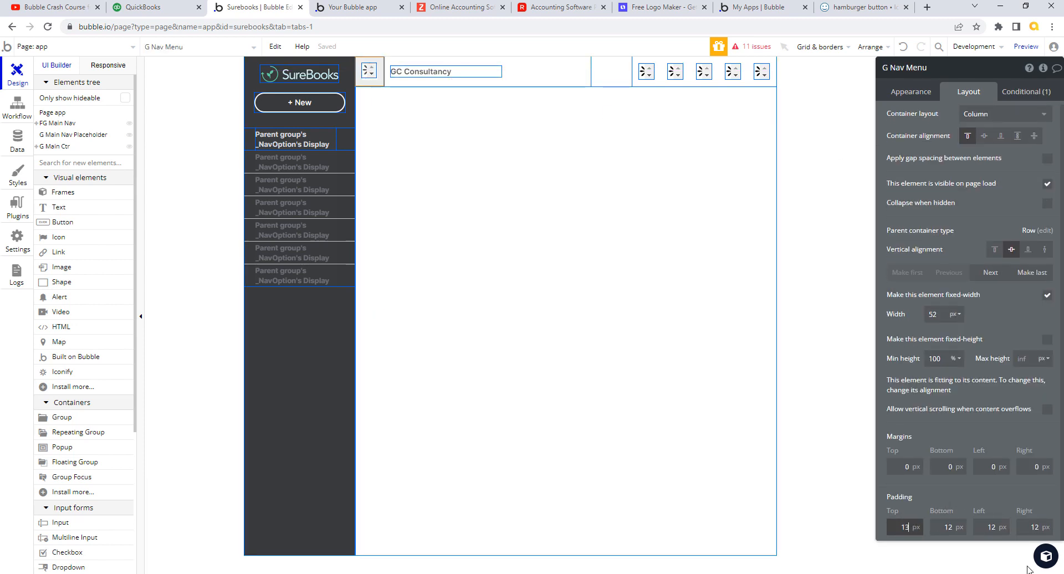
{"action": "type", "text": "13"}
{"action": "key", "text": "Tab"}
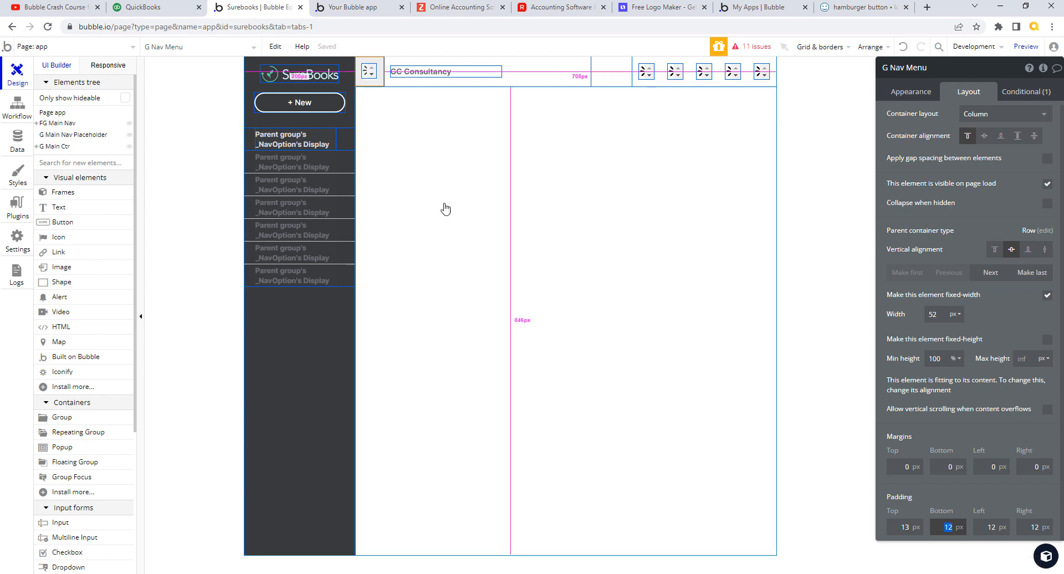
{"action": "left_click", "coordinate": [360, 9]}
{"action": "left_click", "coordinate": [380, 53]}
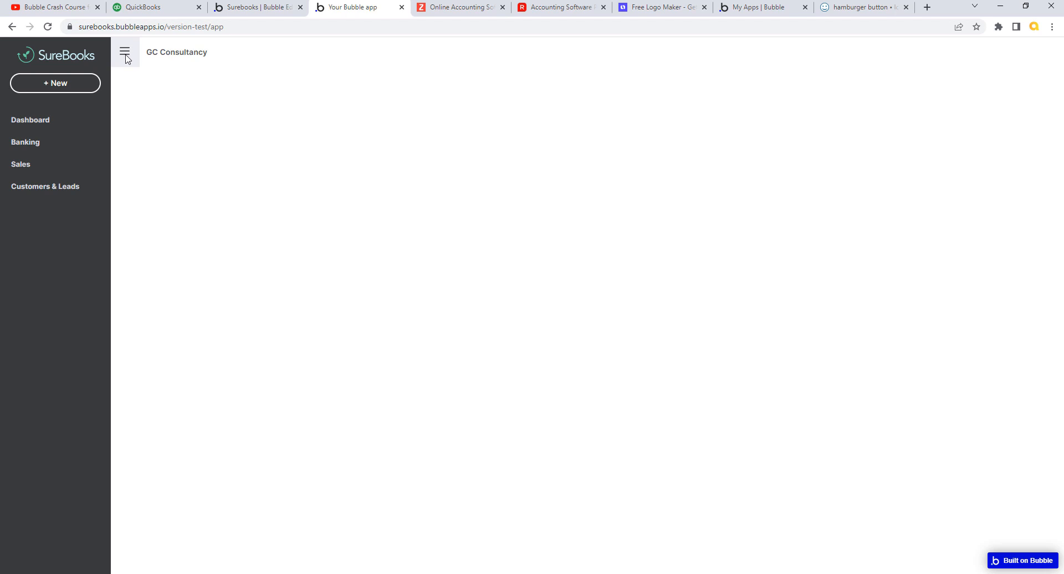
- Compare the QuickBooks header with the SureBooks preview, ending back in the Bubble editor
{"action": "left_click", "coordinate": [166, 10]}
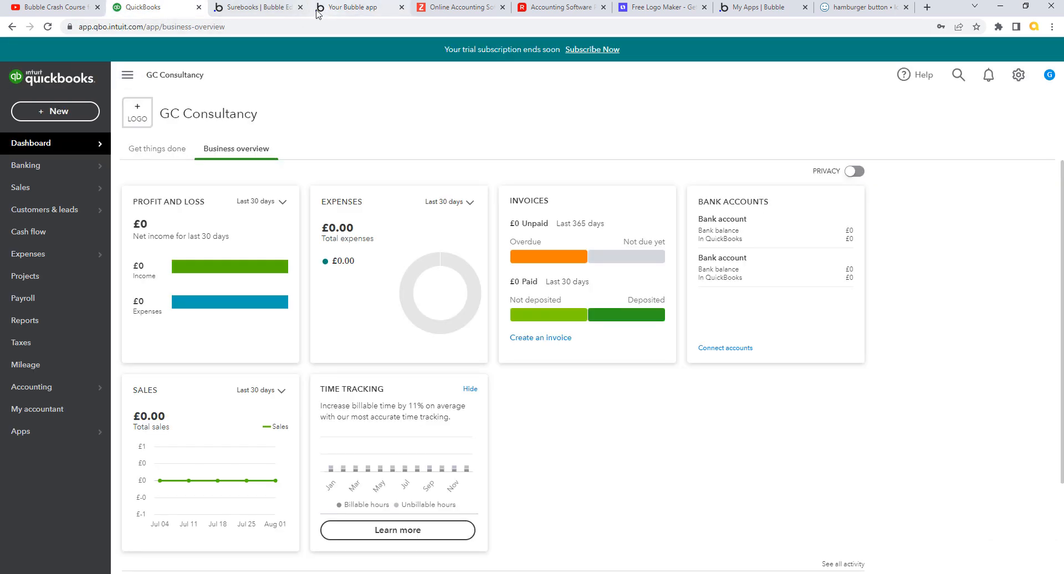
{"action": "left_click", "coordinate": [266, 7]}
{"action": "left_click", "coordinate": [343, 7]}
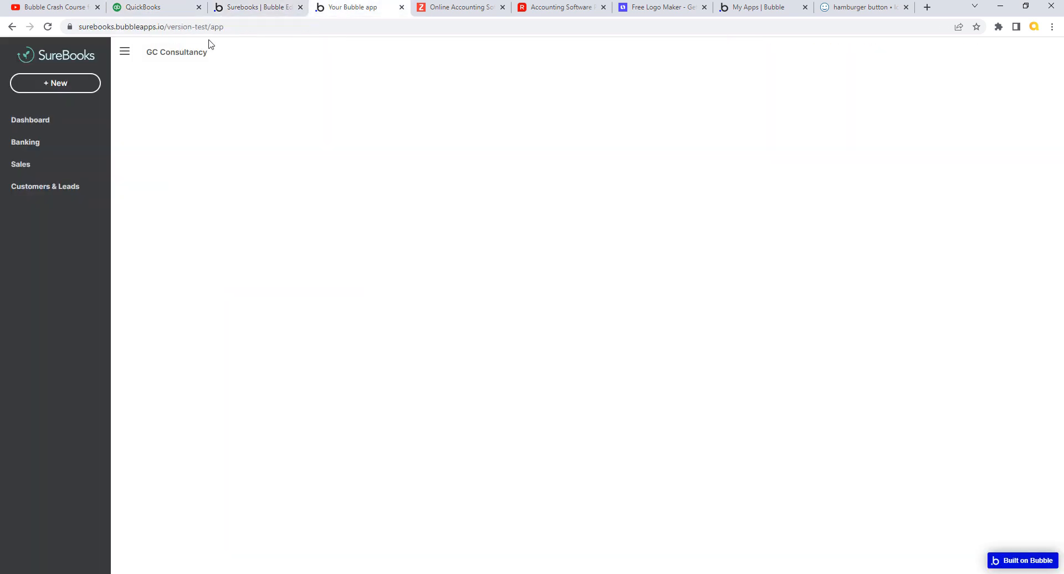
{"action": "left_click", "coordinate": [269, 11]}
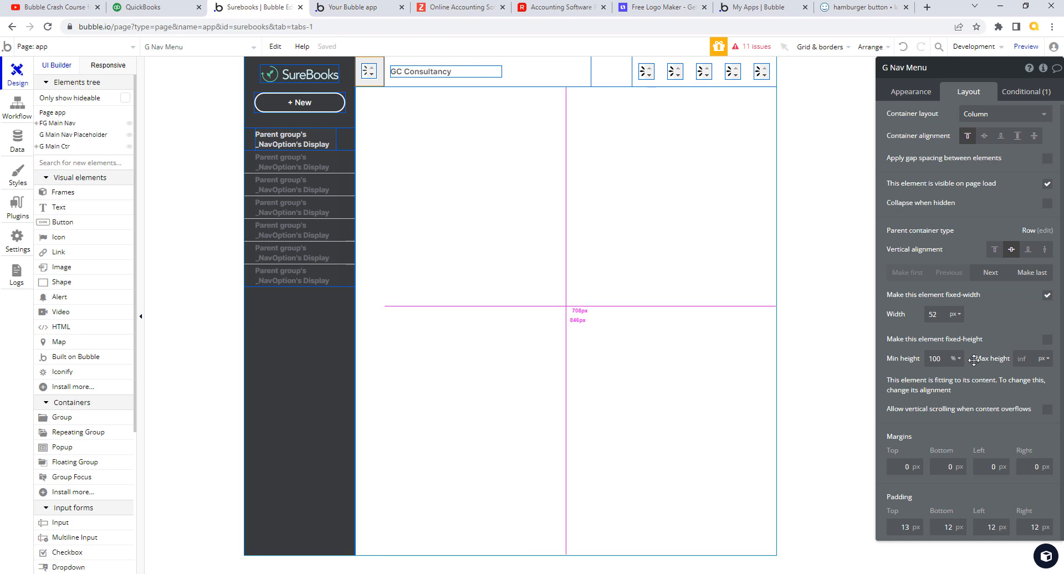
- Open the GC Consultancy text's SubHeader Left style from its Appearance settings
{"action": "left_click", "coordinate": [434, 71]}
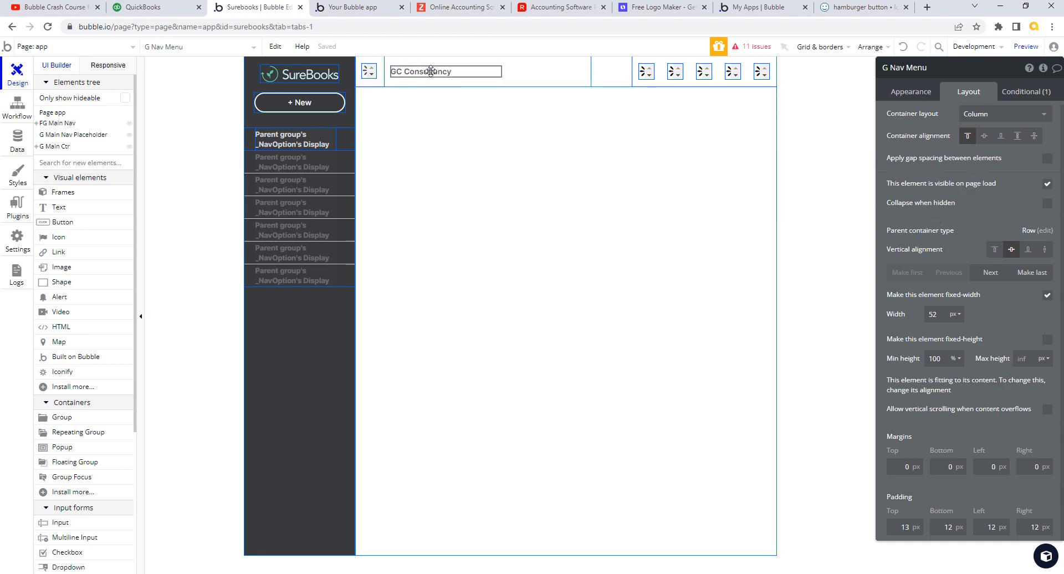
{"action": "left_click", "coordinate": [927, 96]}
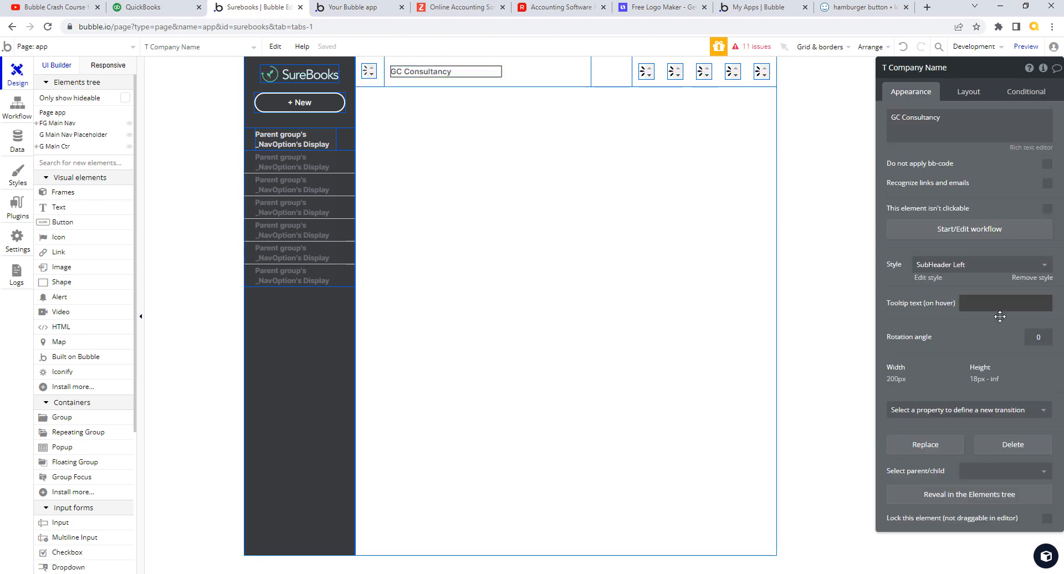
{"action": "left_click", "coordinate": [927, 278]}
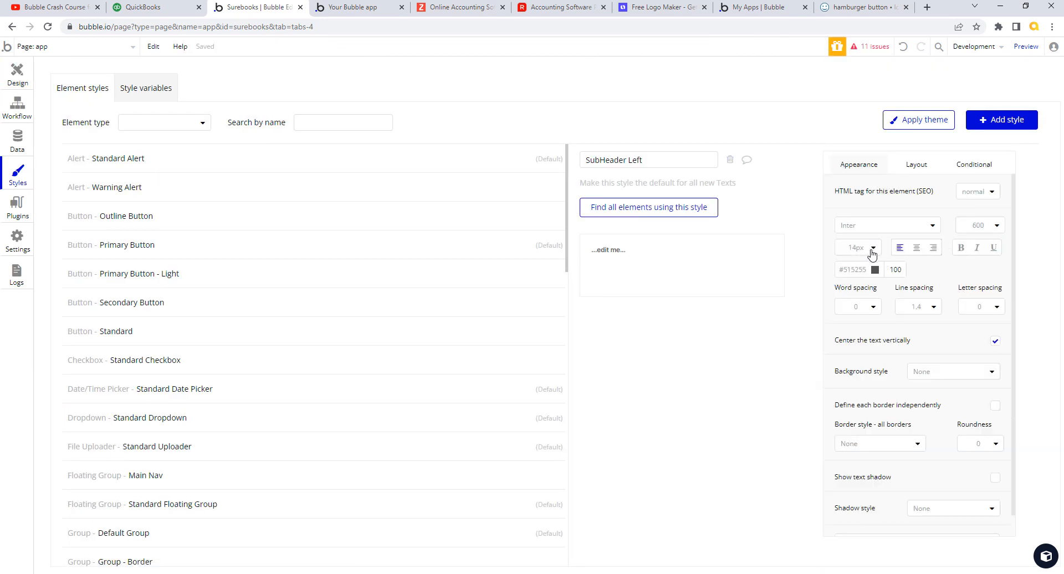
- Change the SubHeader Left style's font size from 14px to 15px
{"action": "left_click", "coordinate": [854, 249]}
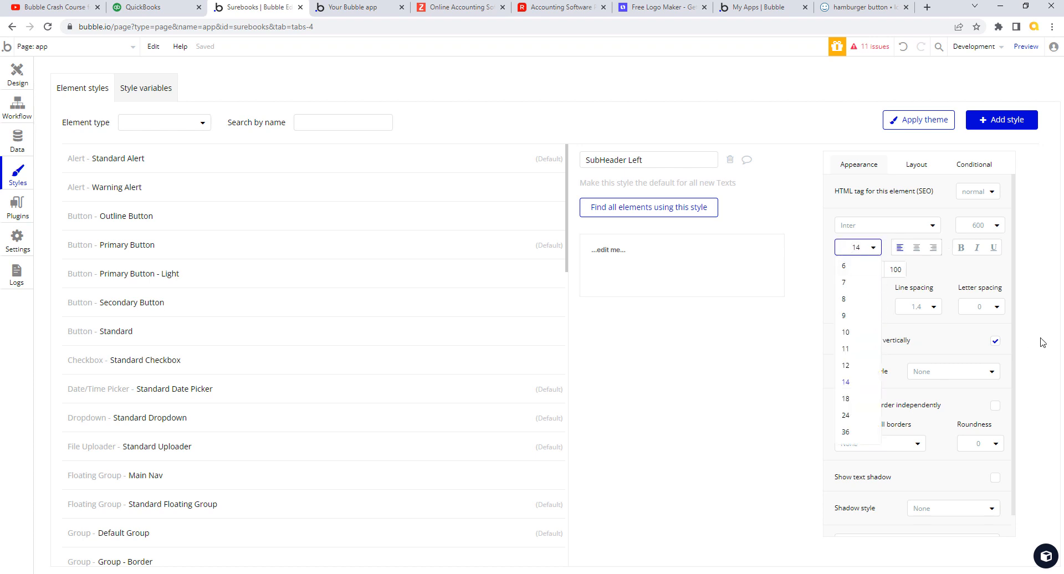
{"action": "double_click", "coordinate": [854, 245]}
{"action": "type", "text": "15"}
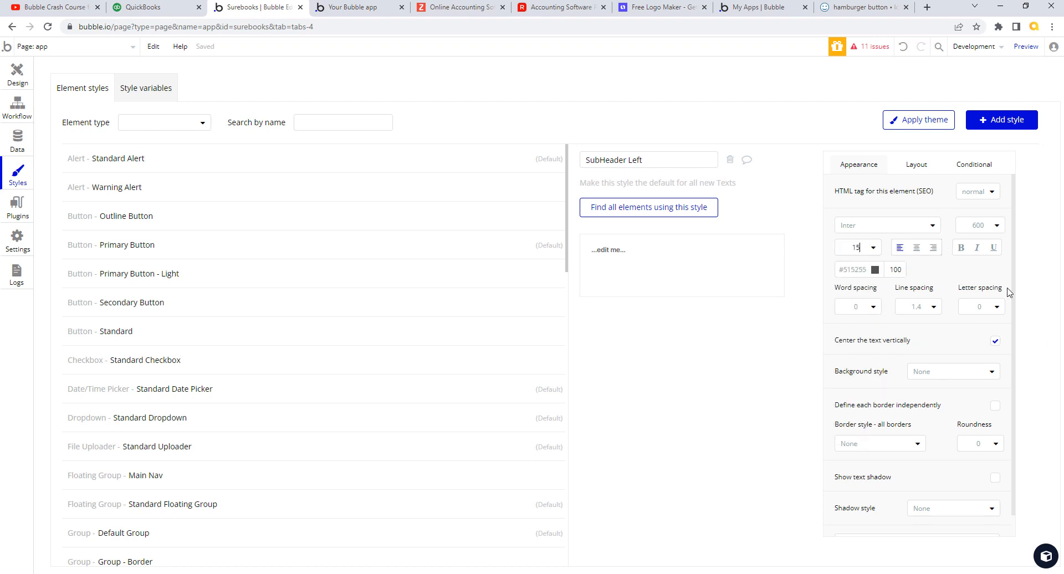
{"action": "key", "text": "Tab"}
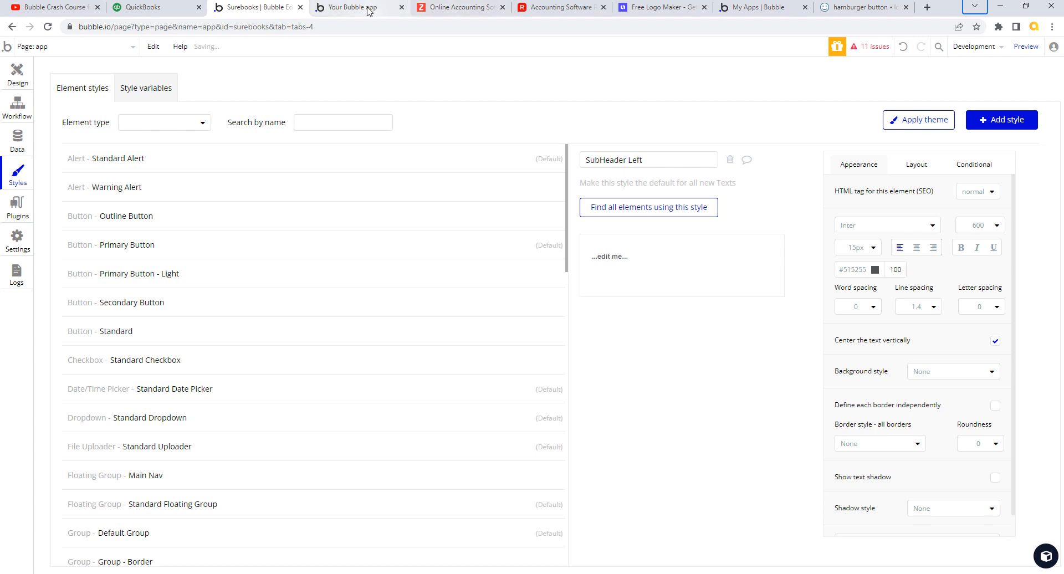
- Reload the SureBooks preview and compare its header against QuickBooks several times
{"action": "left_click", "coordinate": [363, 7]}
{"action": "left_click", "coordinate": [377, 51]}
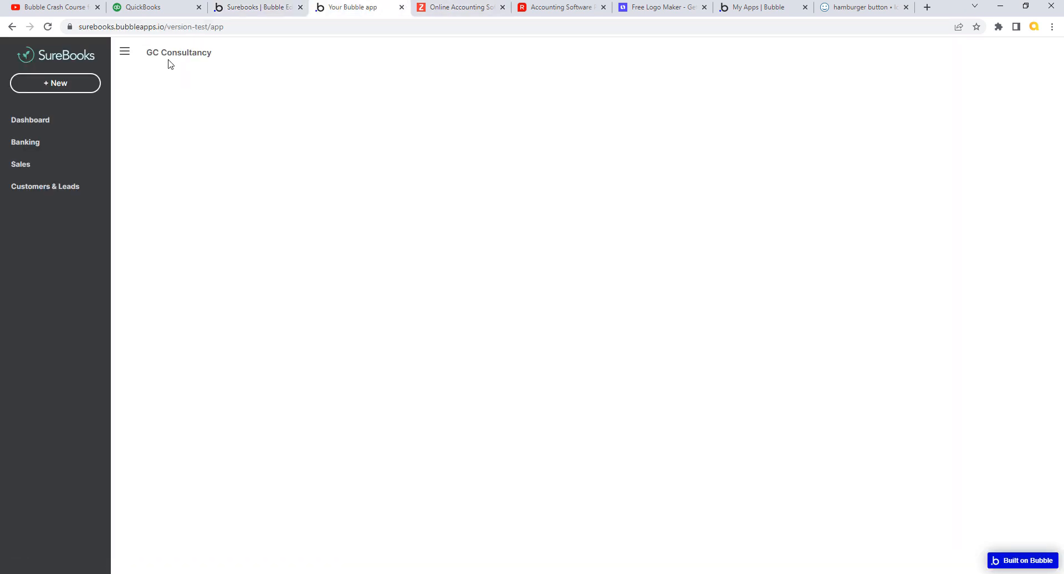
{"action": "left_click", "coordinate": [148, 10]}
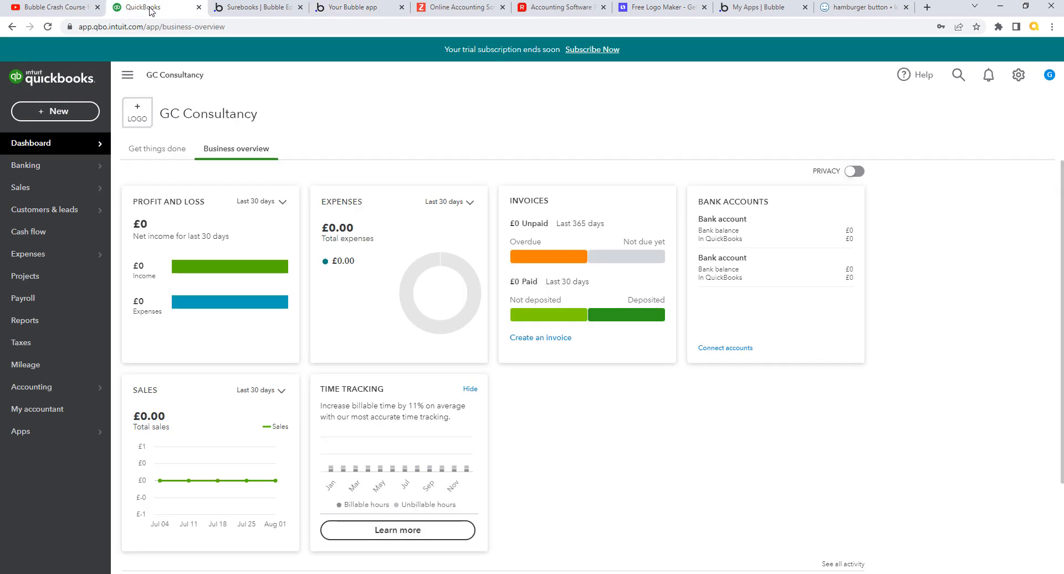
{"action": "left_click", "coordinate": [349, 12]}
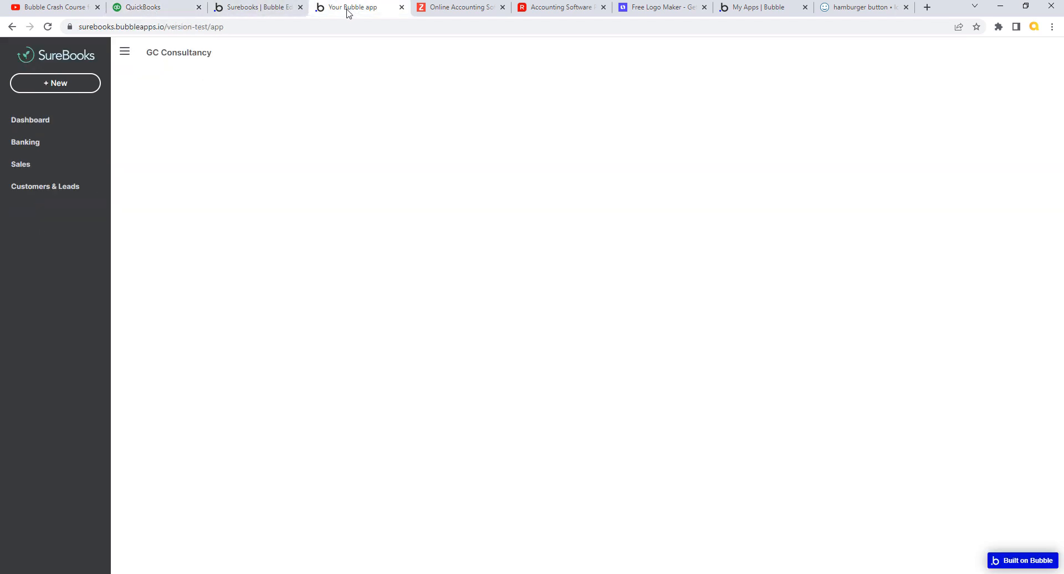
{"action": "left_click", "coordinate": [174, 13]}
{"action": "left_click", "coordinate": [346, 12]}
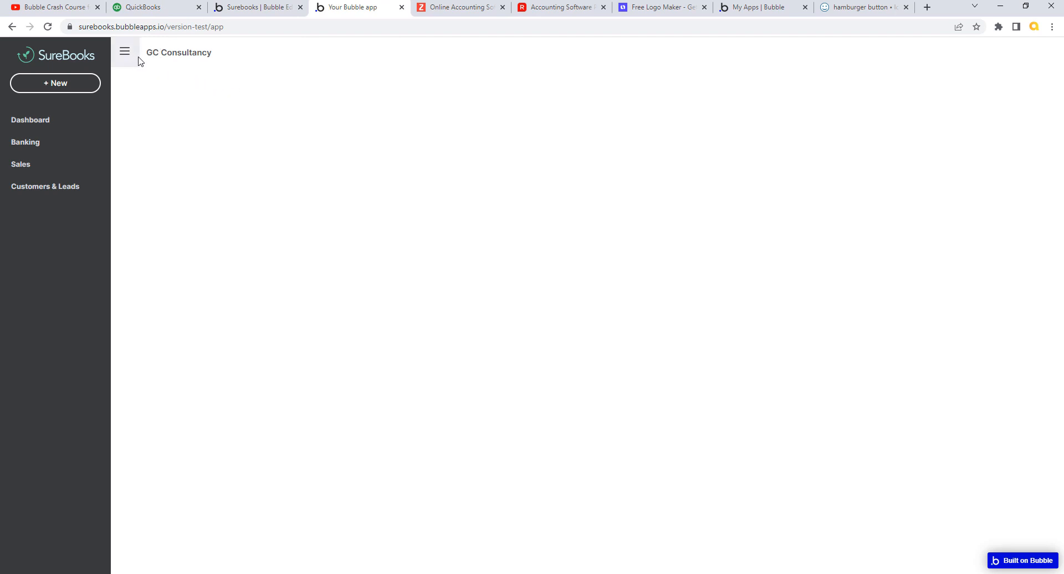
{"action": "left_click", "coordinate": [182, 13]}
{"action": "left_click", "coordinate": [248, 13]}
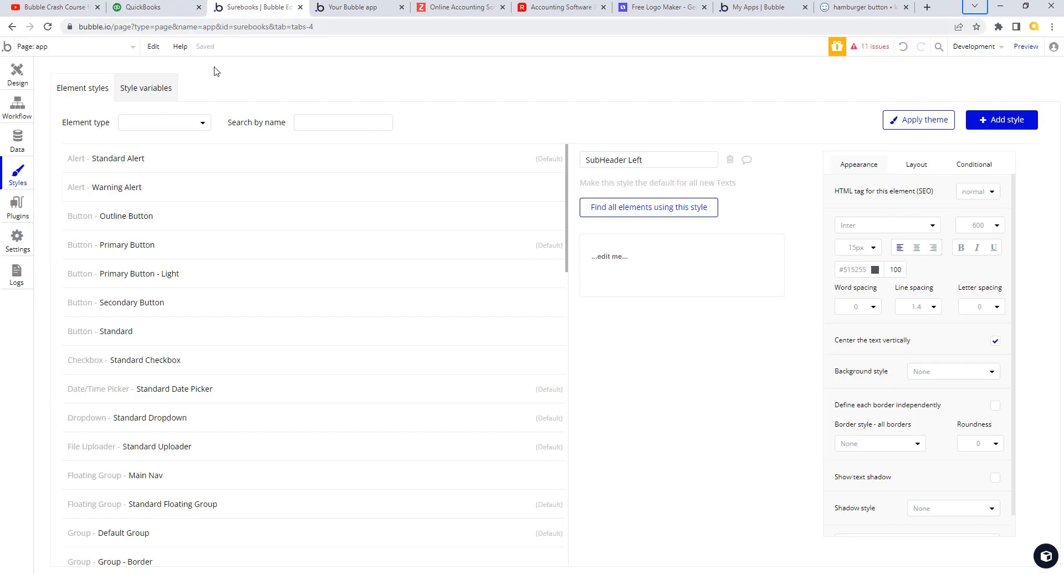
- Select G Nav Menu in Design and edit its Padding Top value under Layout
{"action": "left_click", "coordinate": [17, 74]}
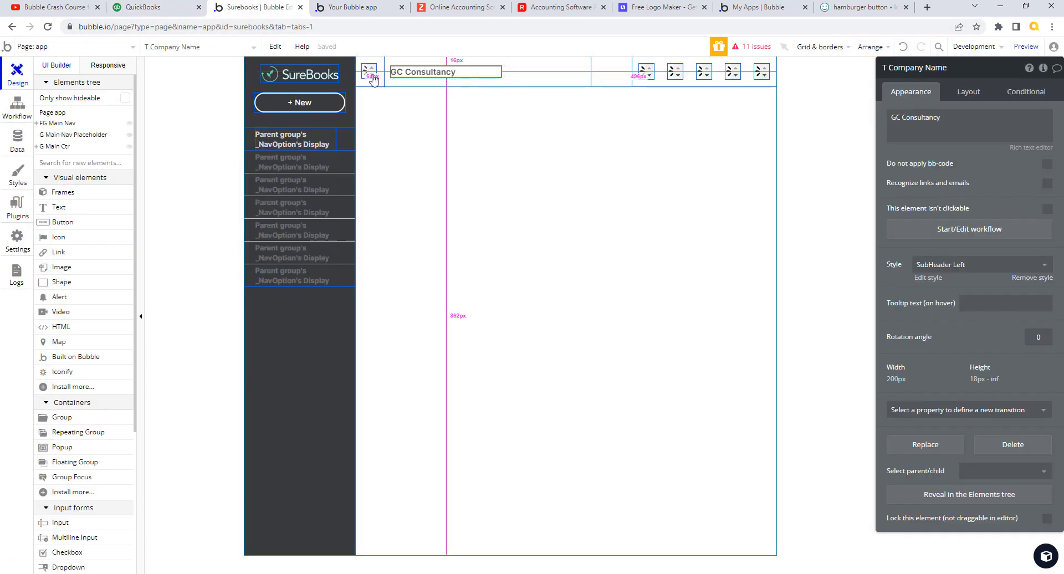
{"action": "left_click", "coordinate": [381, 74]}
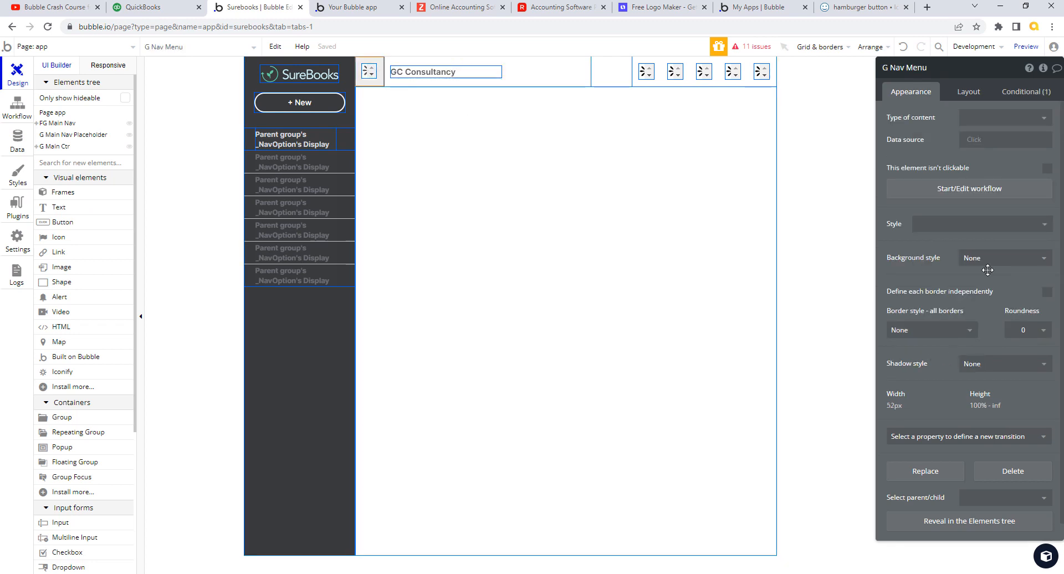
{"action": "left_click", "coordinate": [975, 92]}
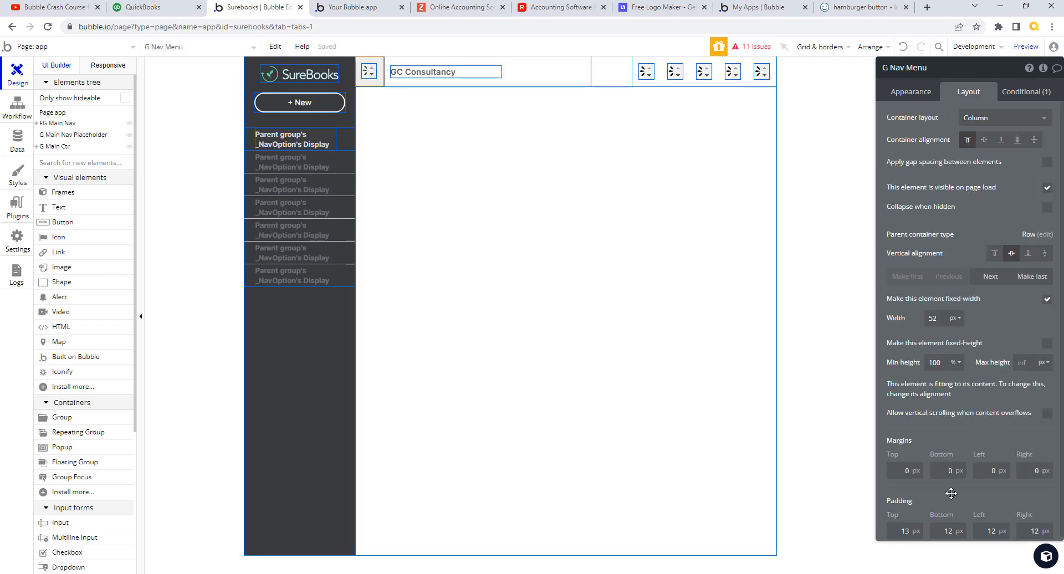
{"action": "double_click", "coordinate": [907, 530]}
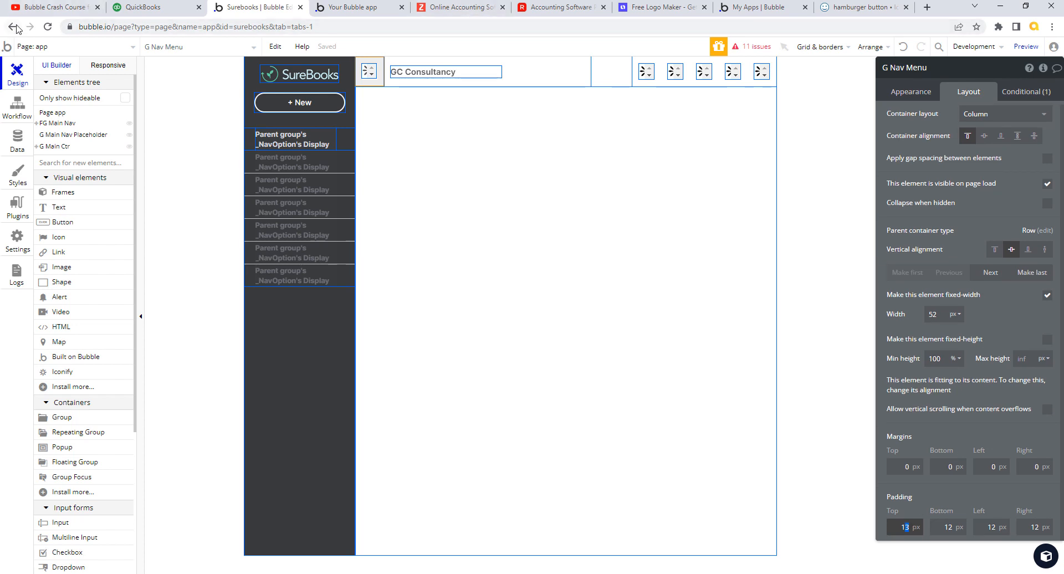
- Reload the SureBooks preview, compare it with QuickBooks, and reselect the hamburger menu group
{"action": "left_click", "coordinate": [157, 8]}
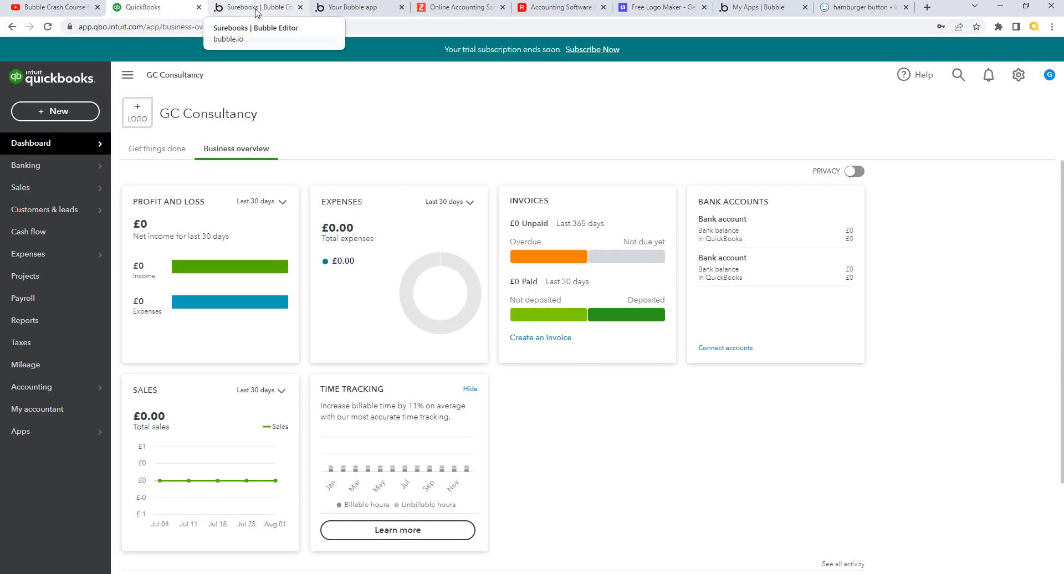
{"action": "left_click", "coordinate": [256, 9]}
{"action": "left_click", "coordinate": [334, 8]}
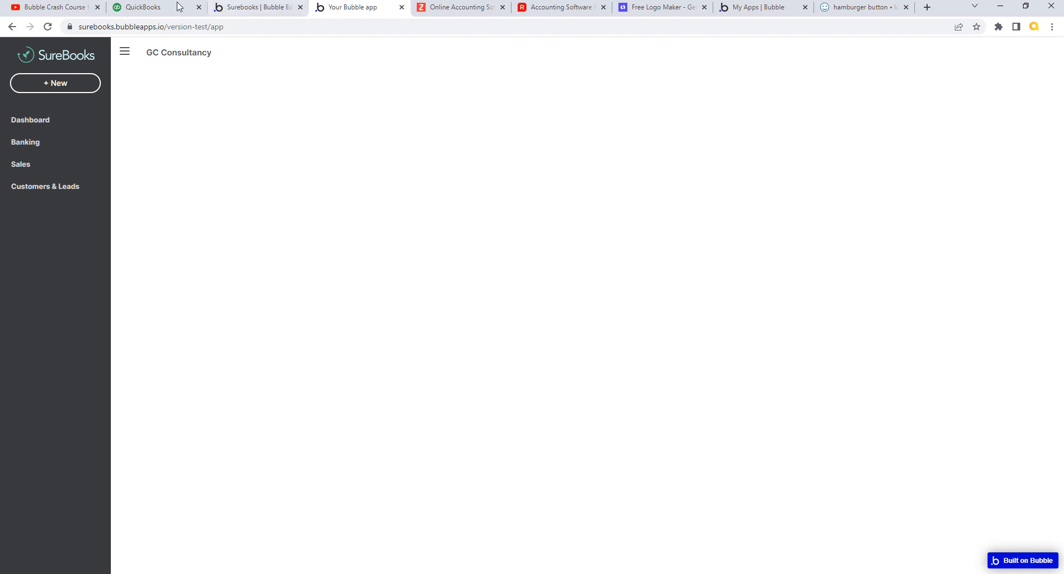
{"action": "left_click", "coordinate": [251, 13]}
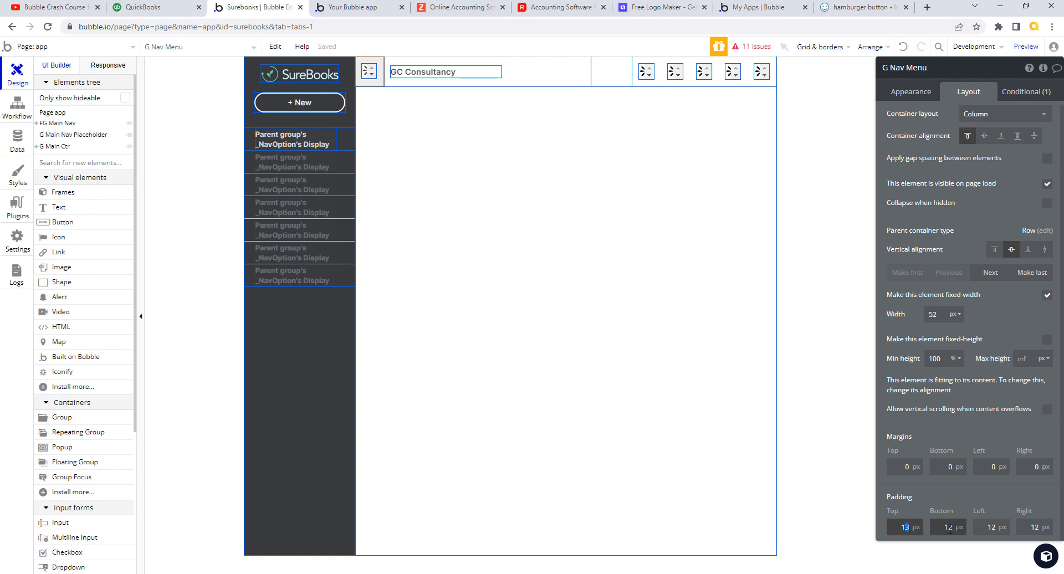
{"action": "left_click", "coordinate": [376, 8]}
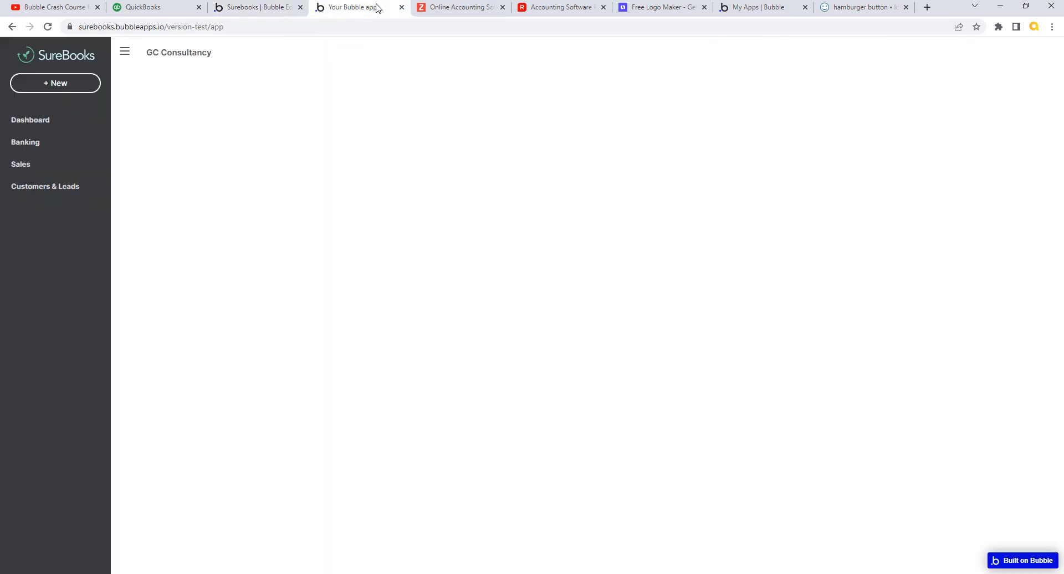
{"action": "left_click", "coordinate": [376, 53]}
{"action": "left_click", "coordinate": [270, 11]}
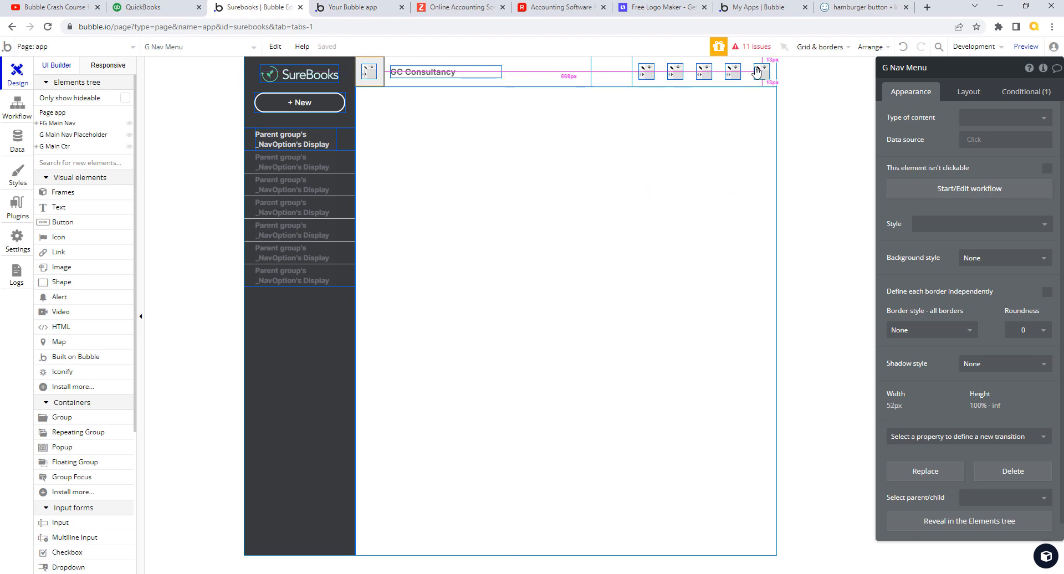
{"action": "left_click", "coordinate": [167, 9]}
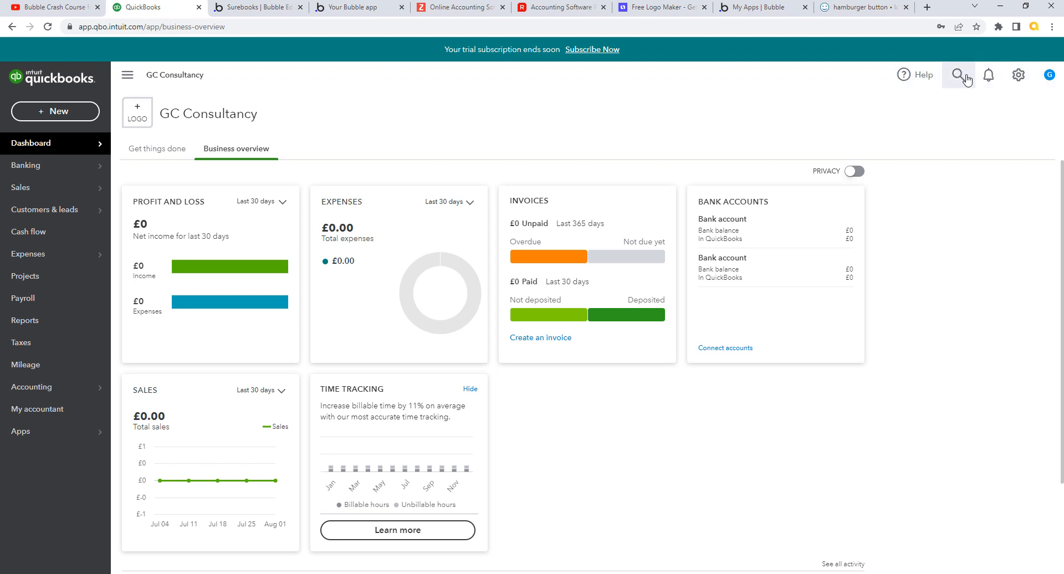
{"action": "left_click", "coordinate": [255, 8]}
{"action": "left_click", "coordinate": [381, 77]}
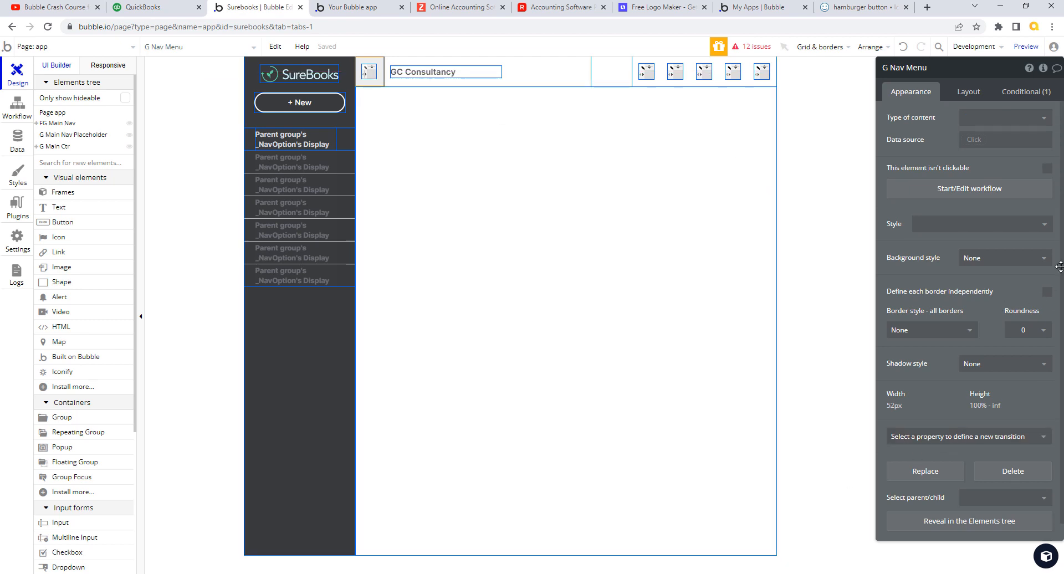
- Create a new group style named Nav Options from G Nav Menu and apply it
{"action": "left_click", "coordinate": [972, 95]}
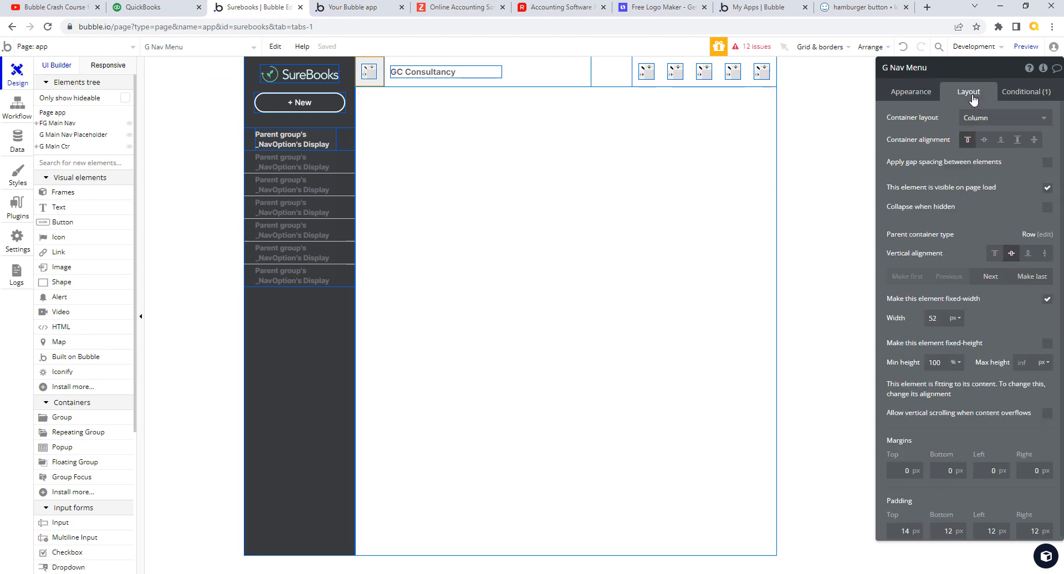
{"action": "left_click", "coordinate": [913, 93]}
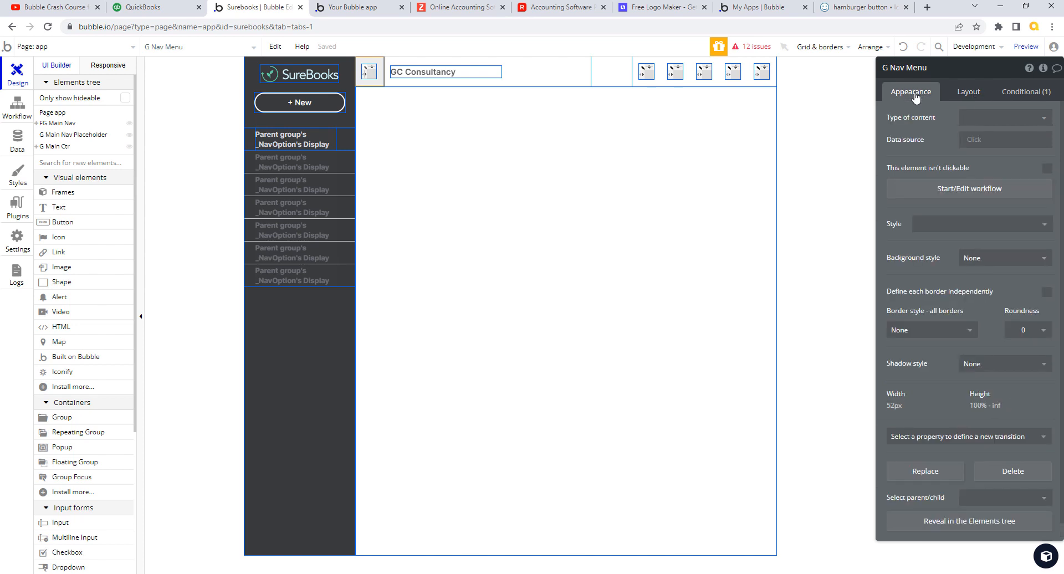
{"action": "left_click", "coordinate": [1044, 225]}
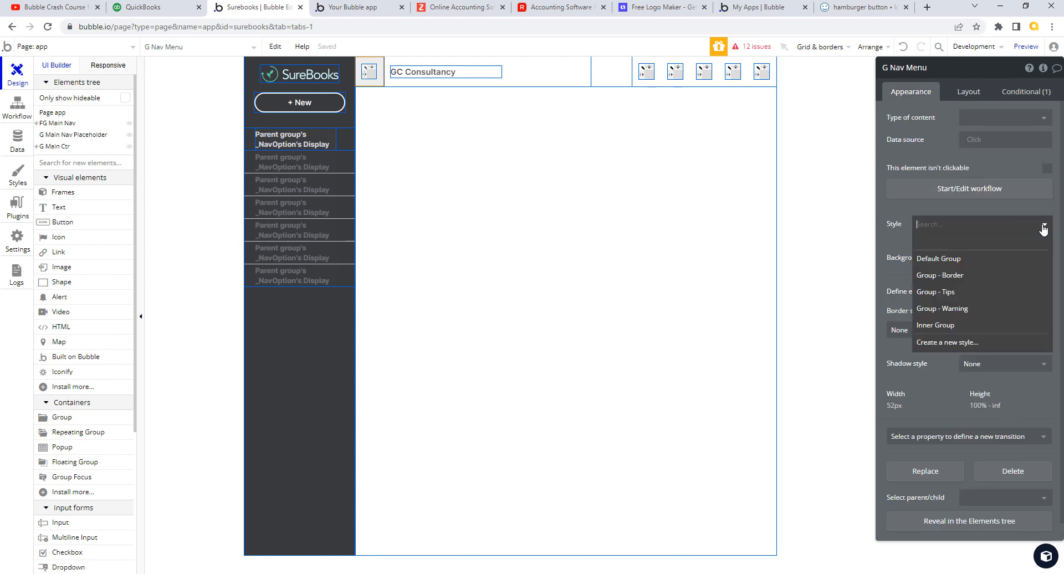
{"action": "left_click", "coordinate": [961, 344]}
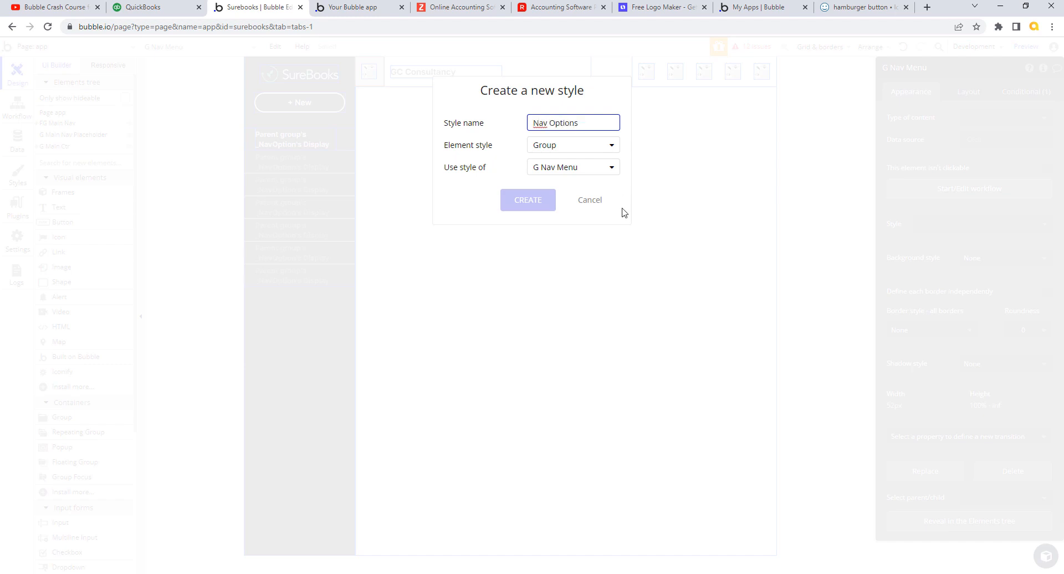
{"action": "left_click", "coordinate": [529, 201]}
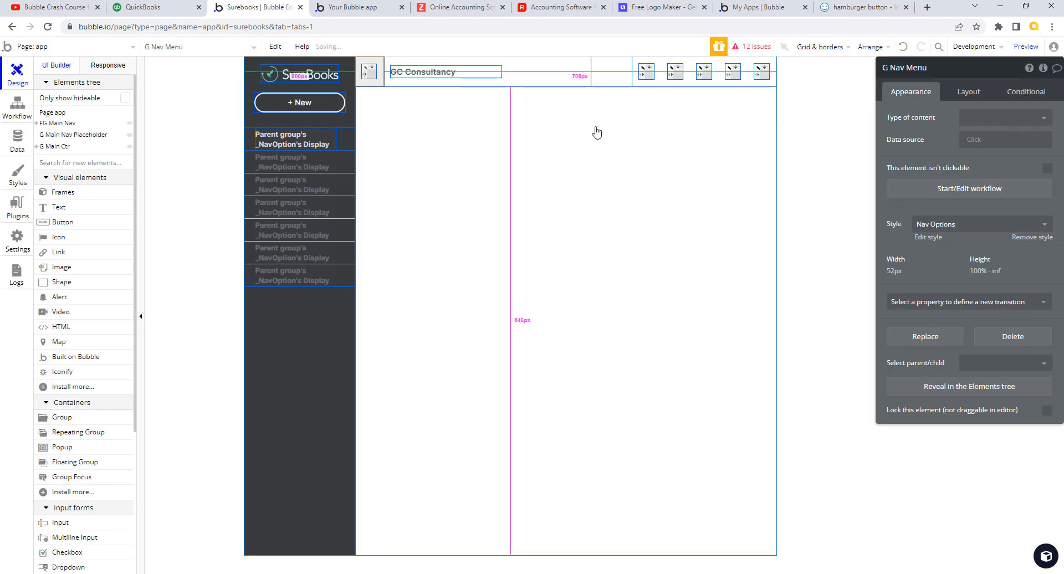
- Rename the first right header icon from Iconify B to Ic Nav Help, matching Ic Nav Menu
{"action": "left_click", "coordinate": [647, 70]}
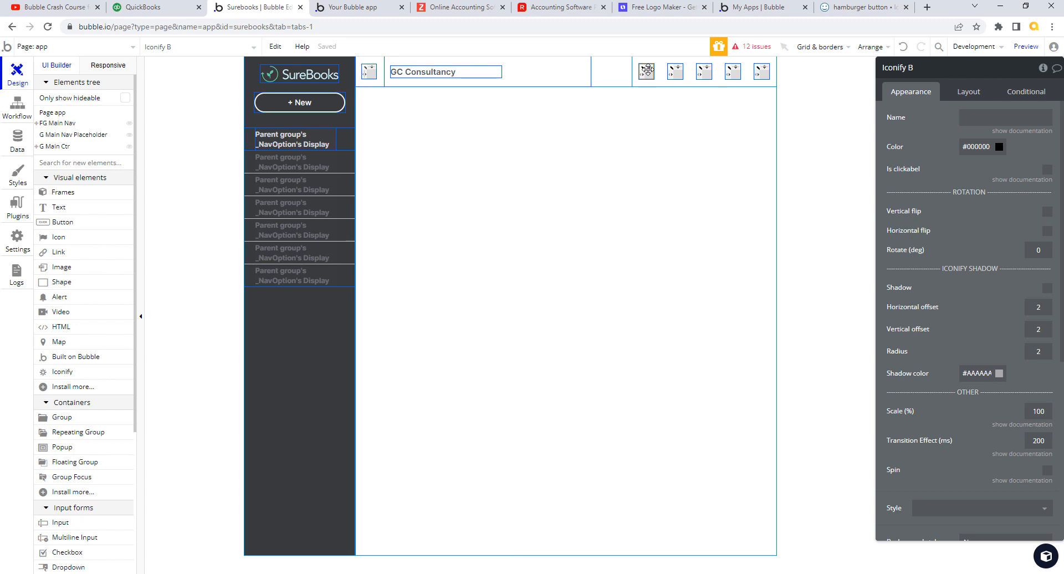
{"action": "left_click_drag", "start_coordinate": [646, 70], "coordinate": [367, 74]}
{"action": "left_click", "coordinate": [647, 71]}
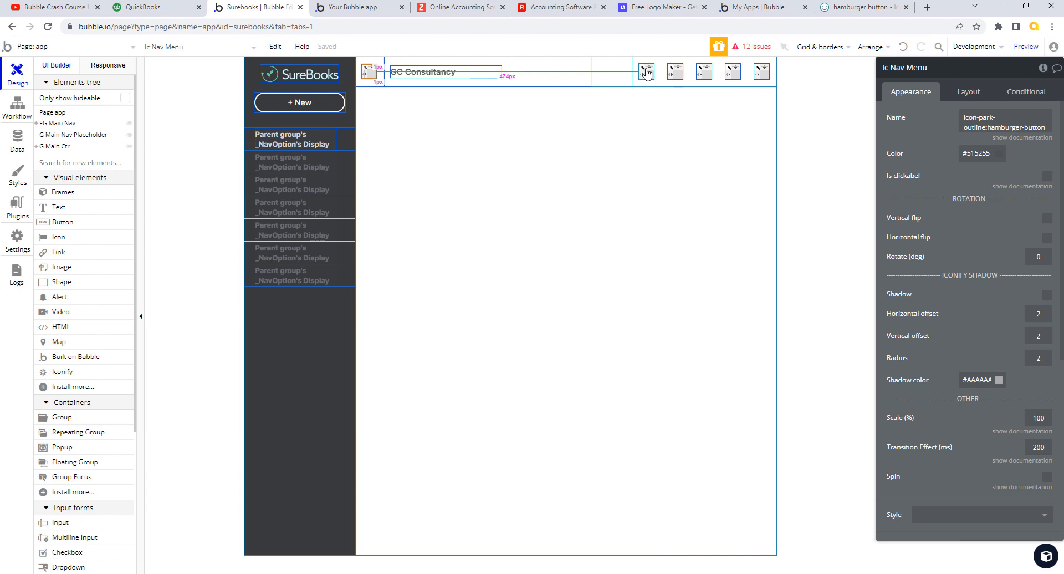
{"action": "left_click_drag", "start_coordinate": [888, 67], "coordinate": [948, 76]}
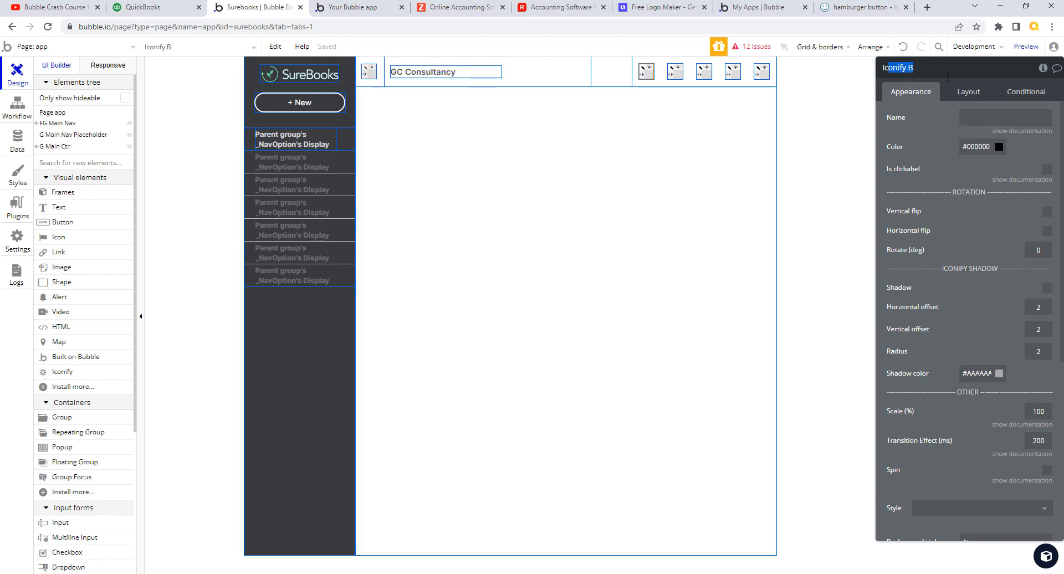
{"action": "key", "text": "BackSpace"}
{"action": "type", "text": "Nav Help"}
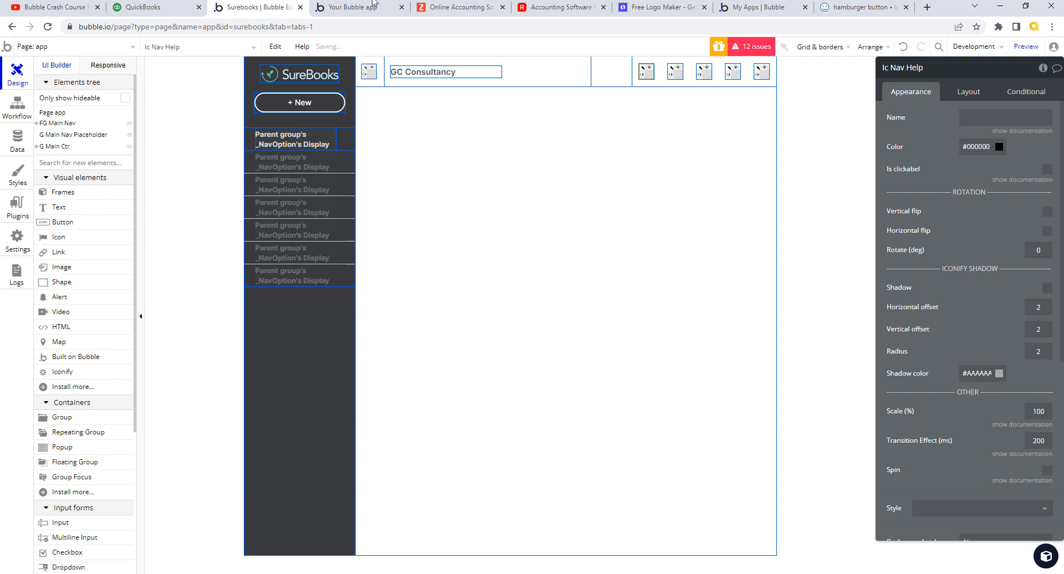
- Wrap the first right header icon in its own Column group
{"action": "left_click", "coordinate": [158, 8]}
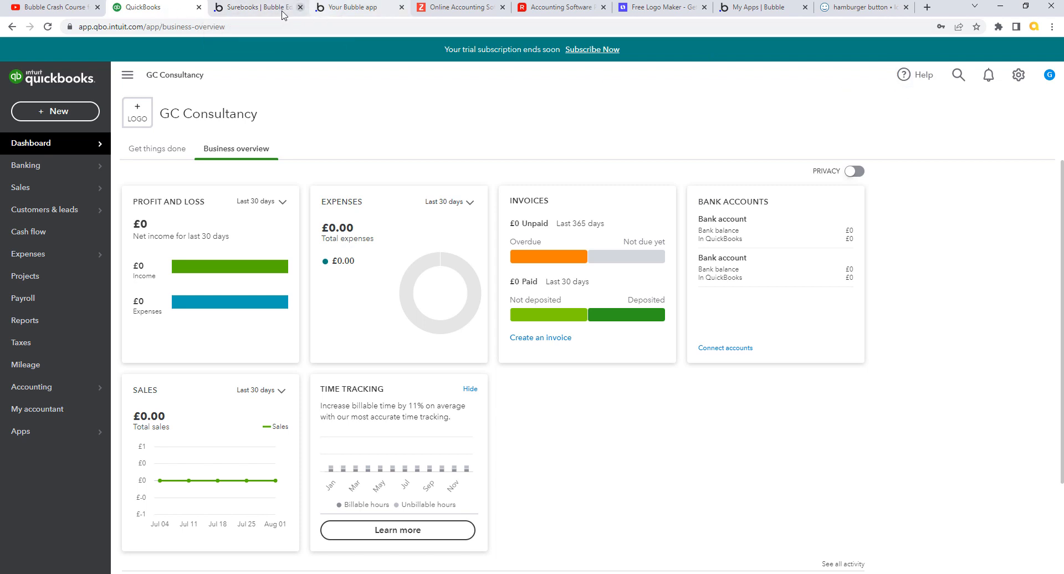
{"action": "left_click", "coordinate": [263, 12]}
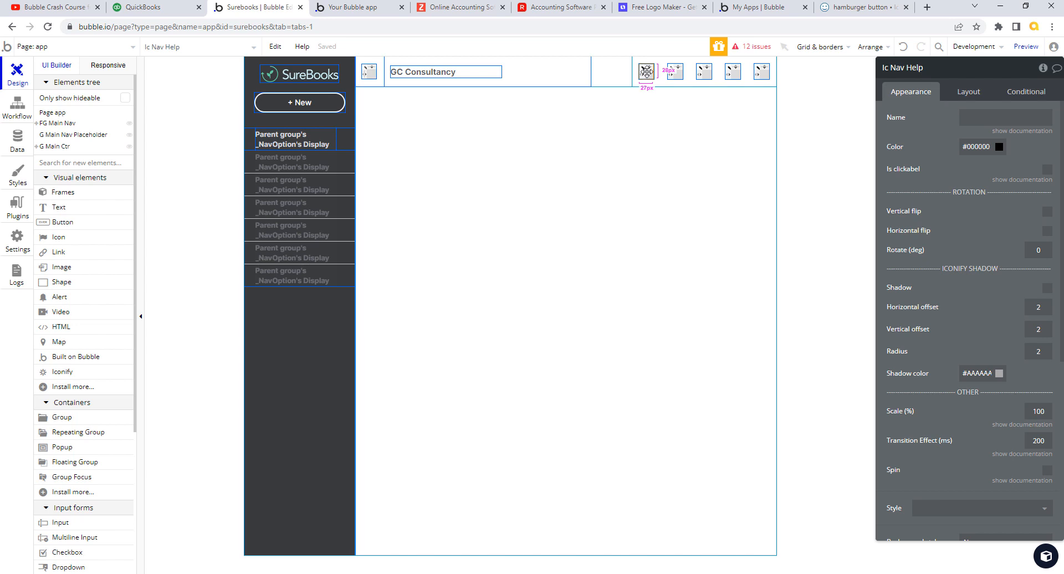
{"action": "right_click", "coordinate": [646, 70]}
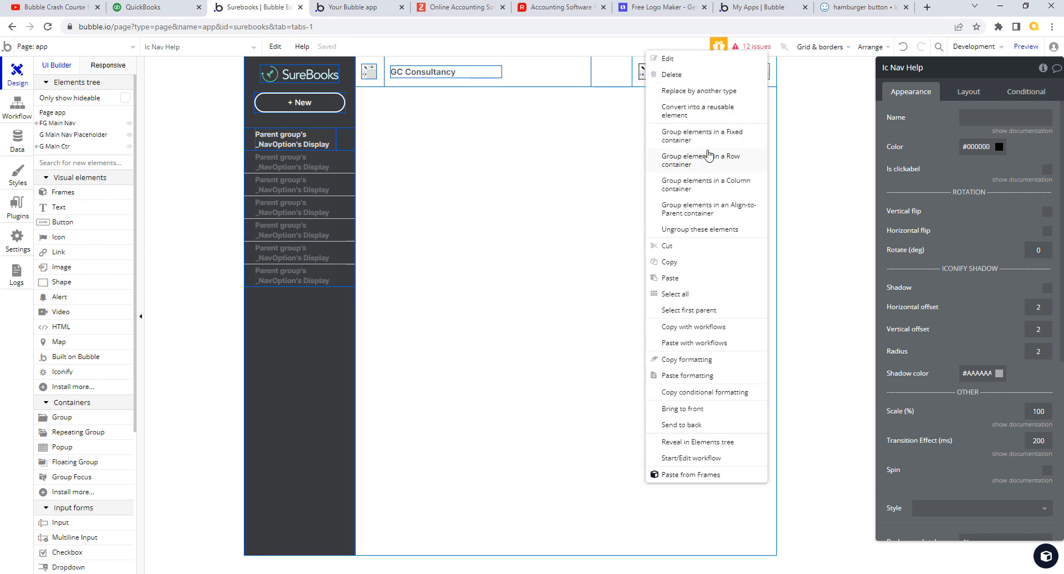
{"action": "left_click", "coordinate": [727, 188]}
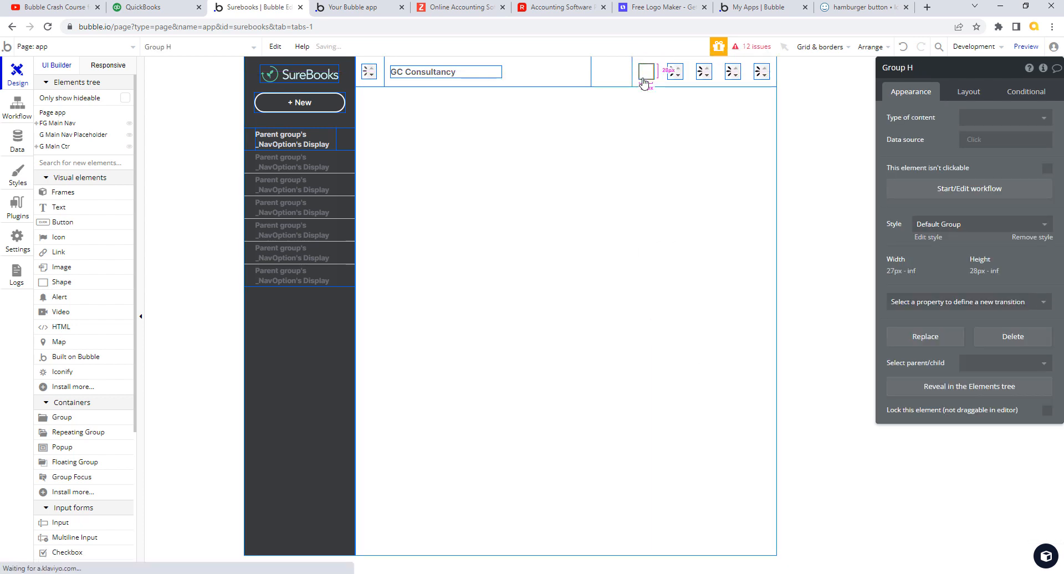
- Rename the new group G Nav Help and apply the Nav Options style to it
{"action": "left_click", "coordinate": [897, 70]}
{"action": "double_click", "coordinate": [897, 71]}
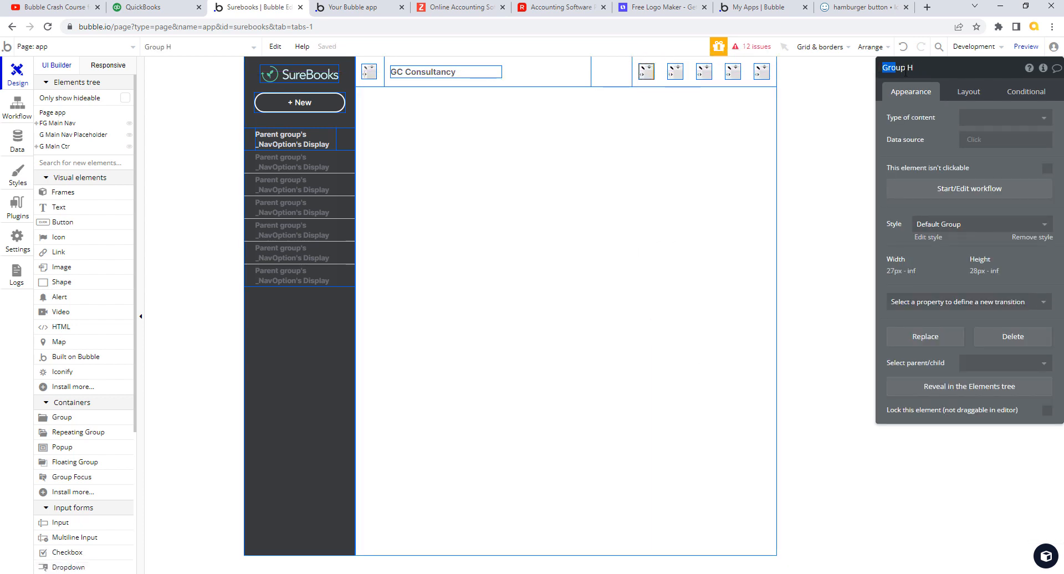
{"action": "left_click", "coordinate": [917, 69]}
{"action": "left_click_drag", "start_coordinate": [887, 67], "coordinate": [926, 70]}
{"action": "key", "text": "BackSpace"}
{"action": "key", "text": "Return"}
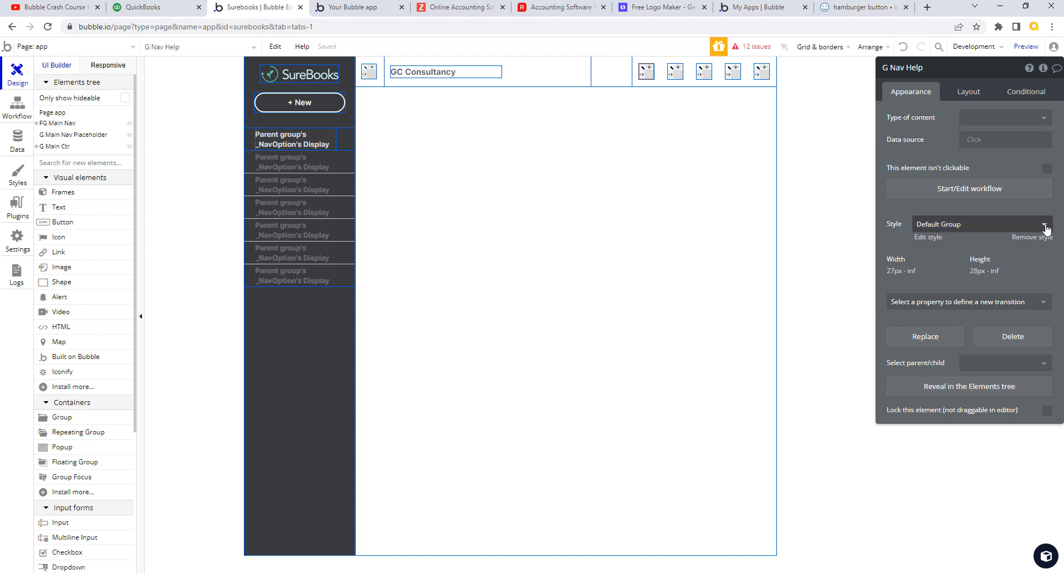
{"action": "left_click", "coordinate": [1035, 224]}
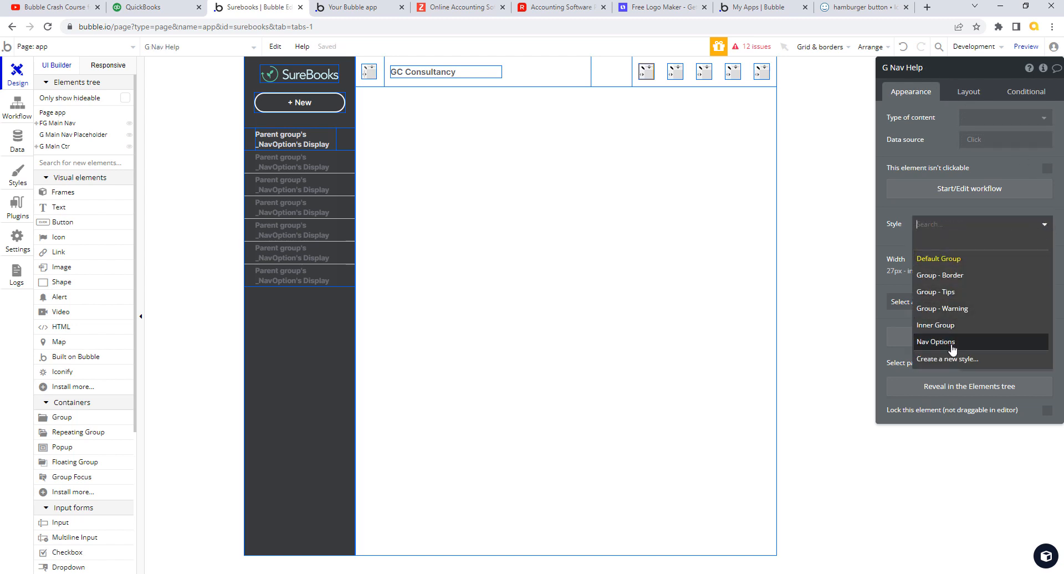
{"action": "left_click", "coordinate": [951, 343]}
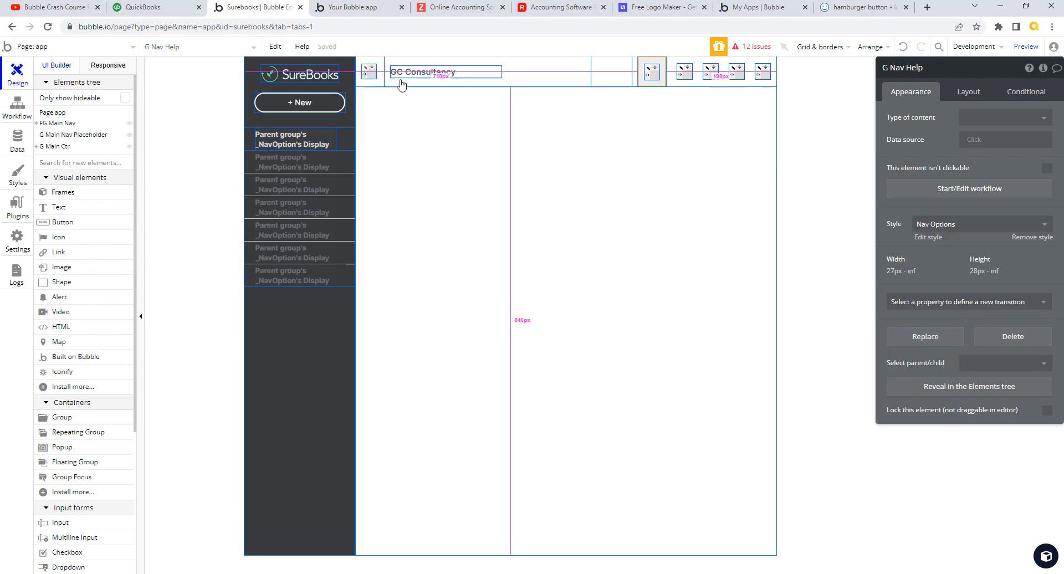
{"action": "left_click", "coordinate": [654, 73]}
{"action": "left_click", "coordinate": [853, 8]}
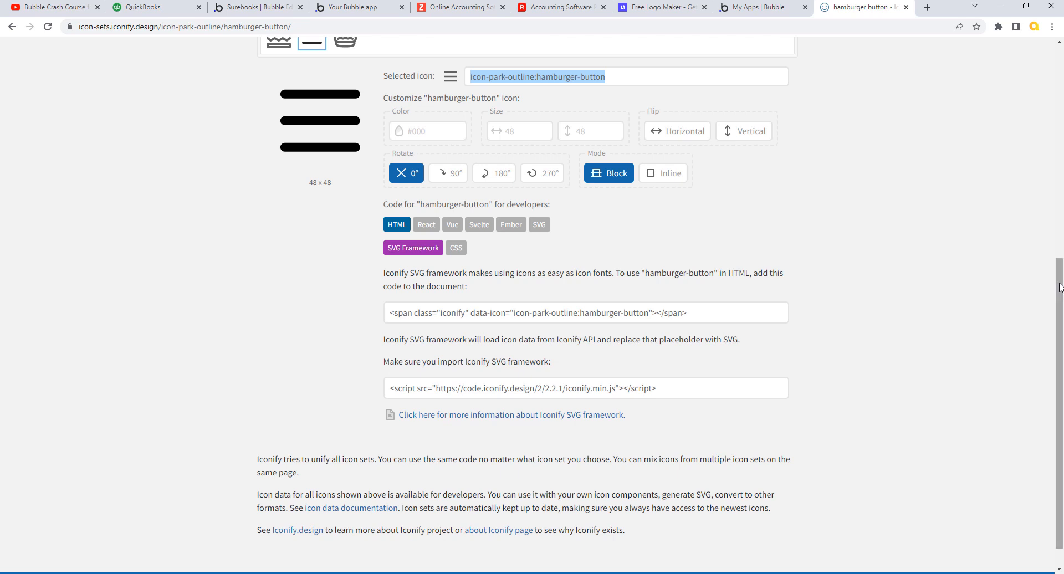
- Search Iconify for 'help' and copy the IconPark Outline icon name icon-park-outline:help
{"action": "left_click_drag", "start_coordinate": [1056, 275], "coordinate": [980, 101]}
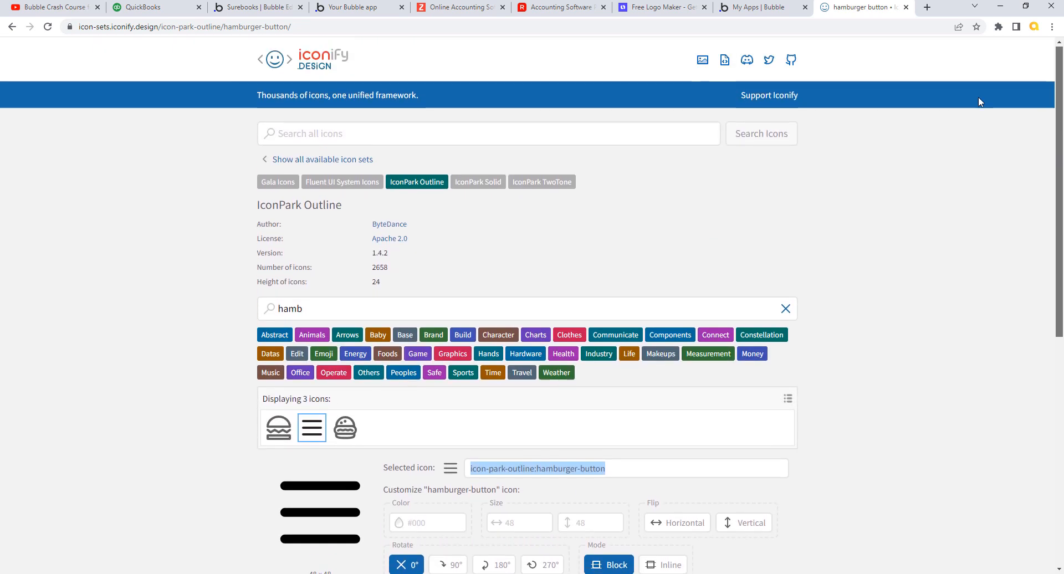
{"action": "double_click", "coordinate": [288, 308]}
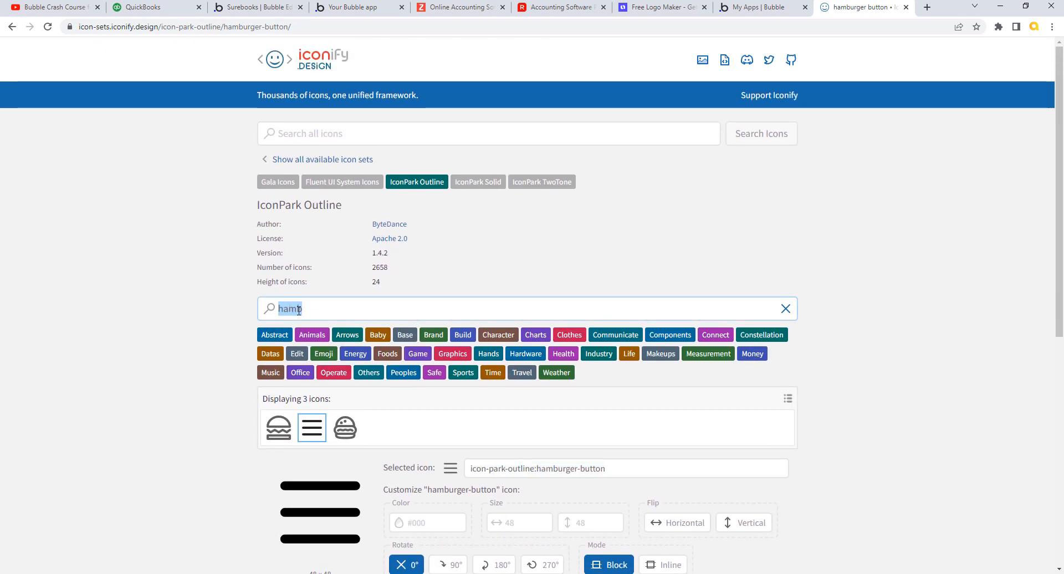
{"action": "type", "text": "help"}
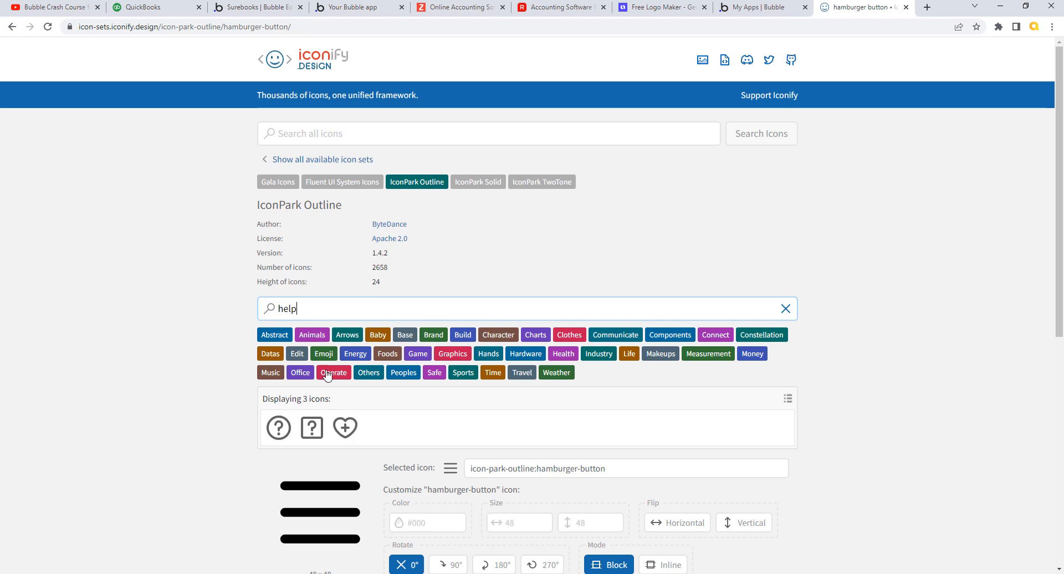
{"action": "left_click", "coordinate": [176, 9]}
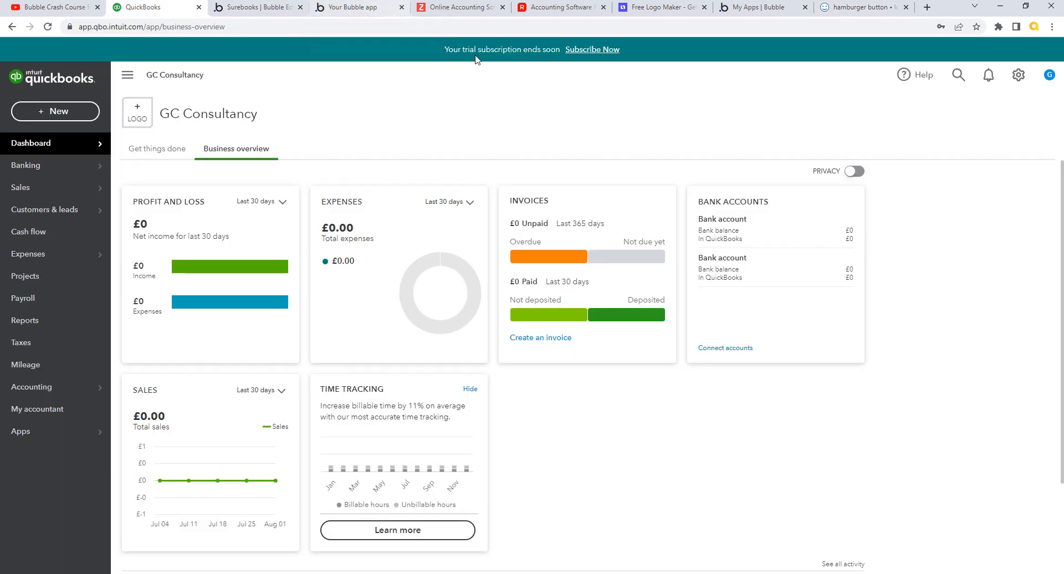
{"action": "left_click", "coordinate": [861, 8]}
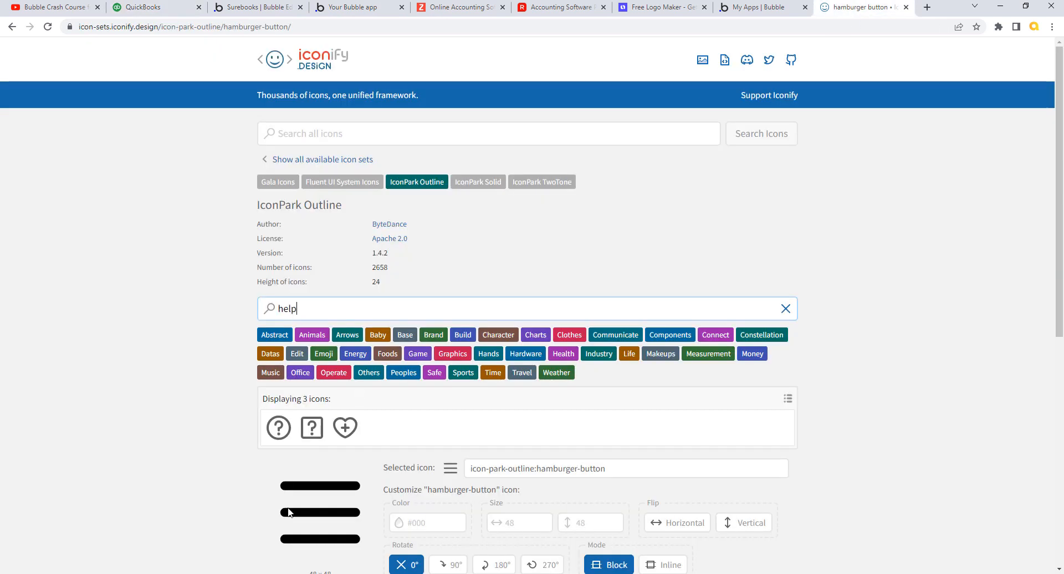
{"action": "left_click", "coordinate": [279, 428]}
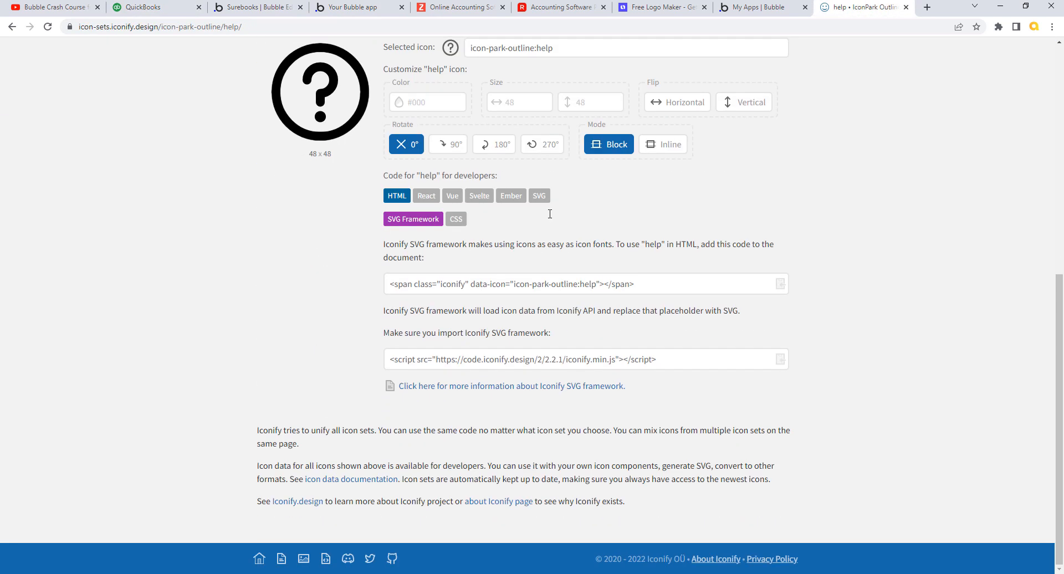
{"action": "left_click_drag", "start_coordinate": [557, 52], "coordinate": [472, 60]}
{"action": "key", "text": "ctrl+c"}
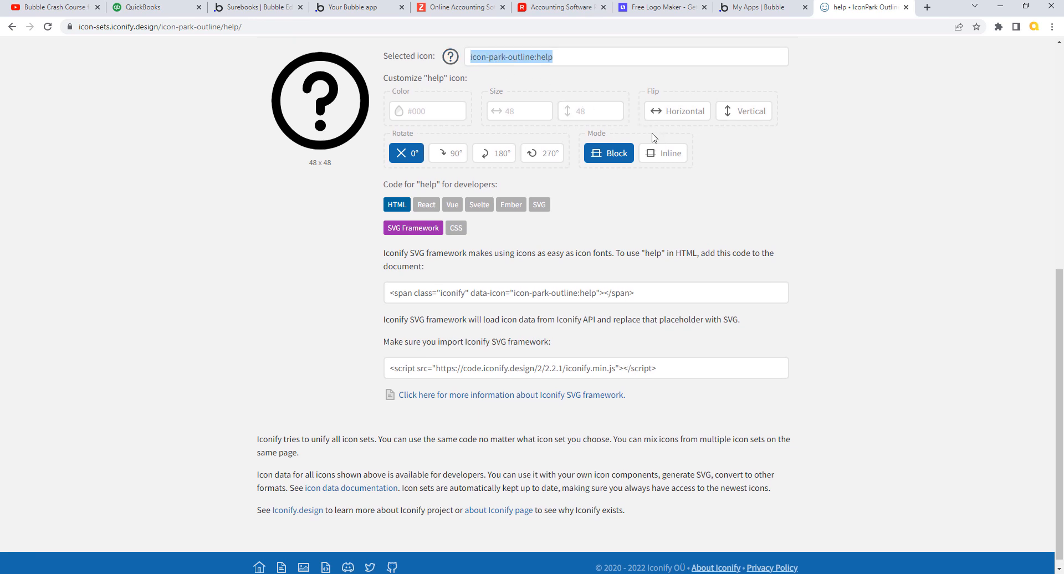
{"action": "left_click", "coordinate": [264, 8]}
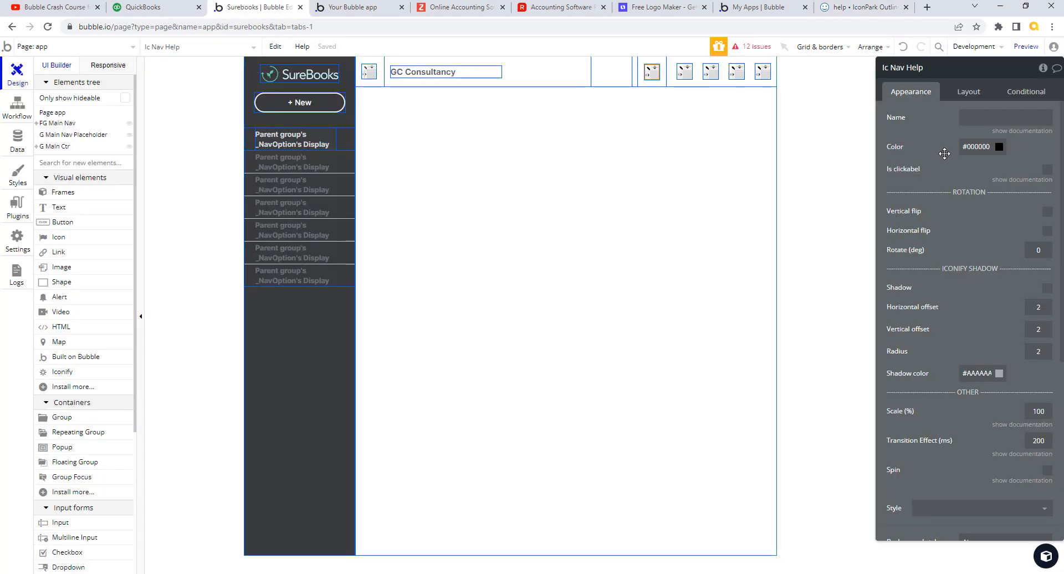
- Paste icon-park-outline:help into Ic Nav Help's icon Name field
{"action": "left_click", "coordinate": [986, 119]}
{"action": "key", "text": "ctrl+v"}
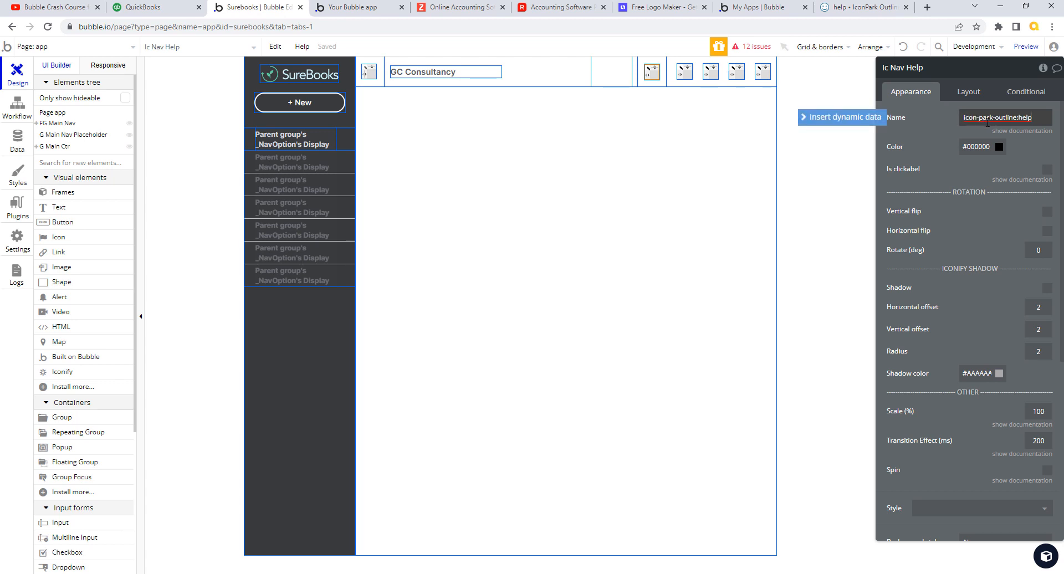
{"action": "left_click", "coordinate": [926, 129]}
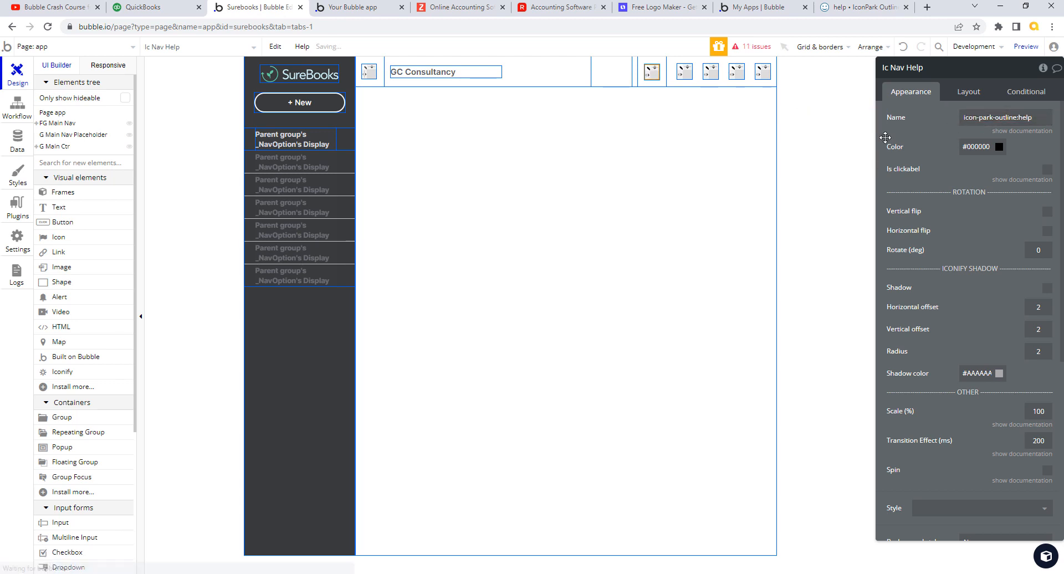
- Copy colour #515255 from Ic Nav Menu and apply it to Ic Nav Help
{"action": "left_click", "coordinate": [374, 75]}
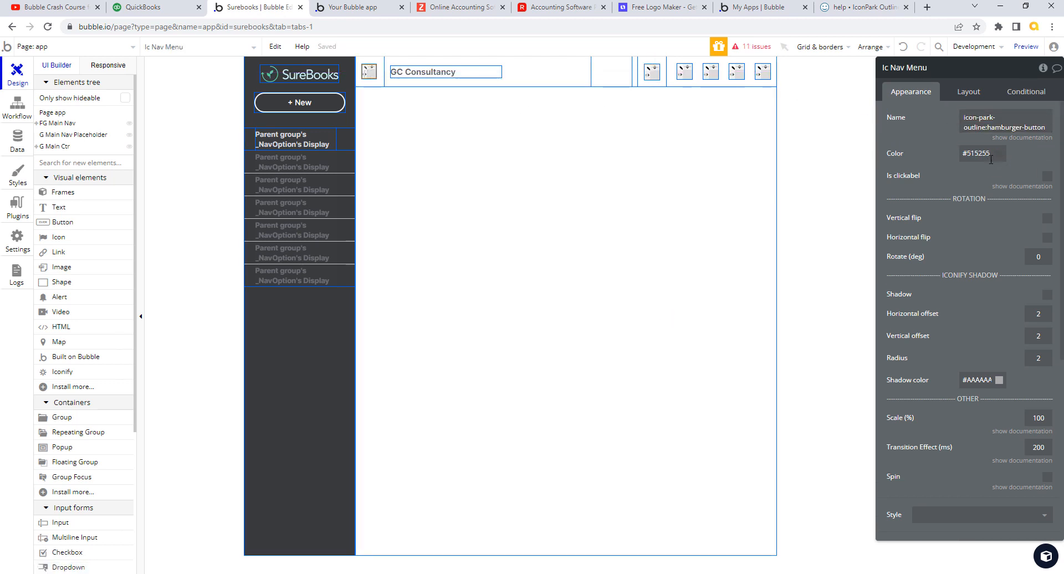
{"action": "left_click_drag", "start_coordinate": [989, 154], "coordinate": [957, 153]}
{"action": "key", "text": "ctrl+c"}
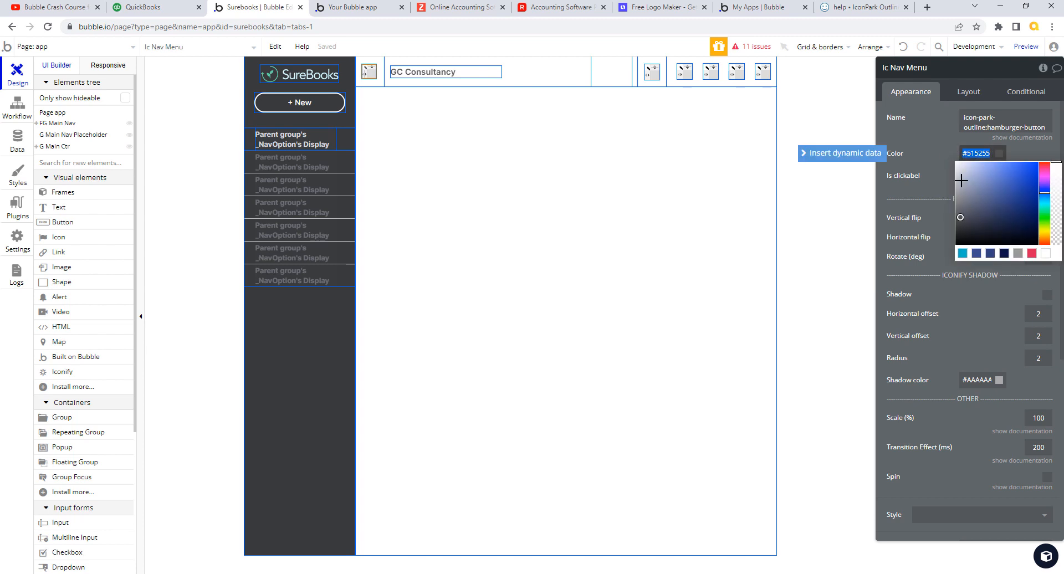
{"action": "left_click", "coordinate": [929, 165]}
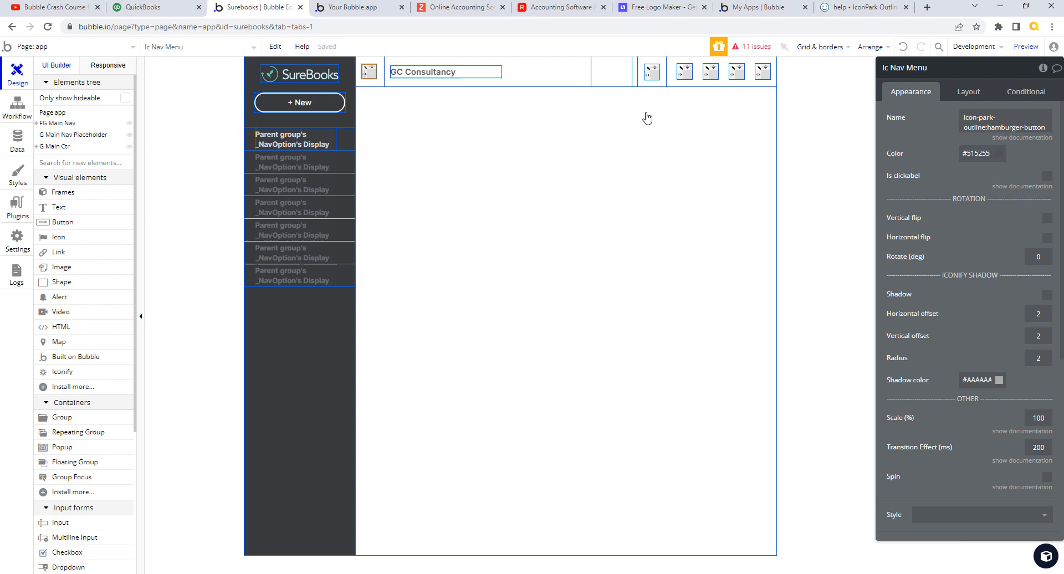
{"action": "left_click", "coordinate": [653, 76]}
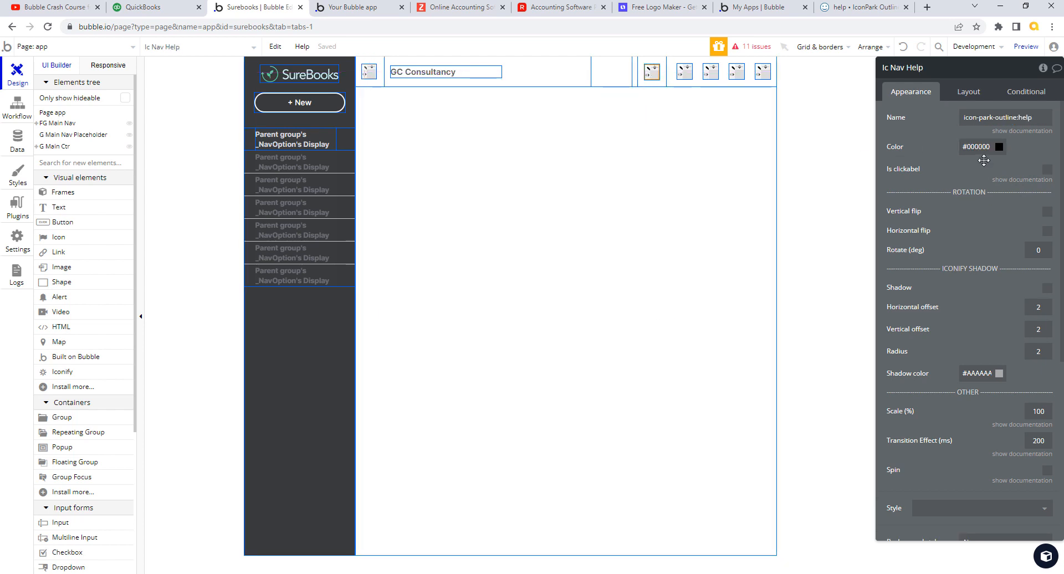
{"action": "left_click", "coordinate": [991, 147]}
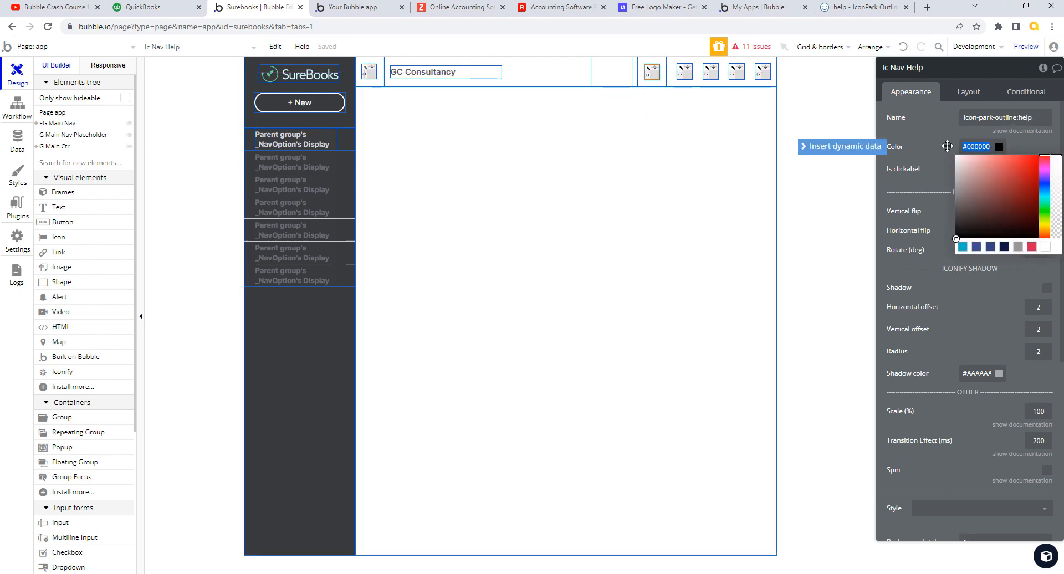
{"action": "key", "text": "ctrl+v"}
{"action": "left_click", "coordinate": [943, 165]}
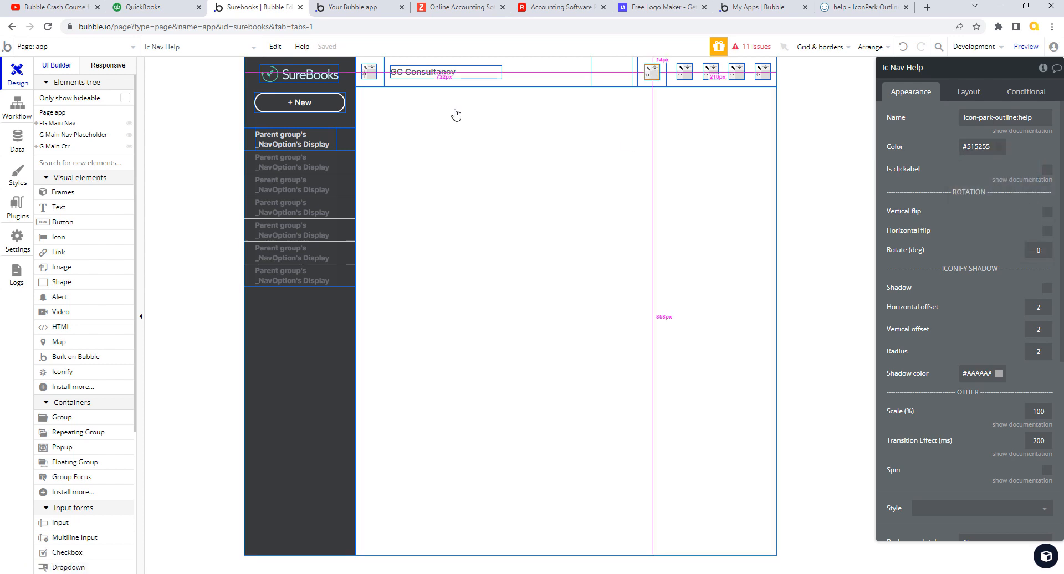
{"action": "left_click", "coordinate": [355, 7]}
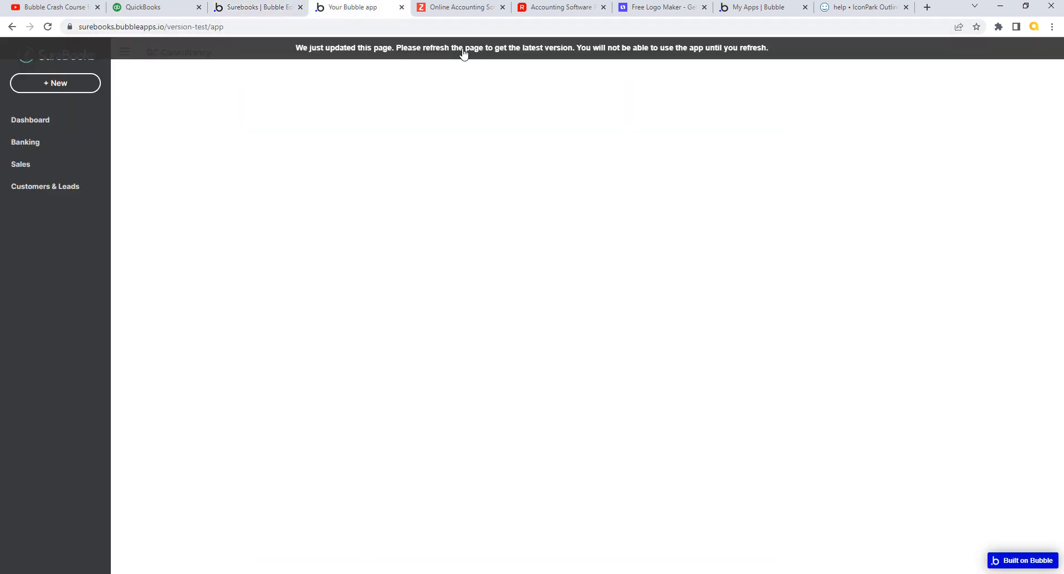
{"action": "left_click", "coordinate": [463, 51]}
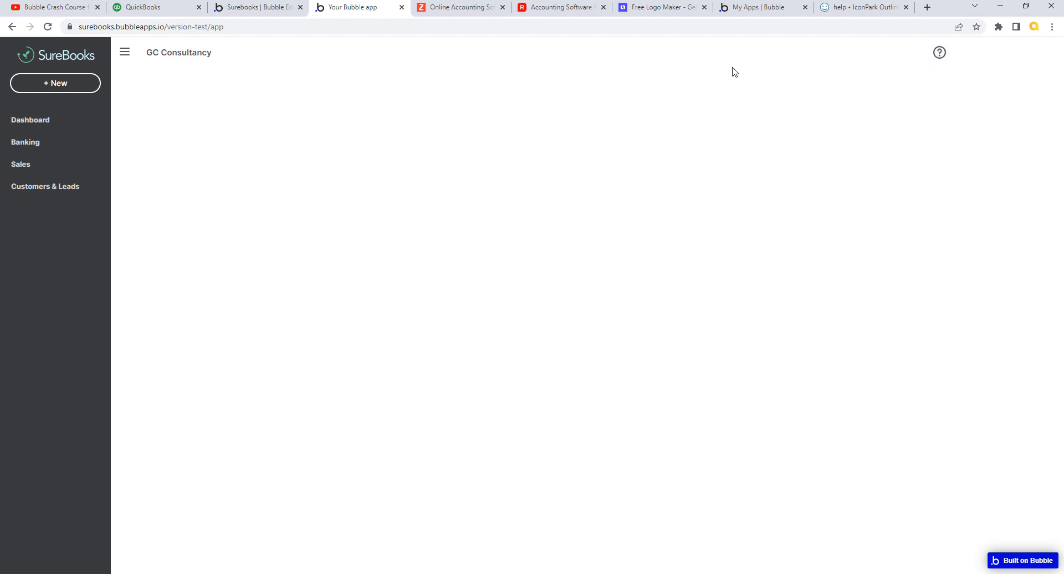
{"action": "left_click", "coordinate": [248, 10]}
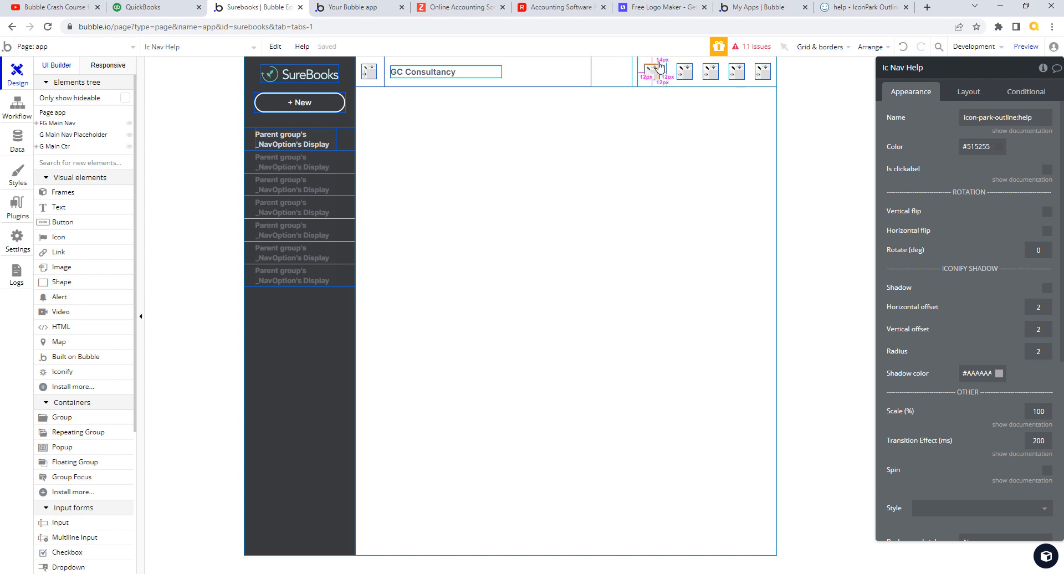
- Delete the four extra icons from the right side of the header
{"action": "left_click", "coordinate": [689, 70]}
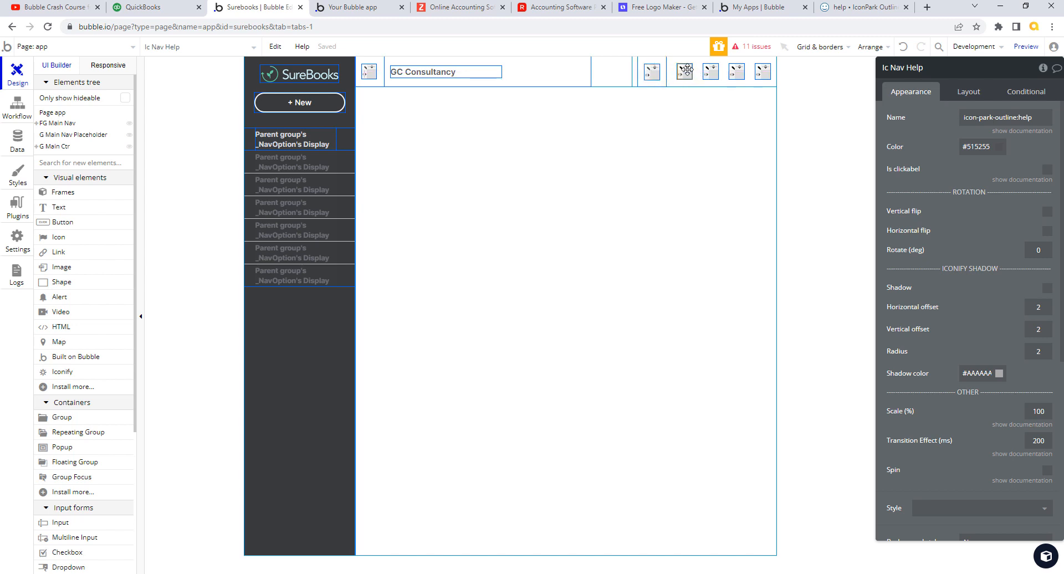
{"action": "key", "text": "Delete"}
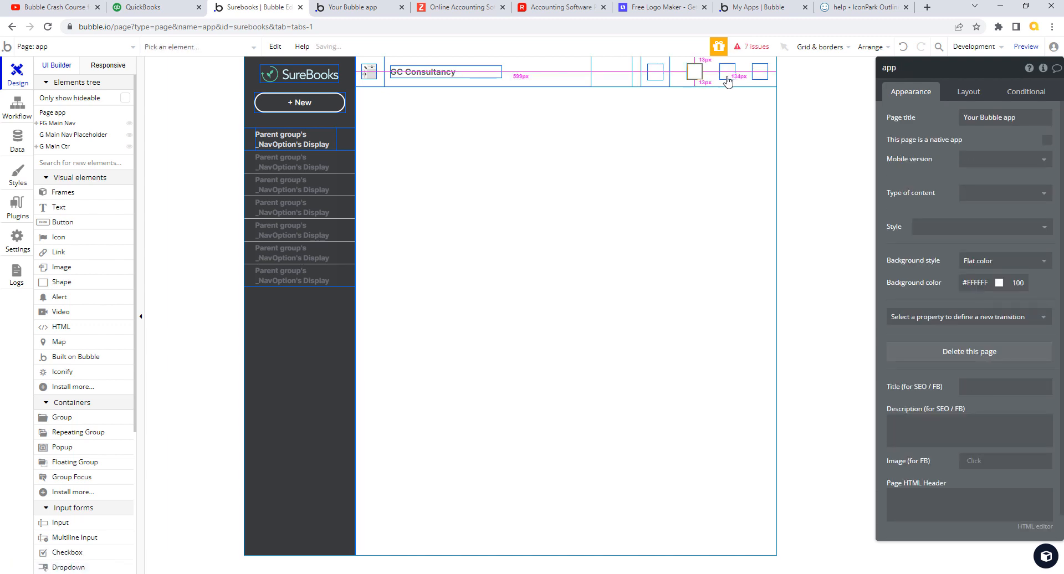
{"action": "left_click", "coordinate": [724, 76]}
{"action": "key", "text": "Delete"}
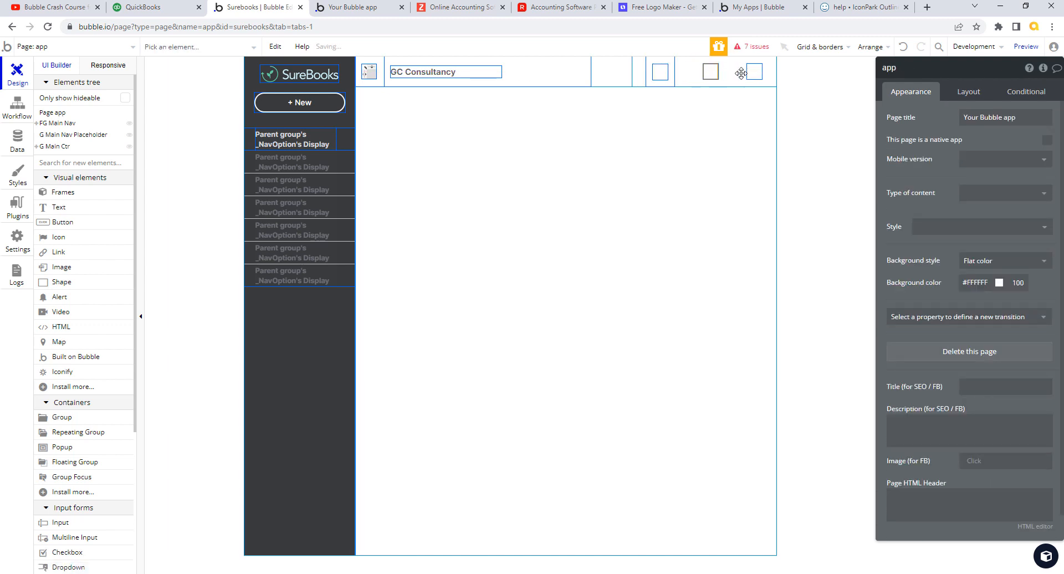
{"action": "left_click", "coordinate": [749, 73]}
{"action": "key", "text": "Delete"}
{"action": "left_click", "coordinate": [748, 77]}
{"action": "key", "text": "Delete"}
- Paste four copies of G Nav Help into G Right Header
{"action": "left_click", "coordinate": [714, 80]}
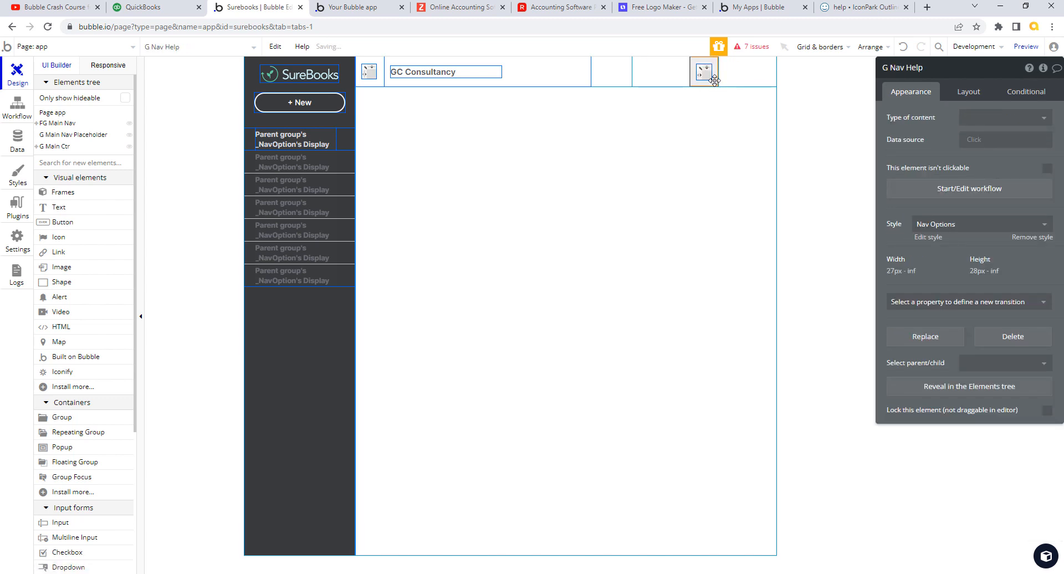
{"action": "left_click", "coordinate": [736, 79]}
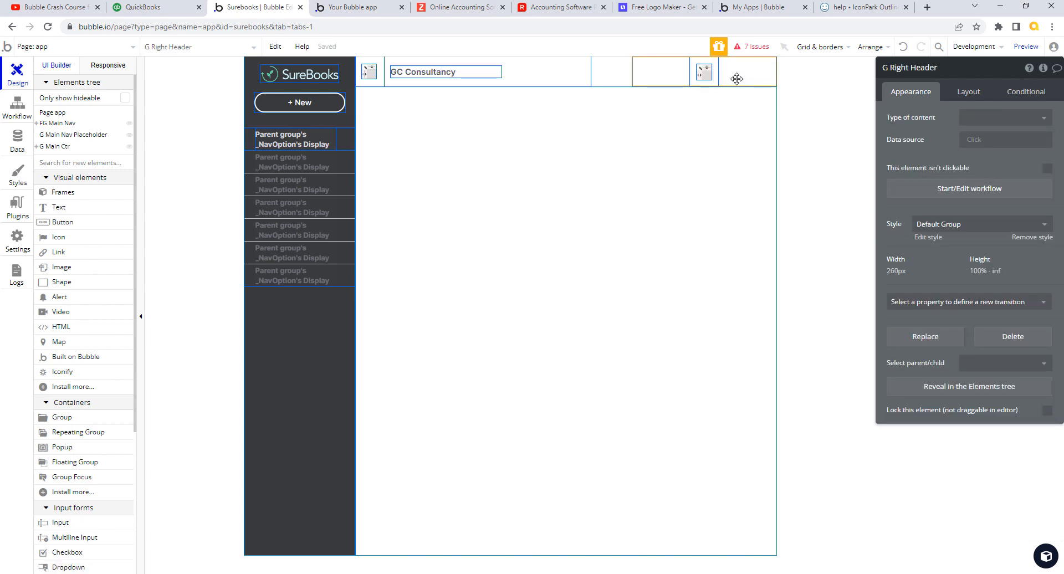
{"action": "key", "text": "ctrl+v"}
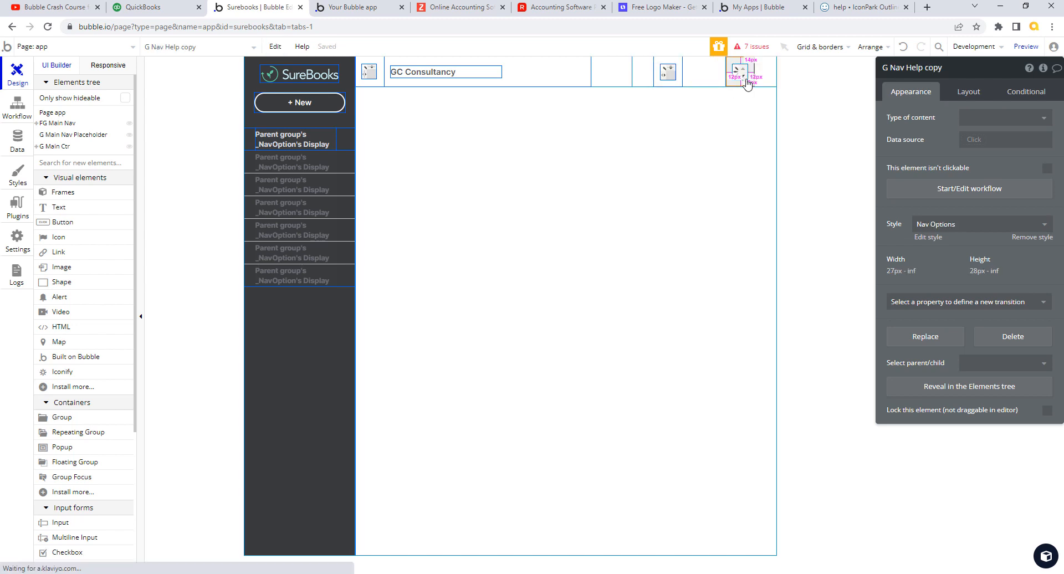
{"action": "left_click", "coordinate": [704, 72]}
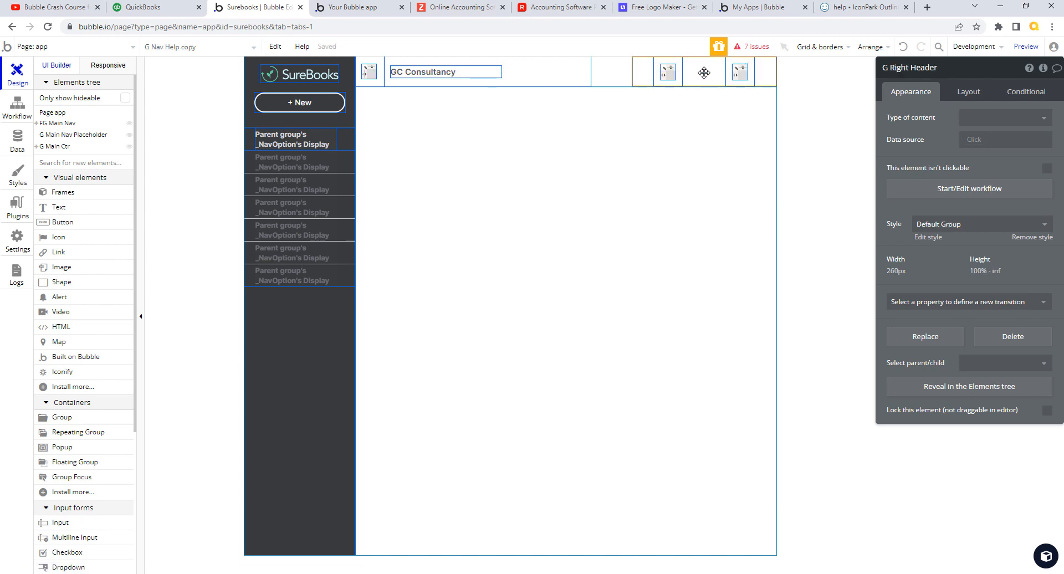
{"action": "key", "text": "ctrl+v"}
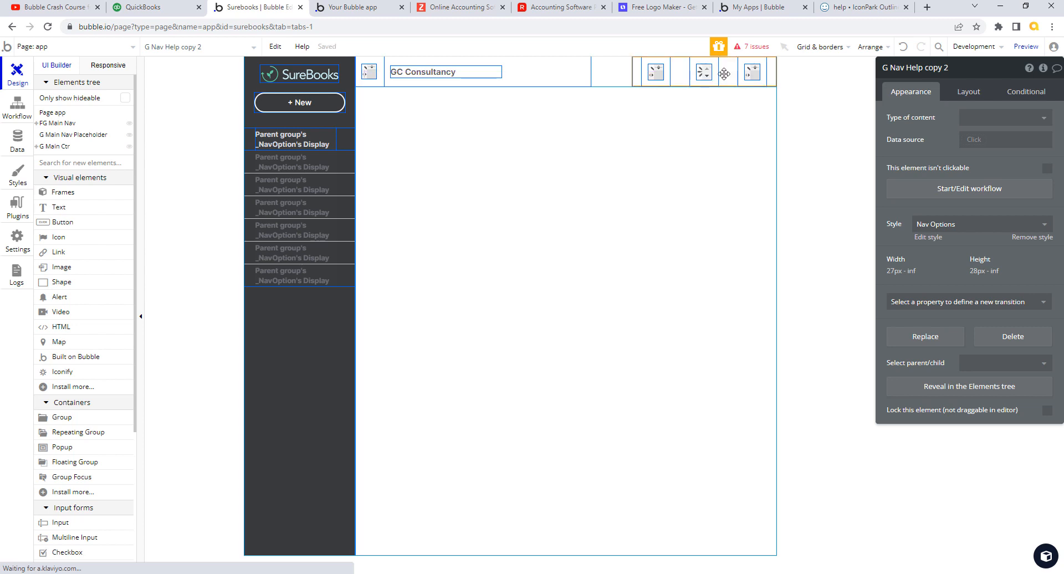
{"action": "left_click", "coordinate": [728, 75]}
{"action": "key", "text": "ctrl+v"}
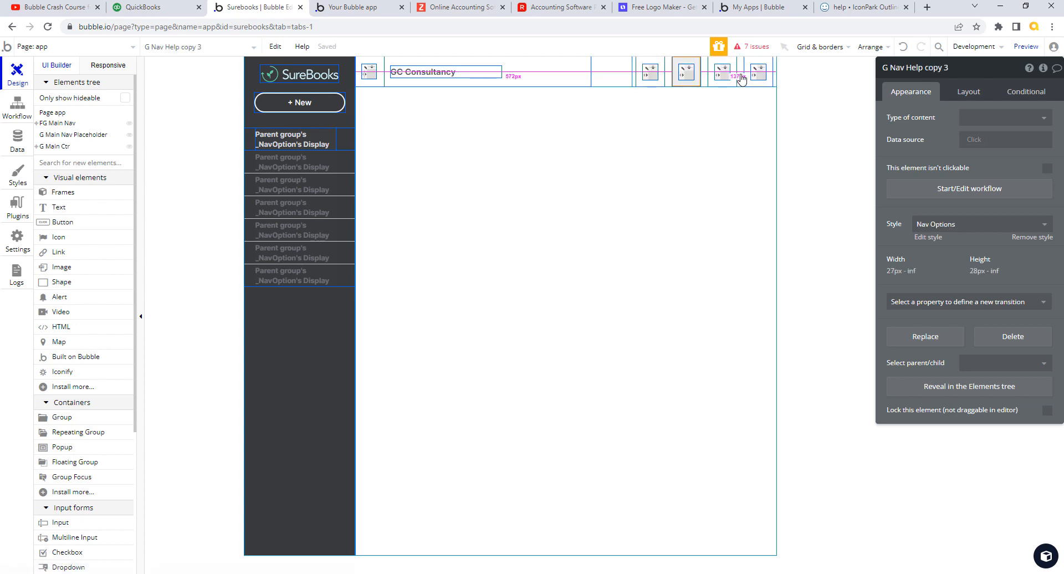
{"action": "left_click", "coordinate": [741, 73]}
{"action": "key", "text": "ctrl+v"}
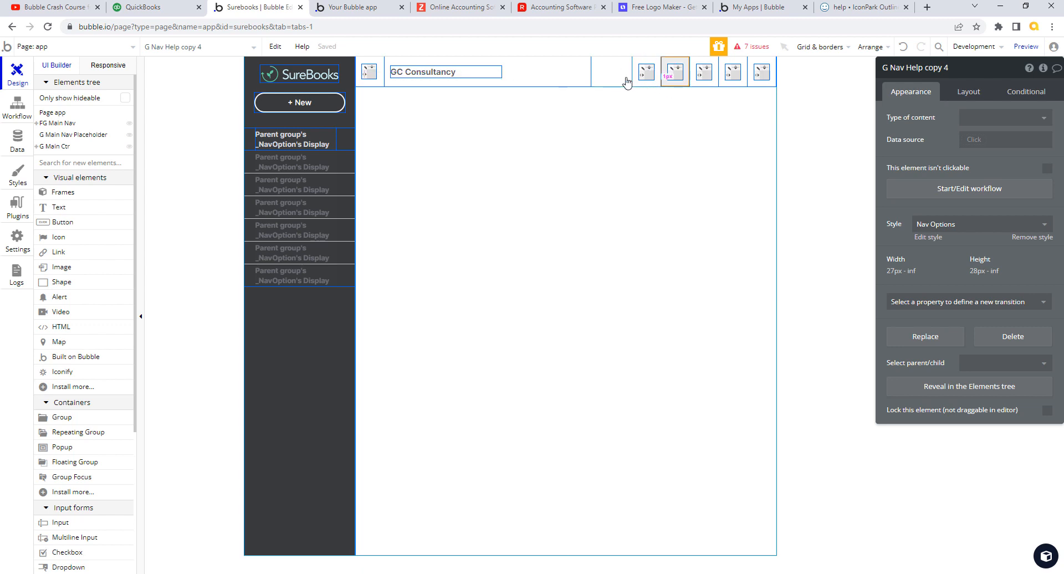
- Expand the Elements tree down to G Right Header and select it
{"action": "left_click", "coordinate": [36, 146]}
{"action": "left_click", "coordinate": [41, 157]}
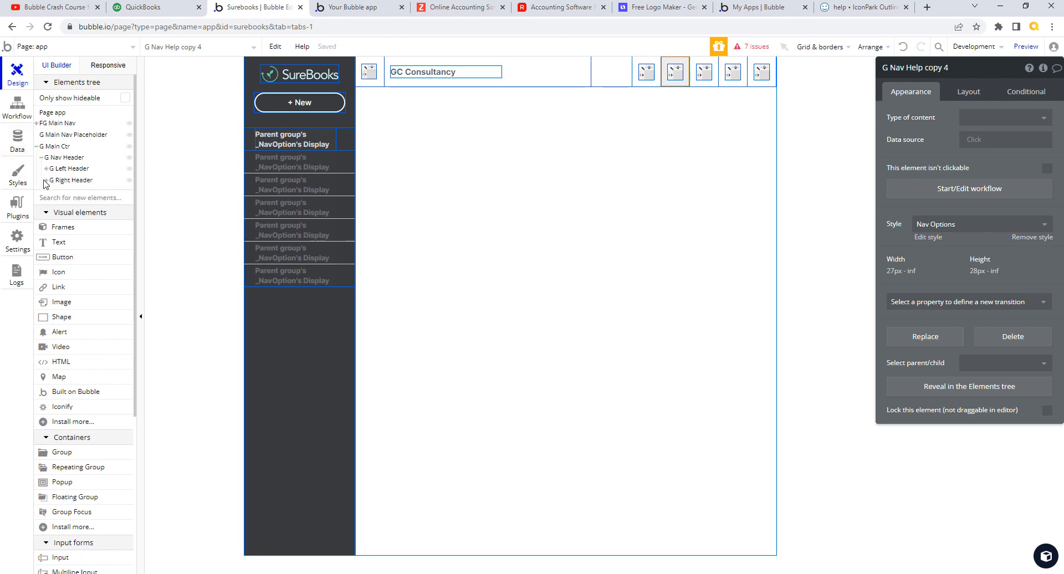
{"action": "left_click", "coordinate": [47, 180]}
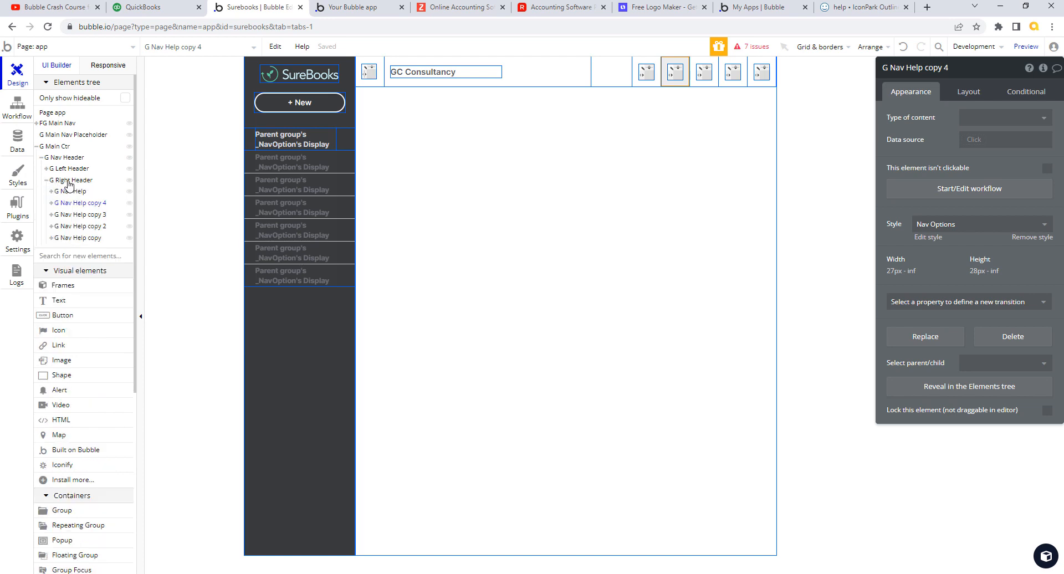
{"action": "left_click", "coordinate": [68, 182]}
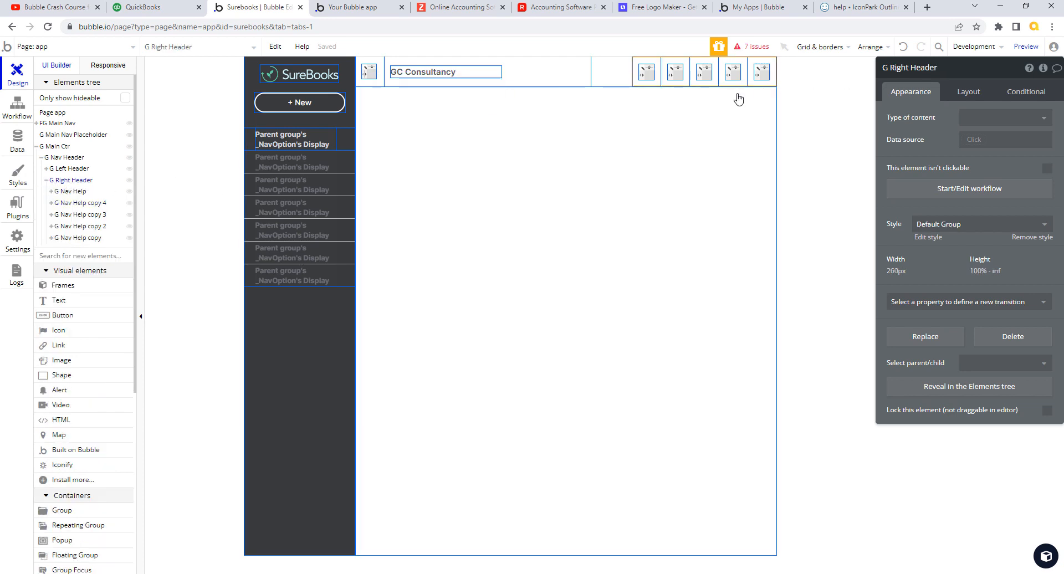
- Set G Right Header's width to 340 px in its Layout settings
{"action": "left_click", "coordinate": [980, 93]}
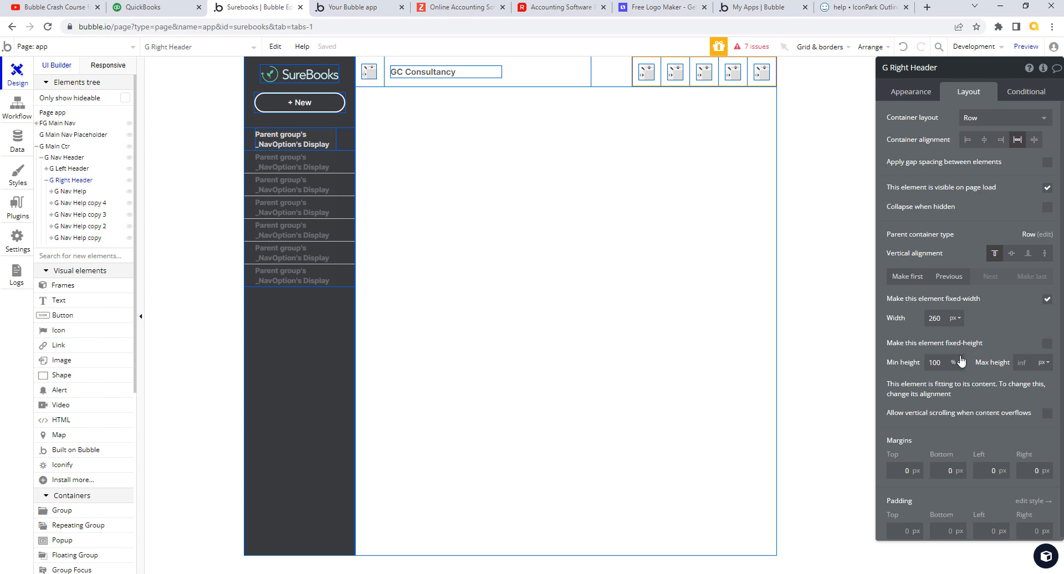
{"action": "left_click_drag", "start_coordinate": [943, 318], "coordinate": [920, 319]}
{"action": "key", "text": "Tab"}
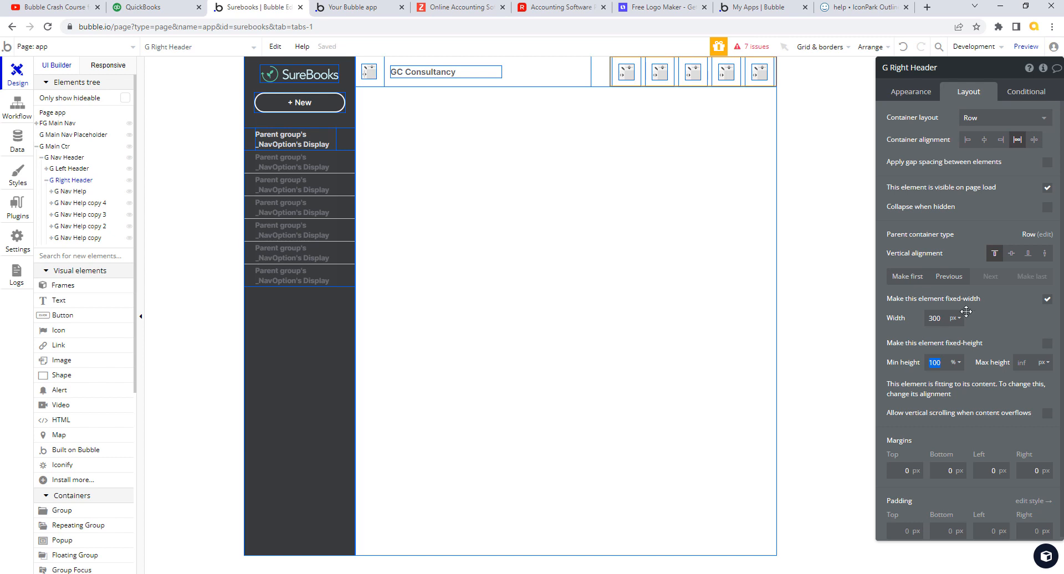
{"action": "left_click_drag", "start_coordinate": [943, 318], "coordinate": [910, 315]}
{"action": "type", "text": "340"}
{"action": "key", "text": "Tab"}
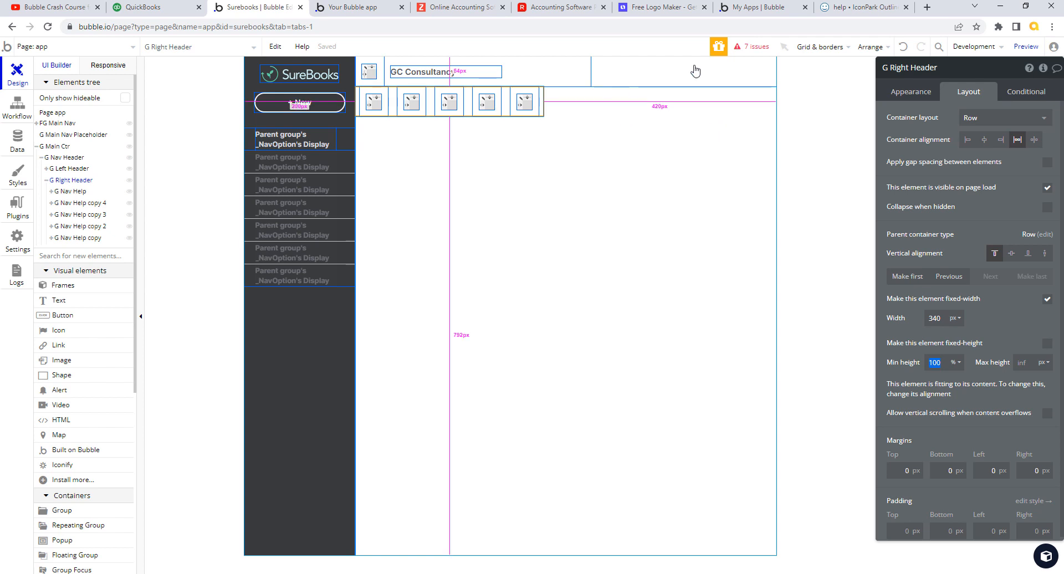
- Change G Left Header's width from 56% to 50%
{"action": "left_click", "coordinate": [556, 82]}
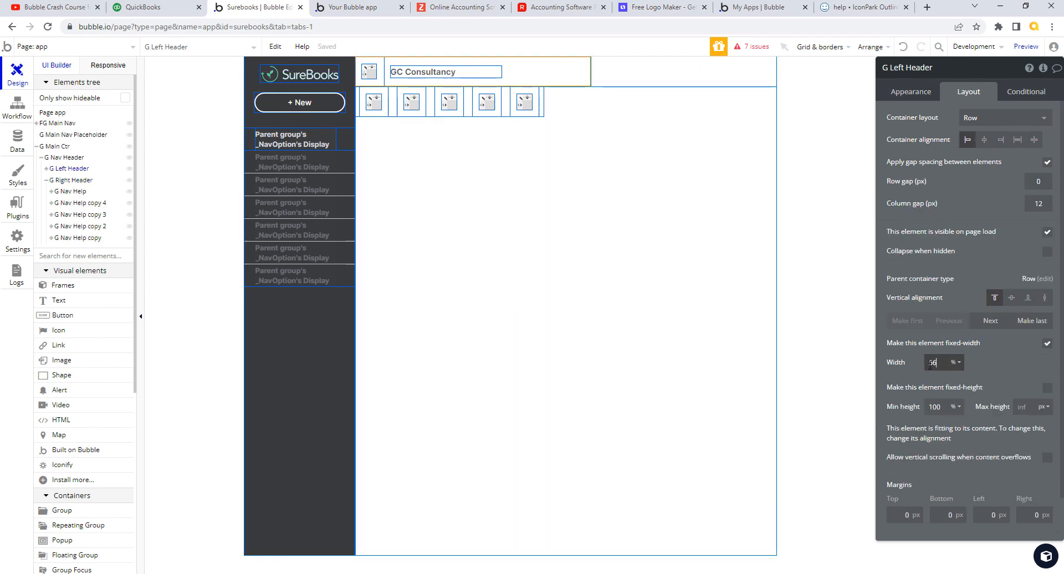
{"action": "left_click_drag", "start_coordinate": [930, 364], "coordinate": [981, 358]}
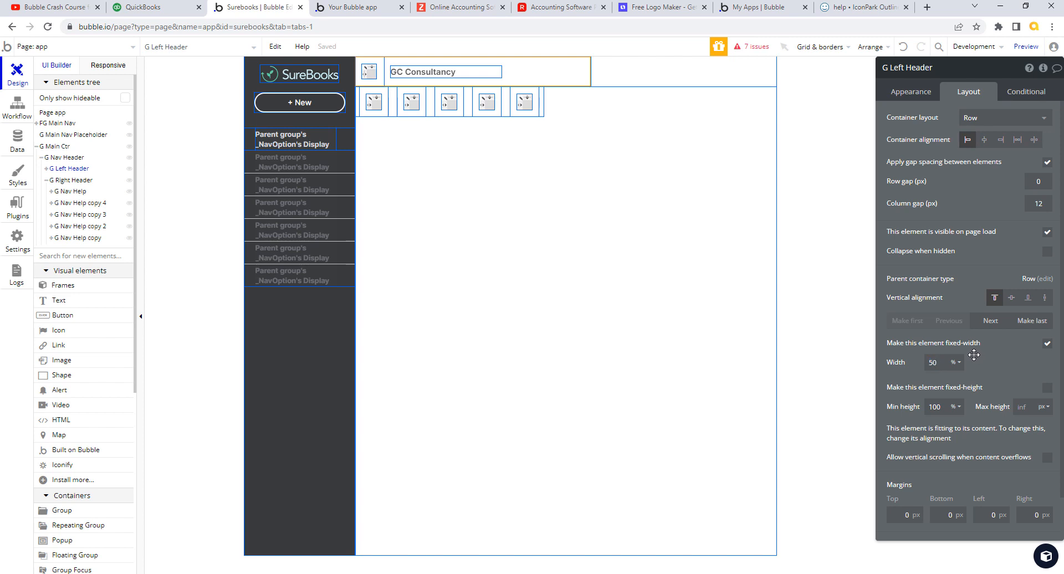
{"action": "type", "text": "50"}
{"action": "key", "text": "Tab"}
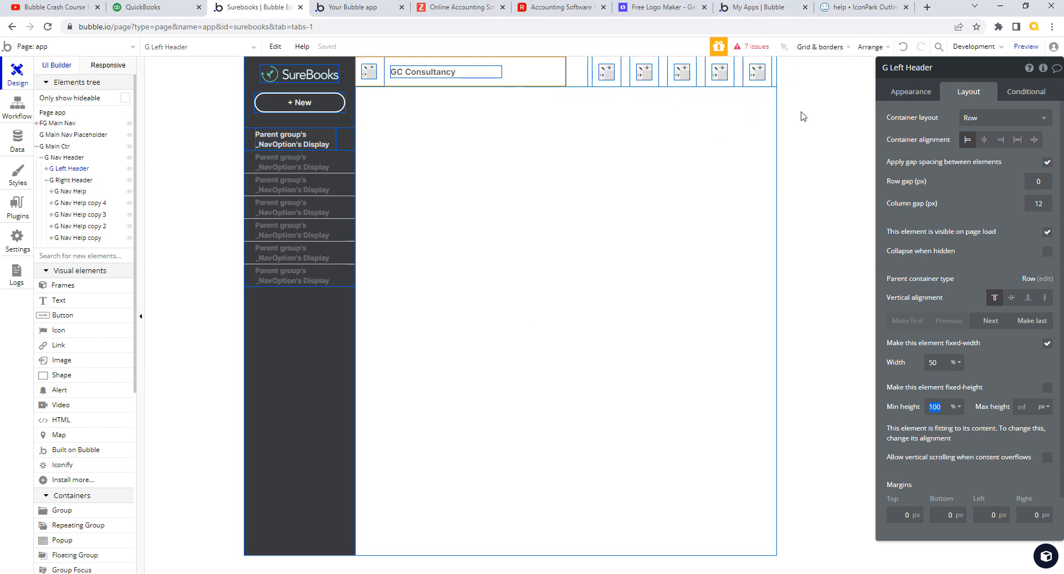
{"action": "left_click", "coordinate": [616, 67]}
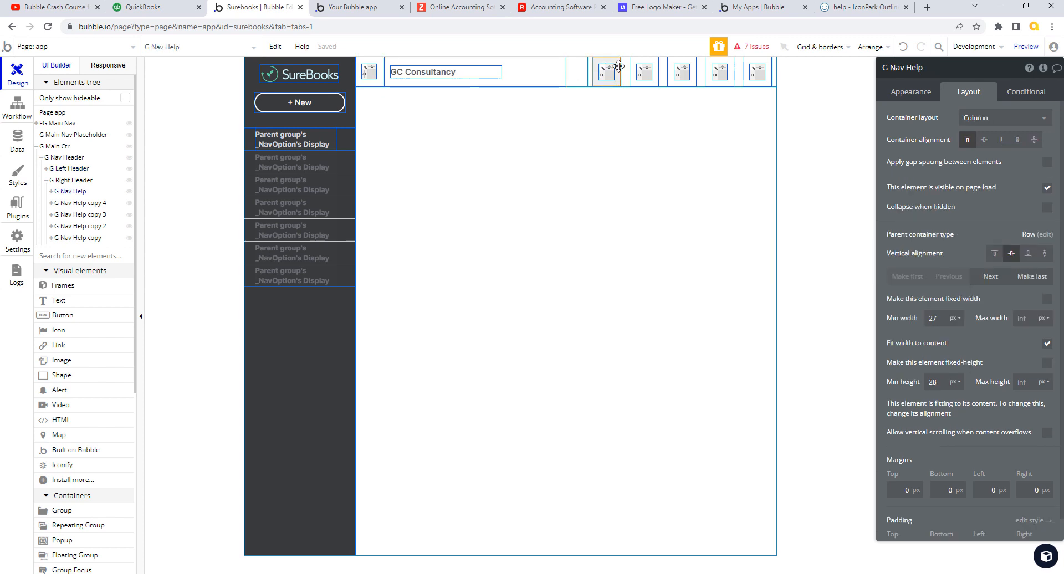
{"action": "left_click", "coordinate": [607, 71]}
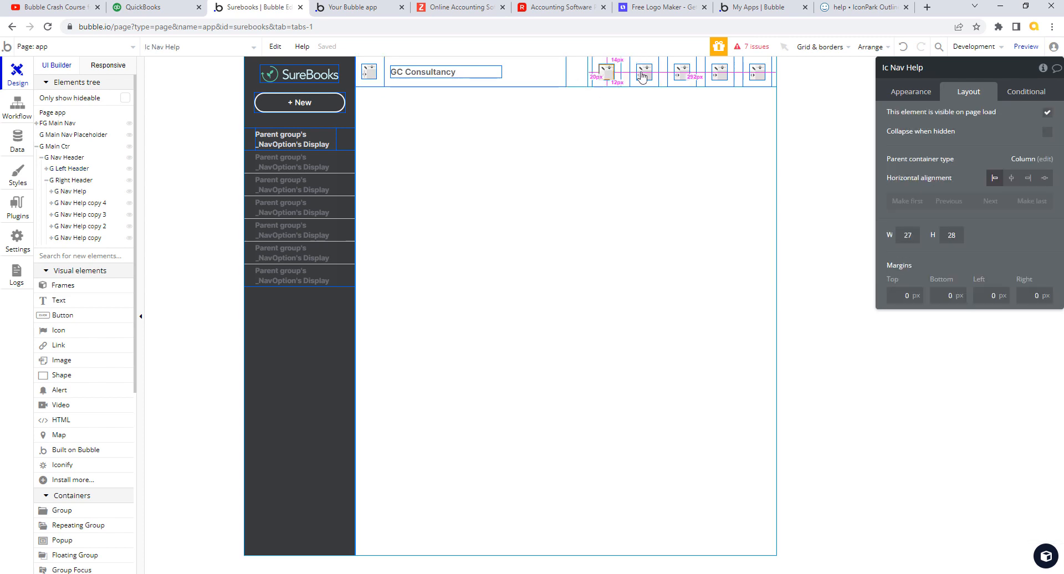
{"action": "left_click", "coordinate": [642, 73]}
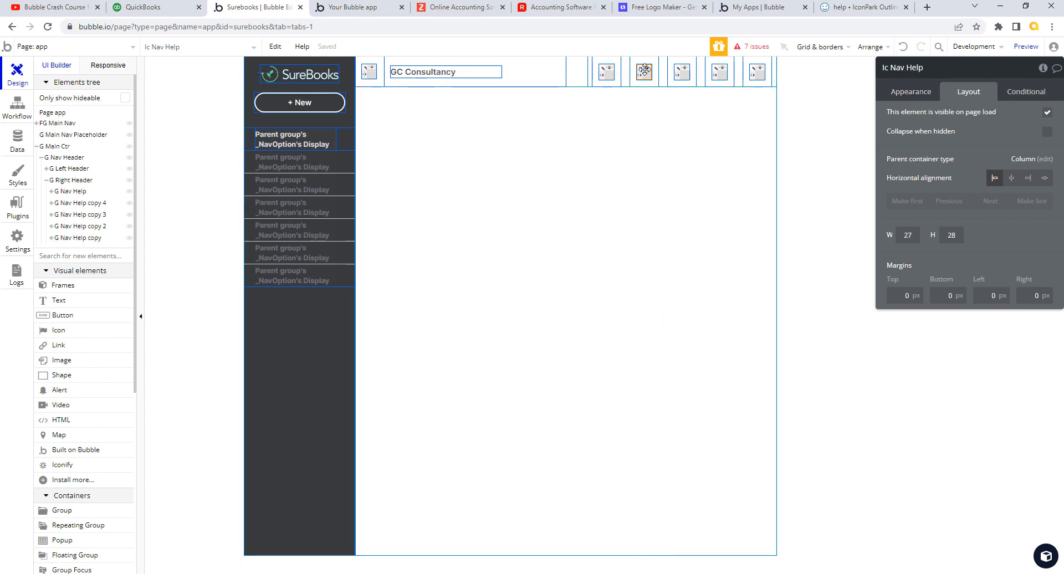
{"action": "left_click", "coordinate": [917, 67]}
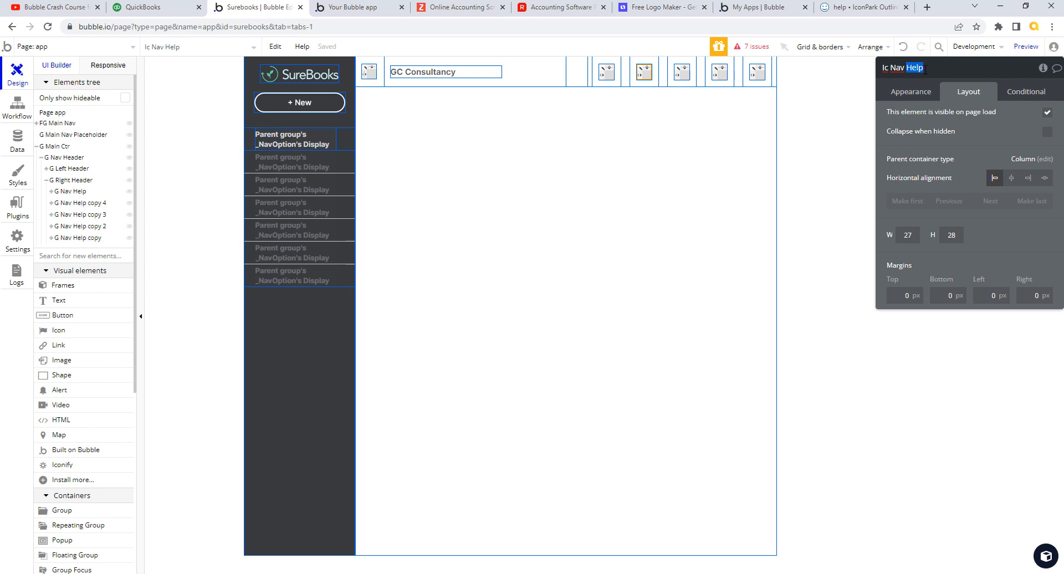
{"action": "left_click", "coordinate": [157, 8]}
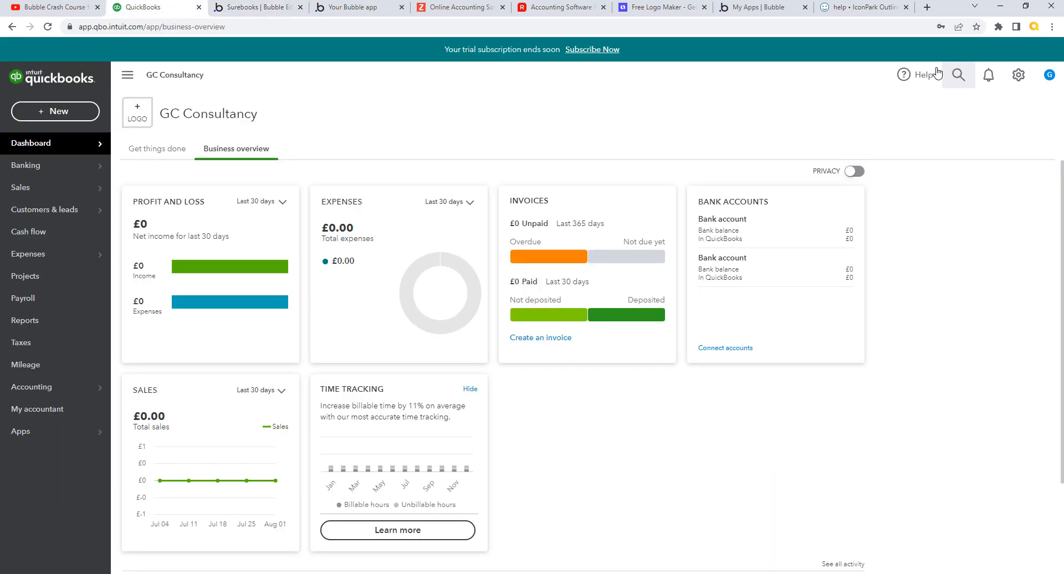
{"action": "left_click", "coordinate": [243, 8]}
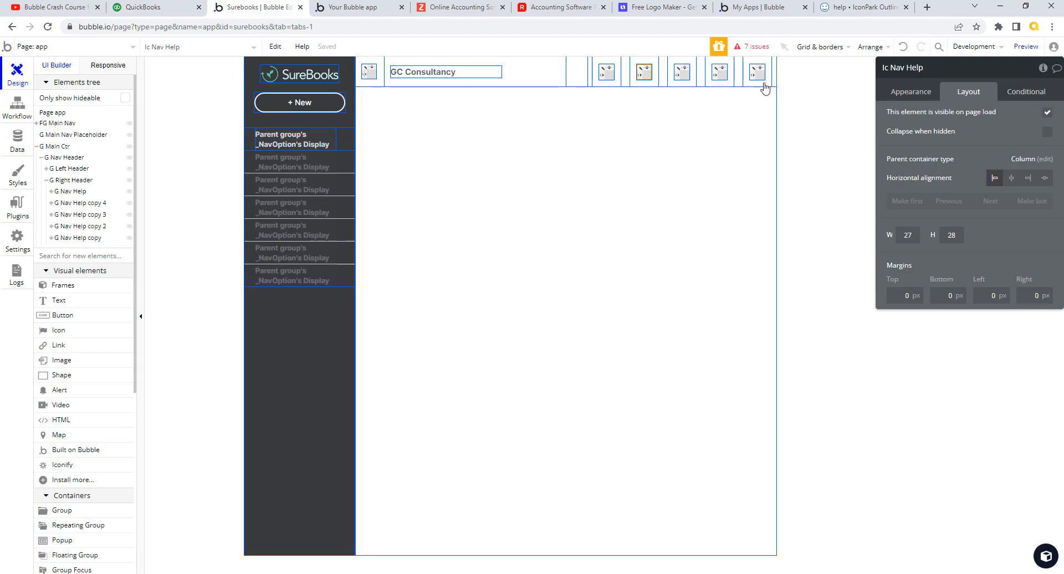
- Rename the second header icon from Ic Nav Help to Ic Nav Search
{"action": "double_click", "coordinate": [914, 67]}
{"action": "key", "text": "Caps_Lock"}
{"action": "key", "text": "Caps_Lock"}
{"action": "type", "text": "Sear"}
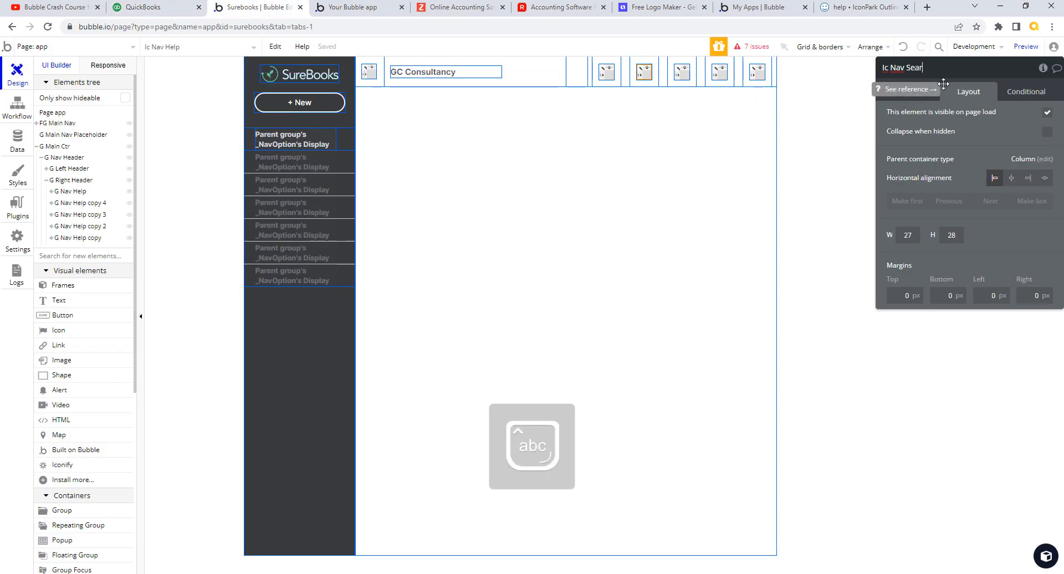
{"action": "type", "text": "ch"}
{"action": "key", "text": "Tab"}
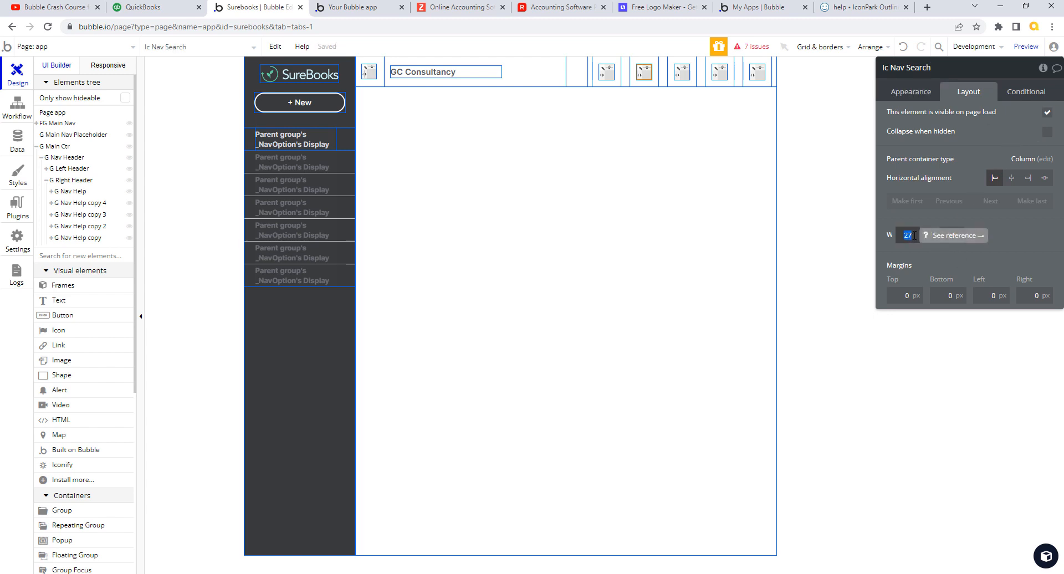
- Set the first three header icons to 26 px width and 26 px height
{"action": "left_click", "coordinate": [606, 77]}
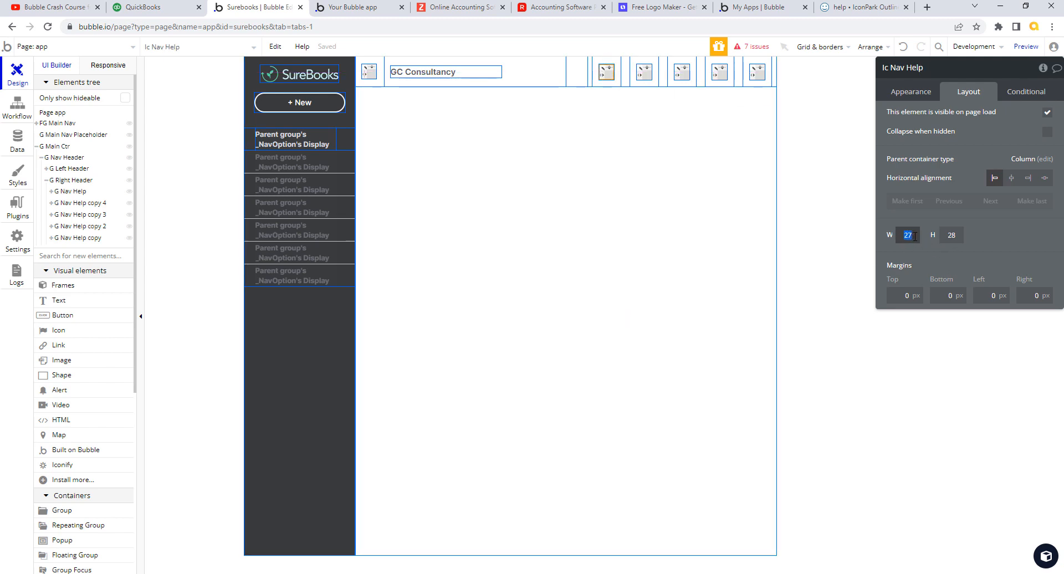
{"action": "type", "text": "26"}
{"action": "key", "text": "Tab"}
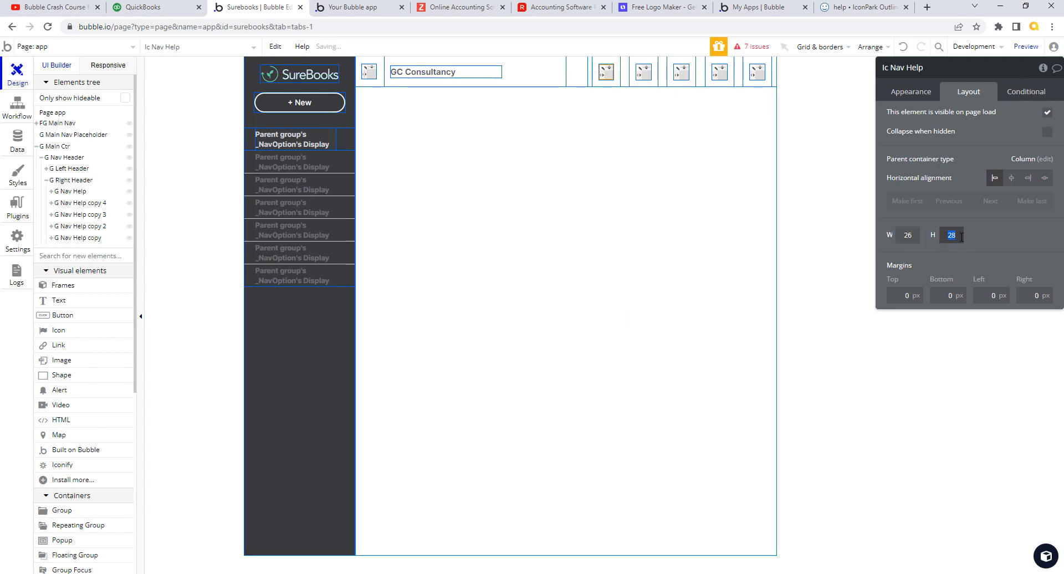
{"action": "type", "text": "26"}
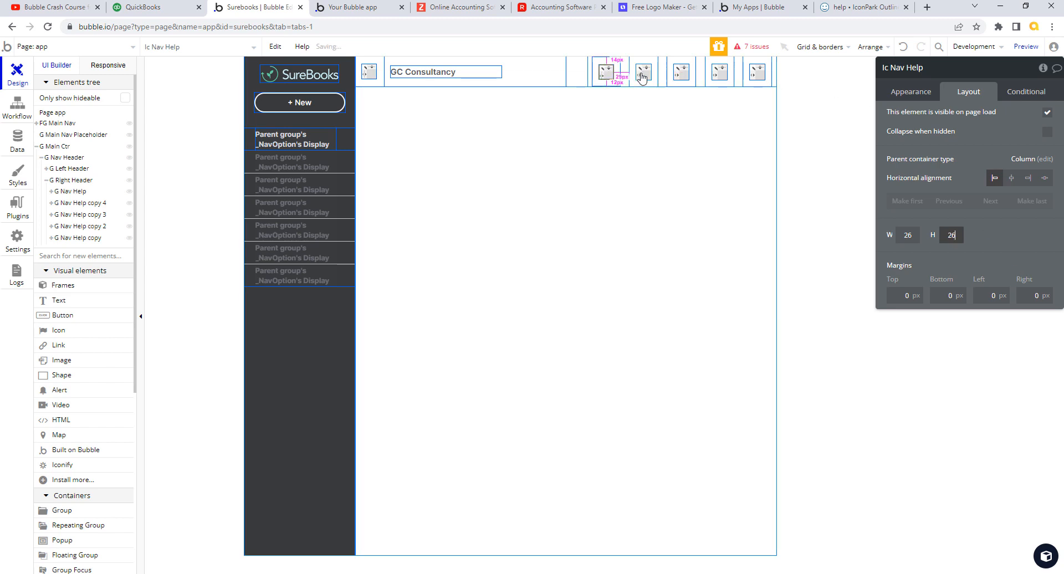
{"action": "left_click", "coordinate": [643, 74]}
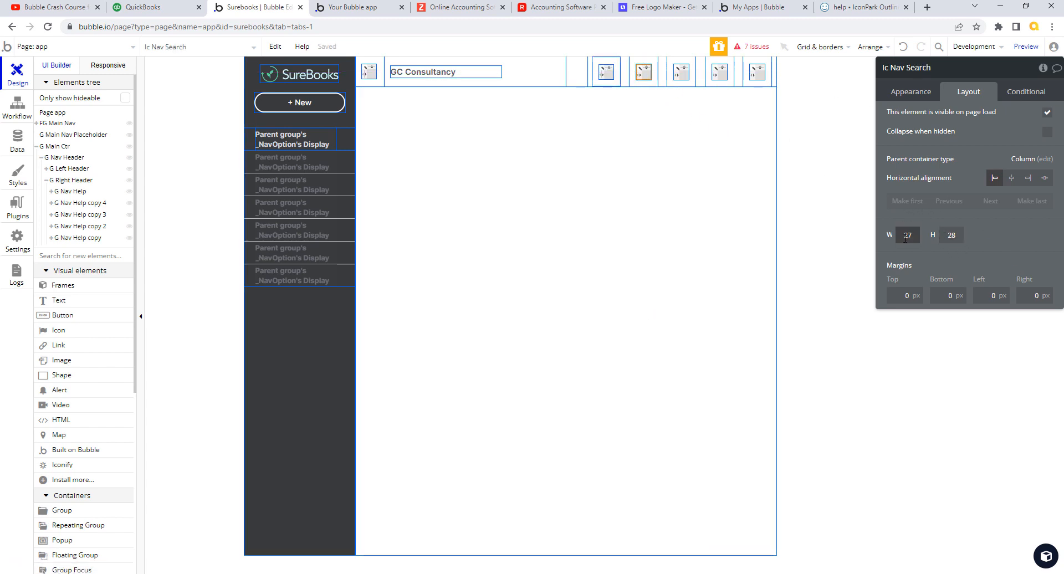
{"action": "left_click", "coordinate": [961, 237]}
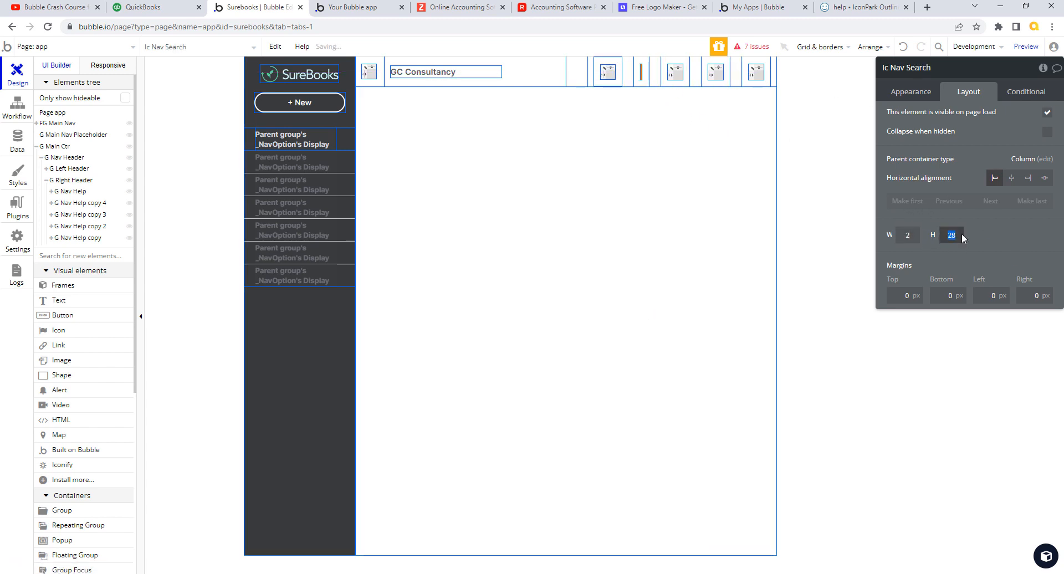
{"action": "type", "text": "26"}
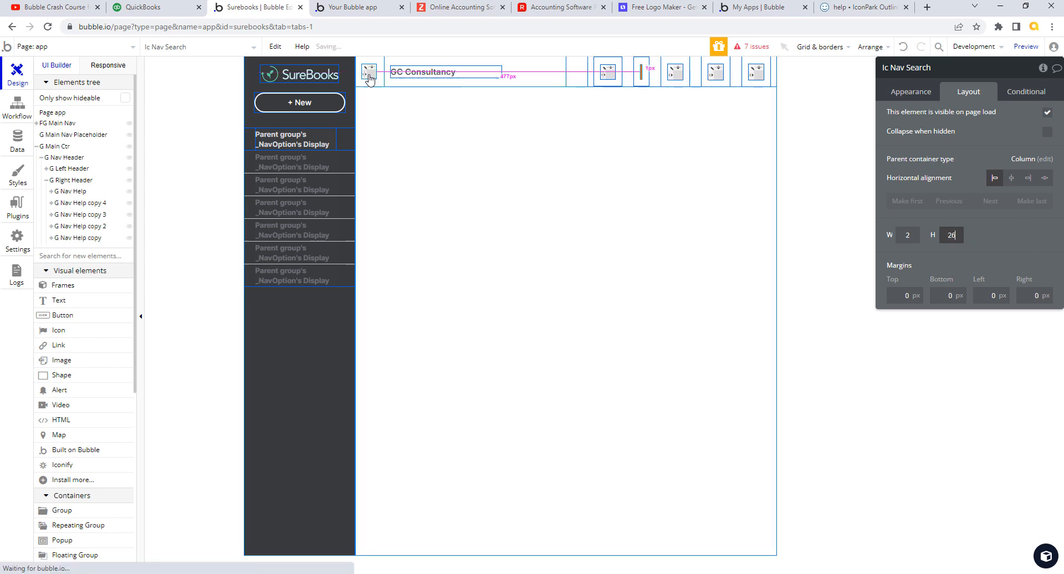
{"action": "left_click", "coordinate": [683, 82]}
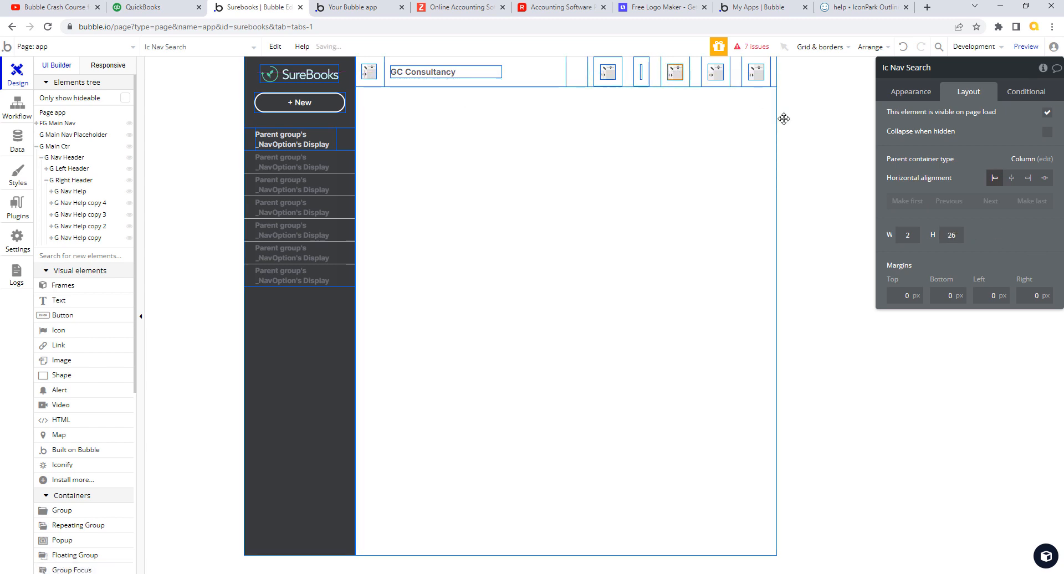
{"action": "left_click", "coordinate": [920, 242]}
{"action": "type", "text": "26"}
{"action": "left_click", "coordinate": [960, 238]}
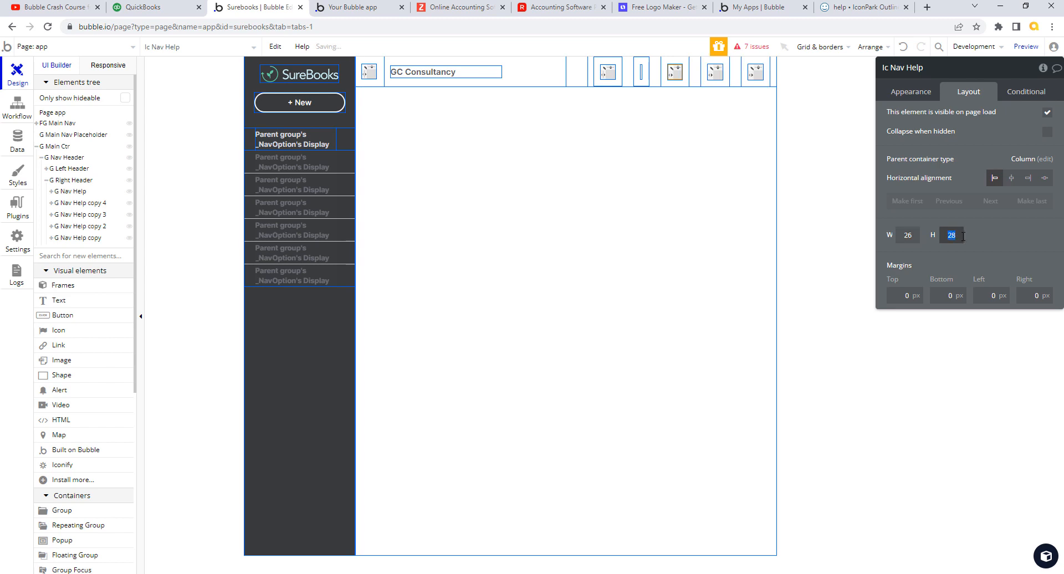
{"action": "type", "text": "26"}
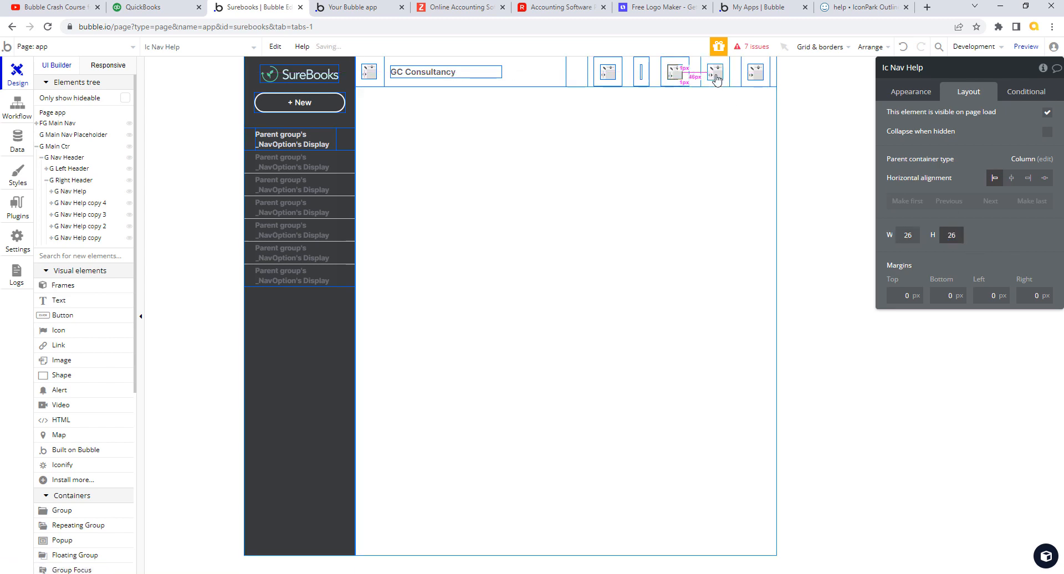
{"action": "left_click", "coordinate": [715, 78]}
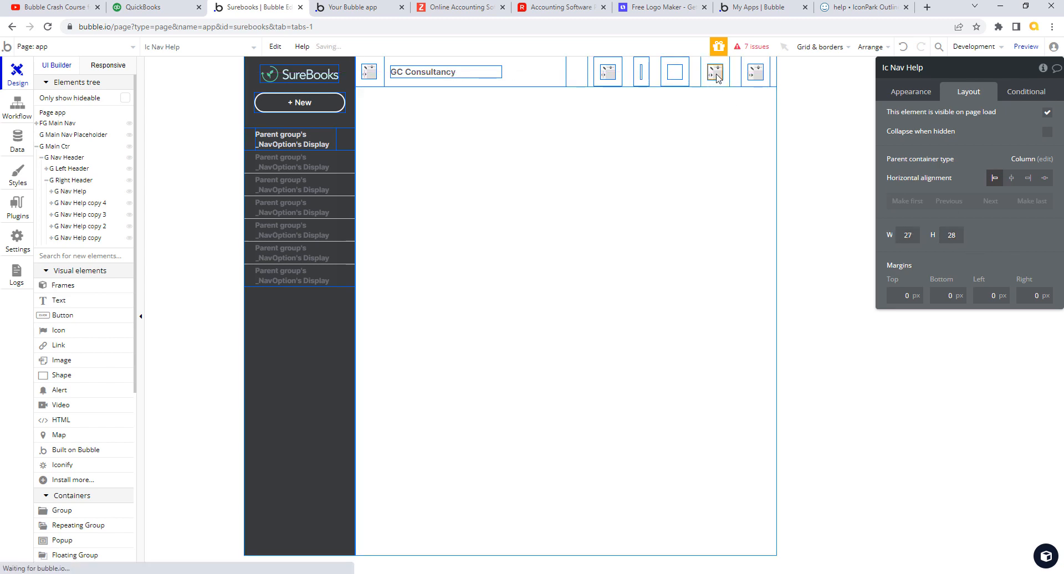
- Make the remaining header icons, including the rightmost, 26 by 26 px
{"action": "left_click", "coordinate": [641, 73]}
{"action": "left_click", "coordinate": [909, 235]}
{"action": "type", "text": "2"}
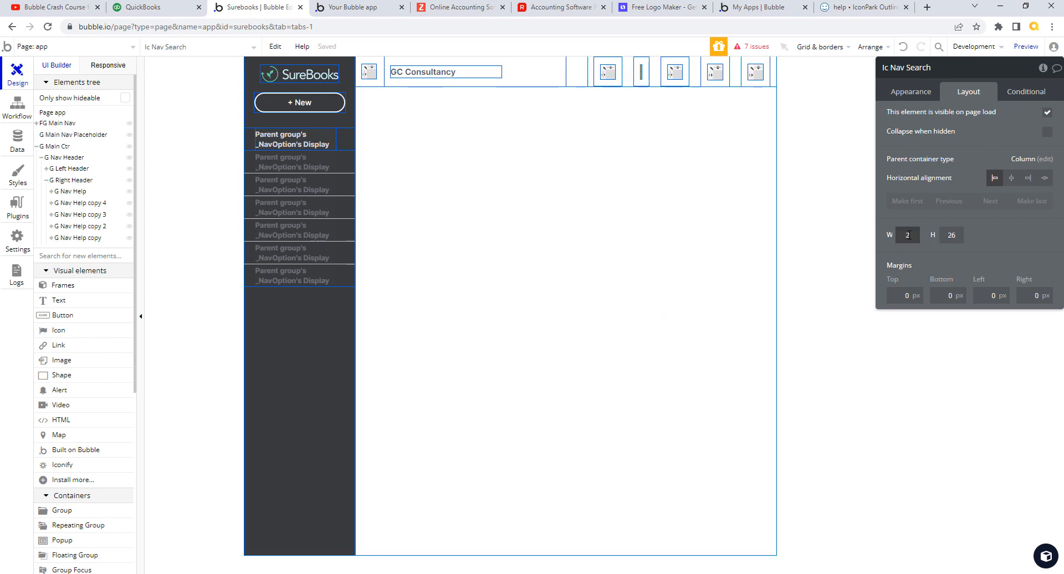
{"action": "type", "text": "6"}
{"action": "key", "text": "Tab"}
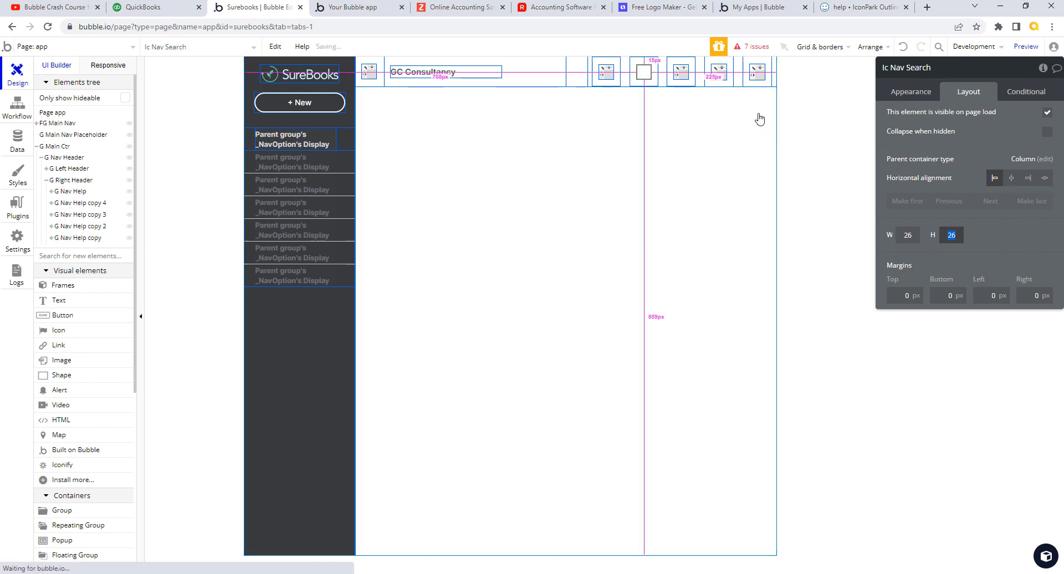
{"action": "left_click", "coordinate": [686, 79]}
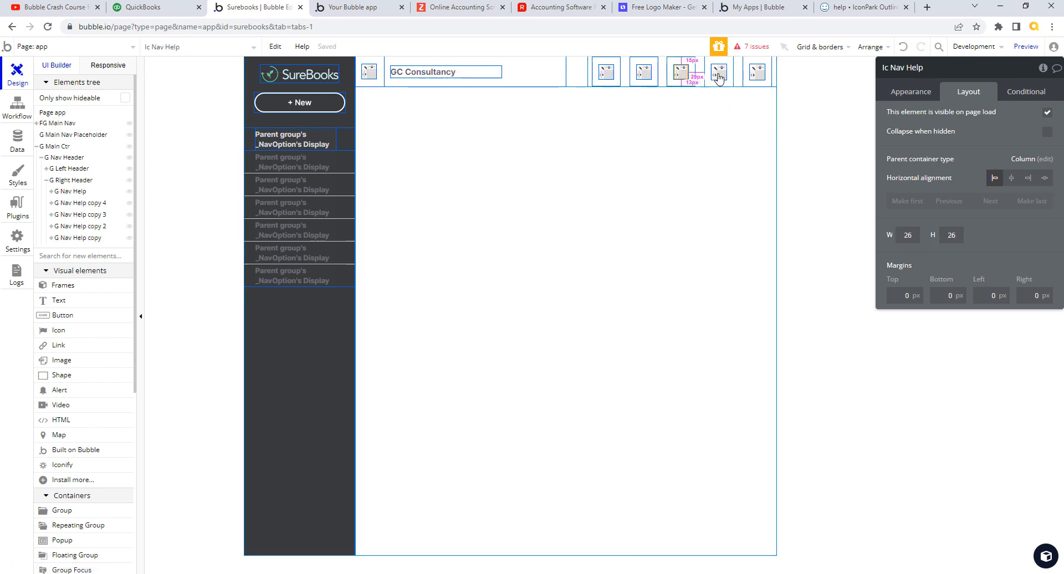
{"action": "left_click", "coordinate": [912, 232]}
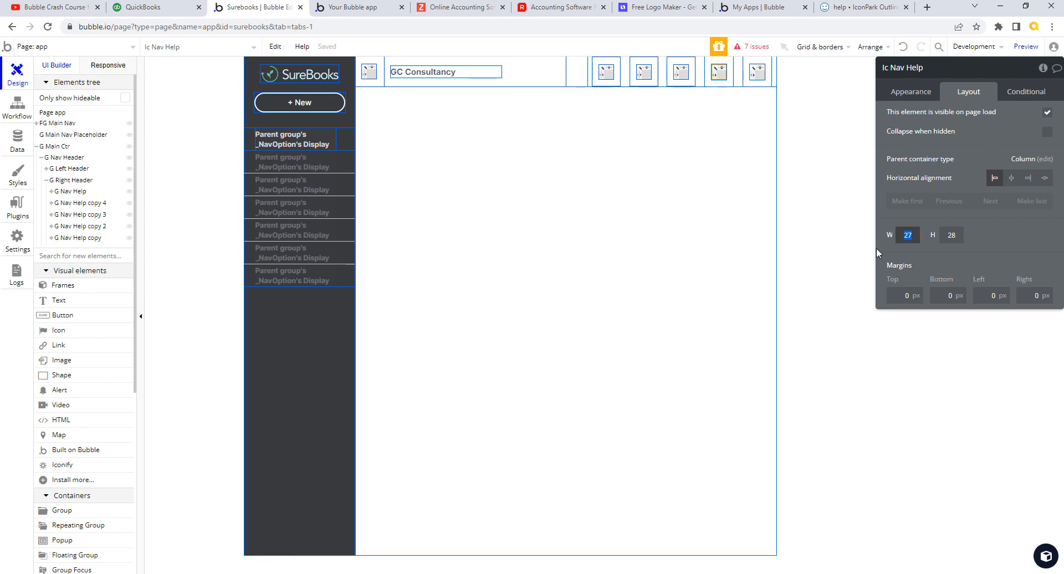
{"action": "type", "text": "26"}
{"action": "left_click", "coordinate": [951, 237]}
{"action": "type", "text": "2"}
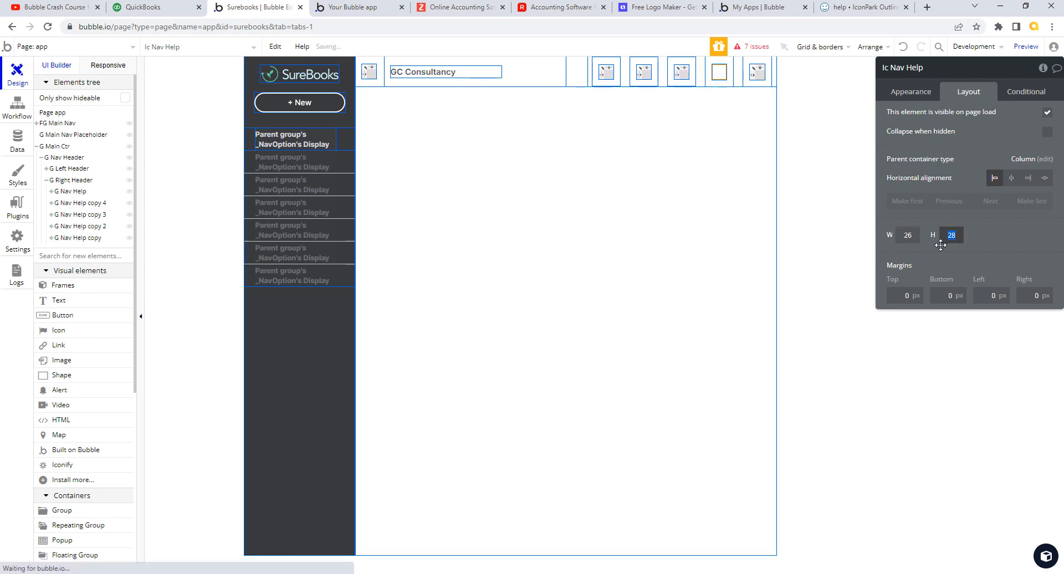
{"action": "type", "text": "6"}
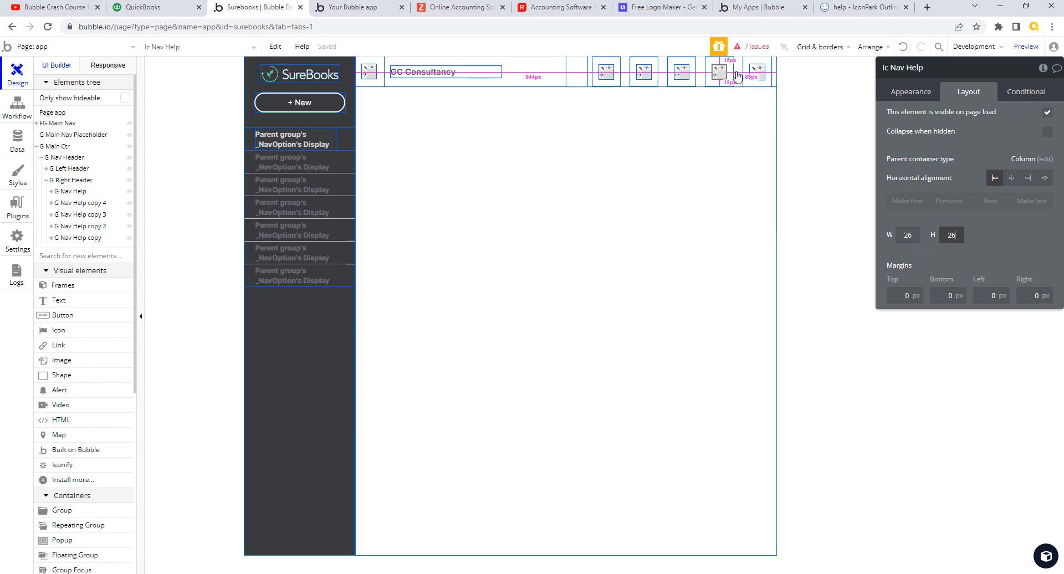
{"action": "left_click", "coordinate": [756, 71]}
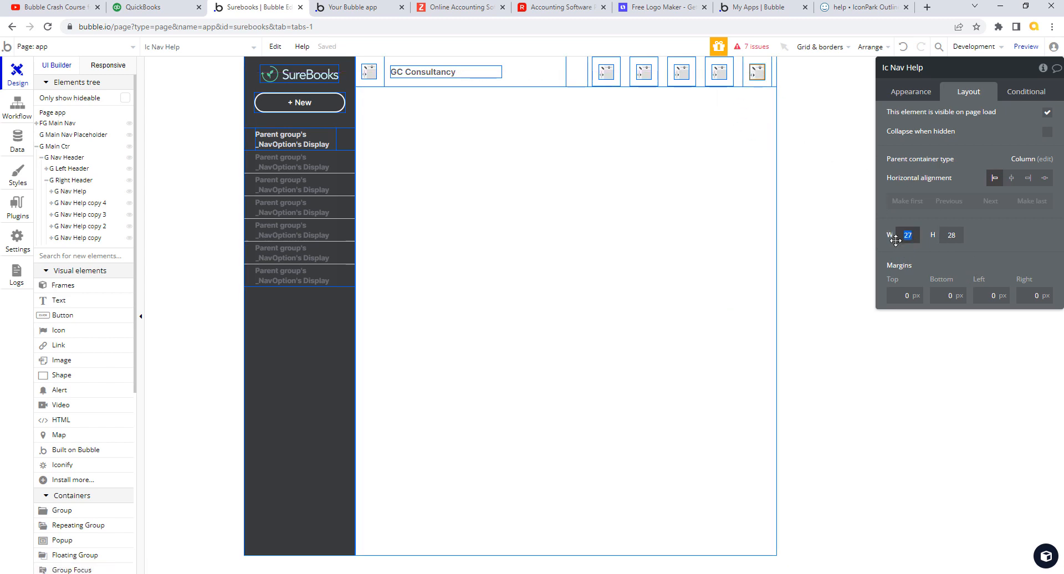
{"action": "type", "text": "26"}
{"action": "key", "text": "Tab"}
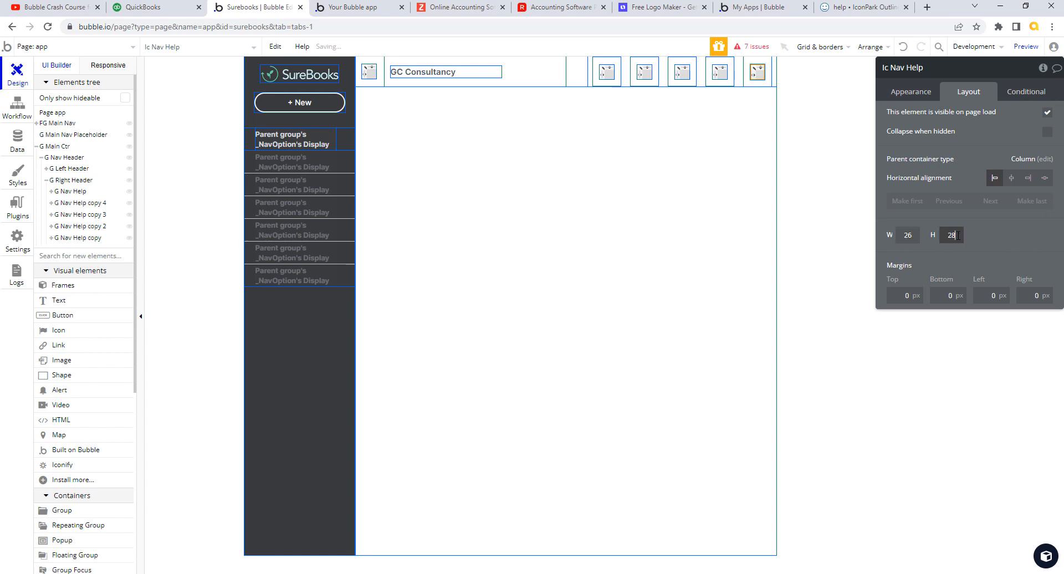
{"action": "type", "text": "26"}
{"action": "key", "text": "Tab"}
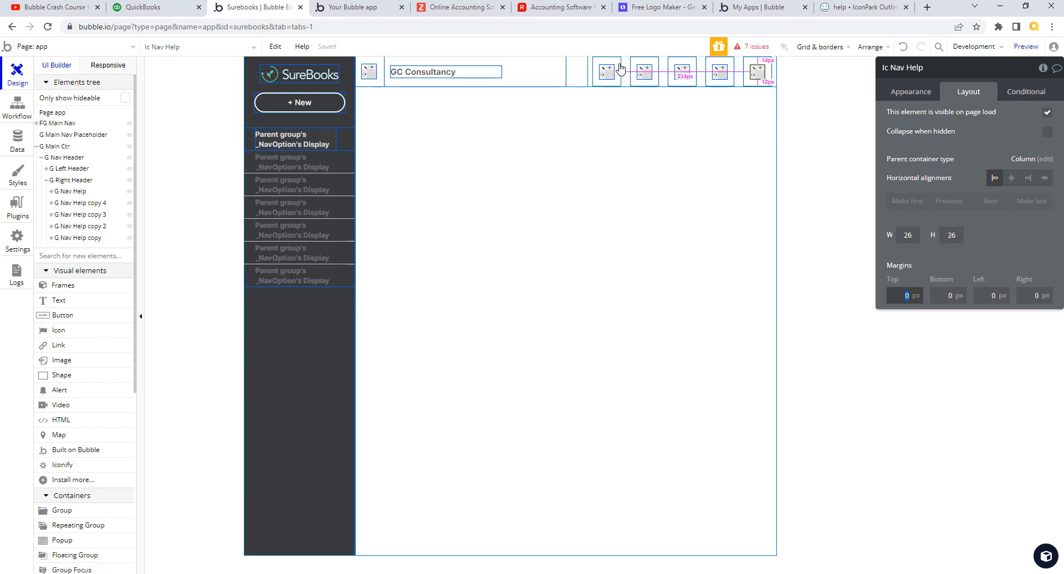
{"action": "left_click", "coordinate": [680, 72]}
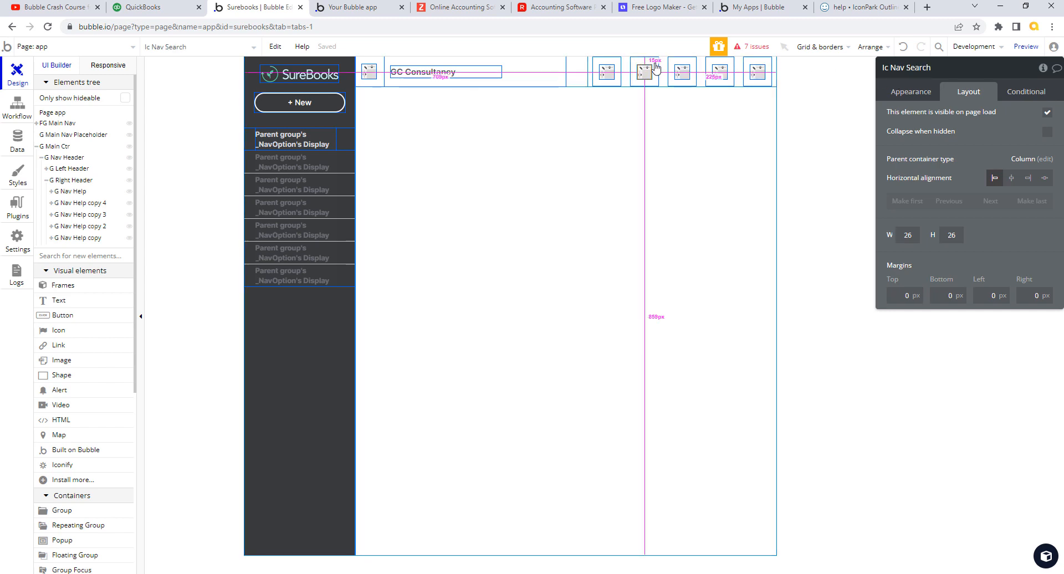
- Rename the group G Nav Help copy 4 to G Nav Search
{"action": "left_click", "coordinate": [932, 68]}
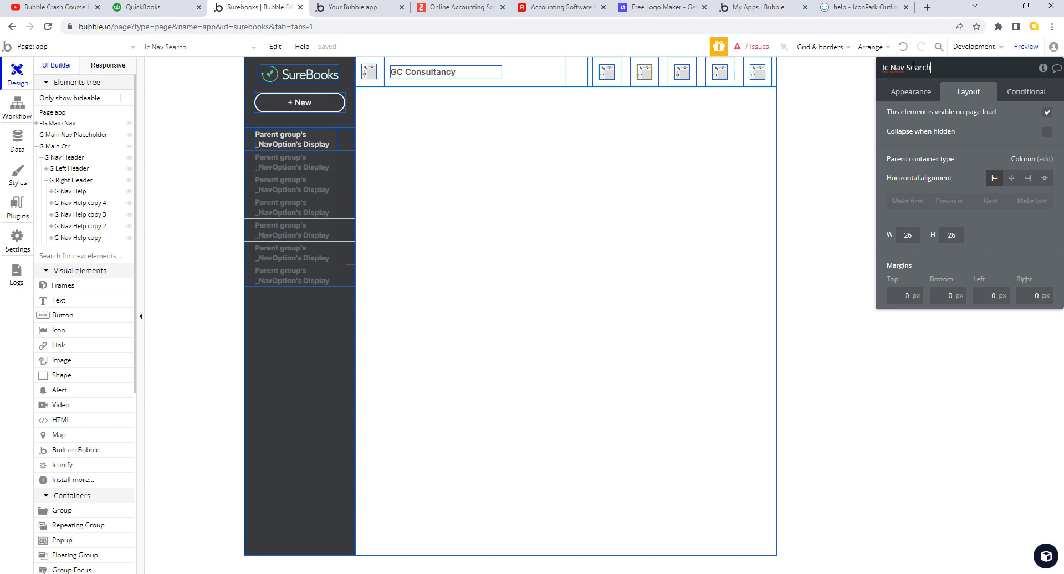
{"action": "left_click_drag", "start_coordinate": [932, 68], "coordinate": [894, 69]}
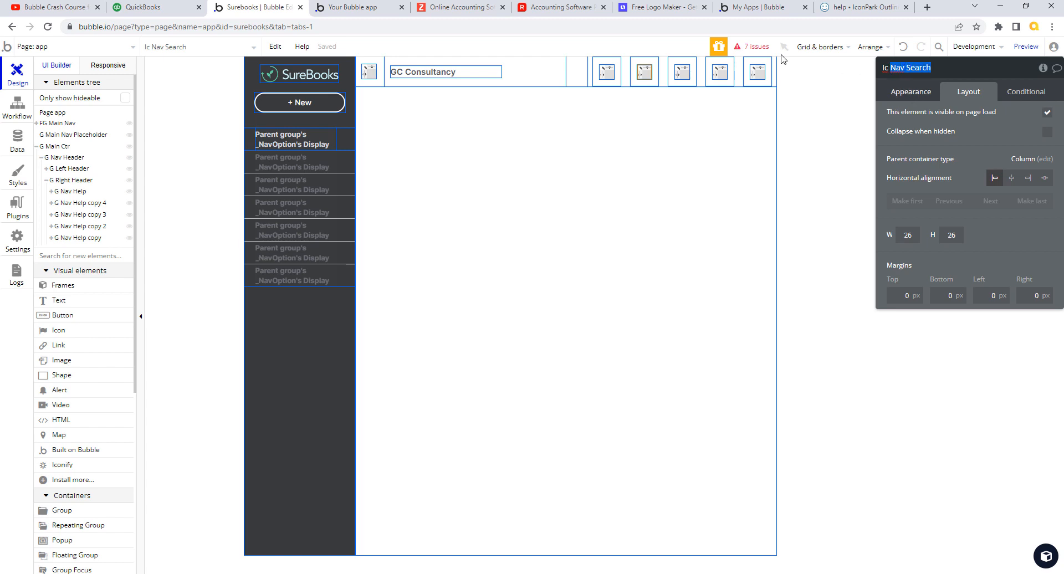
{"action": "left_click", "coordinate": [644, 72]}
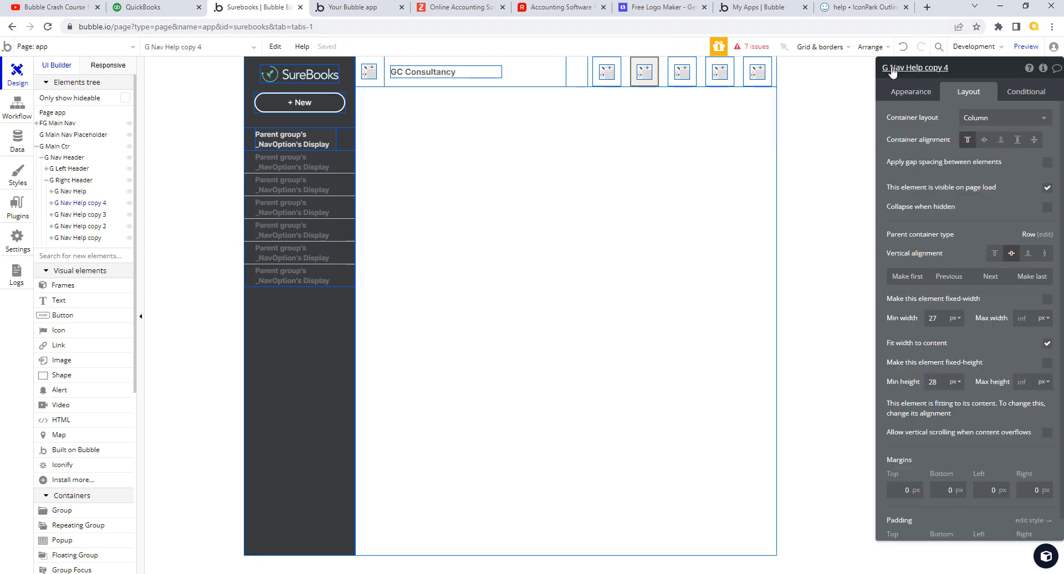
{"action": "left_click", "coordinate": [897, 68]}
{"action": "left_click_drag", "start_coordinate": [906, 68], "coordinate": [944, 67]}
{"action": "type", "text": "Nav Search"}
{"action": "key", "text": "Tab"}
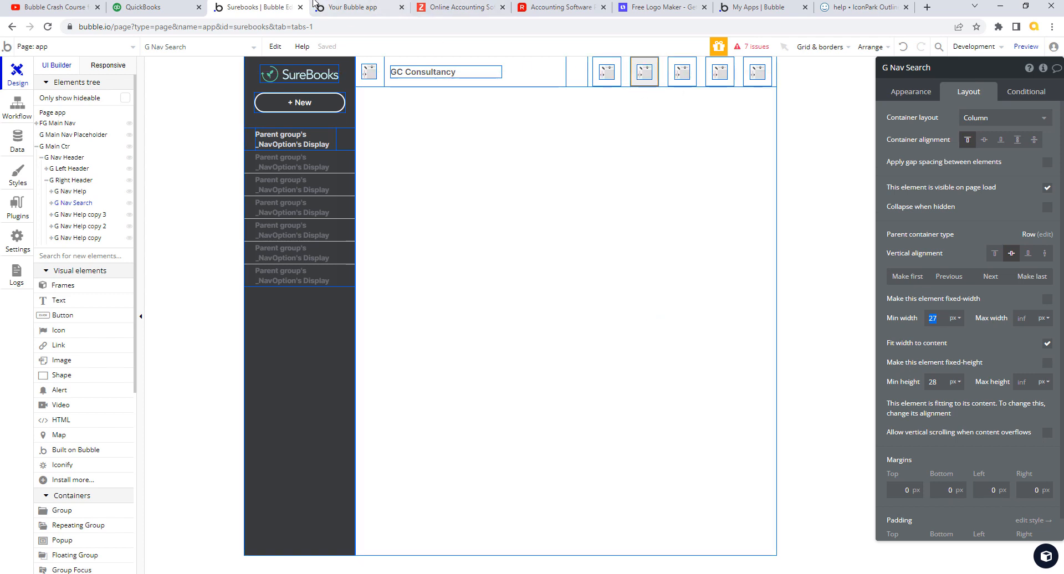
- Check the app preview, then bring up the Iconify help icon page
{"action": "left_click", "coordinate": [344, 7]}
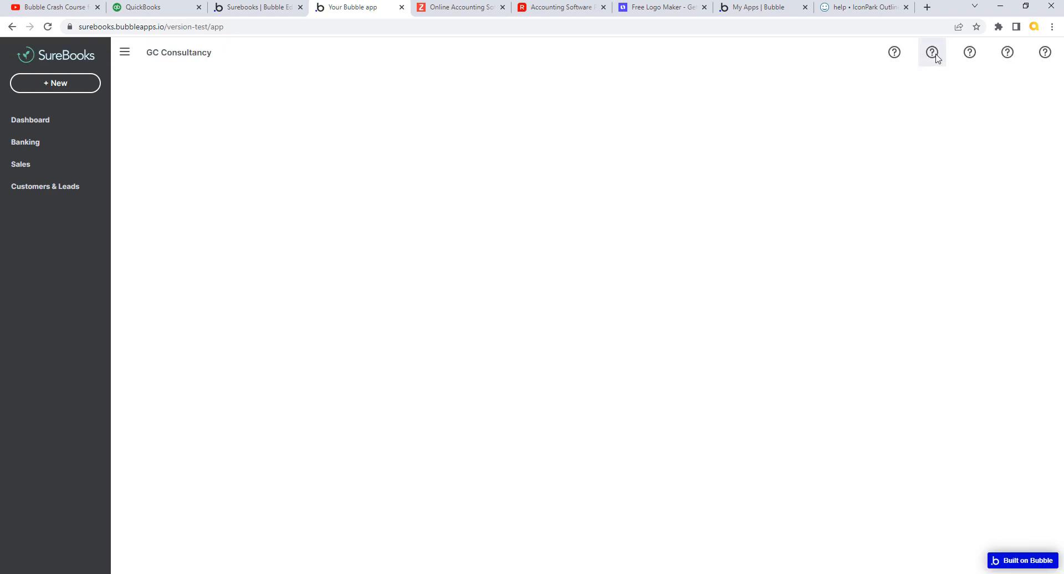
{"action": "left_click", "coordinate": [256, 16]}
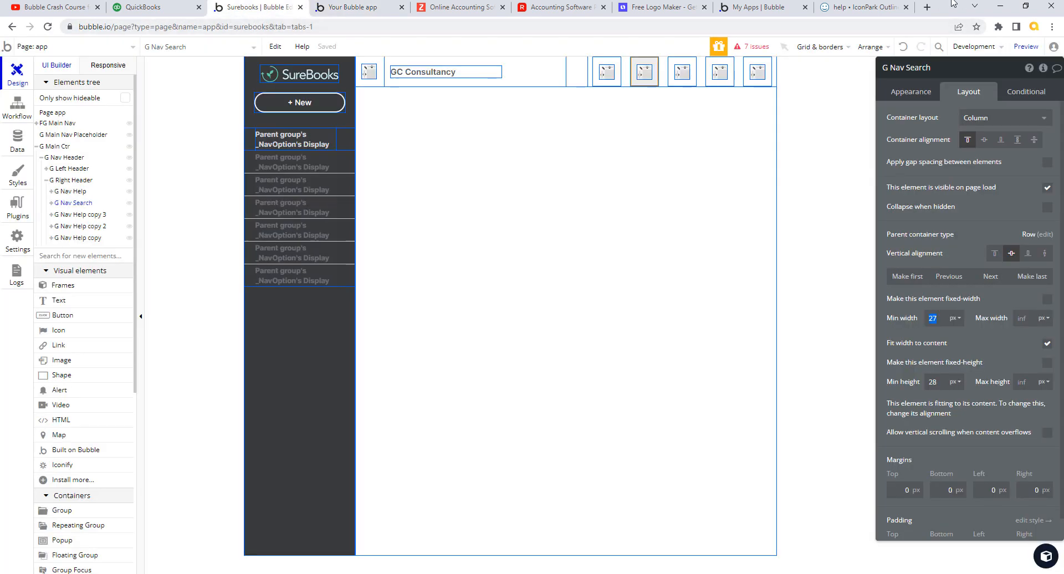
{"action": "left_click", "coordinate": [865, 9]}
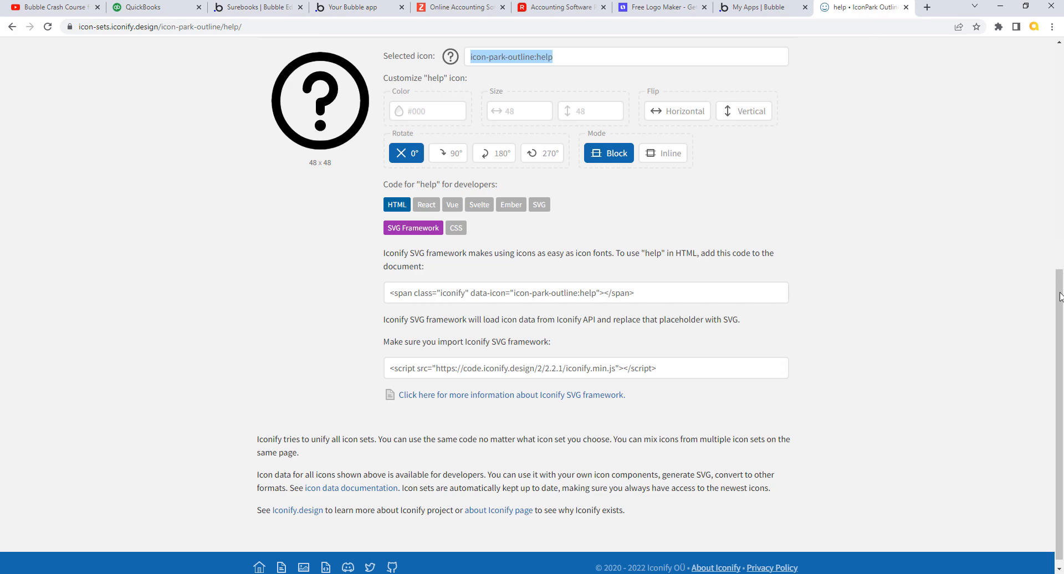
- Search IconPark Outline for 'search' and copy the name icon-park-outline:search
{"action": "left_click_drag", "start_coordinate": [1059, 297], "coordinate": [1059, 125]}
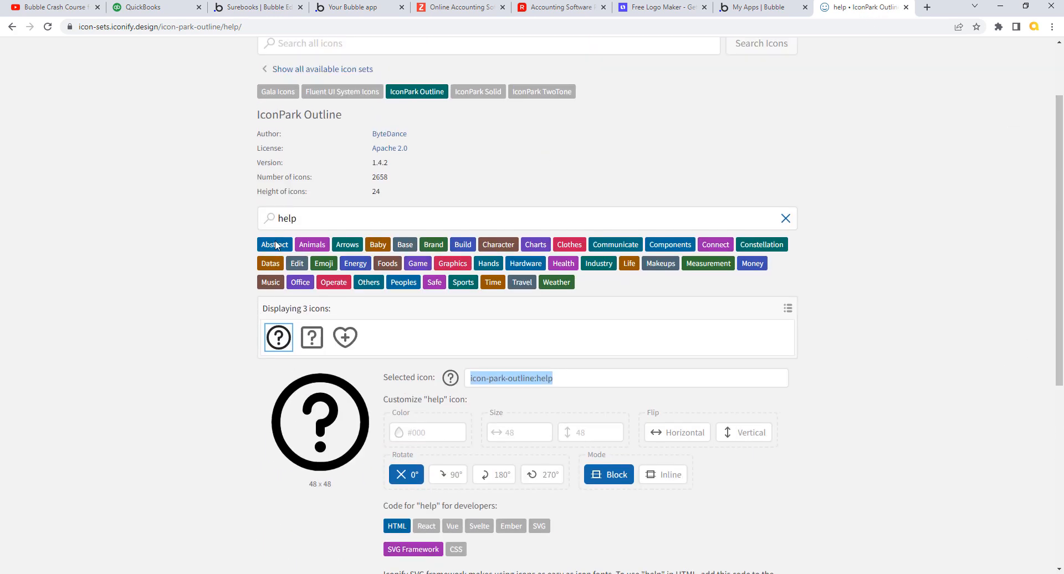
{"action": "double_click", "coordinate": [298, 218]}
{"action": "type", "text": "search"}
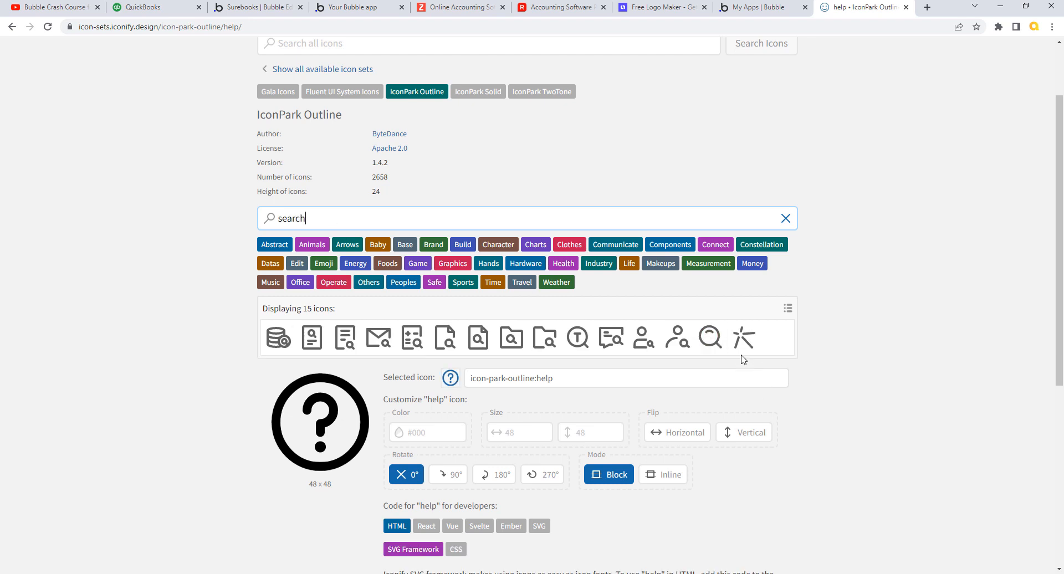
{"action": "left_click", "coordinate": [712, 338]}
{"action": "scroll", "coordinate": [654, 394], "scroll_direction": "down", "scroll_amount": 6}
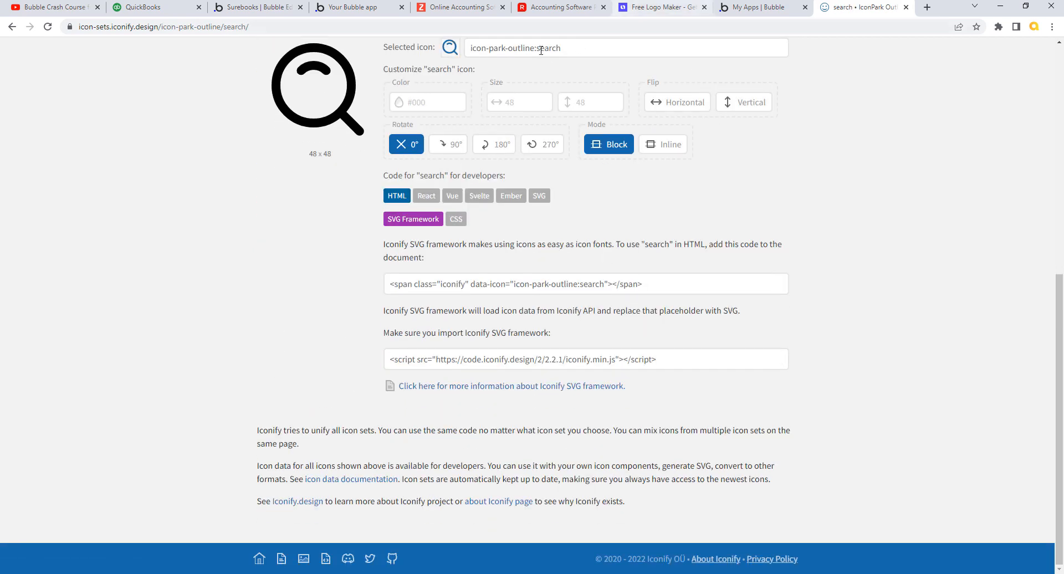
{"action": "left_click_drag", "start_coordinate": [568, 51], "coordinate": [452, 56]}
{"action": "key", "text": "ctrl+c"}
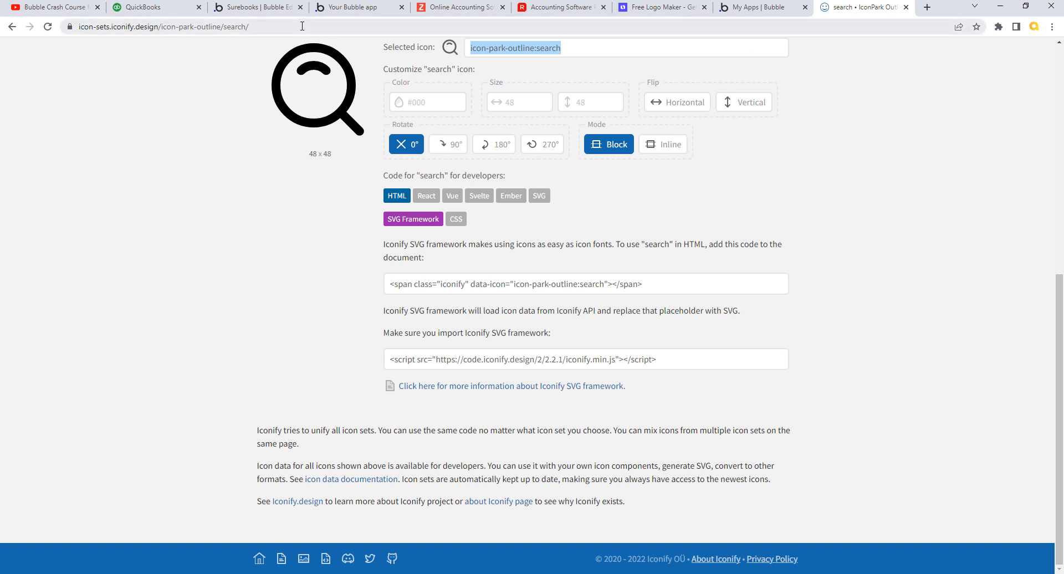
{"action": "left_click", "coordinate": [264, 12]}
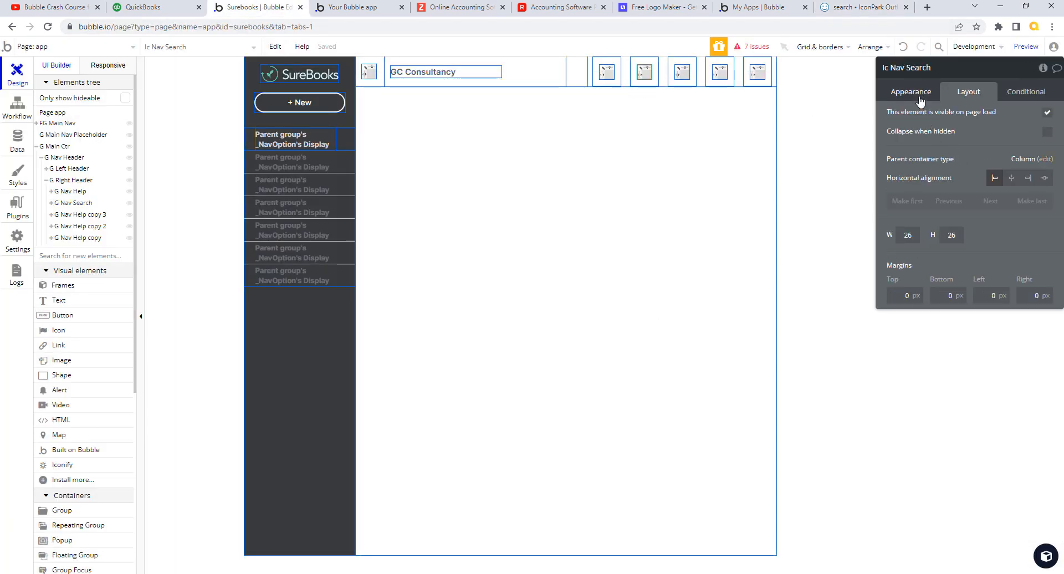
- Change Ic Nav Search's icon name to icon-park-outline:search
{"action": "left_click", "coordinate": [914, 93]}
{"action": "triple_click", "coordinate": [996, 119]}
{"action": "key", "text": "ctrl+v"}
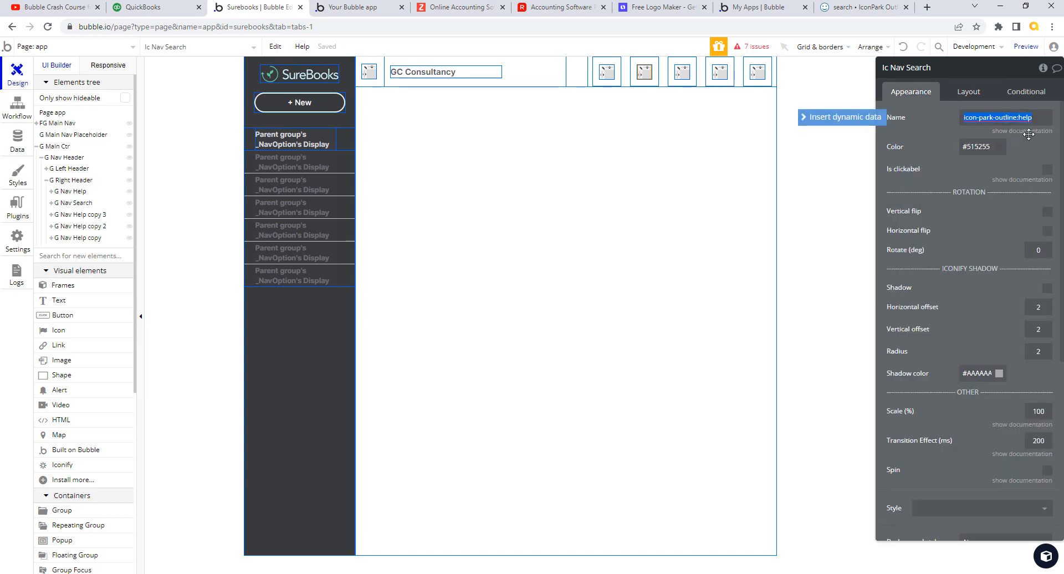
{"action": "left_click", "coordinate": [938, 141]}
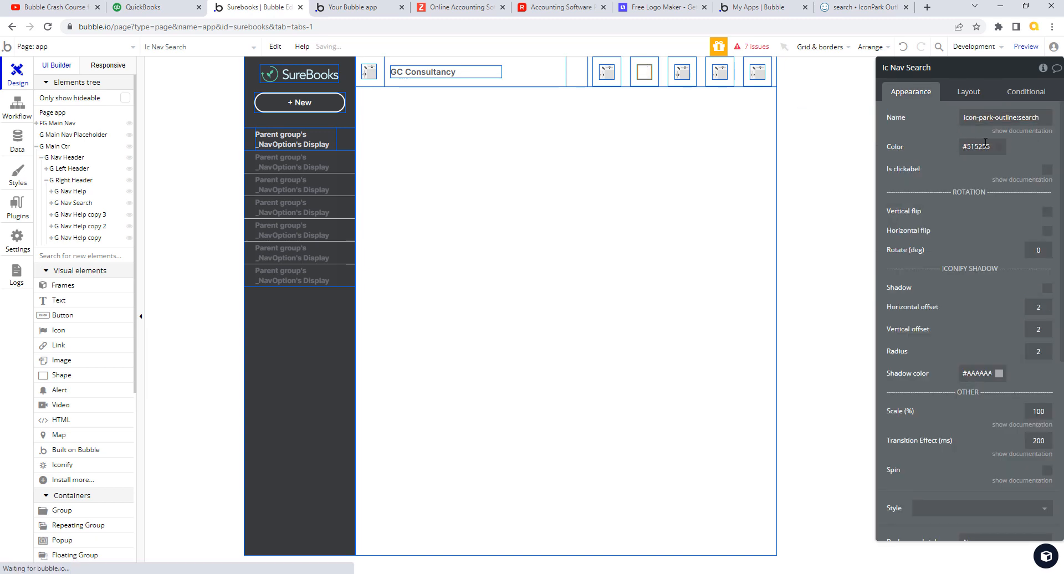
- Compare the SureBooks preview header with QuickBooks to confirm the magnifier icon
{"action": "left_click", "coordinate": [341, 7]}
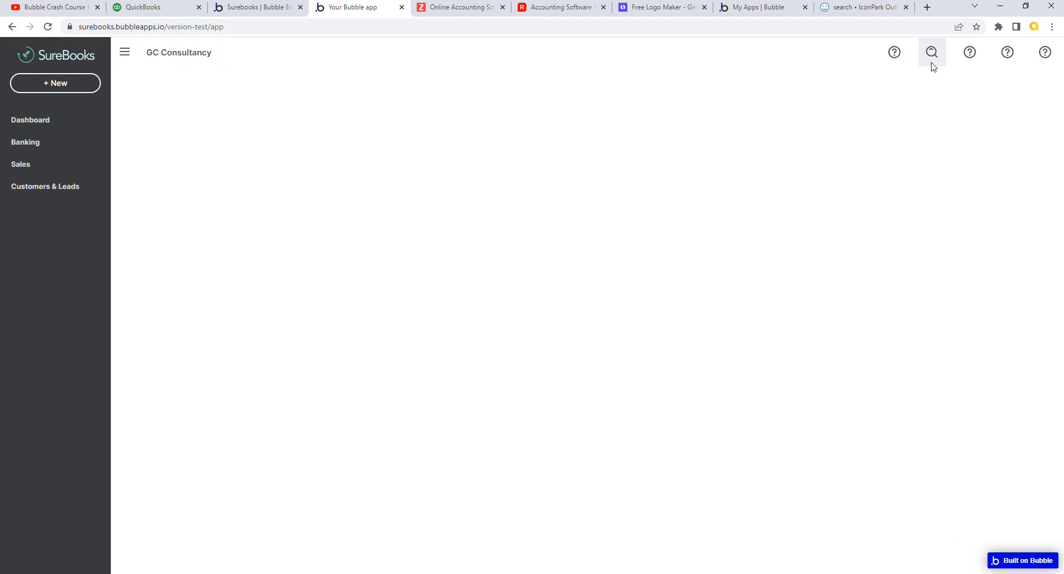
{"action": "left_click", "coordinate": [151, 11]}
{"action": "left_click", "coordinate": [372, 12]}
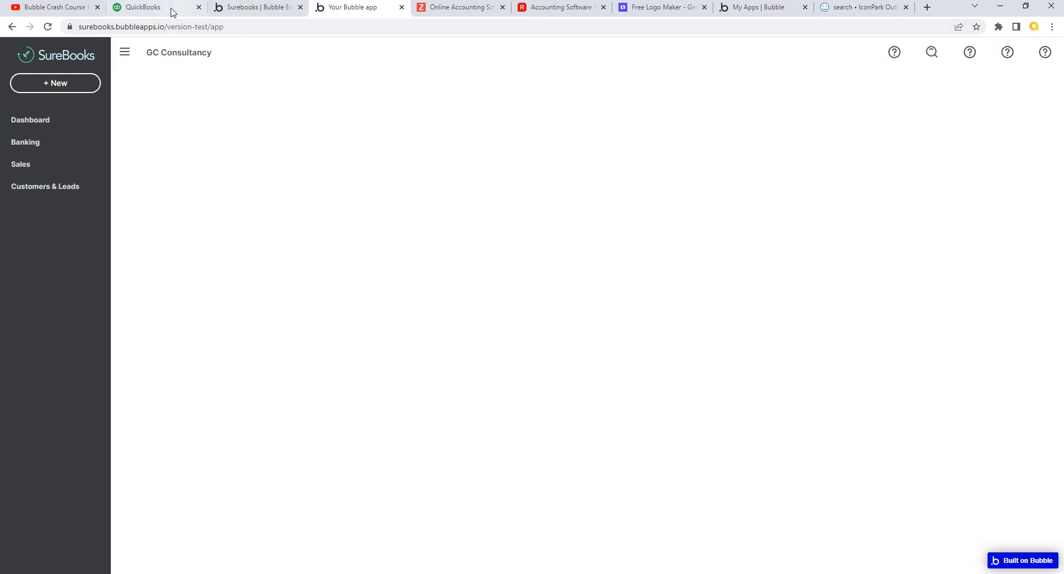
- Switch from the SureBooks preview back to the 'Surebooks | Bubble Editor' tab
{"action": "left_click", "coordinate": [257, 7]}
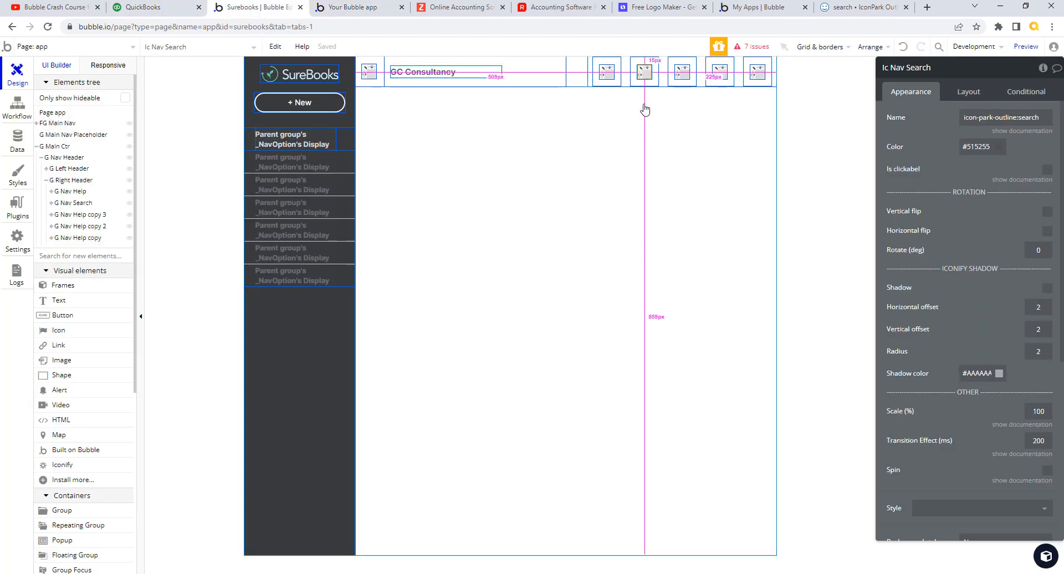
- Give G Nav Help a fixed 52 px width and a 100% minimum height
{"action": "left_click", "coordinate": [619, 70]}
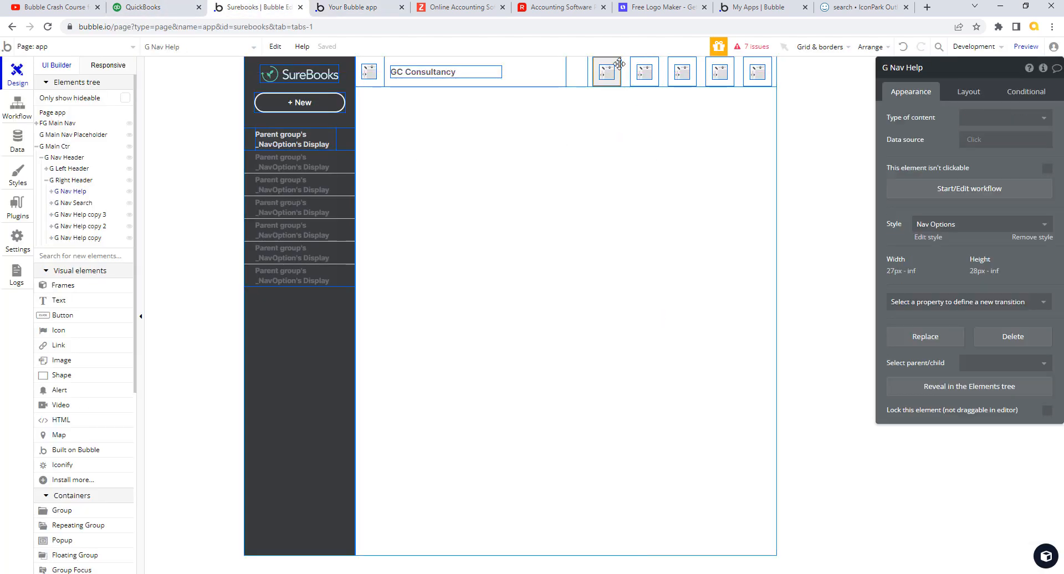
{"action": "left_click", "coordinate": [980, 93]}
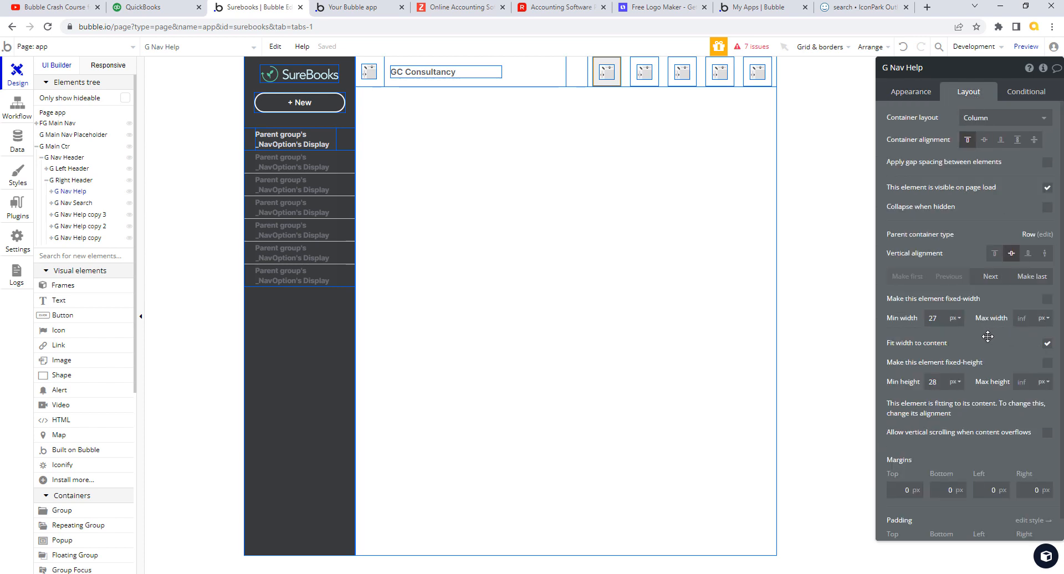
{"action": "left_click", "coordinate": [380, 76]}
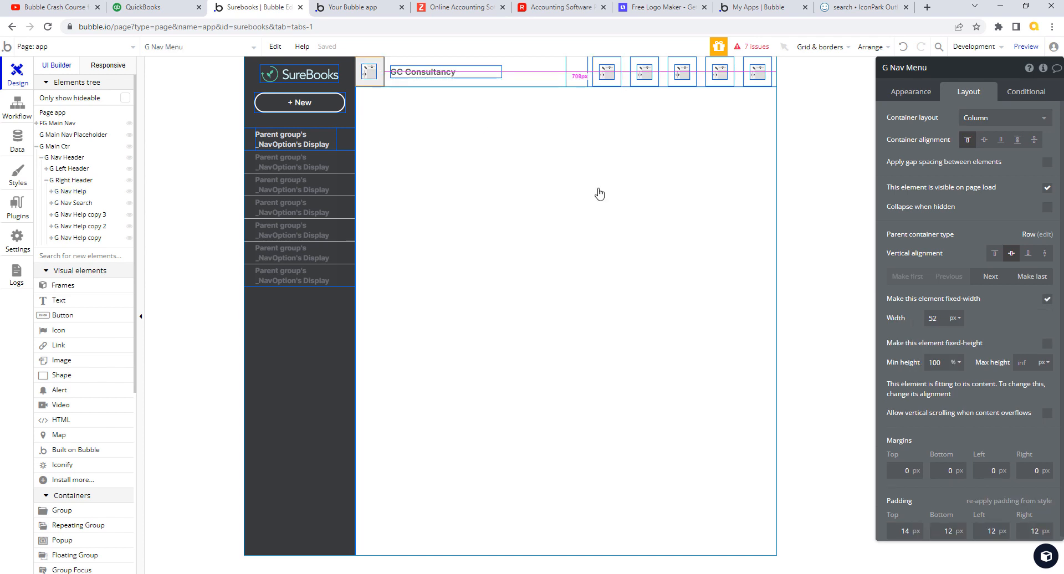
{"action": "left_click", "coordinate": [606, 72]}
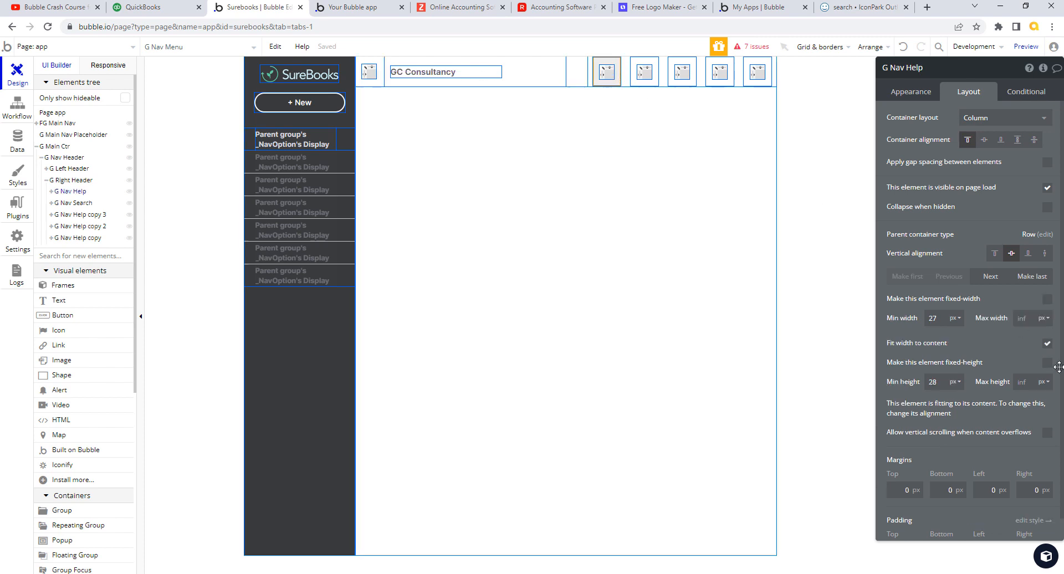
{"action": "double_click", "coordinate": [942, 318]}
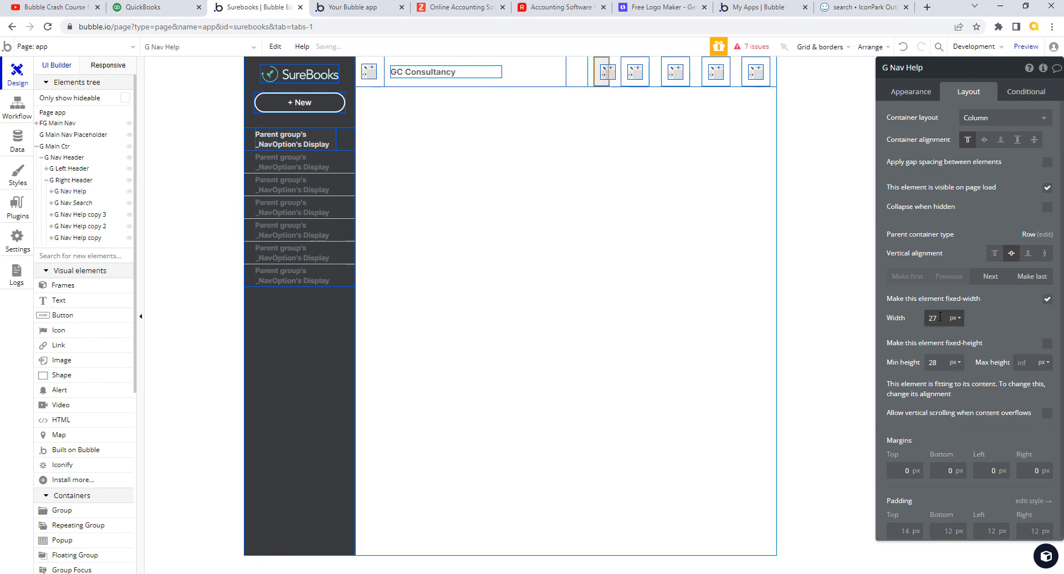
{"action": "left_click_drag", "start_coordinate": [941, 317], "coordinate": [902, 320]}
{"action": "type", "text": "52"}
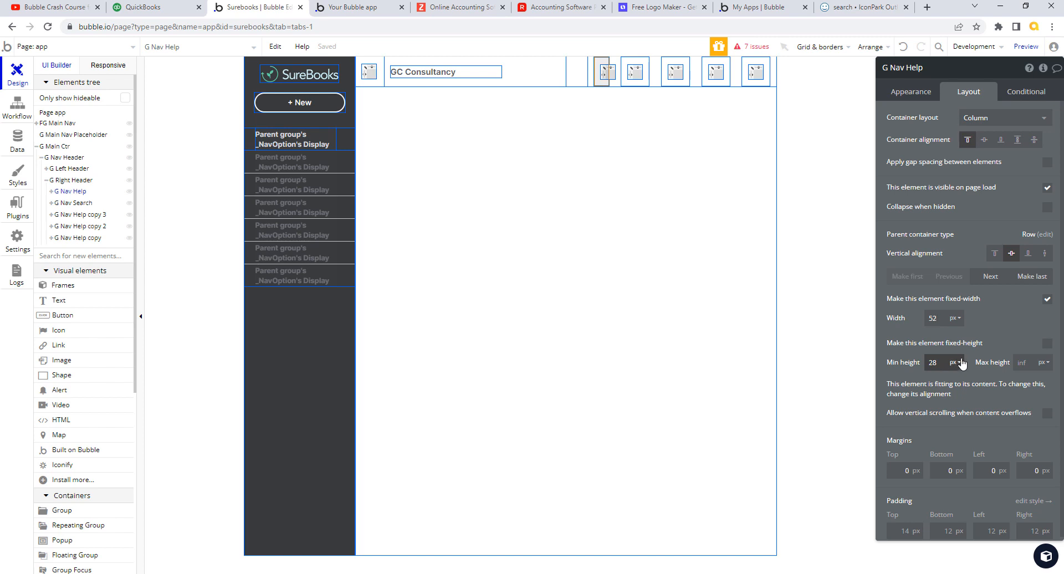
{"action": "left_click", "coordinate": [962, 363]}
{"action": "left_click", "coordinate": [955, 367]}
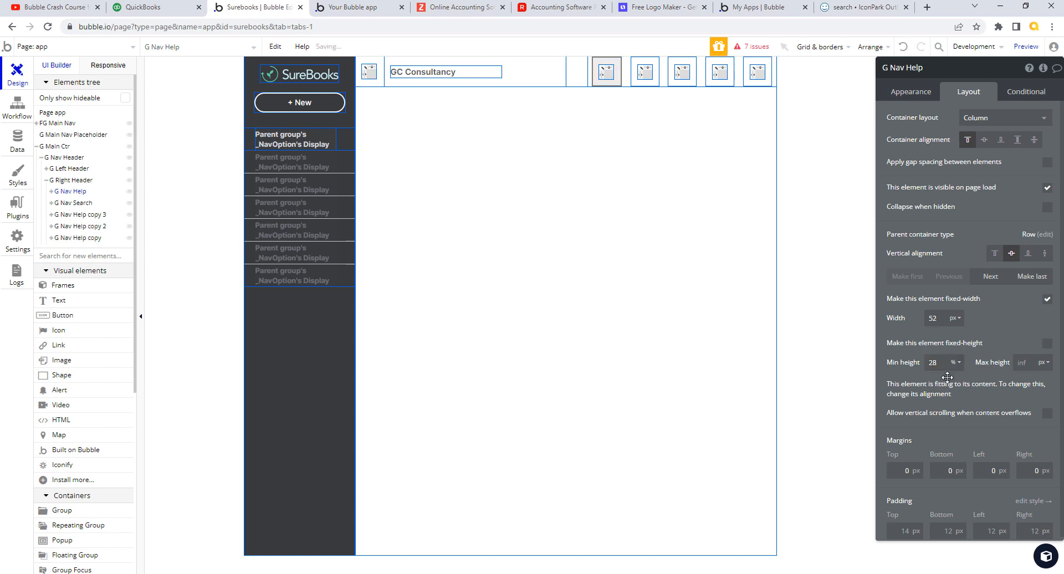
{"action": "left_click_drag", "start_coordinate": [941, 363], "coordinate": [902, 362]}
{"action": "type", "text": "100"}
- Give G Nav Search the same fixed 52 px width and 100% minimum height
{"action": "left_click", "coordinate": [663, 82]}
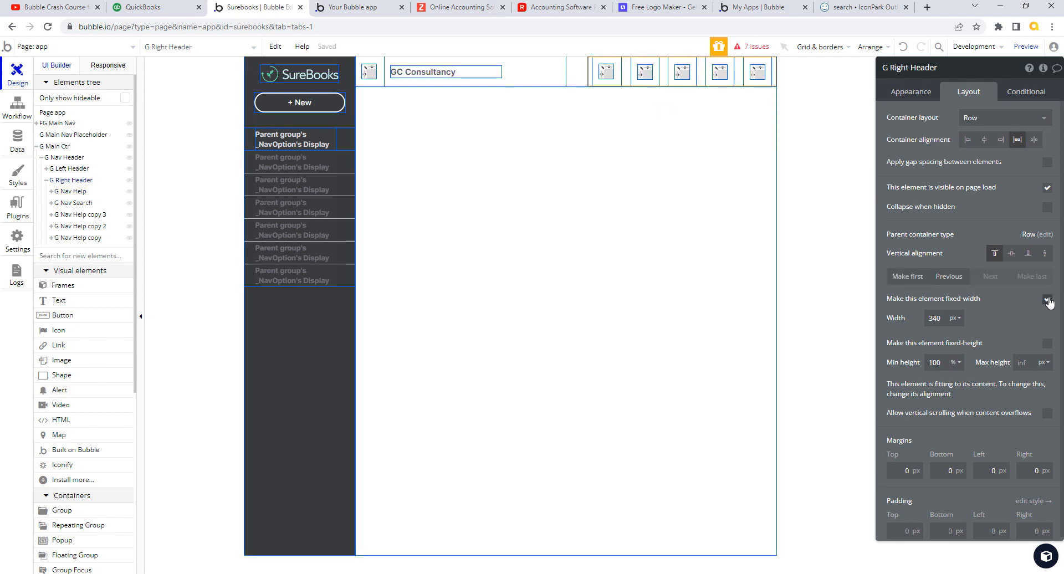
{"action": "left_click", "coordinate": [654, 62]}
{"action": "left_click_drag", "start_coordinate": [937, 318], "coordinate": [908, 317]}
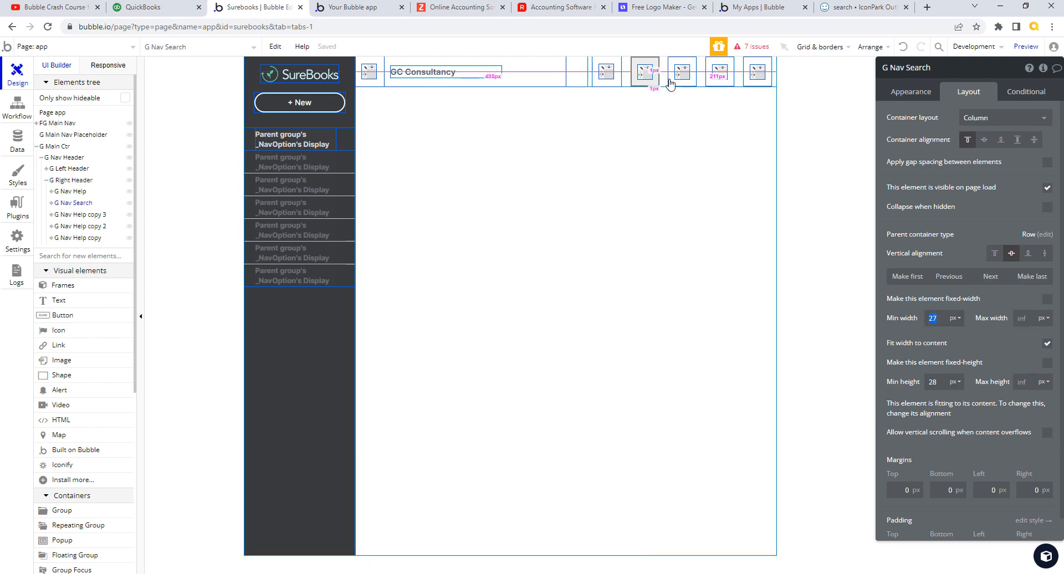
{"action": "left_click", "coordinate": [616, 84]}
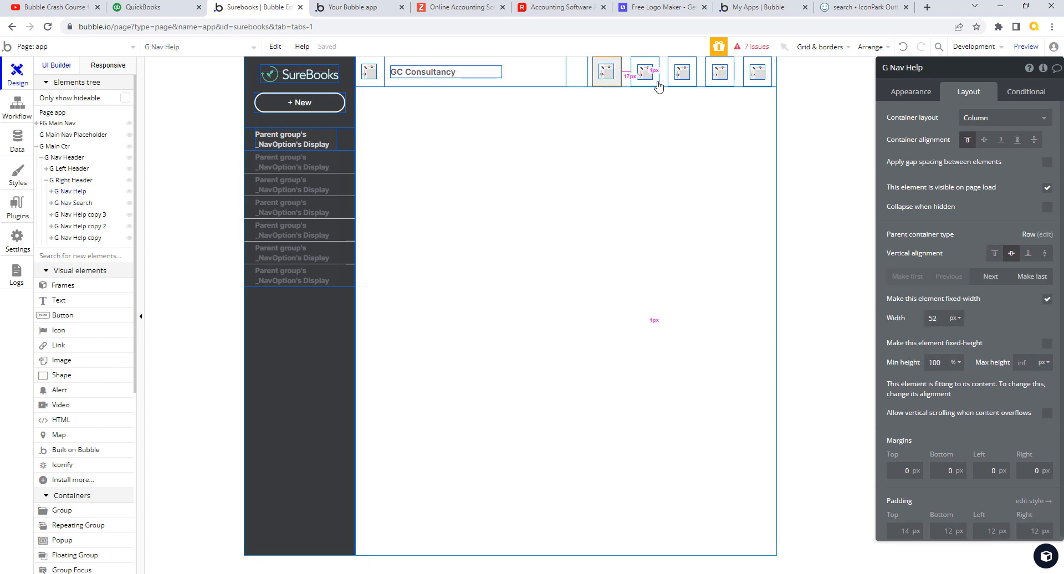
{"action": "left_click", "coordinate": [658, 83]}
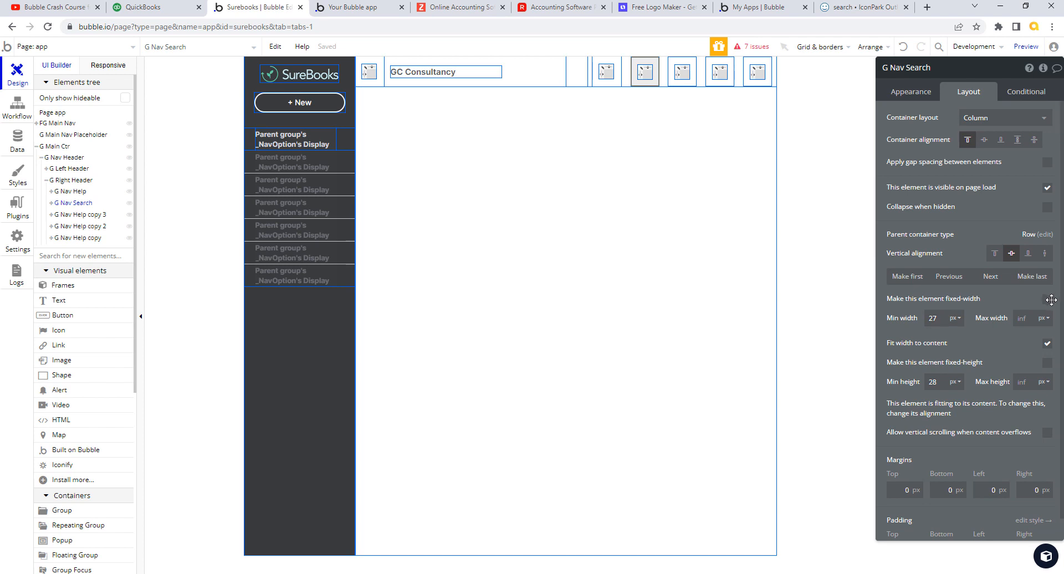
{"action": "left_click_drag", "start_coordinate": [935, 320], "coordinate": [889, 315]}
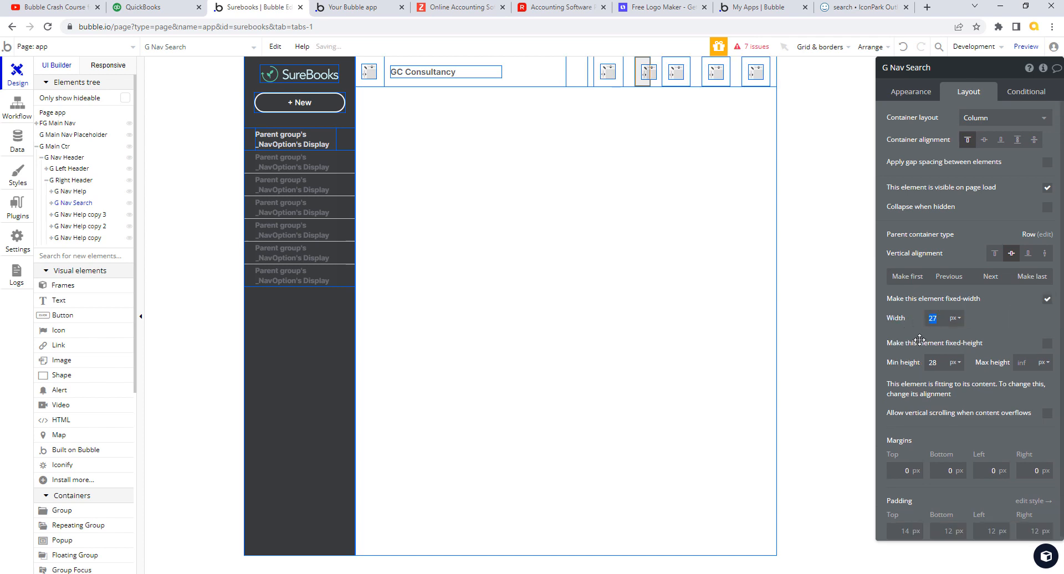
{"action": "type", "text": "52"}
{"action": "left_click_drag", "start_coordinate": [938, 363], "coordinate": [901, 368]}
{"action": "type", "text": "1"}
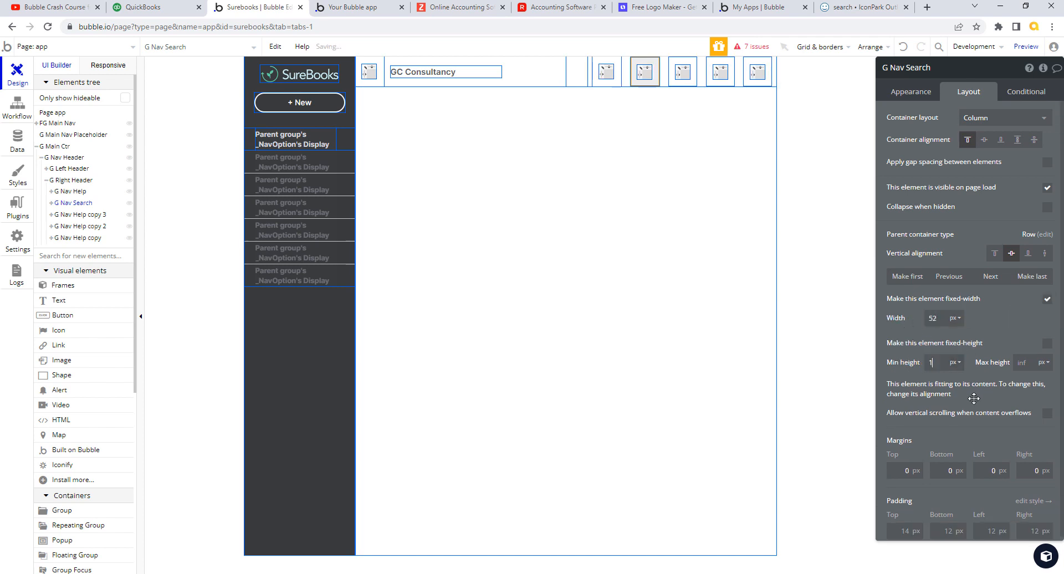
{"action": "type", "text": "00"}
{"action": "left_click", "coordinate": [954, 363]}
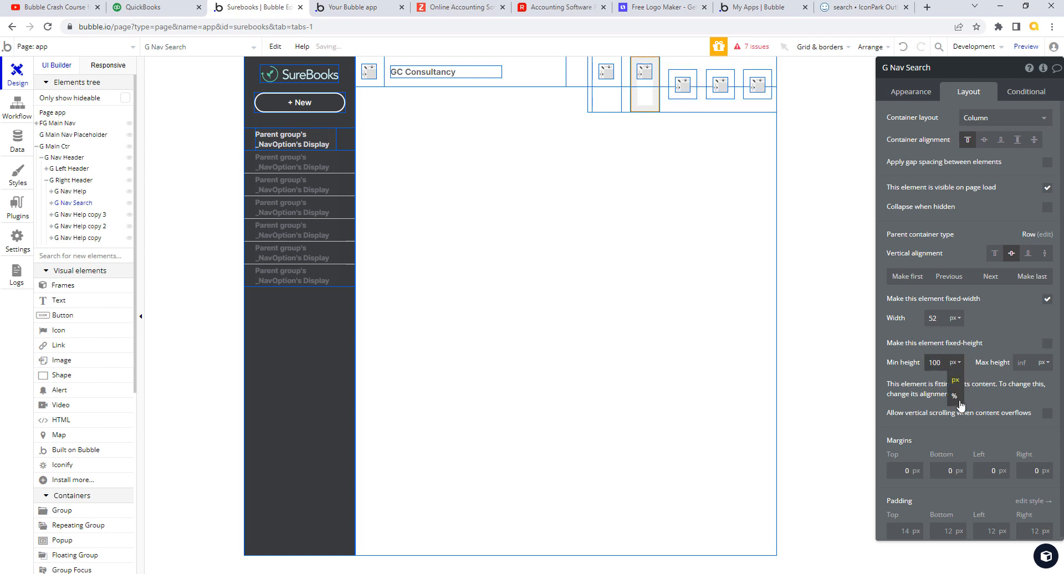
{"action": "left_click", "coordinate": [955, 397]}
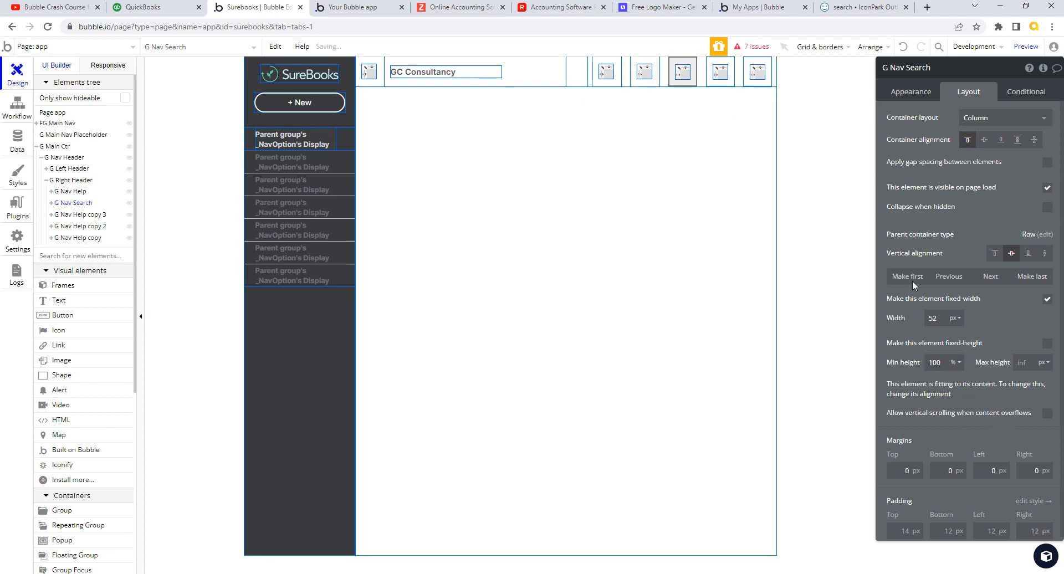
{"action": "left_click", "coordinate": [691, 80]}
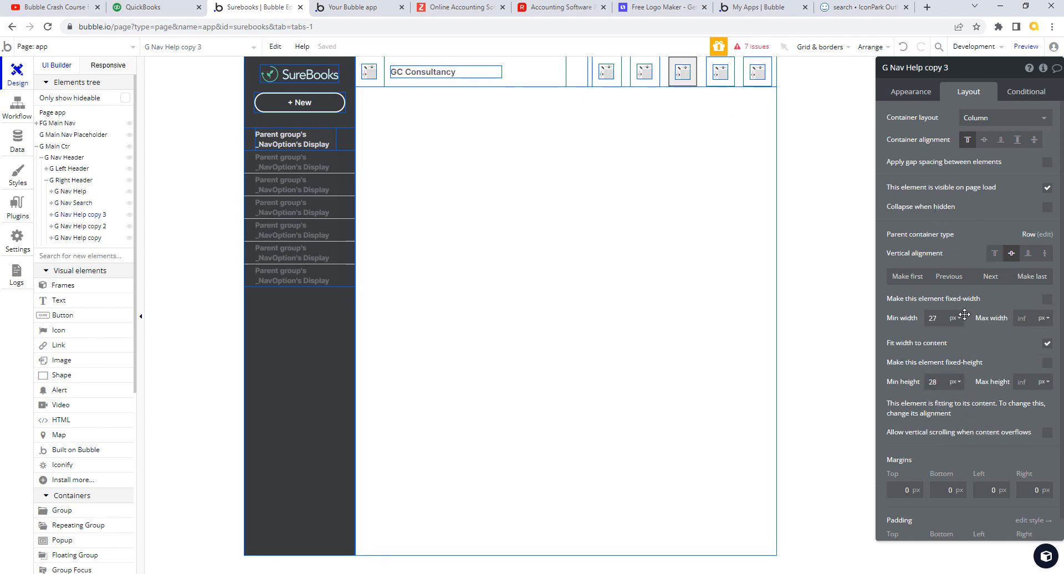
- Make G Nav Help copy 3 fixed-width at 52 px with 100% minimum height
{"action": "left_click", "coordinate": [1047, 299]}
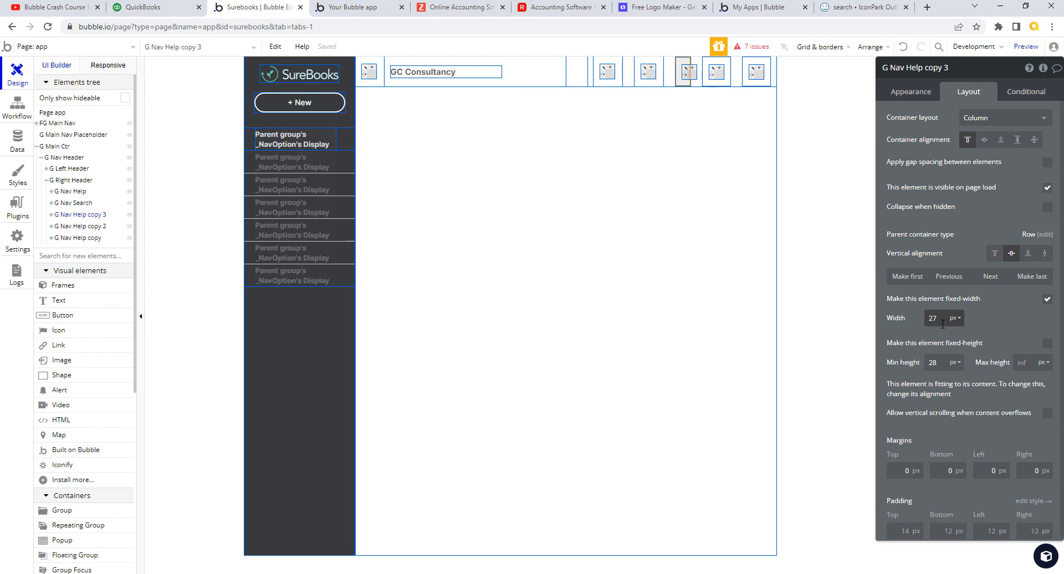
{"action": "double_click", "coordinate": [941, 320]}
{"action": "type", "text": "52"}
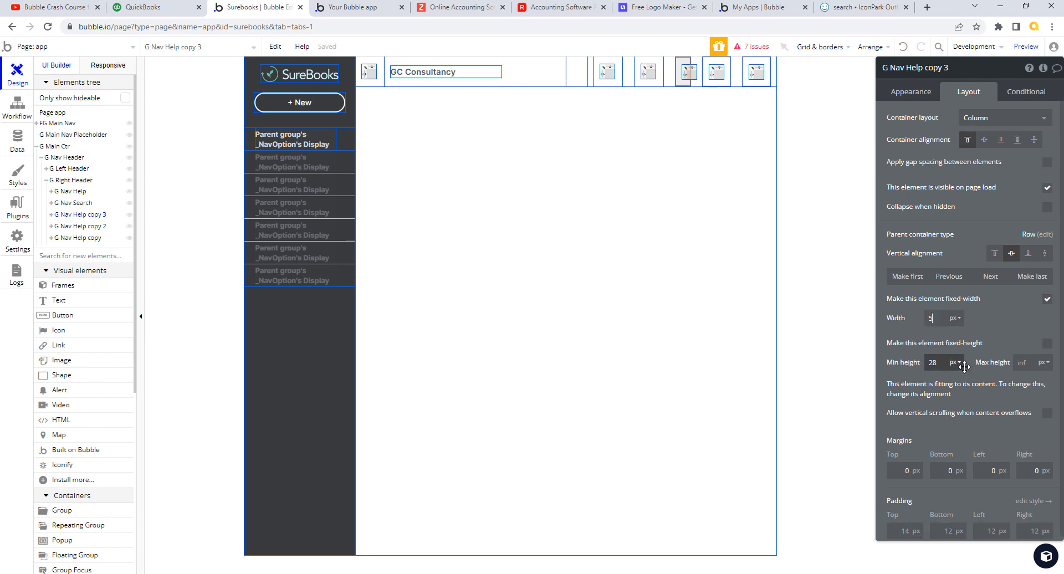
{"action": "double_click", "coordinate": [934, 363]}
{"action": "type", "text": "1"}
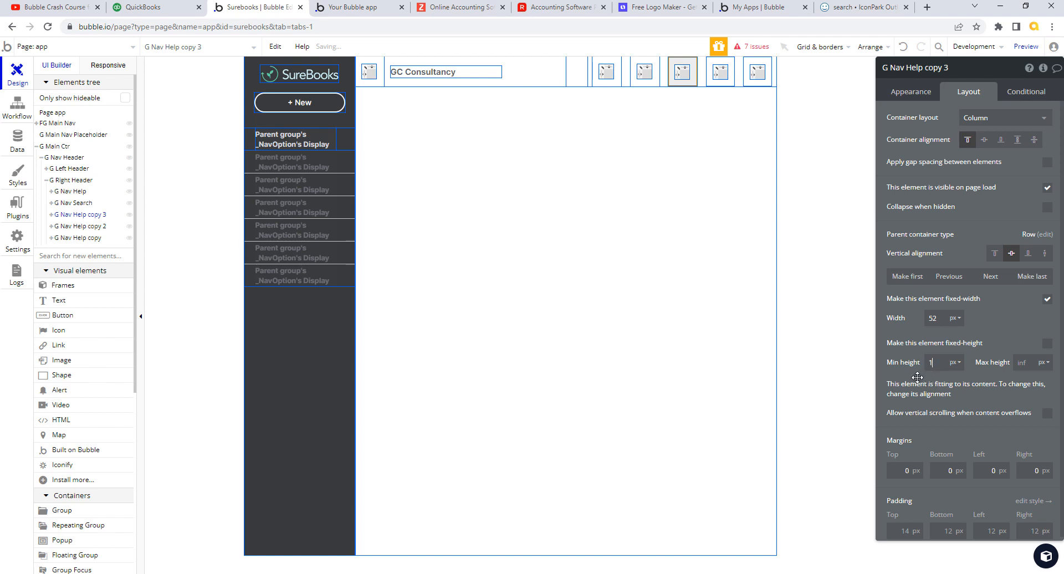
{"action": "type", "text": "00"}
{"action": "left_click", "coordinate": [954, 363]}
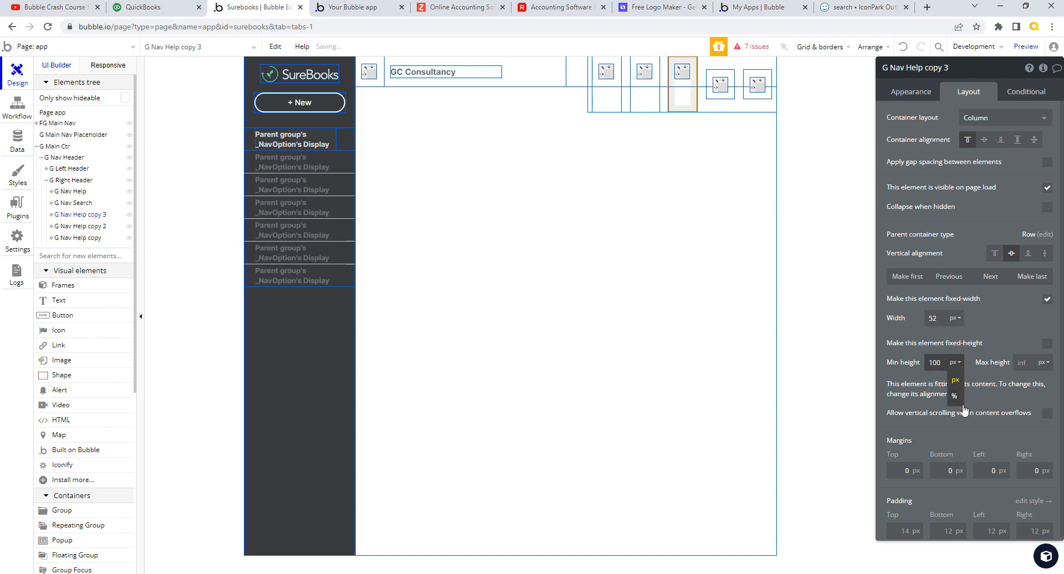
{"action": "left_click", "coordinate": [955, 397]}
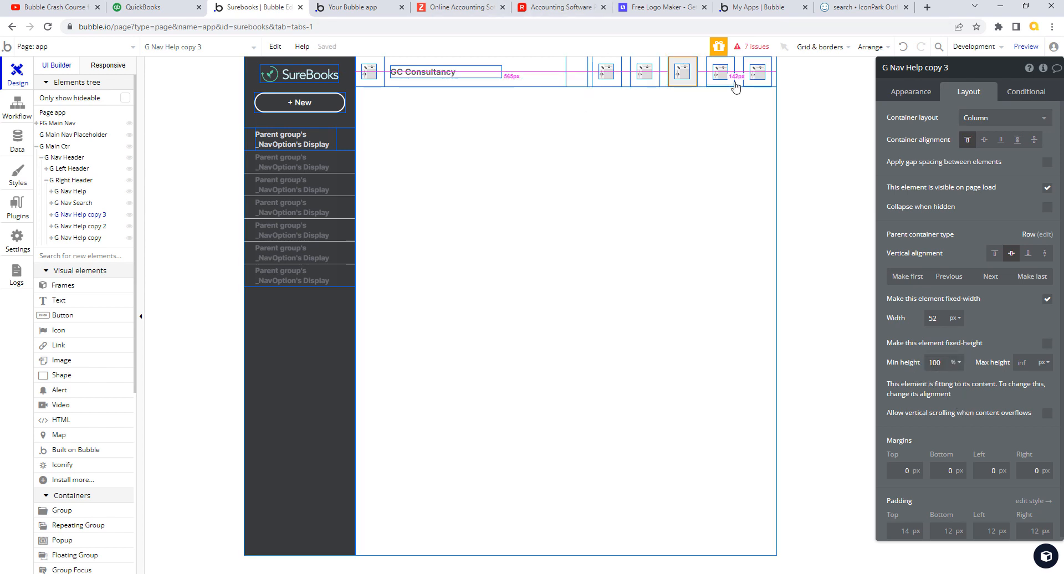
- Make G Nav Help copy 2 fixed-width at 52 px with 100% minimum height
{"action": "left_click", "coordinate": [1047, 300]}
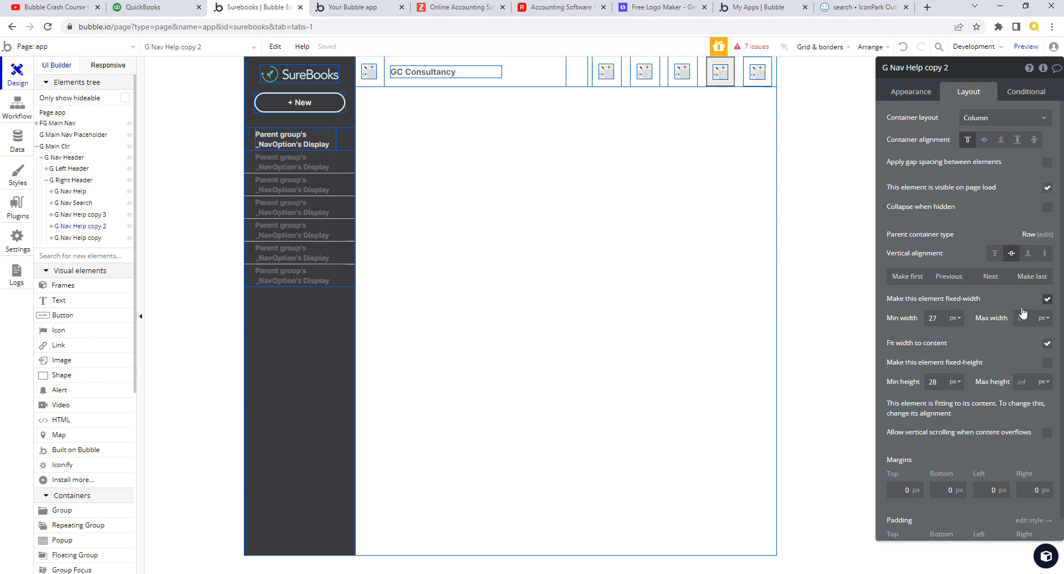
{"action": "left_click_drag", "start_coordinate": [936, 320], "coordinate": [907, 319]}
{"action": "type", "text": "52"}
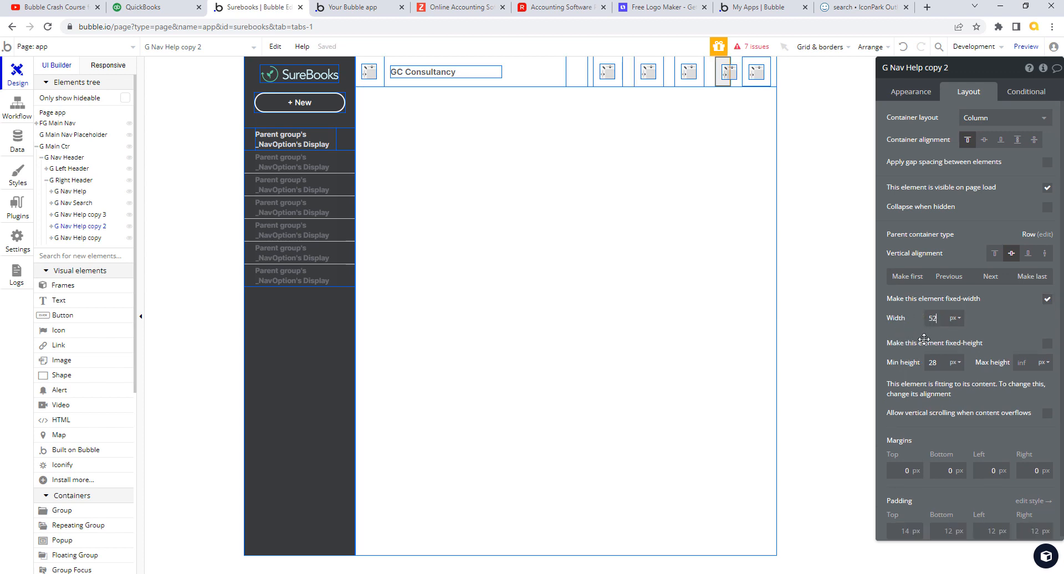
{"action": "left_click_drag", "start_coordinate": [937, 364], "coordinate": [914, 363]}
{"action": "type", "text": "100"}
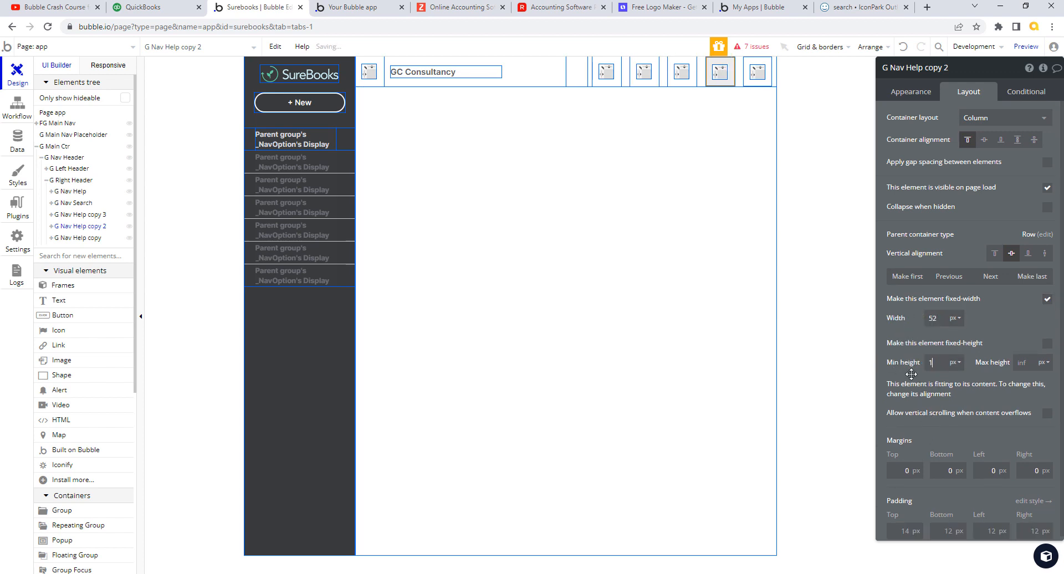
{"action": "left_click", "coordinate": [957, 363]}
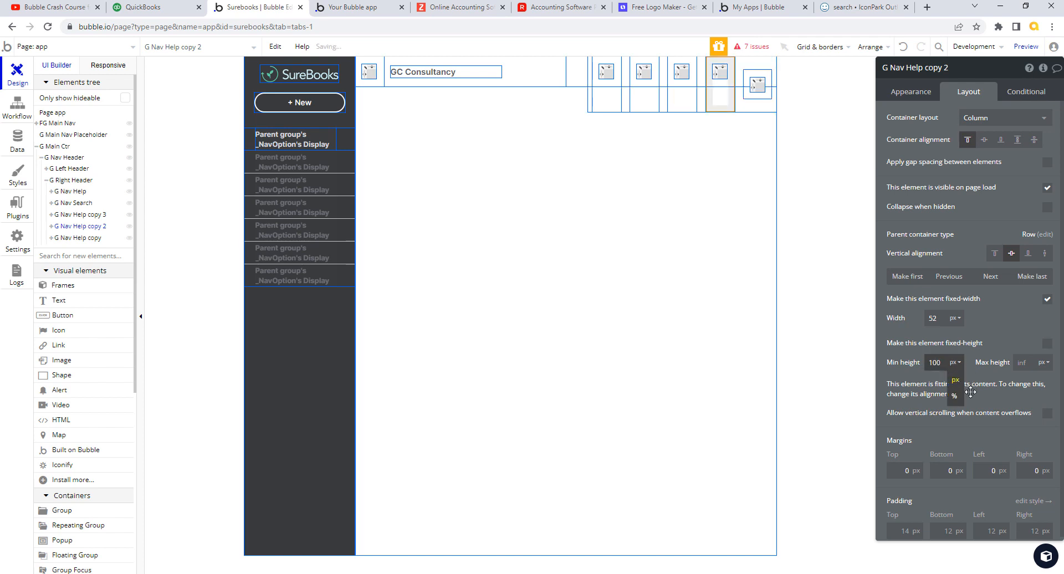
{"action": "left_click", "coordinate": [955, 397]}
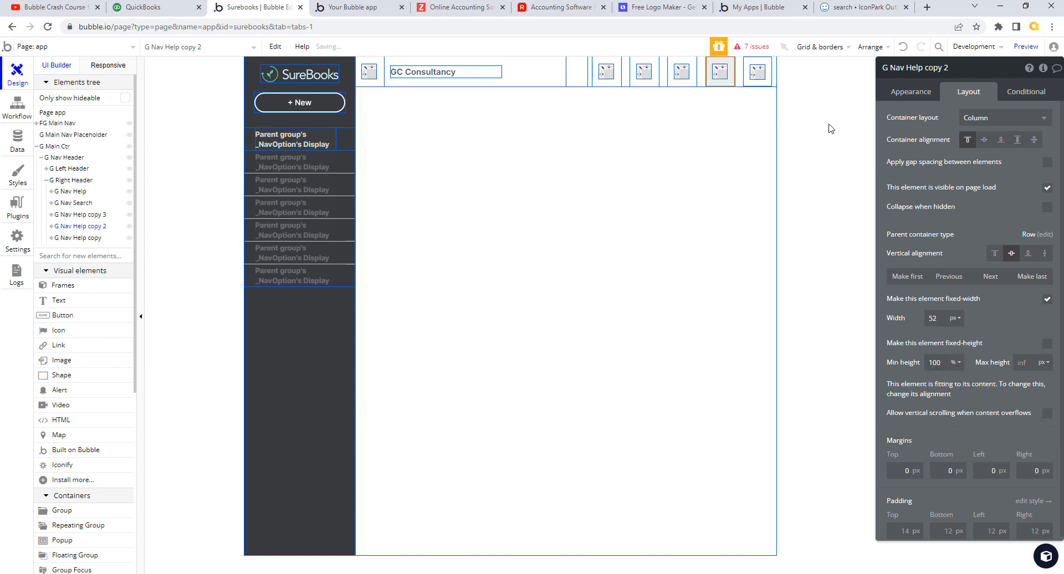
- Make G Nav Help copy fixed-width at 52 px with 100% minimum height
{"action": "left_click", "coordinate": [756, 71]}
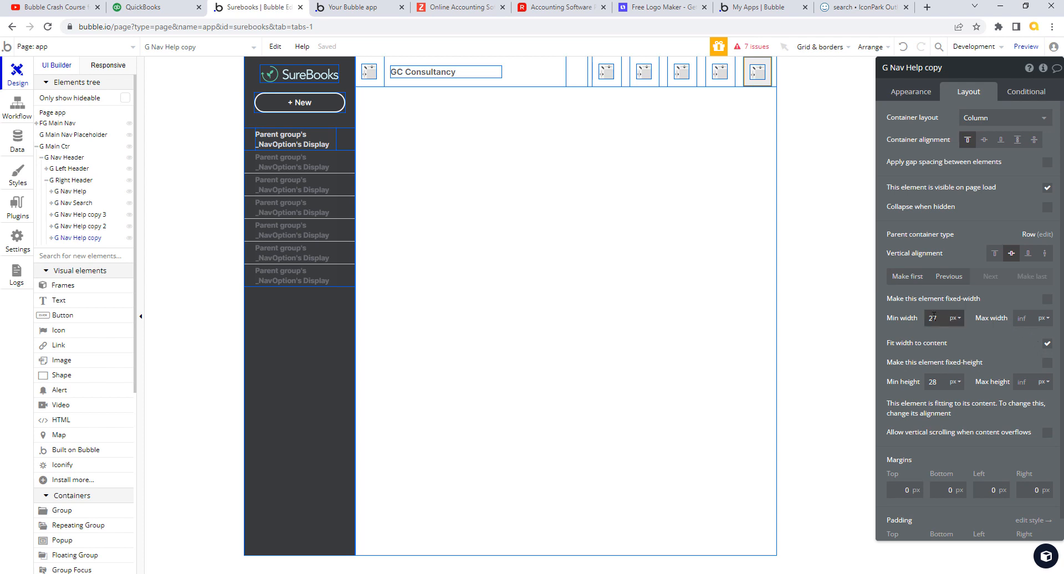
{"action": "left_click", "coordinate": [1050, 301]}
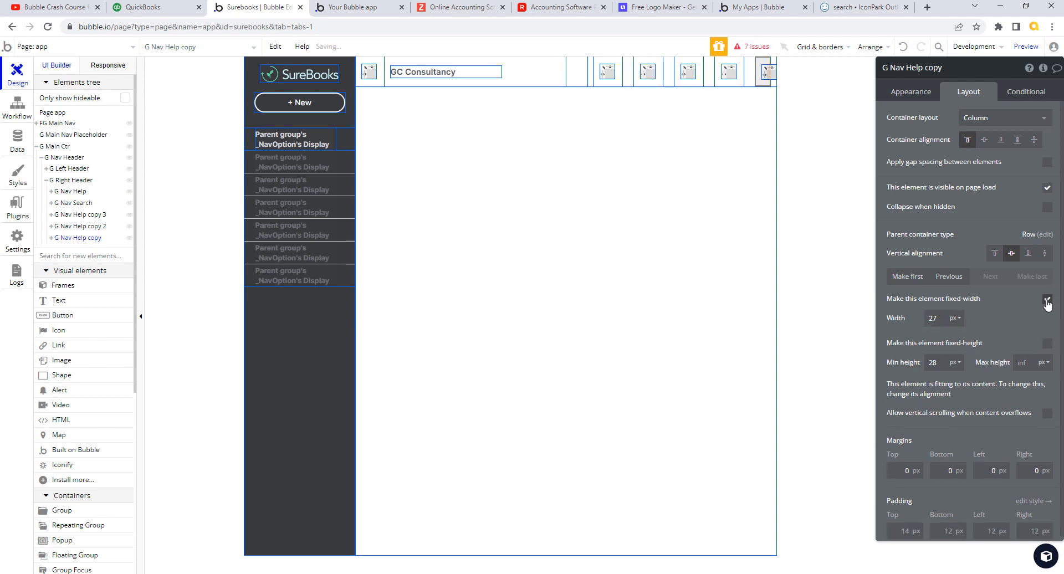
{"action": "double_click", "coordinate": [947, 318]}
{"action": "type", "text": "52"}
{"action": "left_click", "coordinate": [953, 363]}
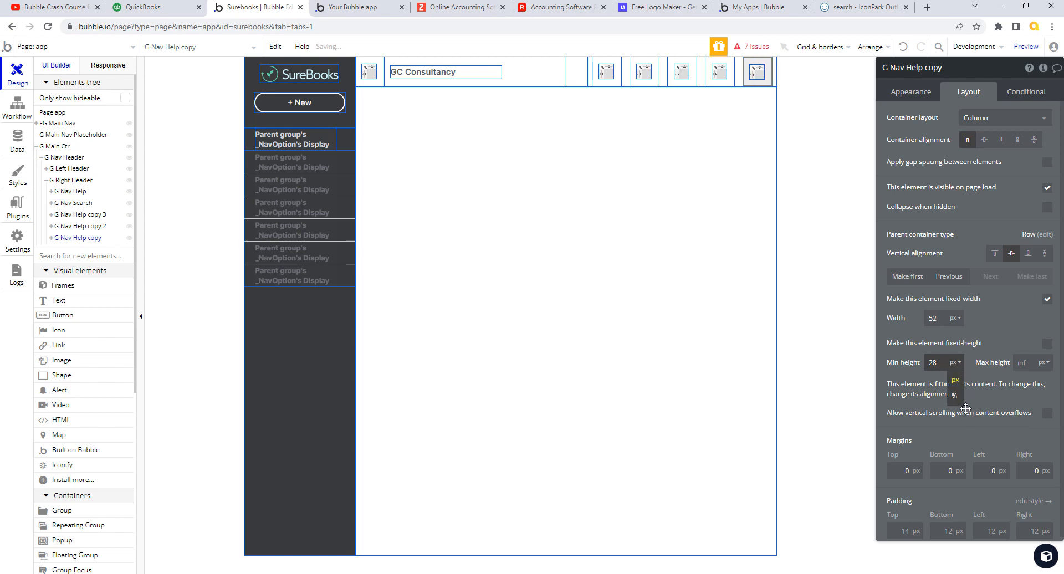
{"action": "left_click", "coordinate": [957, 398]}
{"action": "type", "text": "100"}
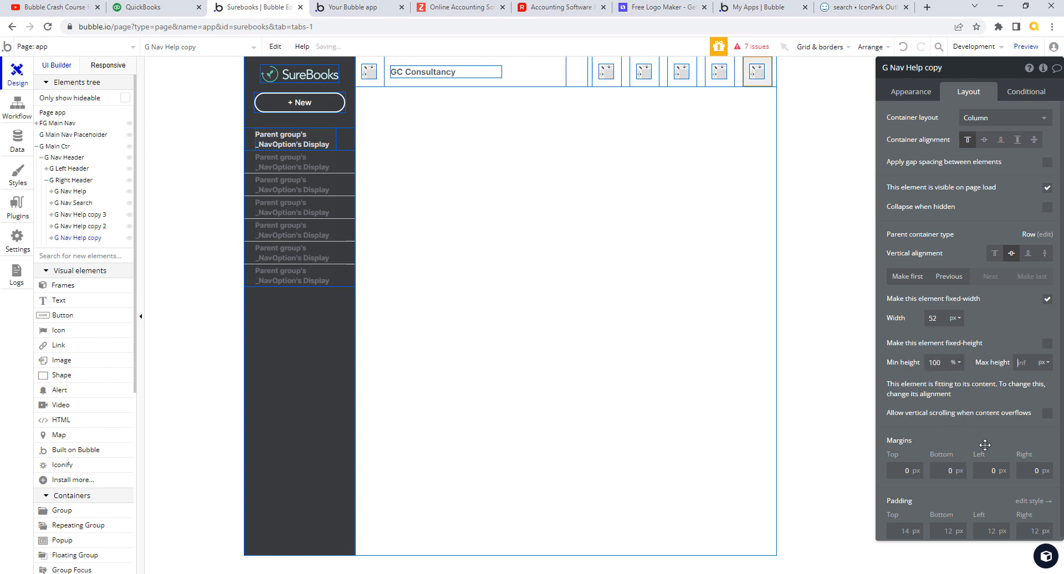
- Reload the running SureBooks preview to check the header icon spacing, then return to Iconify
{"action": "left_click", "coordinate": [369, 8]}
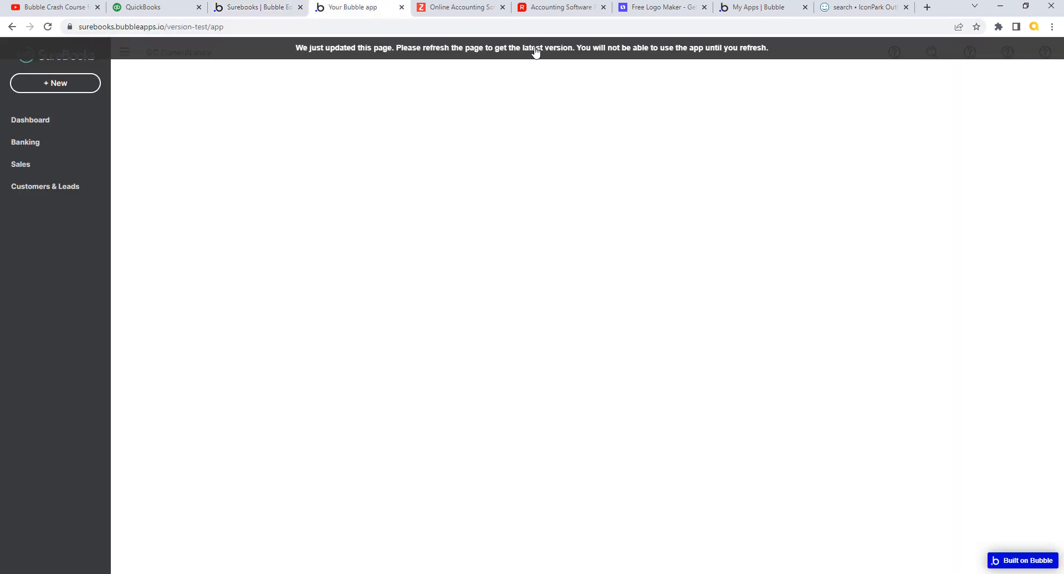
{"action": "left_click", "coordinate": [536, 49]}
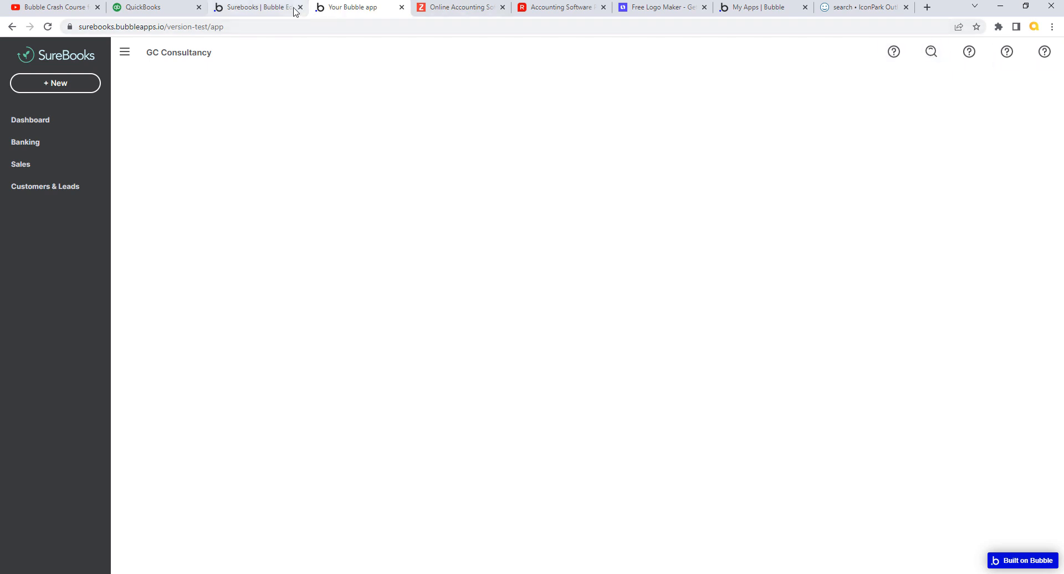
{"action": "left_click", "coordinate": [862, 9]}
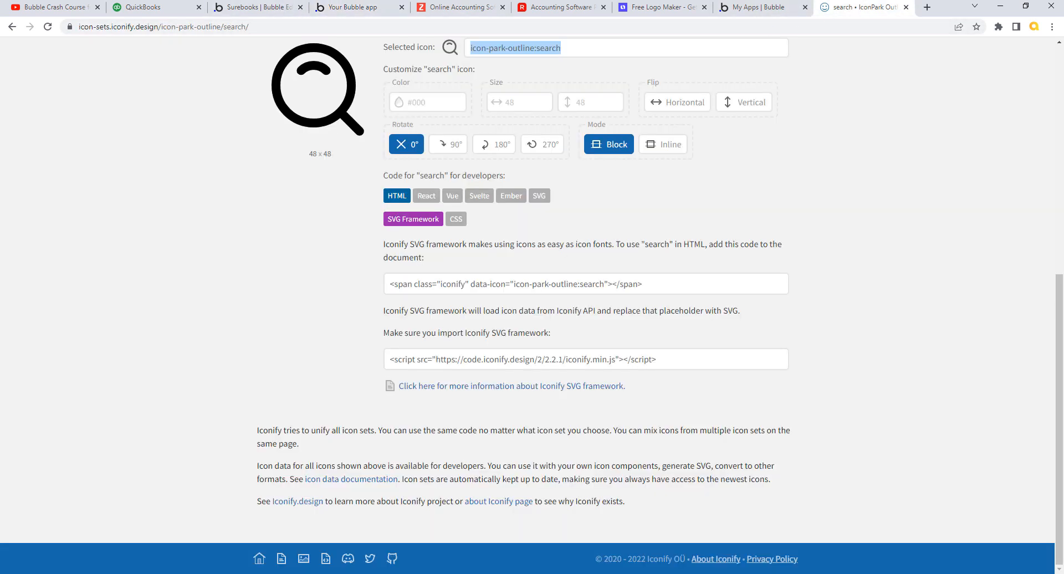
- Try IconPark Outline filters like 'alert', 'bel', 'mail' and 'not' to find a notification icon
{"action": "left_click", "coordinate": [164, 8]}
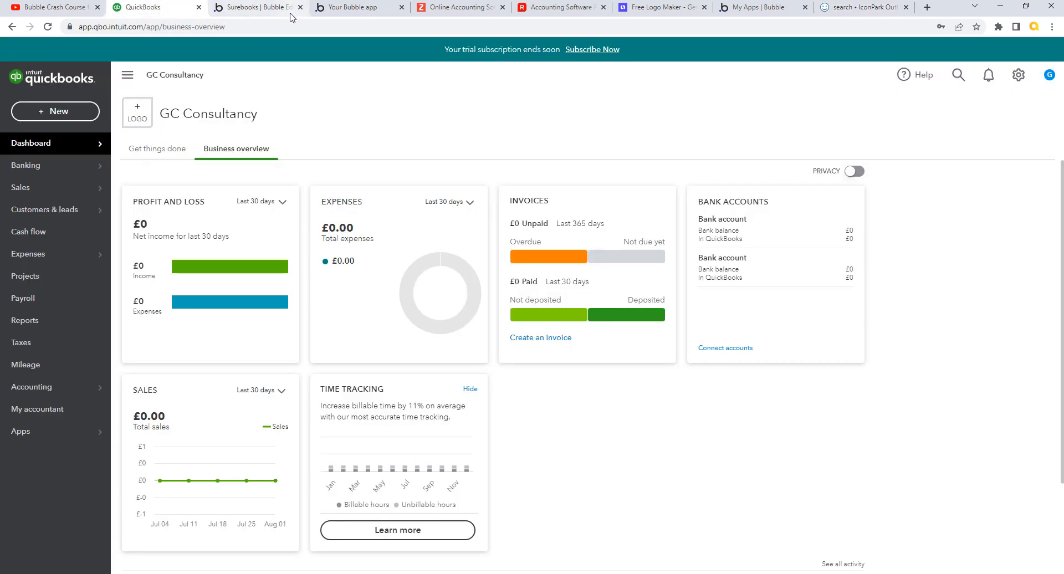
{"action": "left_click", "coordinate": [865, 9]}
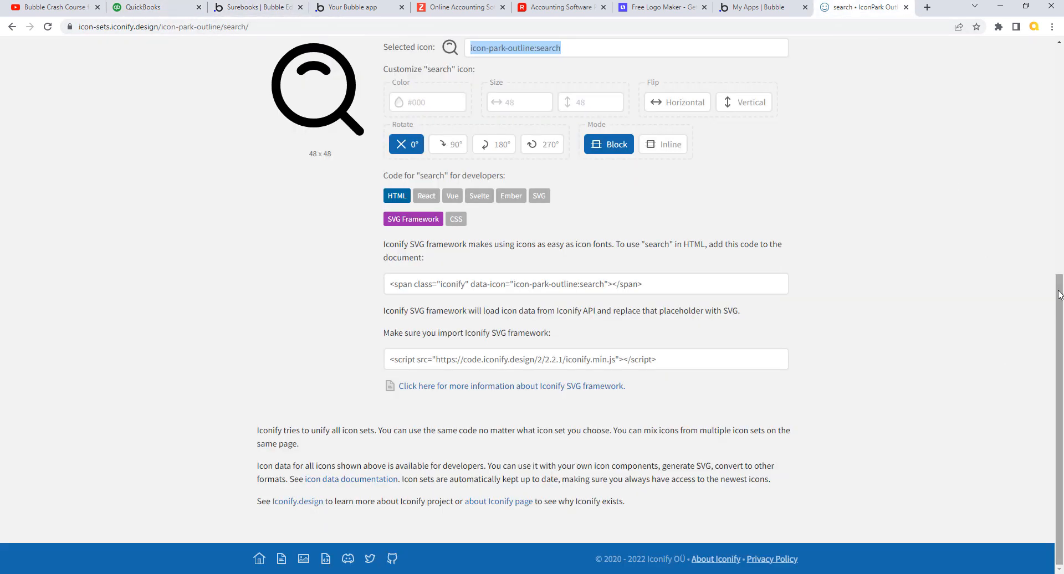
{"action": "left_click_drag", "start_coordinate": [1060, 291], "coordinate": [1059, 100]}
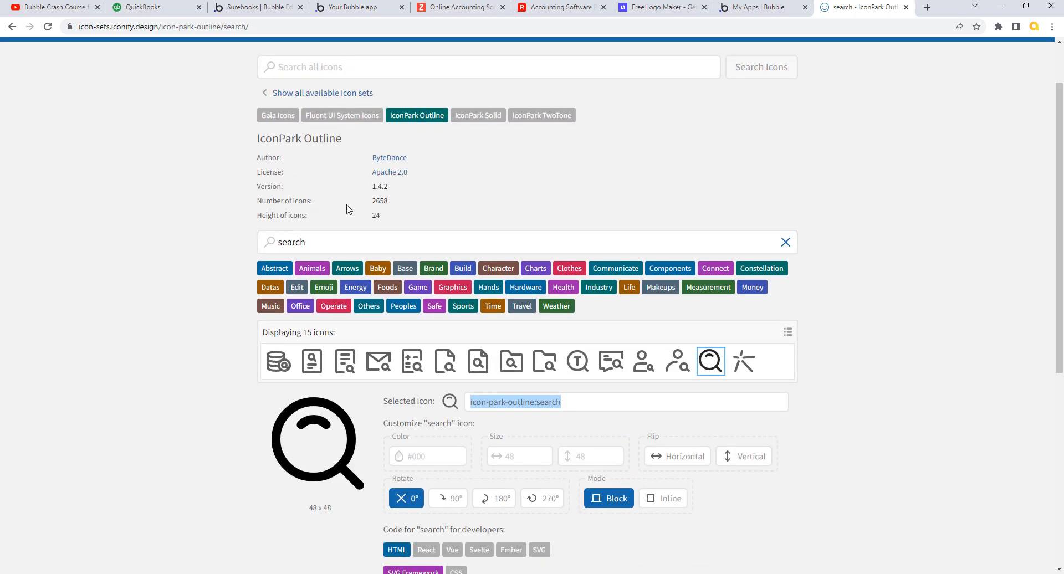
{"action": "left_click", "coordinate": [308, 242]}
{"action": "double_click", "coordinate": [304, 244]}
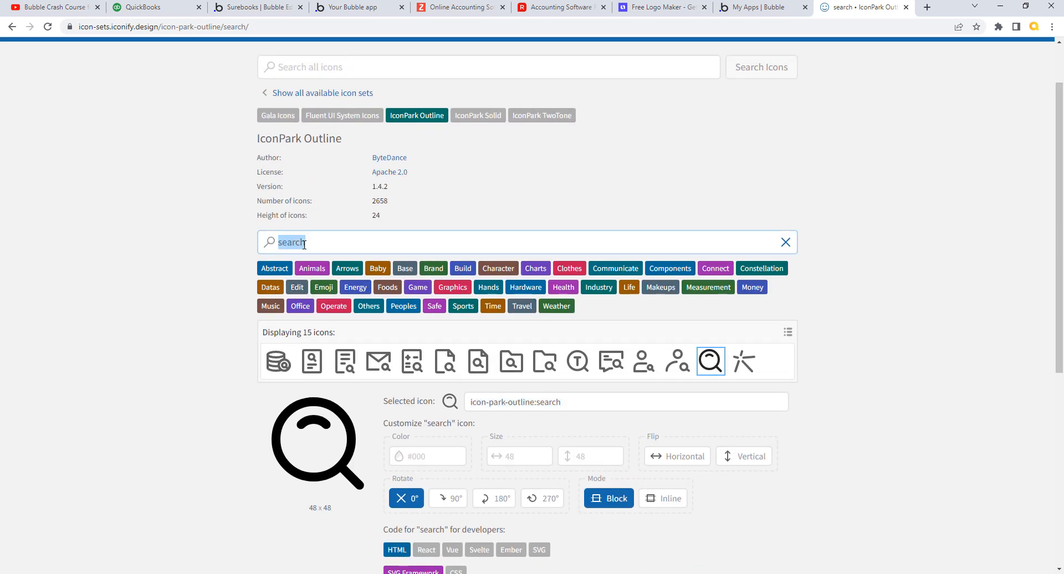
{"action": "type", "text": "not"}
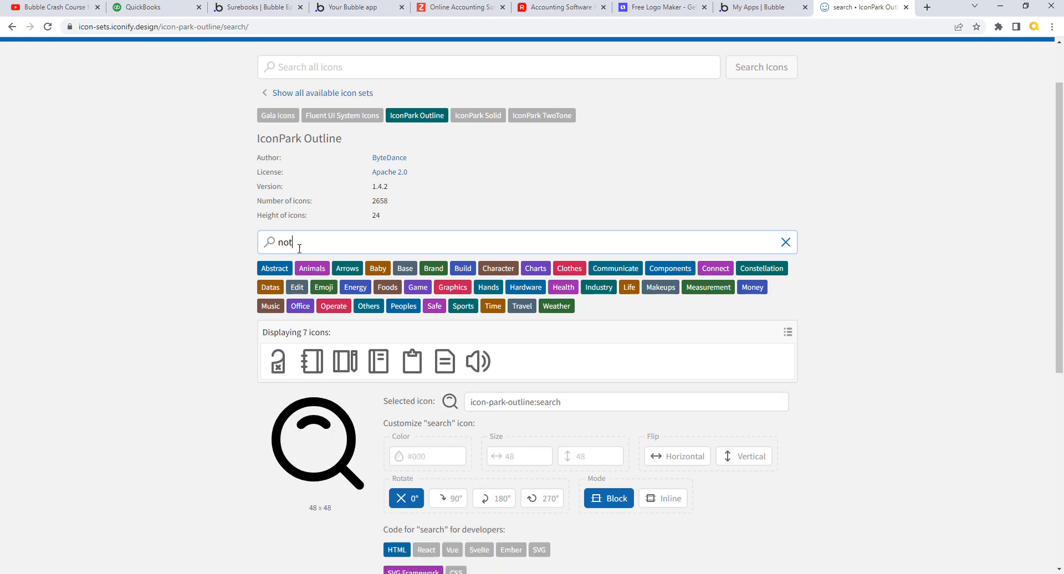
{"action": "type", "text": "fi"}
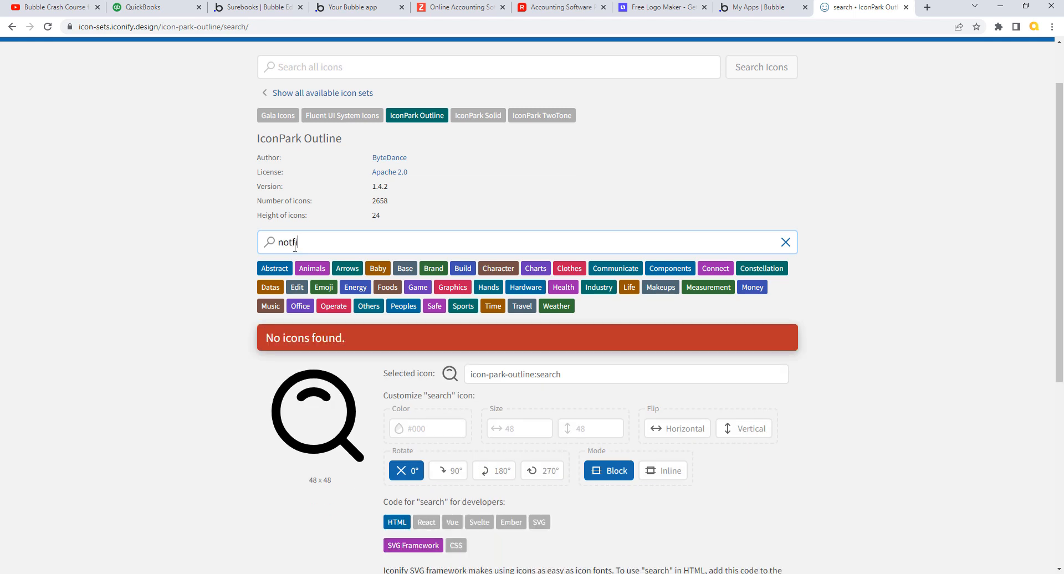
{"action": "key", "text": "BackSpace"}
{"action": "key", "text": "BackSpace"}
{"action": "type", "text": "if"}
{"action": "key", "text": "BackSpace"}
{"action": "key", "text": "BackSpace"}
{"action": "key", "text": "BackSpace"}
{"action": "key", "text": "BackSpace"}
{"action": "key", "text": "BackSpace"}
{"action": "type", "text": "ale"}
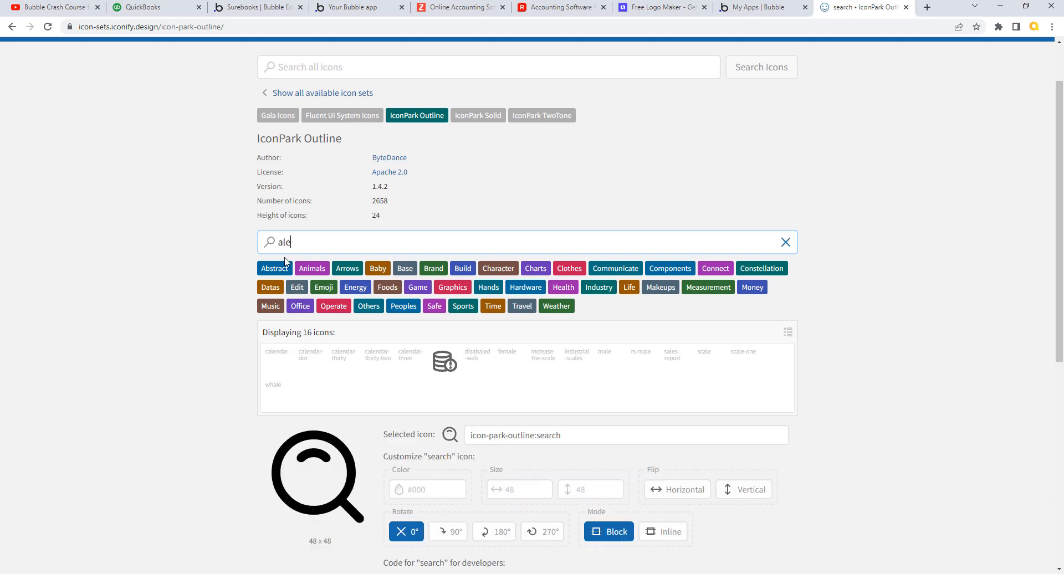
{"action": "type", "text": "rt"}
{"action": "key", "text": "BackSpace"}
{"action": "key", "text": "BackSpace"}
{"action": "key", "text": "BackSpace"}
{"action": "key", "text": "BackSpace"}
{"action": "key", "text": "BackSpace"}
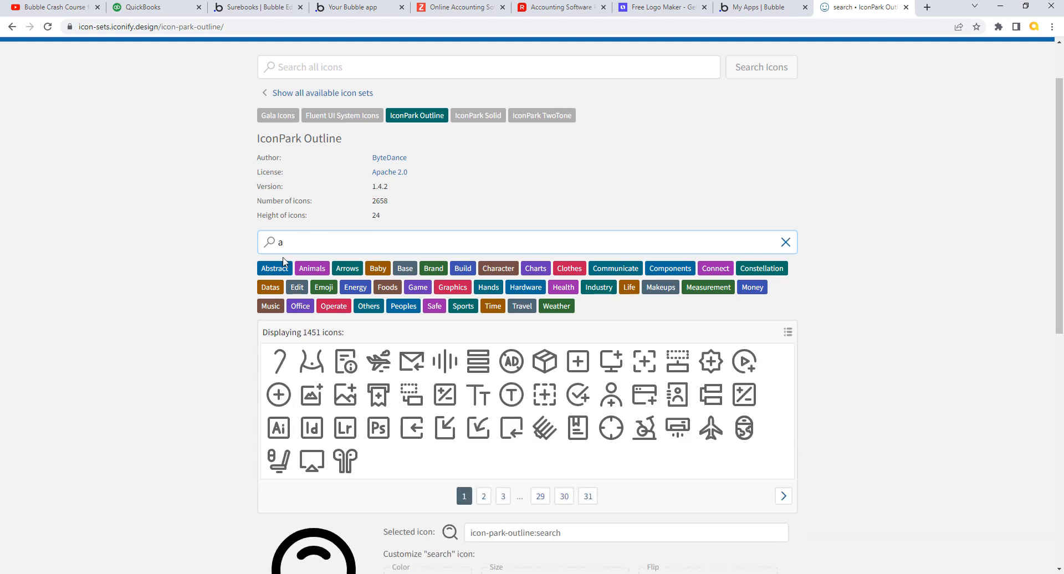
{"action": "type", "text": "bel"}
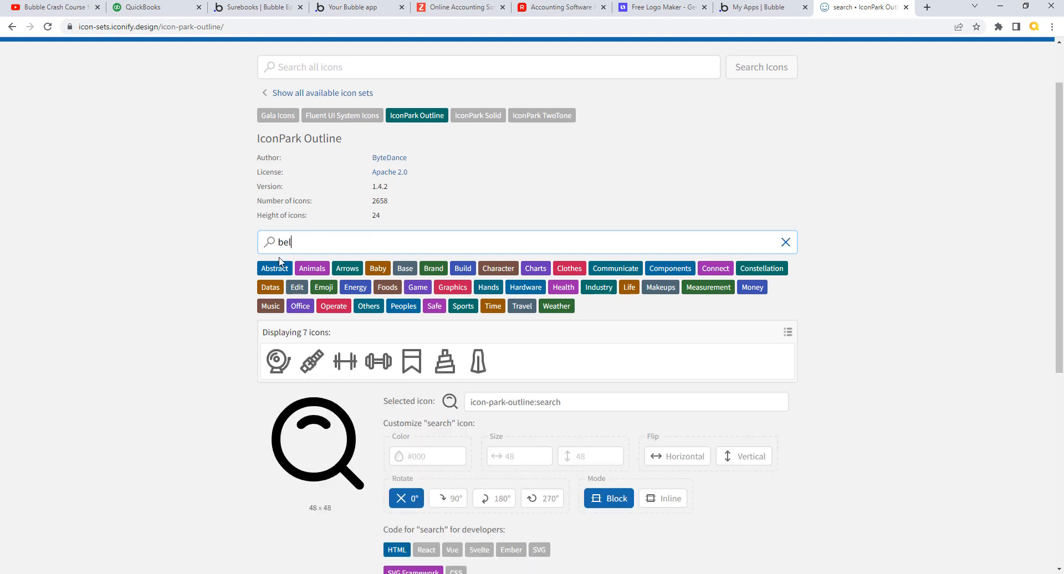
{"action": "key", "text": "BackSpace"}
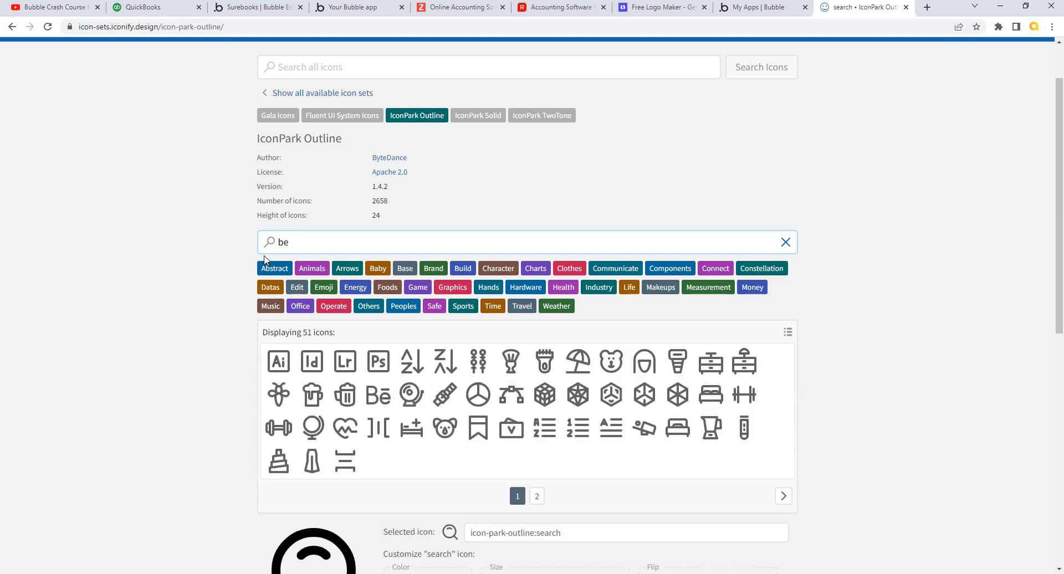
{"action": "key", "text": "BackSpace"}
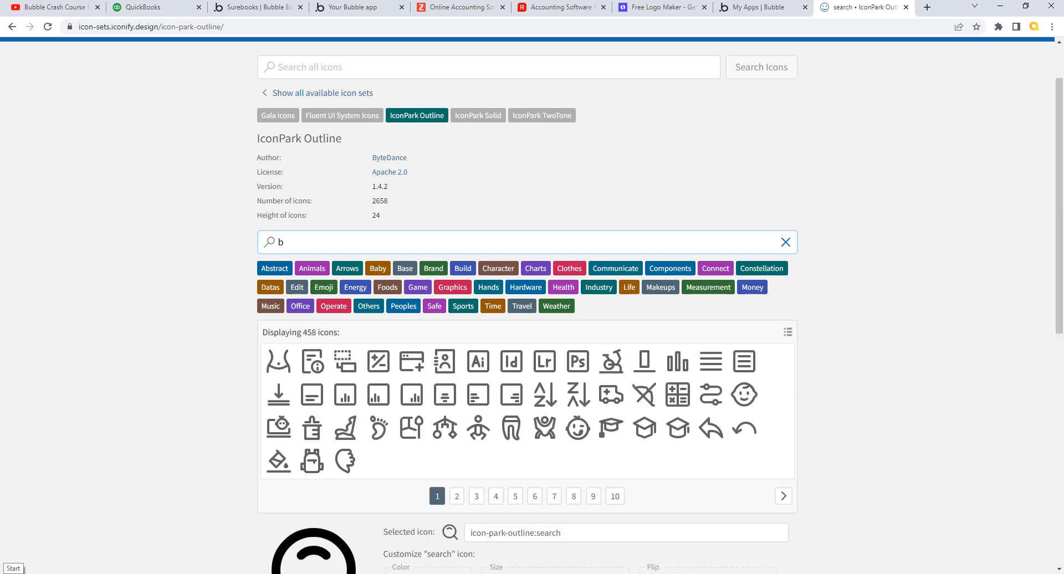
{"action": "key", "text": "BackSpace"}
{"action": "type", "text": "mail"}
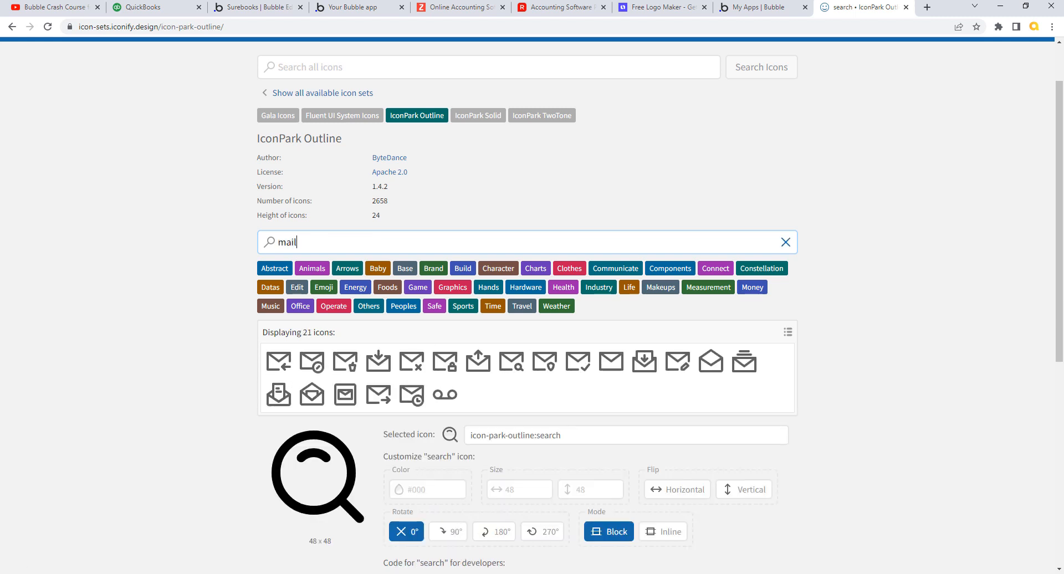
{"action": "key", "text": "BackSpace"}
{"action": "key", "text": "BackSpace"}
{"action": "key", "text": "BackSpace"}
{"action": "key", "text": "BackSpace"}
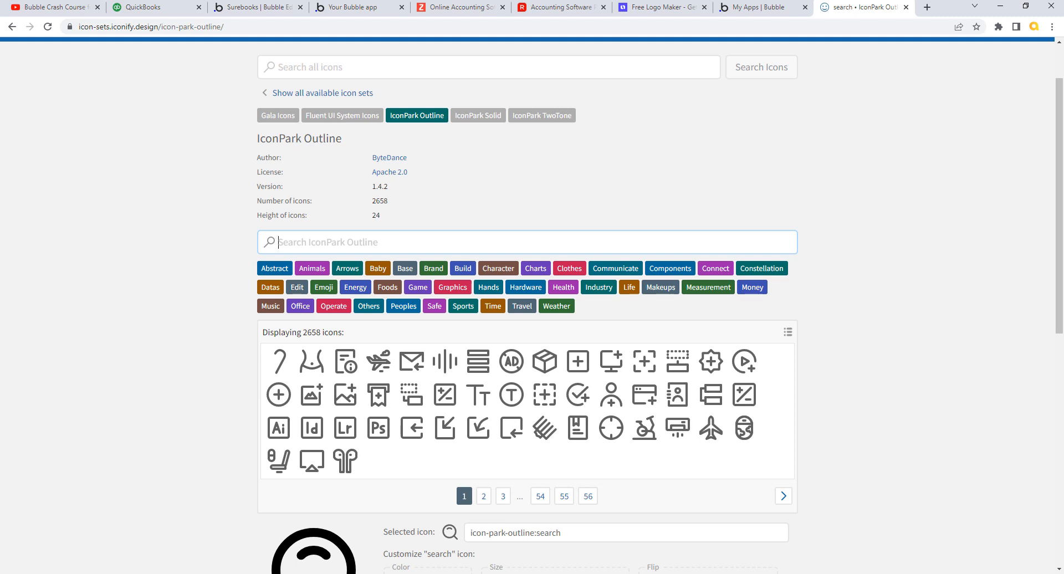
{"action": "type", "text": "not"}
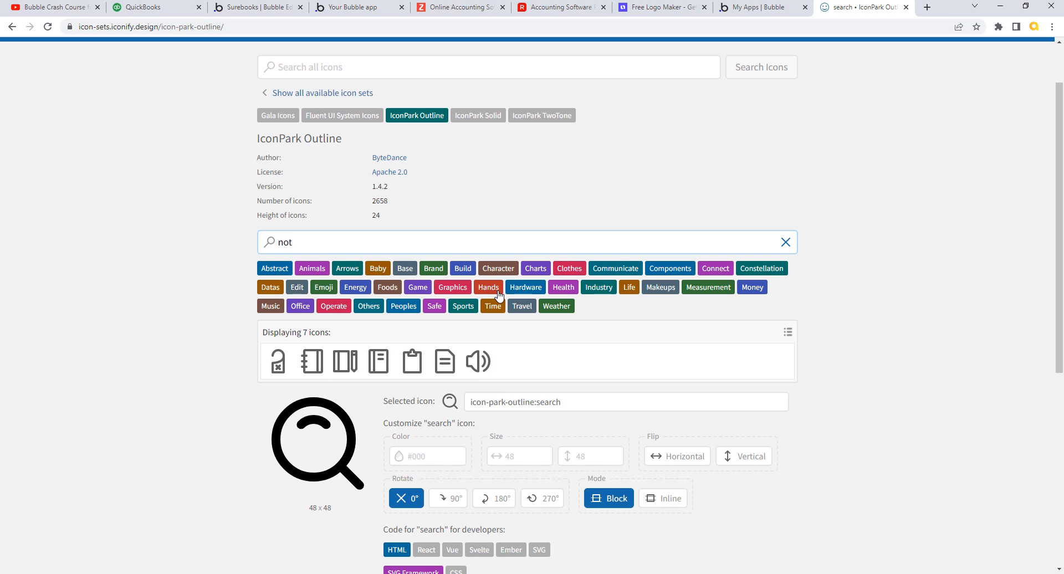
- Pick the volume-notice speaker icon and narrow the filter down to 'notice'
{"action": "left_click", "coordinate": [478, 362]}
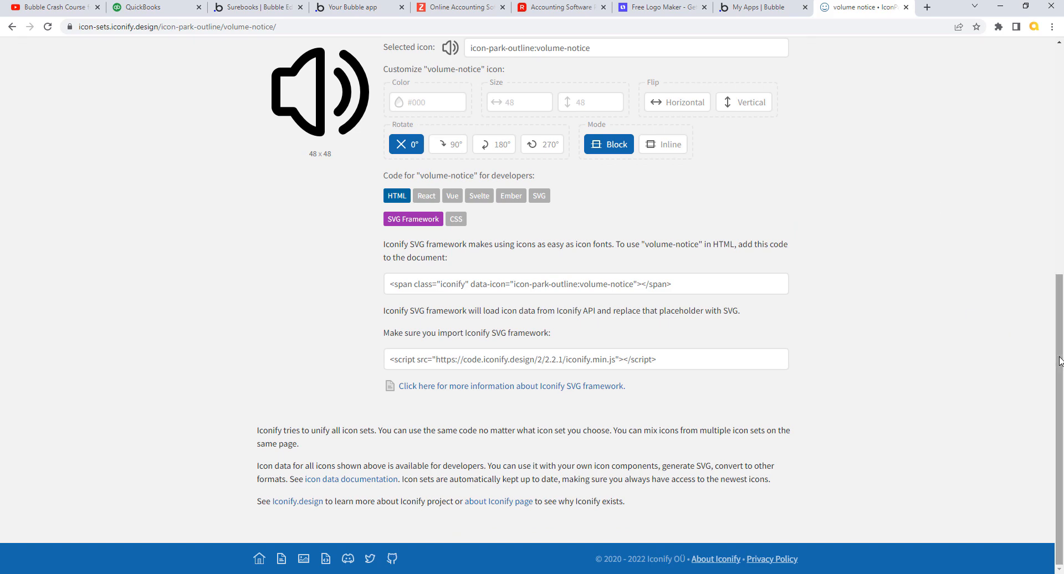
{"action": "scroll", "coordinate": [1060, 360], "scroll_direction": "up", "scroll_amount": 8}
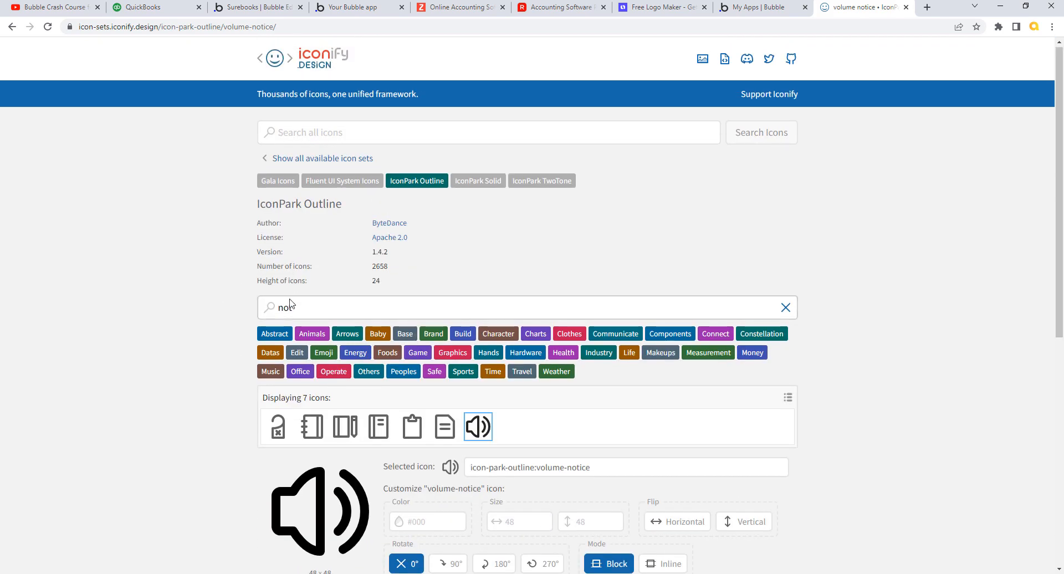
{"action": "double_click", "coordinate": [285, 306]}
{"action": "key", "text": "BackSpace"}
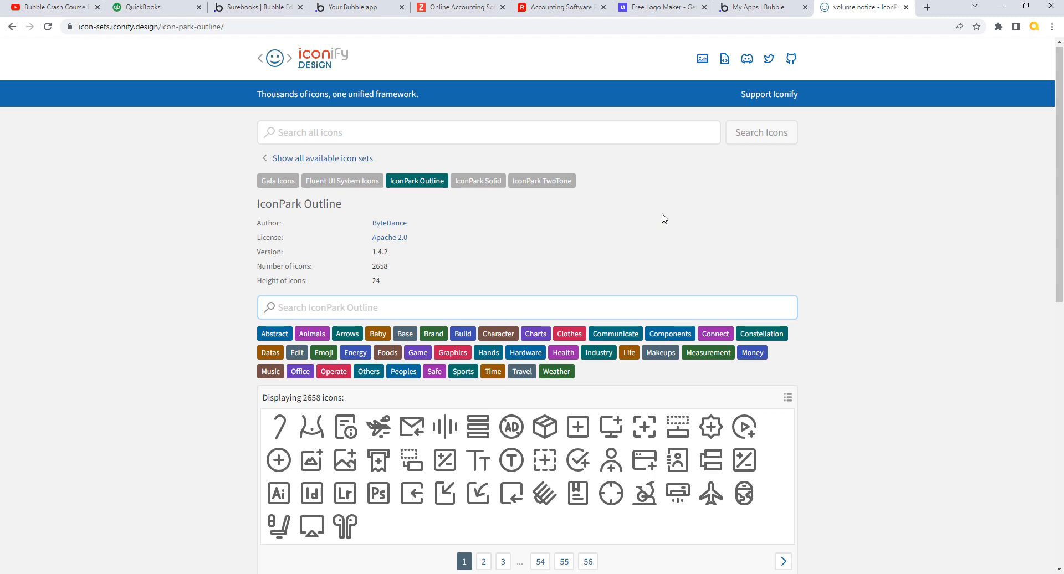
{"action": "type", "text": "you"}
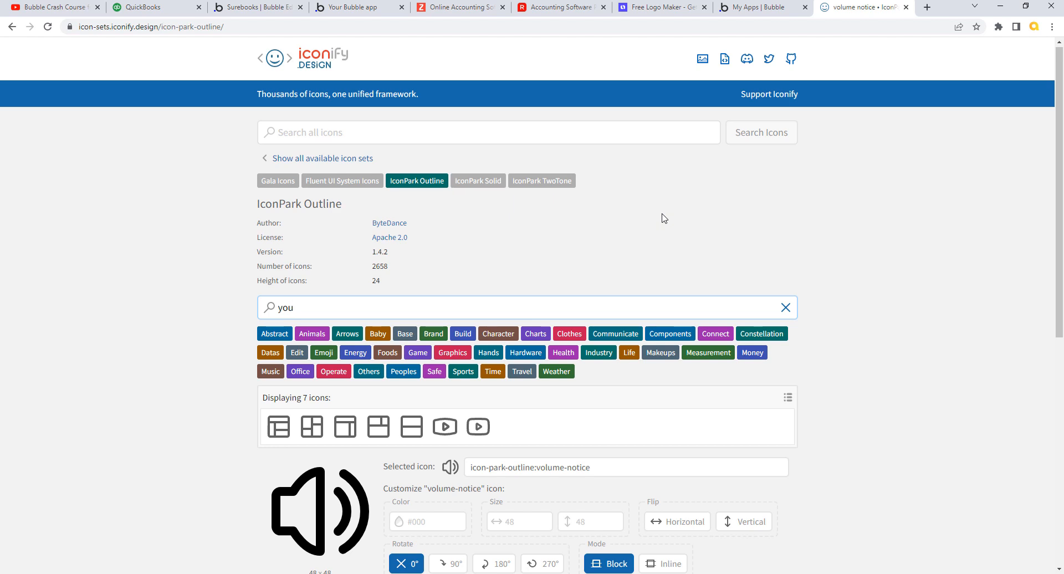
{"action": "key", "text": "BackSpace"}
{"action": "key", "text": "BackSpace"}
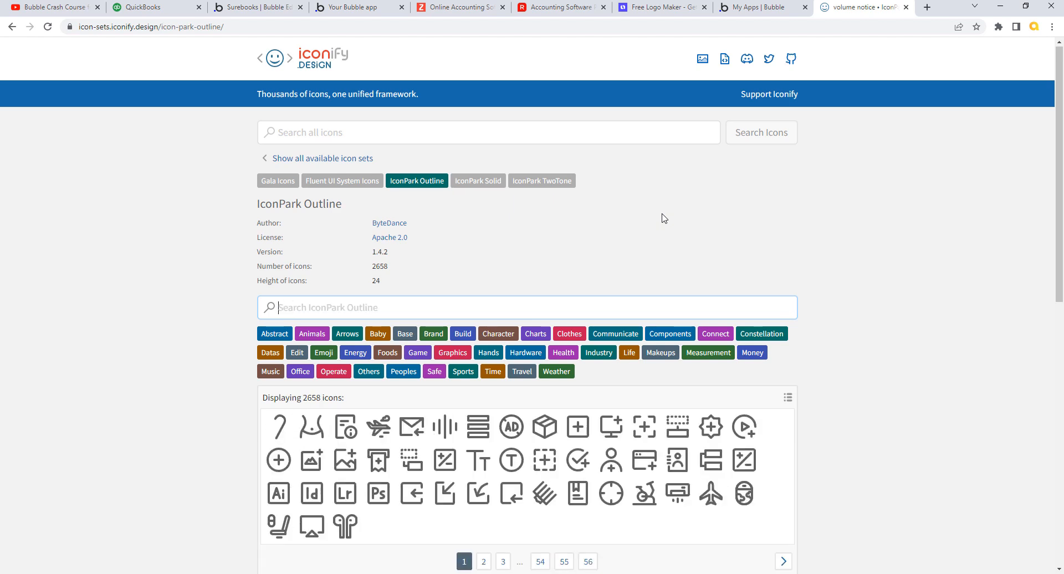
{"action": "type", "text": "bell"}
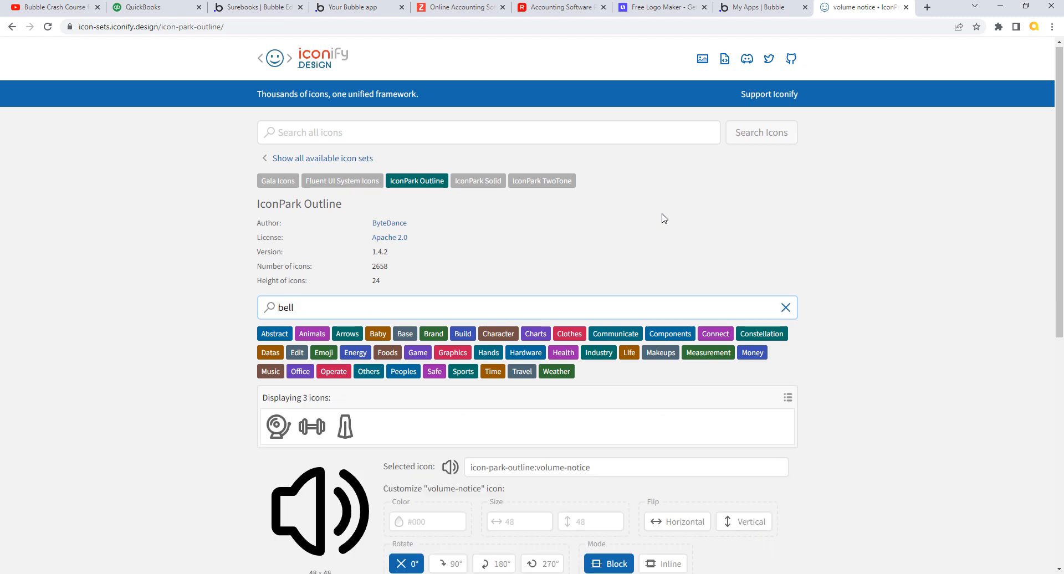
{"action": "key", "text": "BackSpace"}
{"action": "key", "text": "BackSpace"}
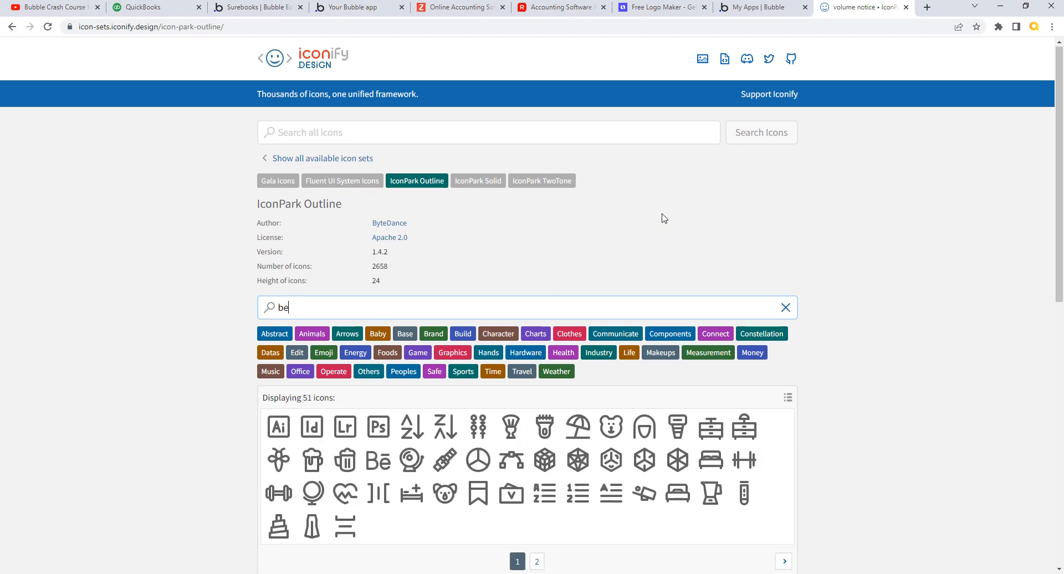
{"action": "key", "text": "BackSpace"}
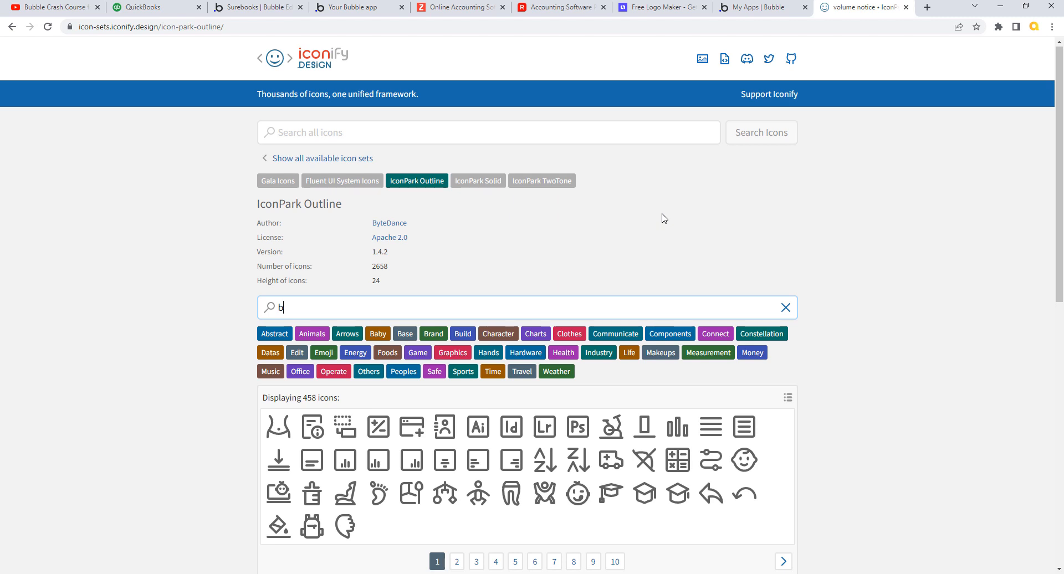
{"action": "type", "text": "not"}
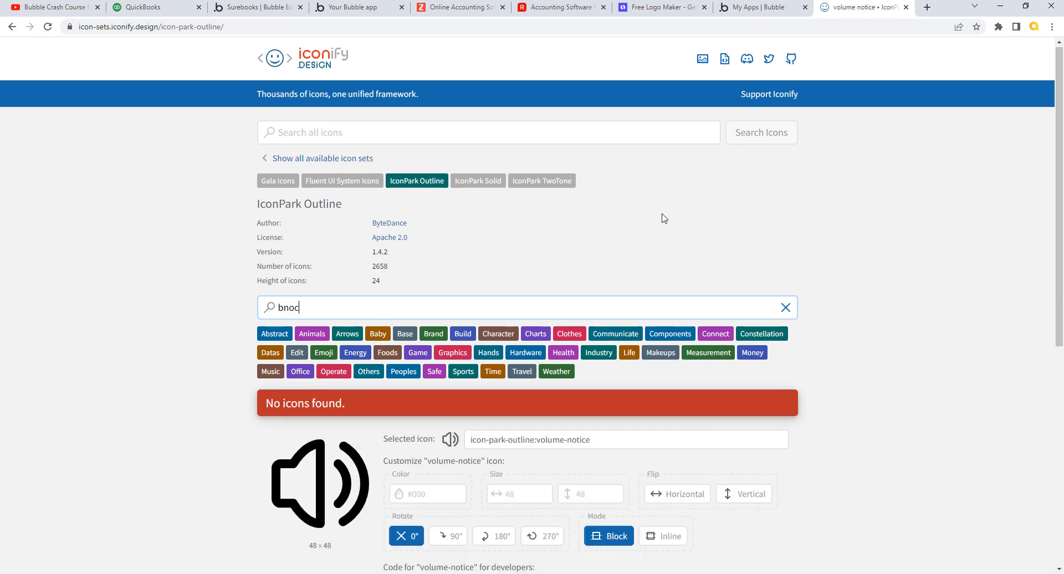
{"action": "key", "text": "BackSpace"}
{"action": "key", "text": "BackSpace"}
{"action": "key", "text": "BackSpace"}
{"action": "key", "text": "BackSpace"}
{"action": "type", "text": "n"}
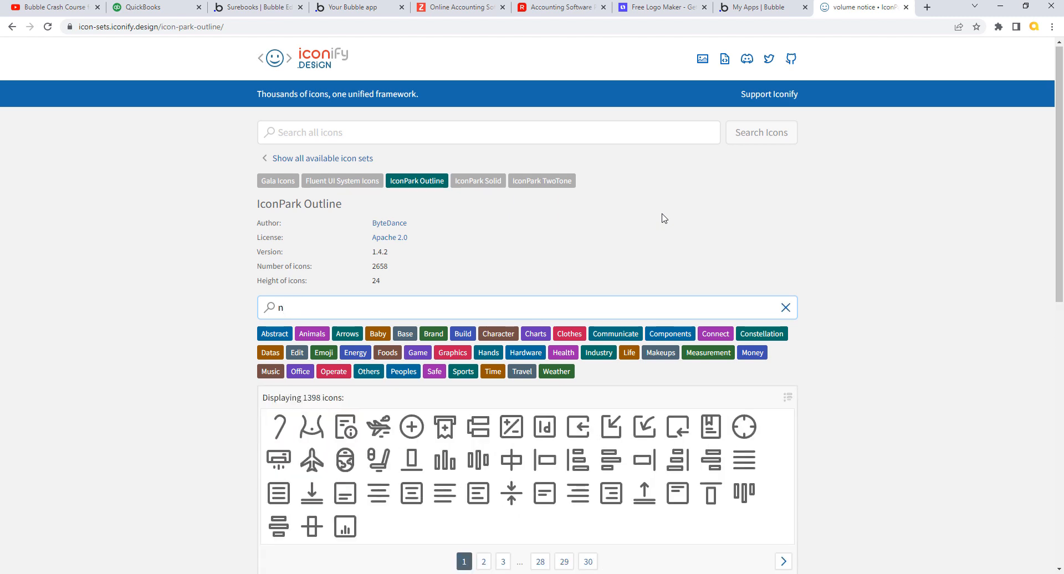
{"action": "type", "text": "p"}
{"action": "key", "text": "BackSpace"}
{"action": "type", "text": "ot"}
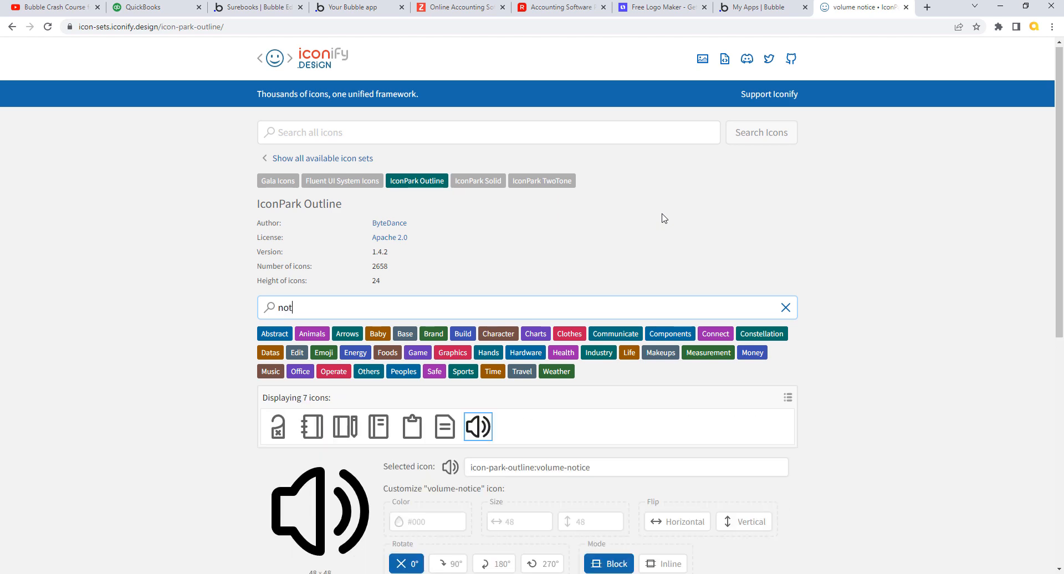
{"action": "type", "text": "ice"}
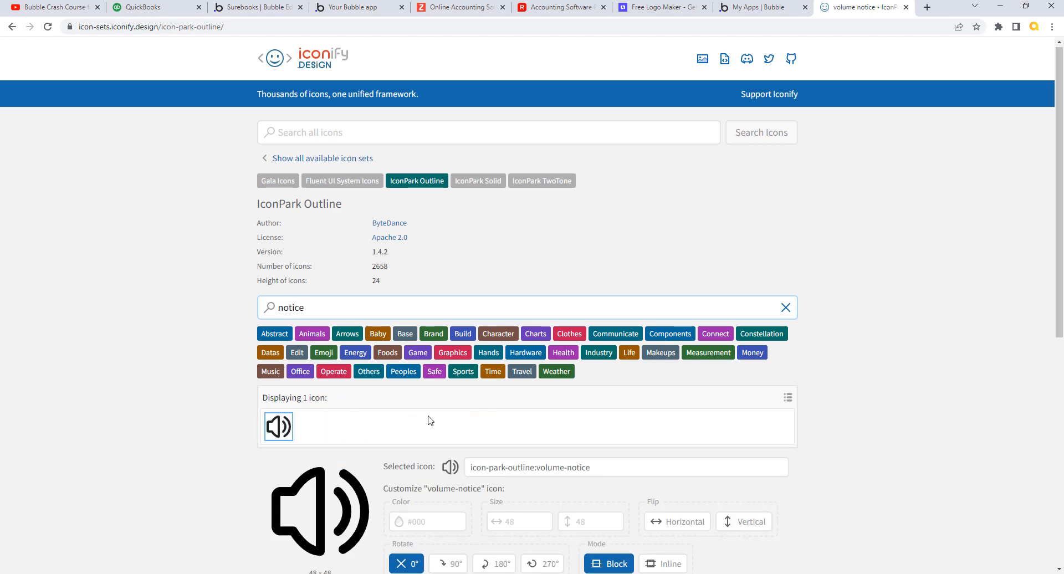
- Select the volume-notice icon and copy its full name icon-park-outline:volume-notice
{"action": "left_click", "coordinate": [290, 419]}
{"action": "left_click_drag", "start_coordinate": [1058, 253], "coordinate": [1058, 350]}
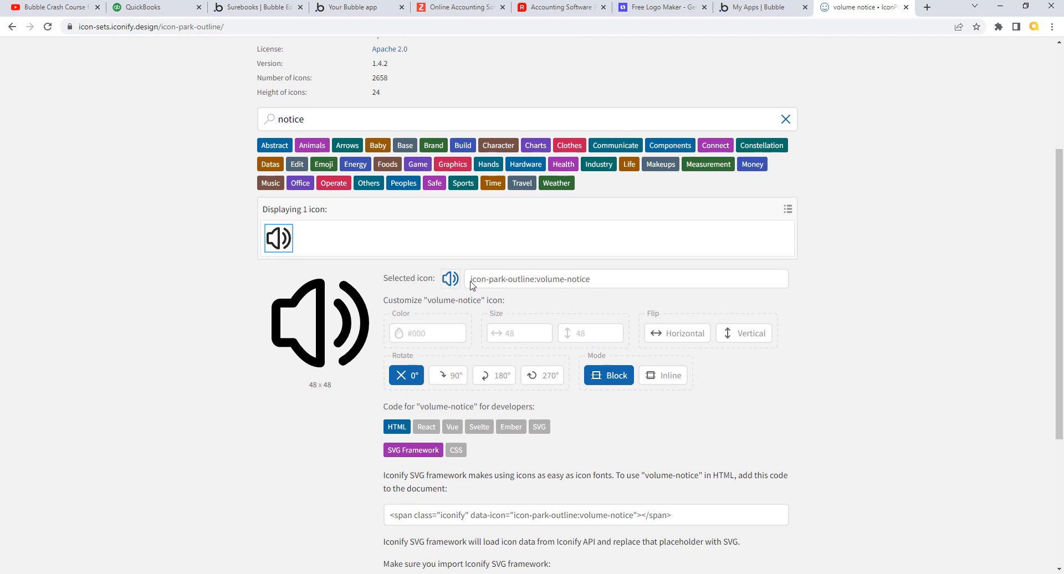
{"action": "left_click_drag", "start_coordinate": [471, 279], "coordinate": [535, 279]}
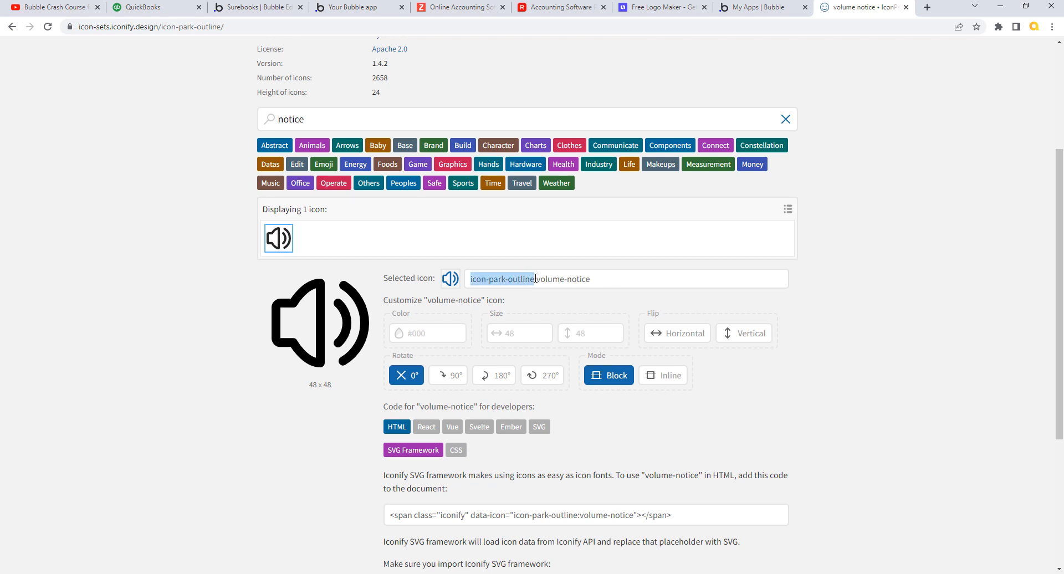
{"action": "left_click", "coordinate": [629, 275]}
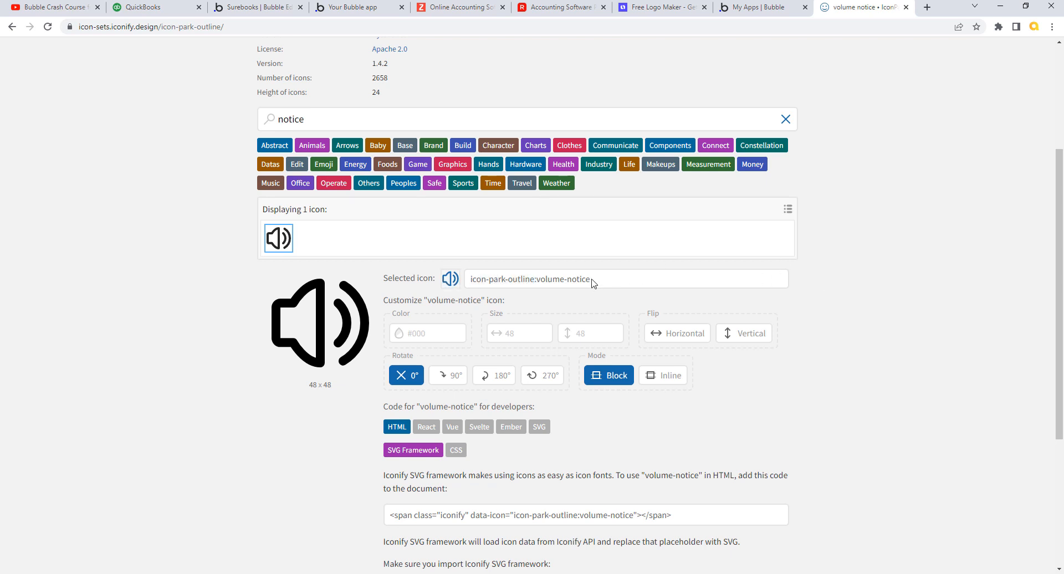
{"action": "left_click_drag", "start_coordinate": [596, 282], "coordinate": [467, 287]}
{"action": "key", "text": "ctrl+c"}
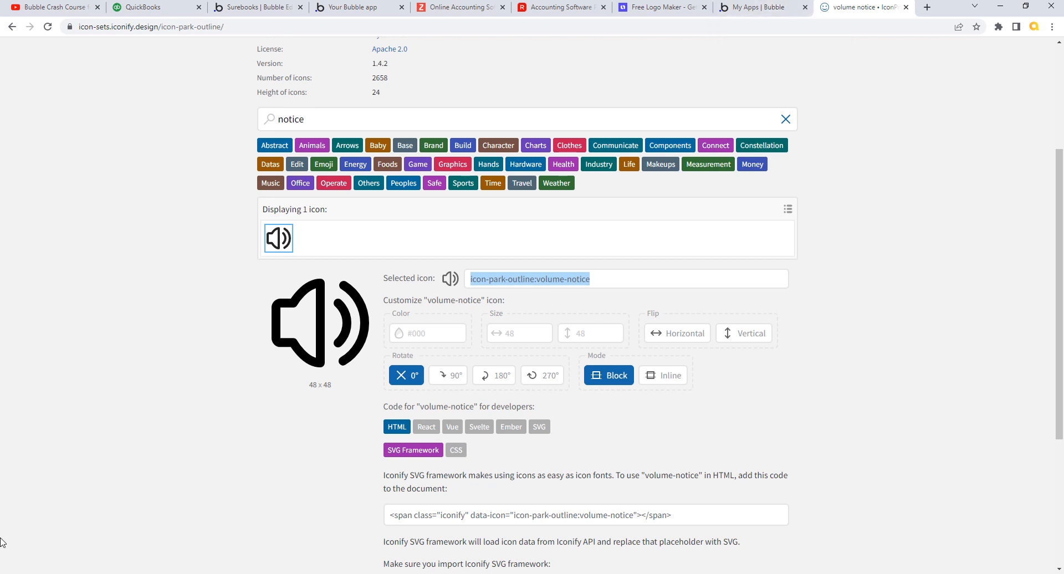
{"action": "left_click", "coordinate": [277, 9]}
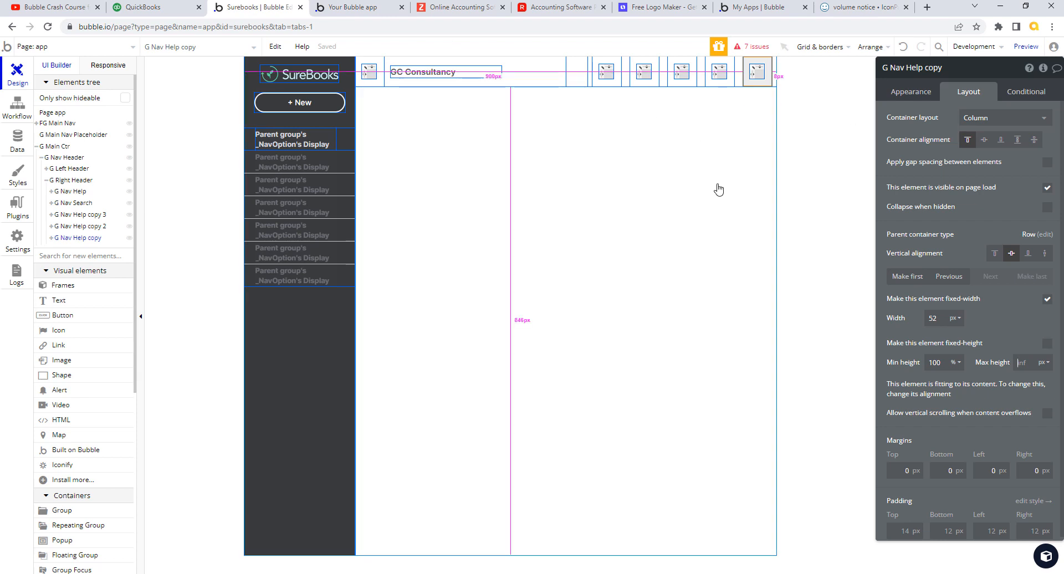
- Set the third header icon to icon-park-outline:volume-notice and rename it Ic Nav Notify
{"action": "left_click", "coordinate": [681, 70]}
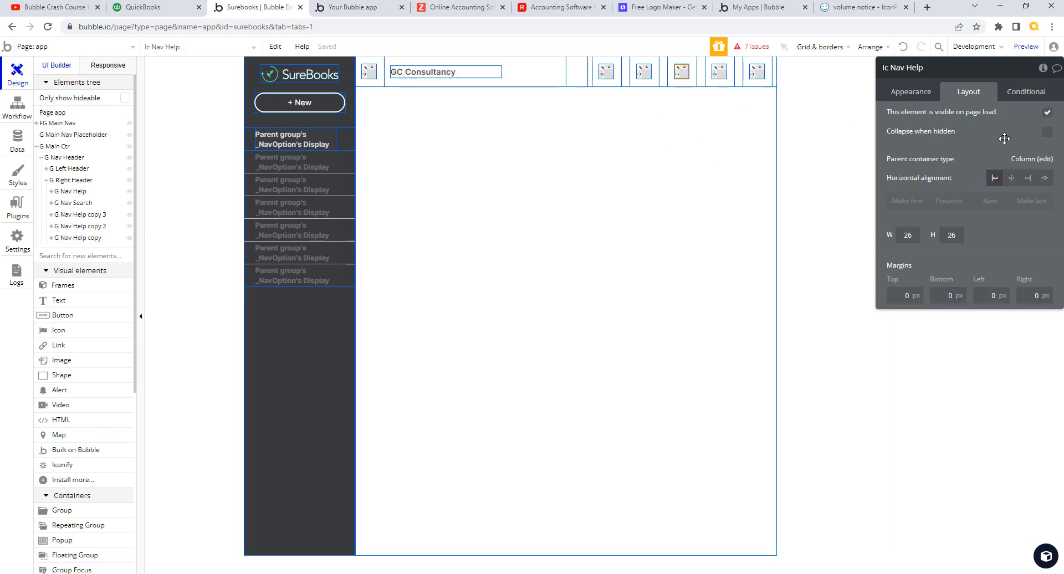
{"action": "left_click", "coordinate": [920, 93]}
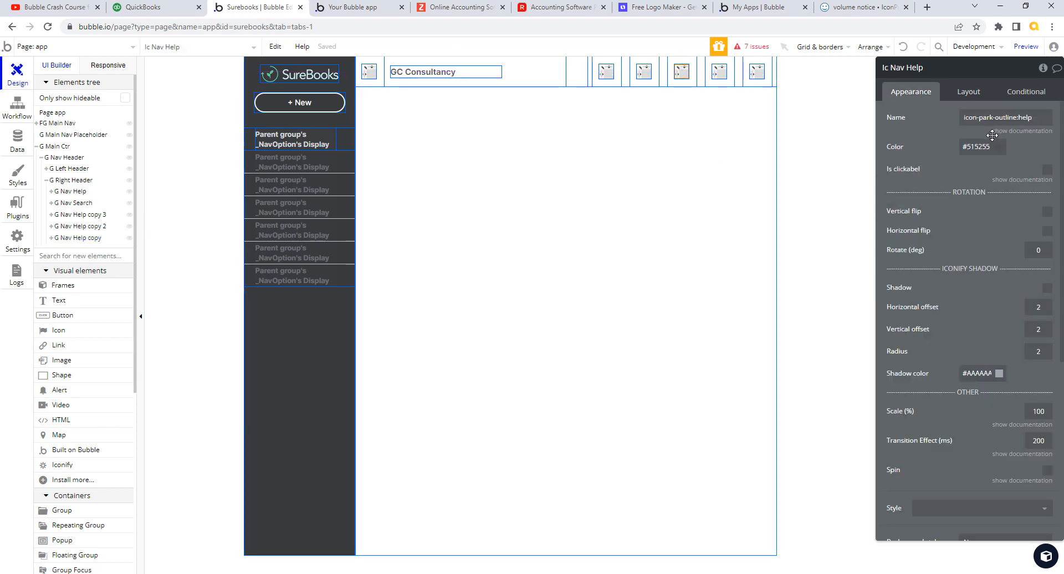
{"action": "triple_click", "coordinate": [1018, 118]}
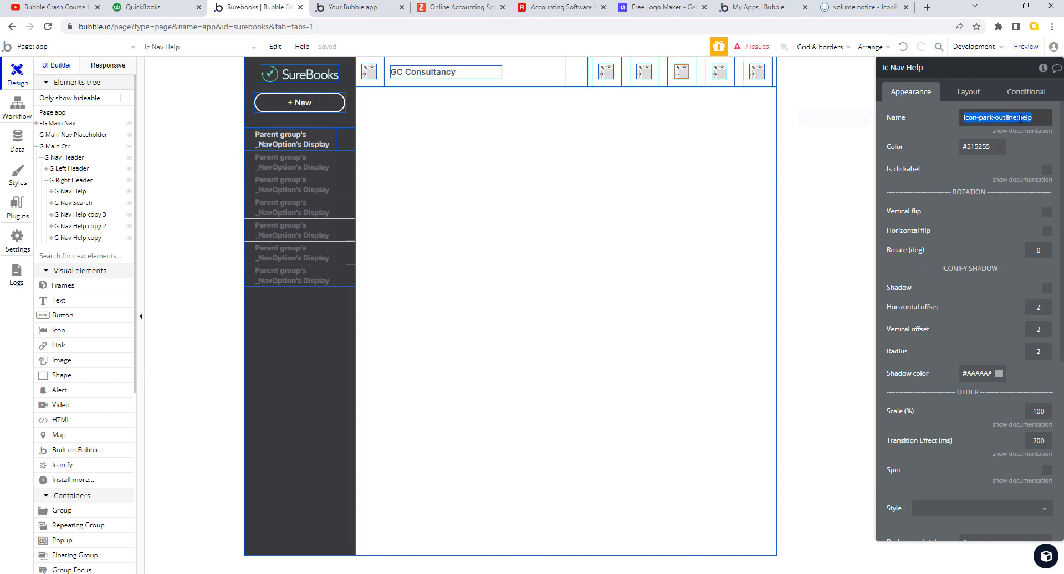
{"action": "key", "text": "ctrl+v"}
{"action": "left_click", "coordinate": [944, 134]}
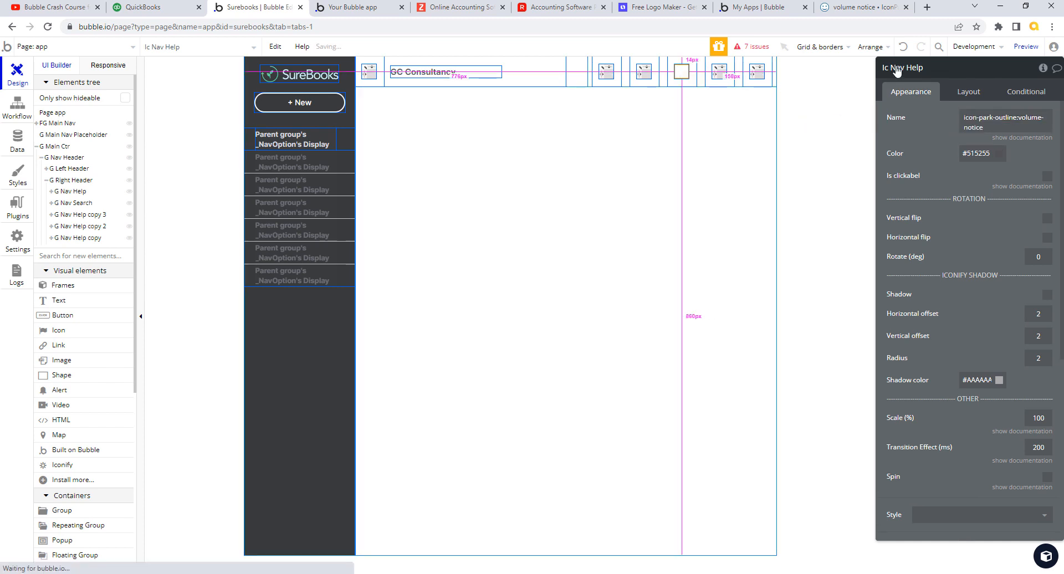
{"action": "left_click_drag", "start_coordinate": [906, 67], "coordinate": [952, 67]}
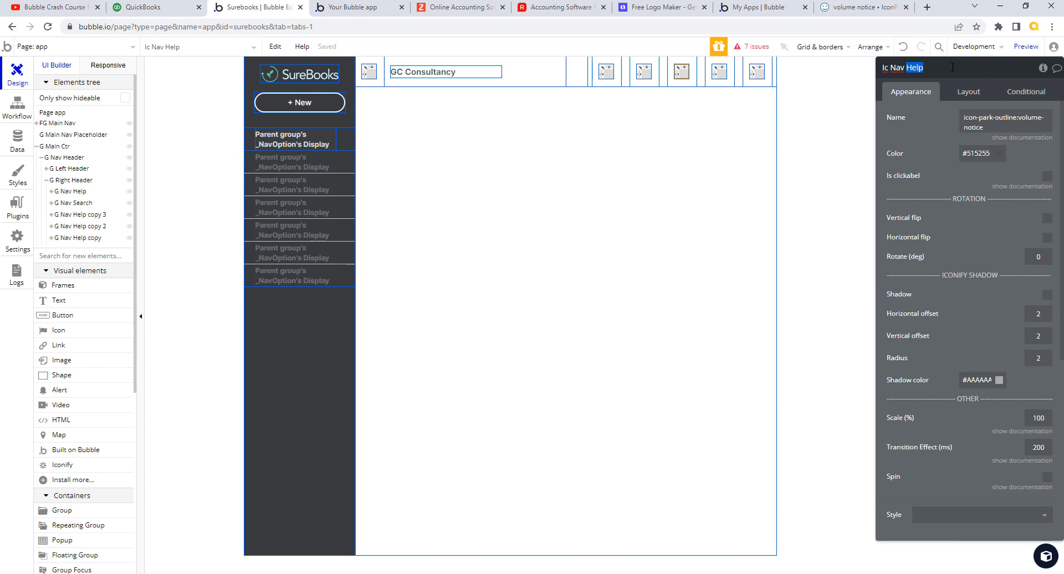
{"action": "type", "text": "Notify"}
{"action": "left_click", "coordinate": [980, 153]}
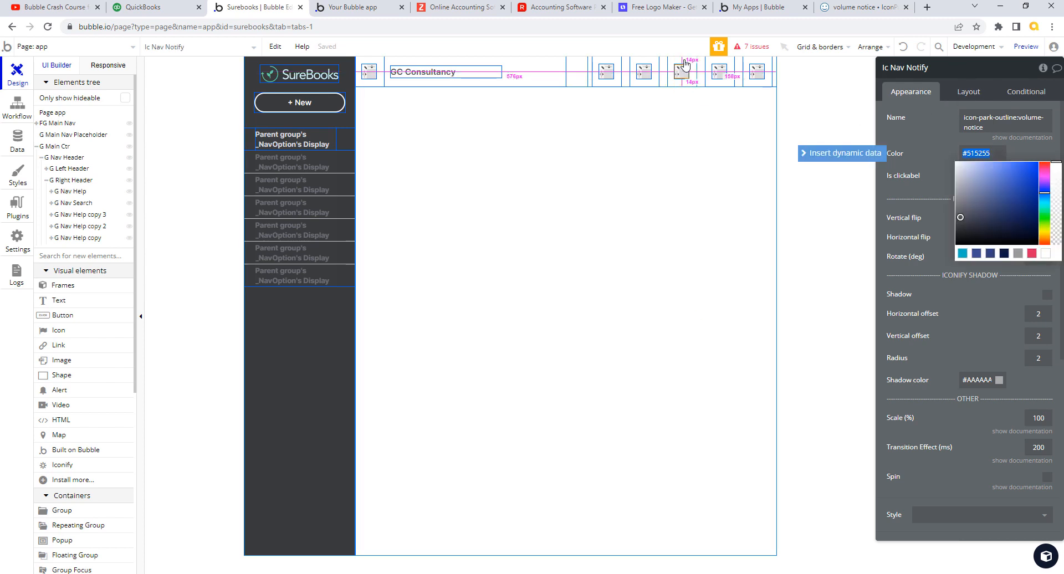
- Rename the icon's group to G Nav Notify and look at the QuickBooks dashboard
{"action": "left_click", "coordinate": [686, 65]}
{"action": "left_click_drag", "start_coordinate": [907, 67], "coordinate": [947, 69]}
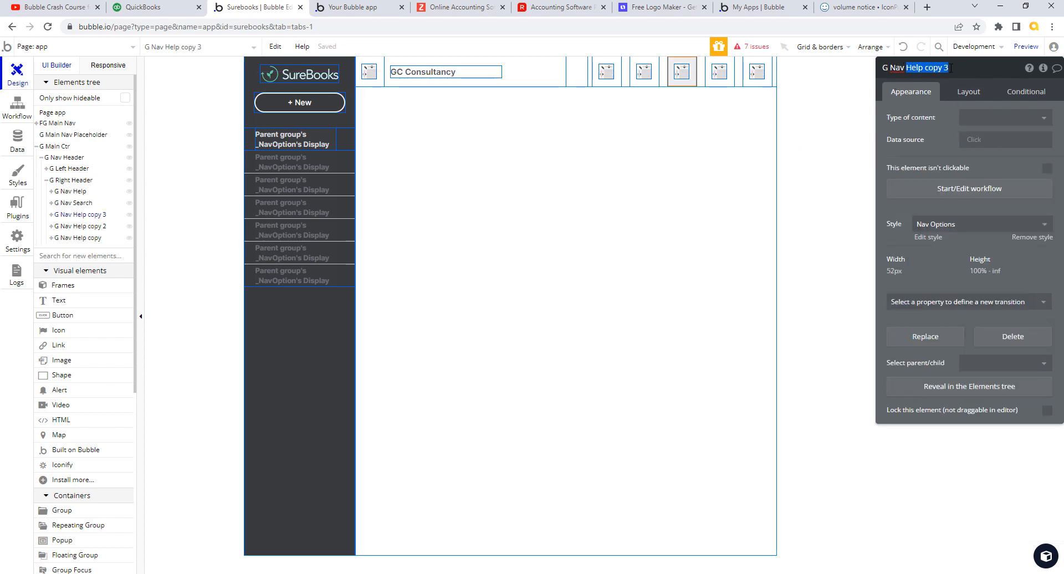
{"action": "type", "text": "Nav Notify"}
{"action": "key", "text": "Return"}
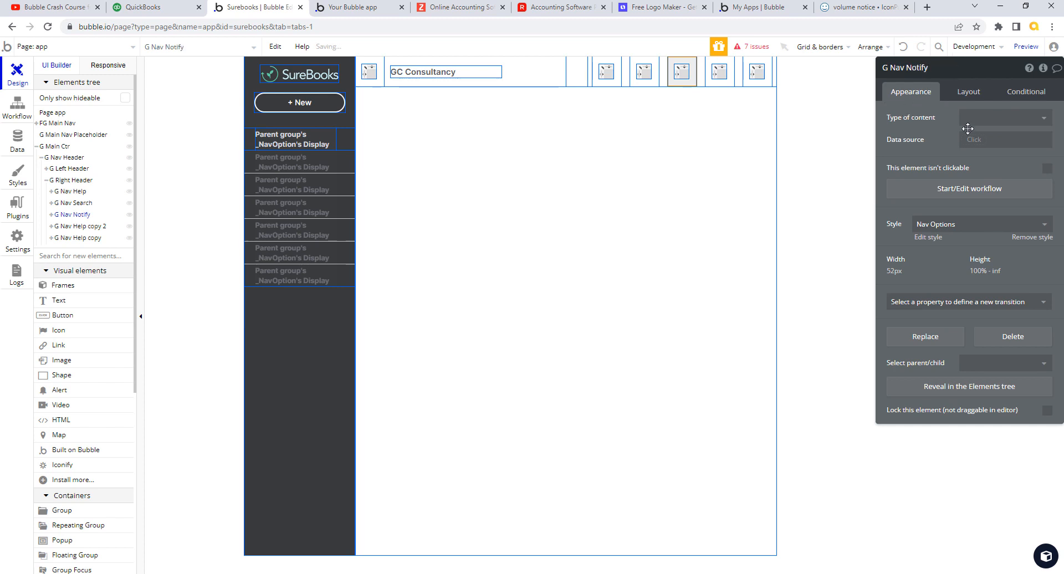
{"action": "left_click", "coordinate": [143, 8]}
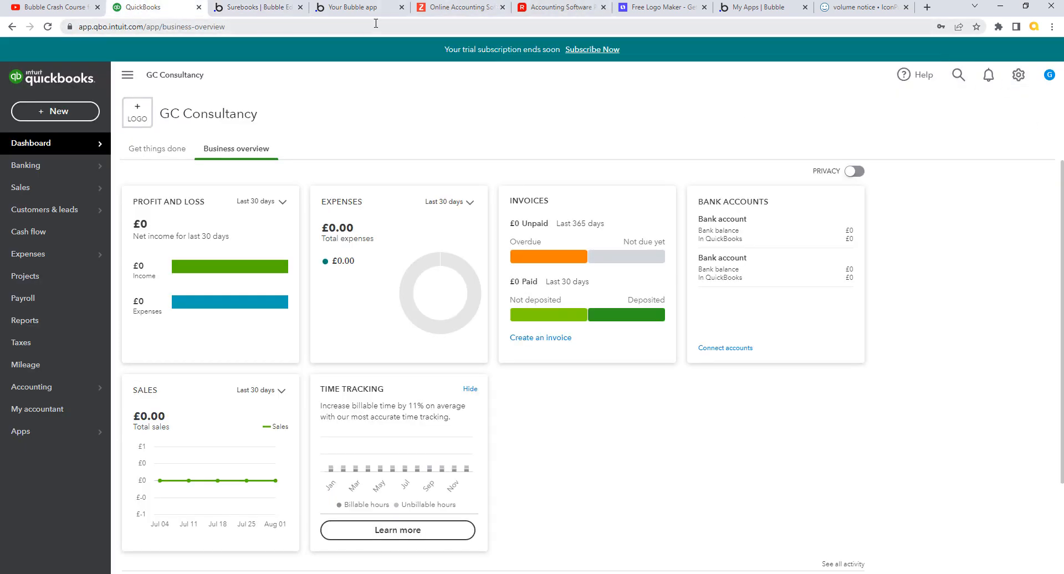
- Search 'settin' in IconPark Outline and copy the gear icon's name icon-park-outline:setting-two
{"action": "left_click", "coordinate": [875, 10]}
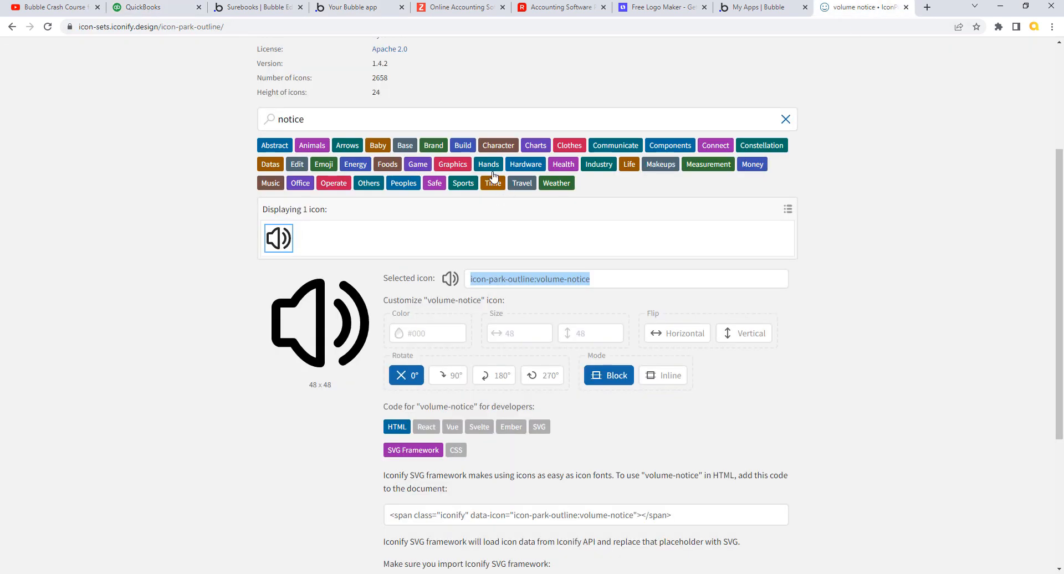
{"action": "scroll", "coordinate": [973, 233], "scroll_direction": "up", "scroll_amount": 1}
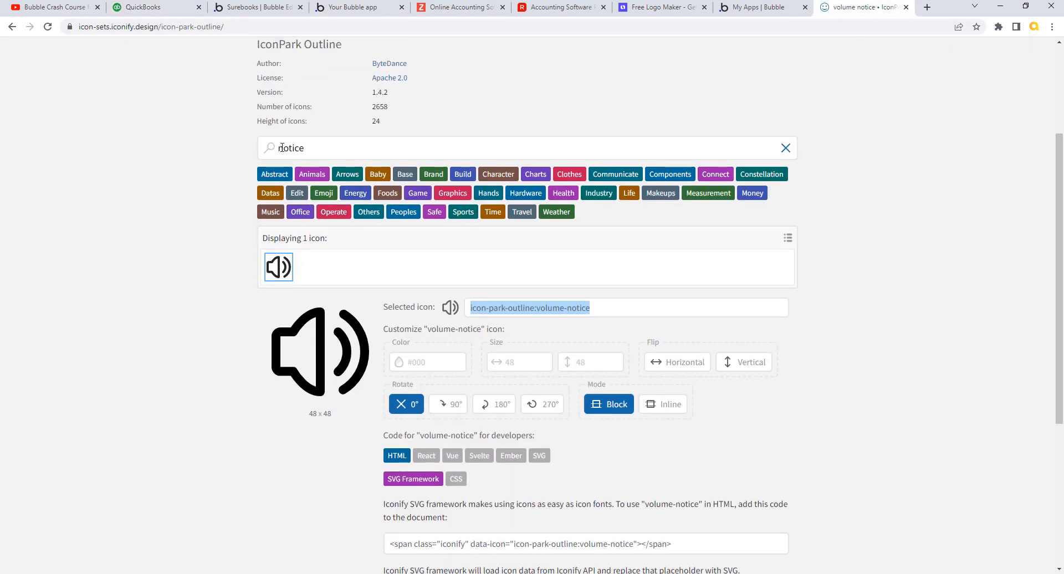
{"action": "left_click", "coordinate": [289, 147]}
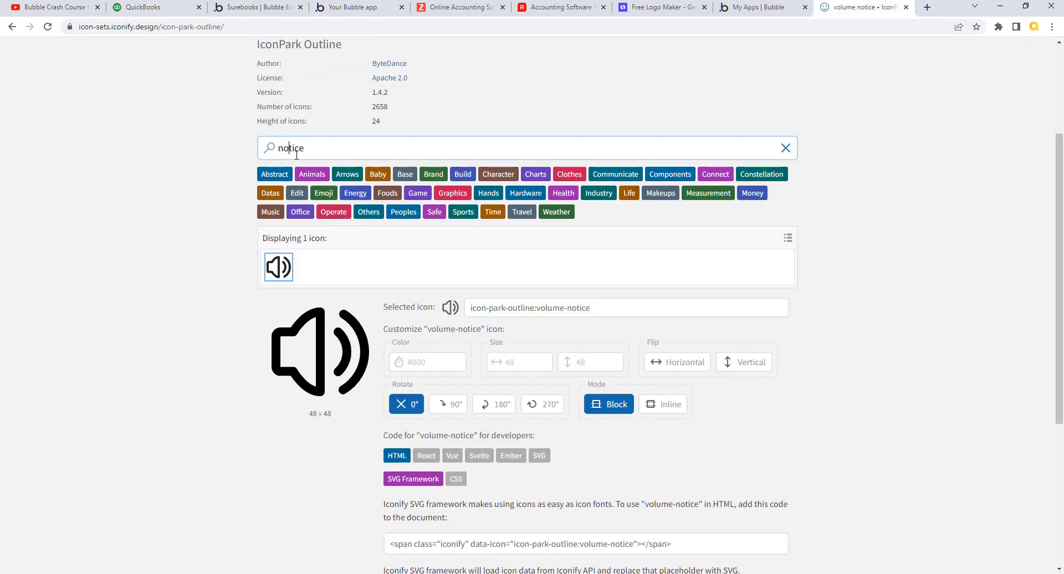
{"action": "double_click", "coordinate": [304, 153]}
{"action": "type", "text": "settin"}
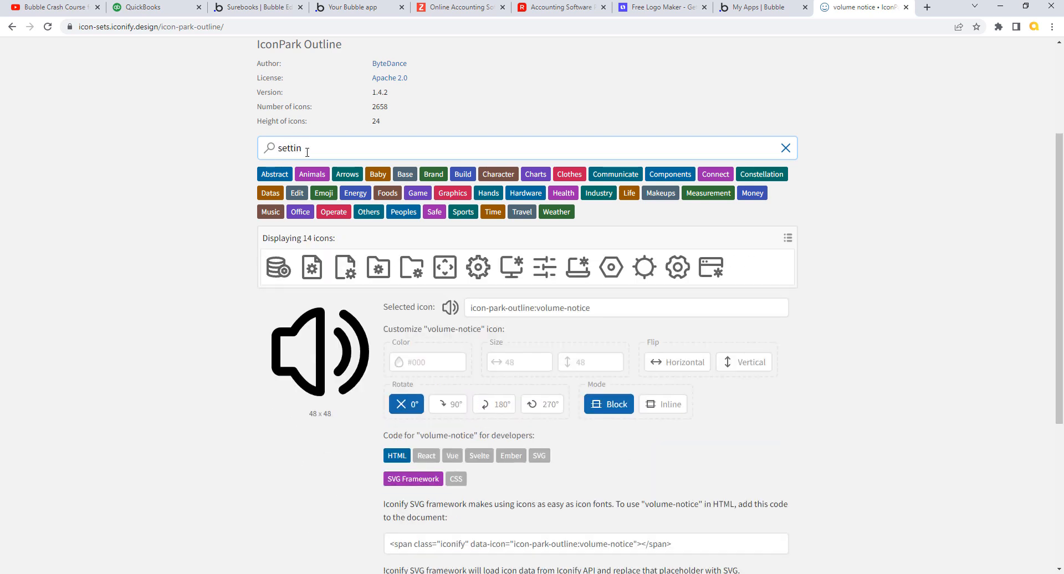
{"action": "left_click", "coordinate": [677, 267]}
{"action": "scroll", "coordinate": [614, 151], "scroll_direction": "down", "scroll_amount": 5}
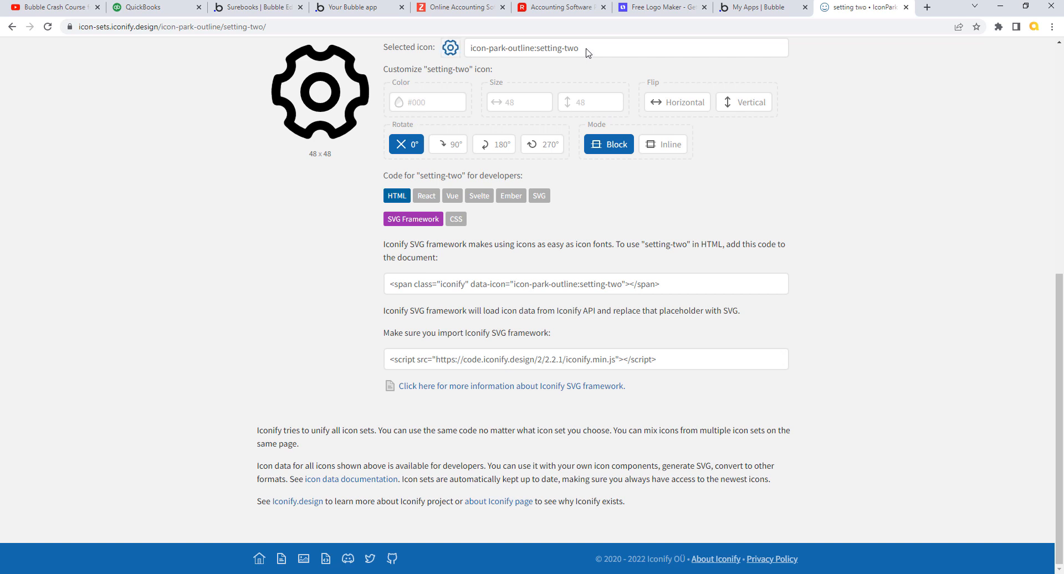
{"action": "scroll", "coordinate": [582, 50], "scroll_direction": "up", "scroll_amount": 1}
{"action": "left_click_drag", "start_coordinate": [581, 56], "coordinate": [471, 58]}
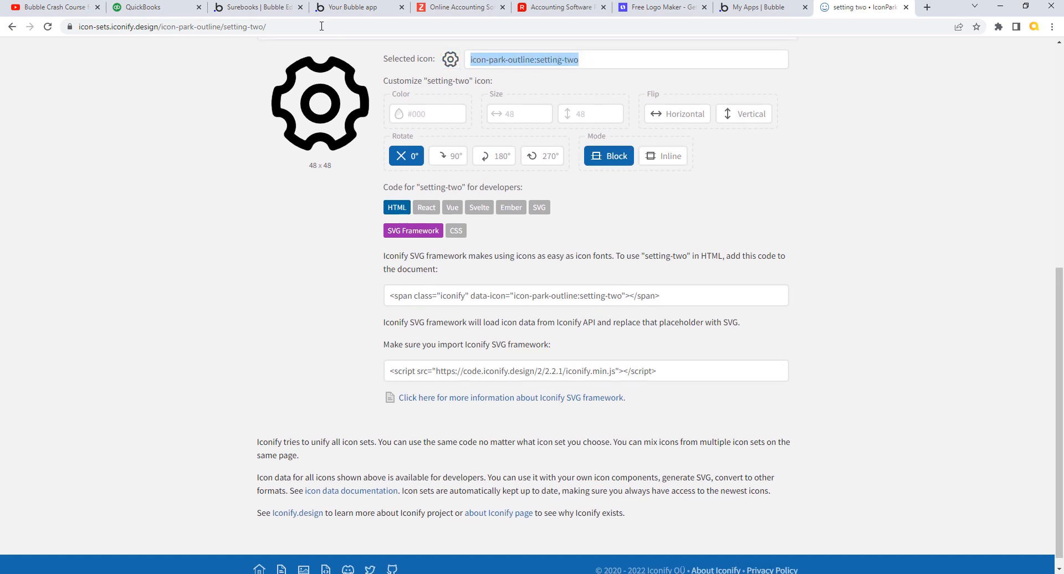
{"action": "left_click", "coordinate": [260, 9]}
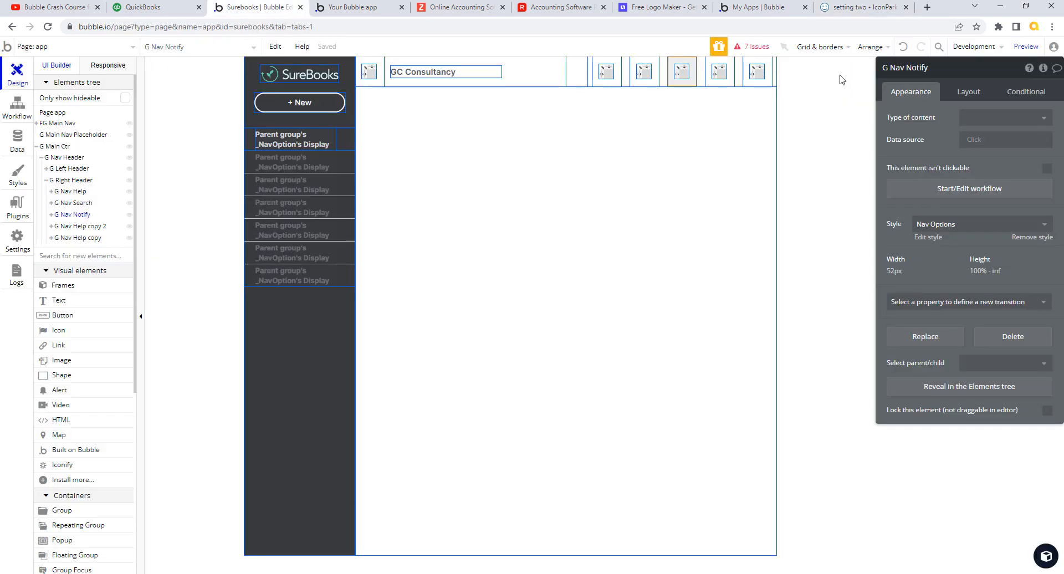
- Set the fourth header icon to icon-park-outline:setting-two and rename it Ic Nav Settings
{"action": "left_click", "coordinate": [724, 69]}
{"action": "left_click_drag", "start_coordinate": [1027, 117], "coordinate": [967, 117]}
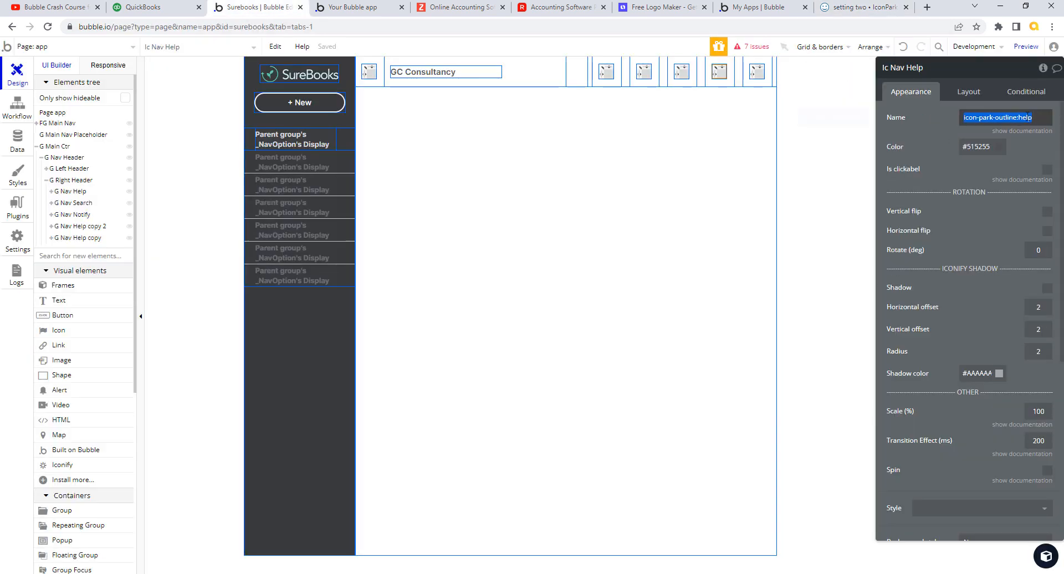
{"action": "type", "text": "icon-park-outline:setting-two"}
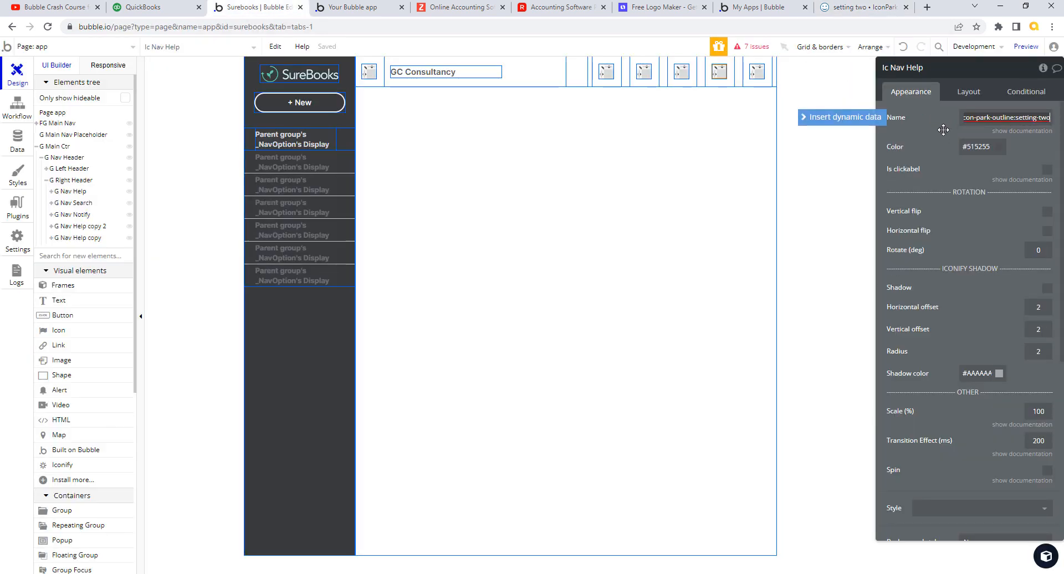
{"action": "left_click", "coordinate": [797, 124]}
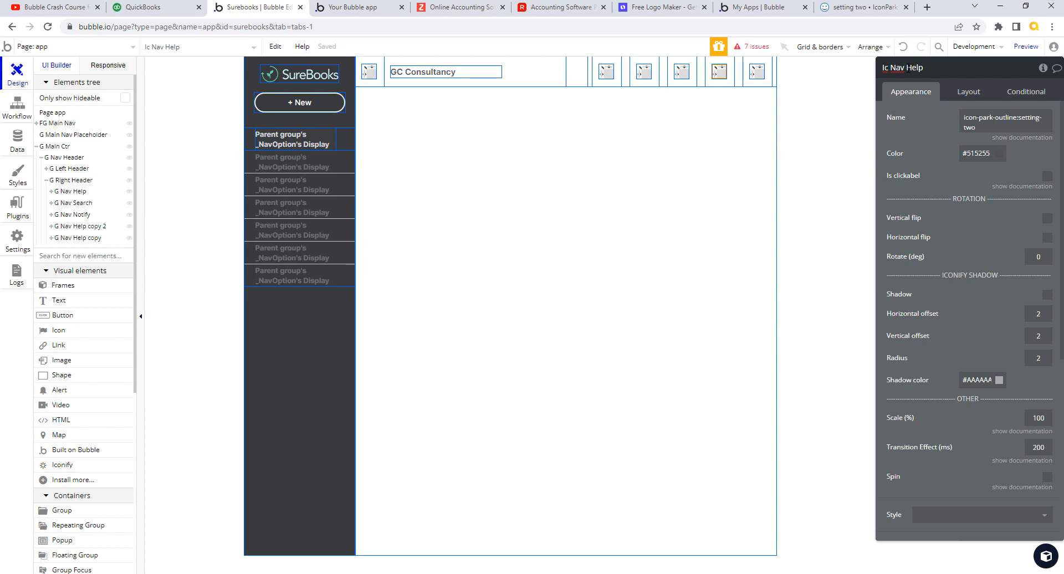
{"action": "left_click_drag", "start_coordinate": [908, 69], "coordinate": [939, 71]}
{"action": "type", "text": "Settings"}
- Rename the gear icon's group to G Nav Settings, then bring up the QuickBooks dashboard
{"action": "left_click", "coordinate": [726, 61]}
{"action": "left_click", "coordinate": [921, 69]}
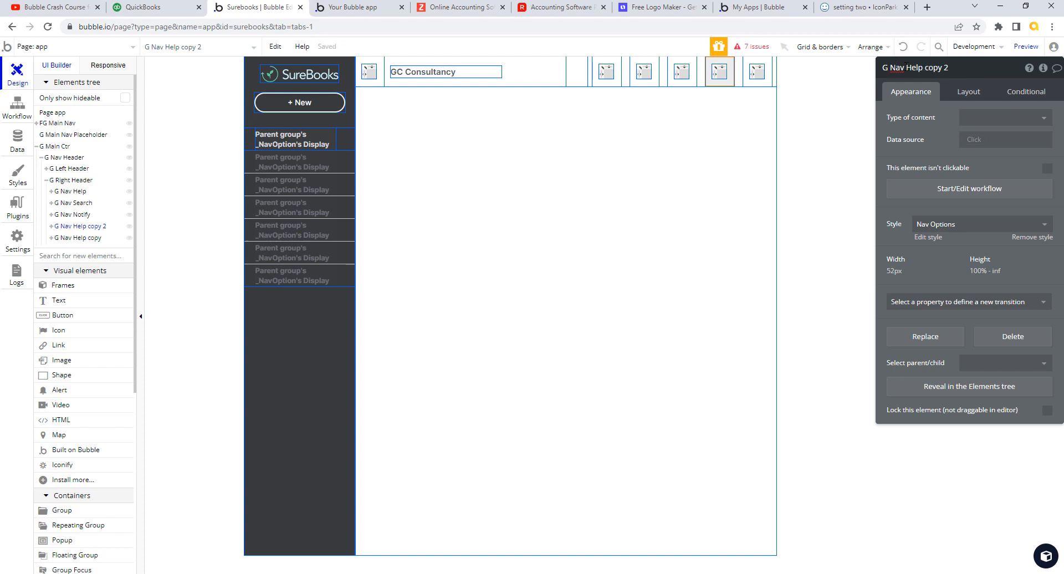
{"action": "left_click_drag", "start_coordinate": [907, 68], "coordinate": [954, 68]}
{"action": "type", "text": "Settings"}
{"action": "key", "text": "ctrl+shift+Tab"}
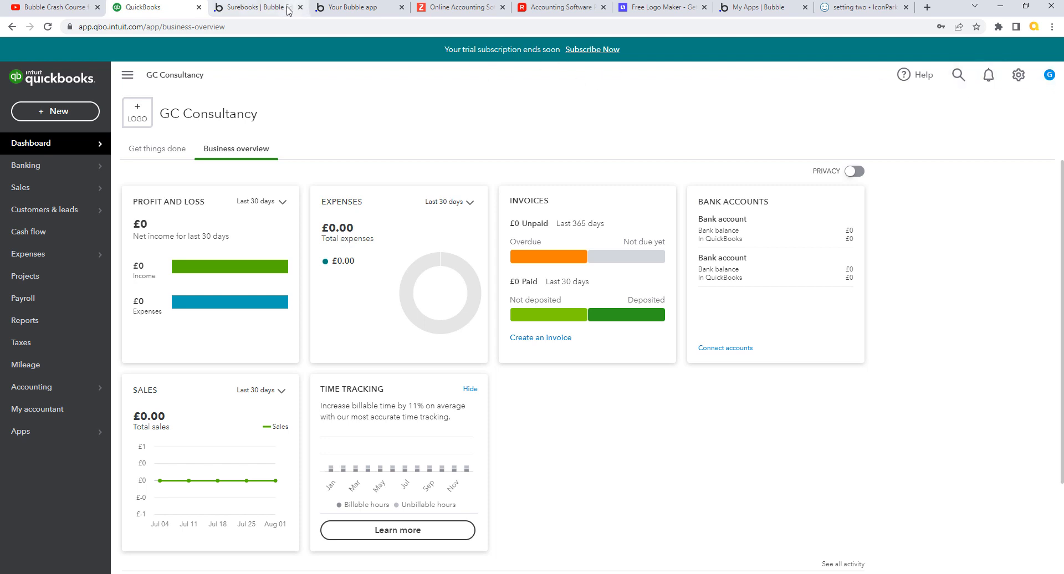
- Reload the running SureBooks app preview to check the new header icons
{"action": "left_click", "coordinate": [270, 11]}
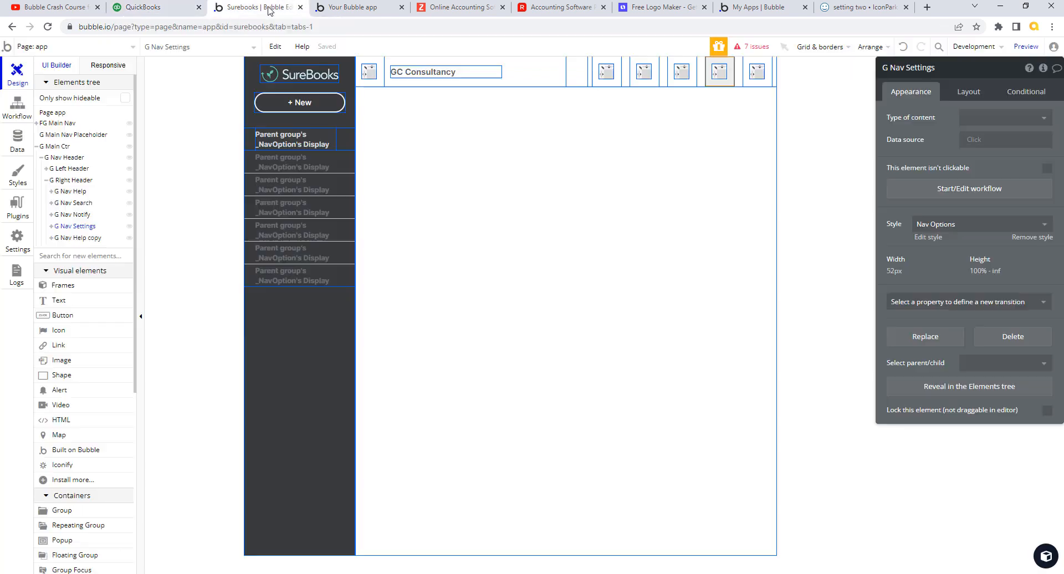
{"action": "left_click", "coordinate": [334, 11]}
{"action": "left_click", "coordinate": [371, 51]}
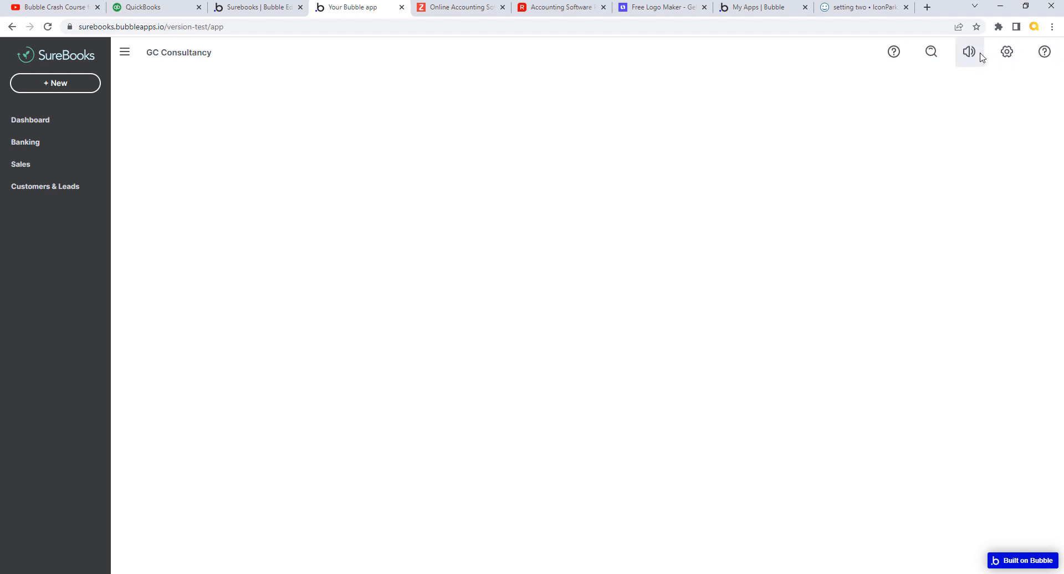
{"action": "left_click", "coordinate": [260, 12]}
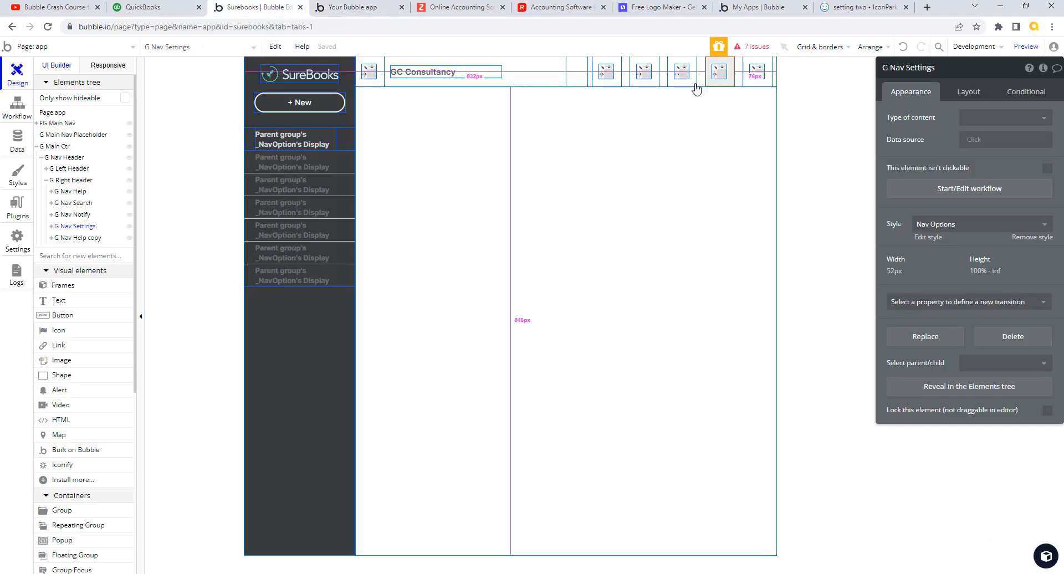
- Try fixed widths of 280 px and then 290 px on G Right Header
{"action": "left_click", "coordinate": [775, 79]}
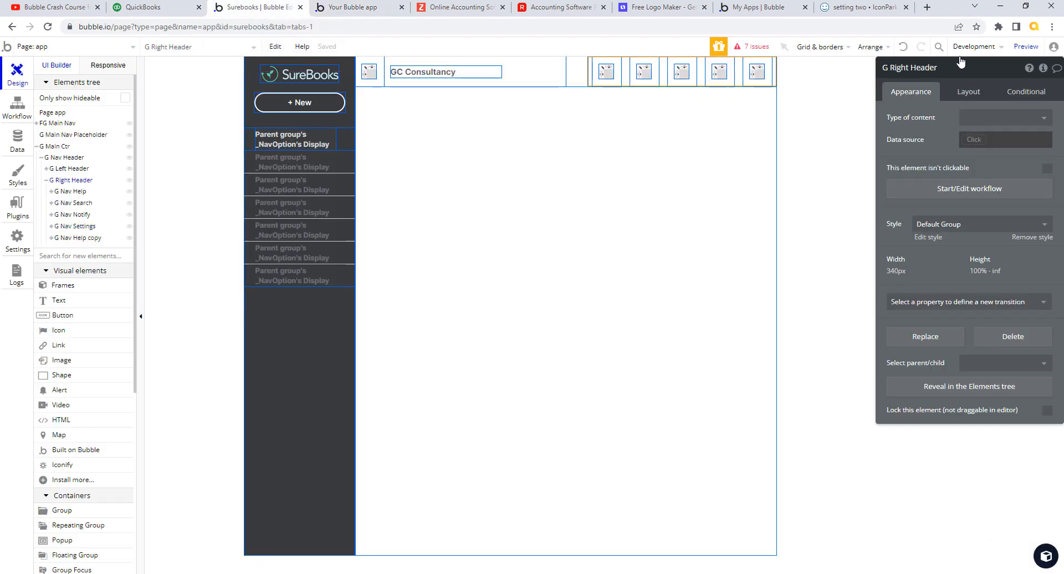
{"action": "left_click", "coordinate": [968, 94]}
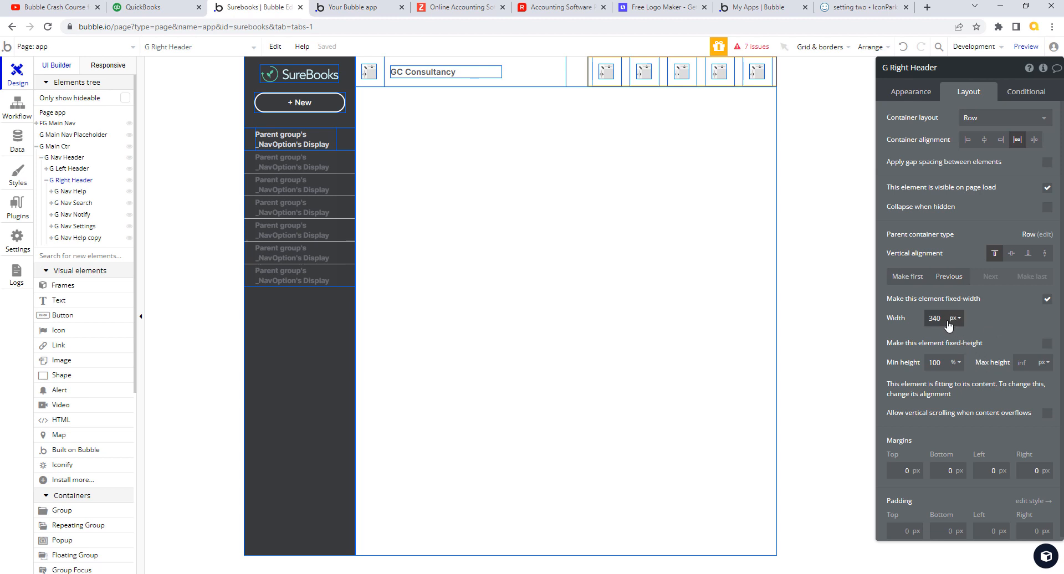
{"action": "left_click_drag", "start_coordinate": [943, 318], "coordinate": [898, 316]}
{"action": "type", "text": "2"}
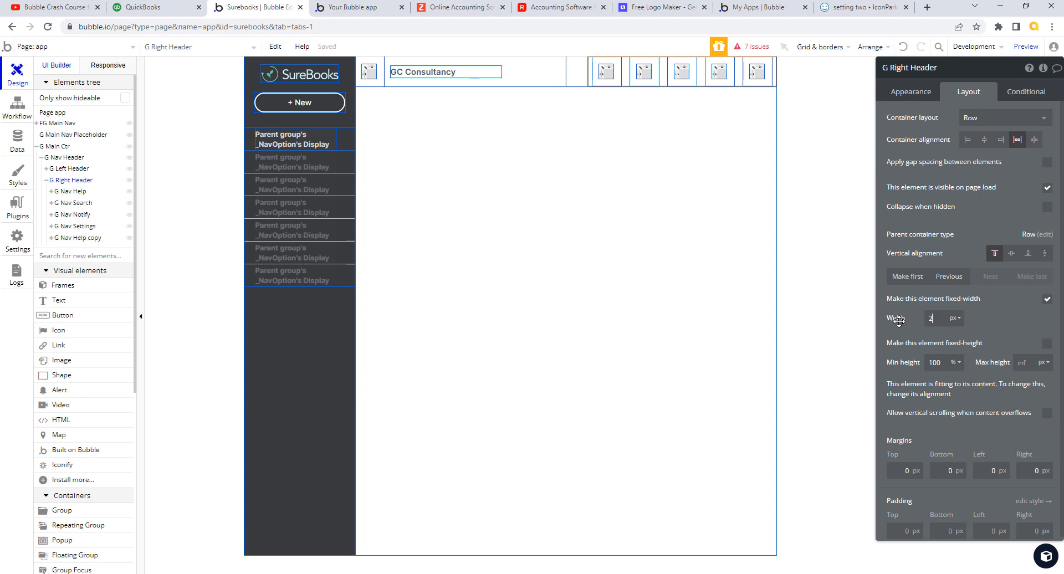
{"action": "type", "text": "80"}
{"action": "key", "text": "Tab"}
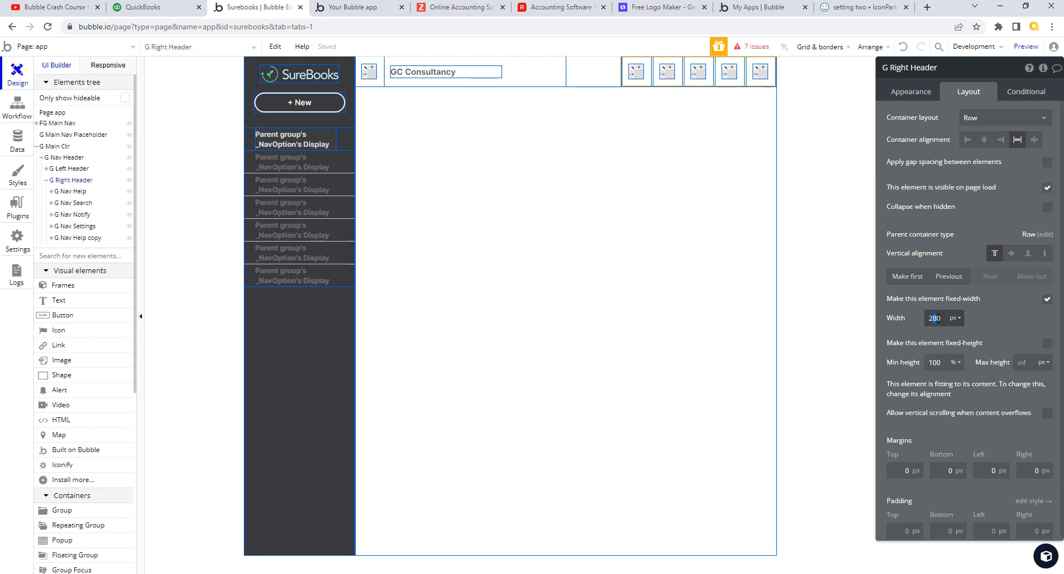
{"action": "type", "text": "290"}
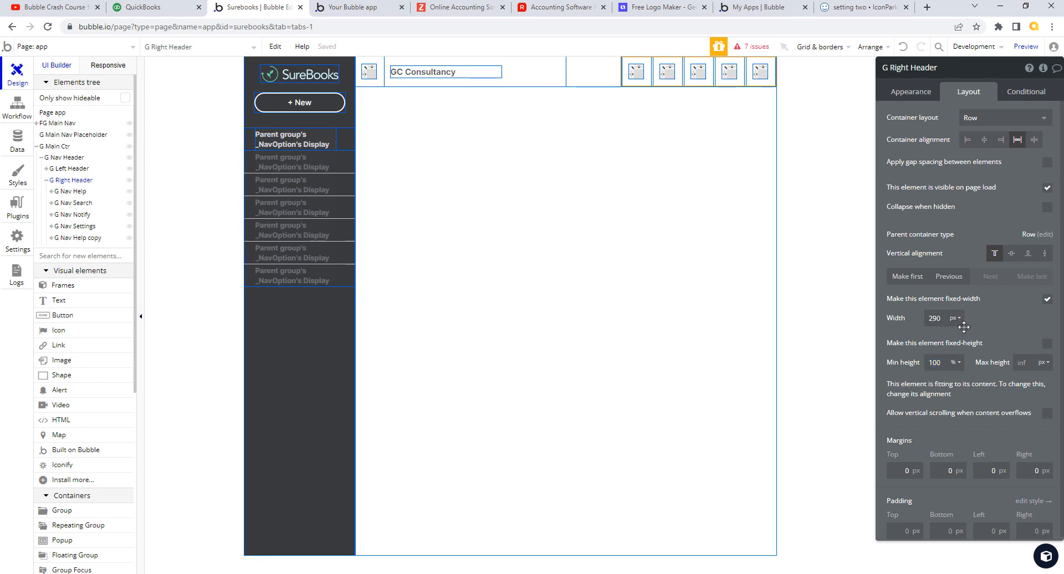
{"action": "key", "text": "Tab"}
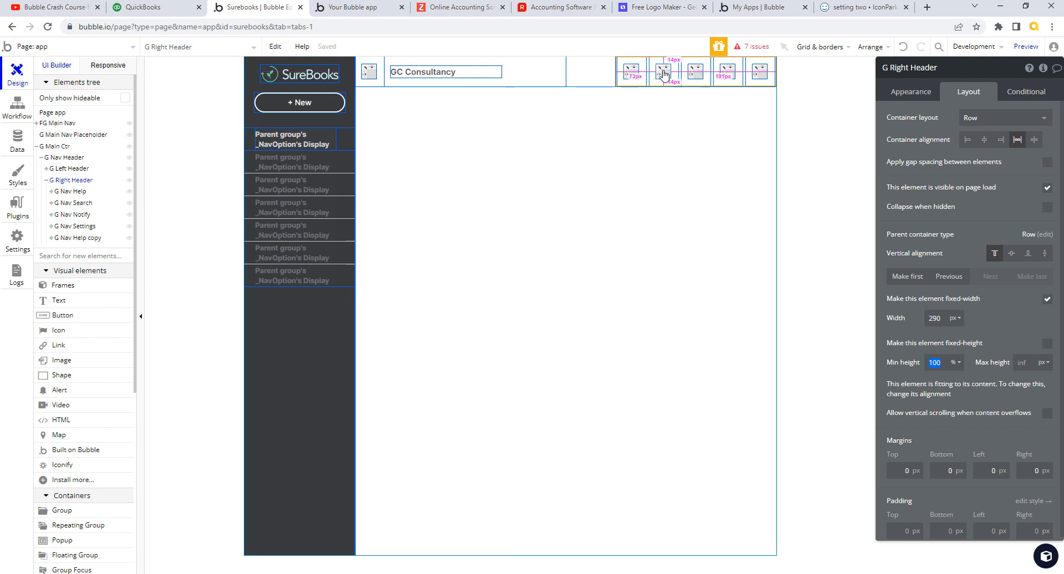
- Compare with the QuickBooks header, then settle G Right Header's width at 270 px
{"action": "left_click", "coordinate": [143, 7]}
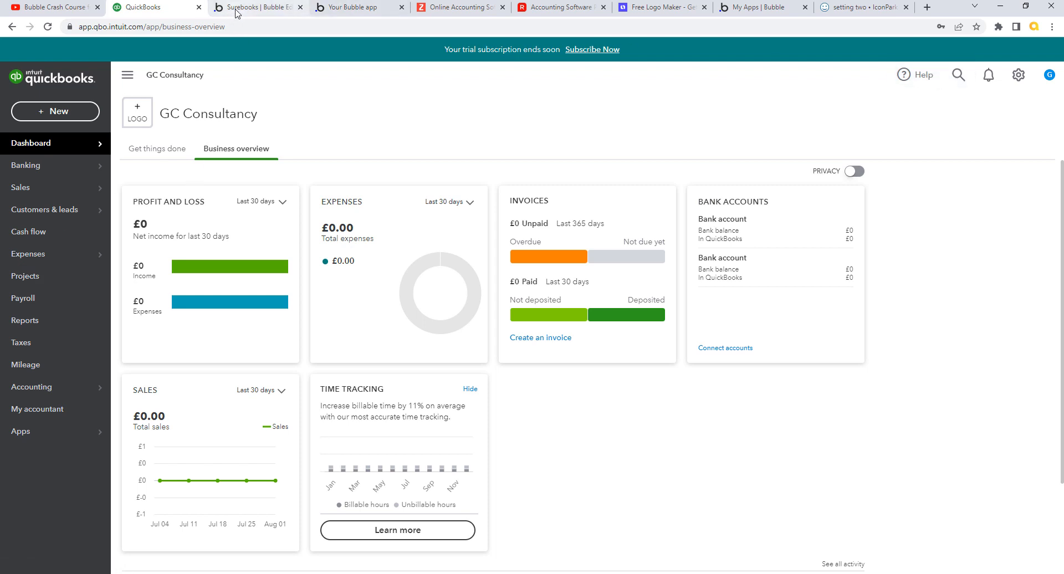
{"action": "left_click", "coordinate": [255, 7]}
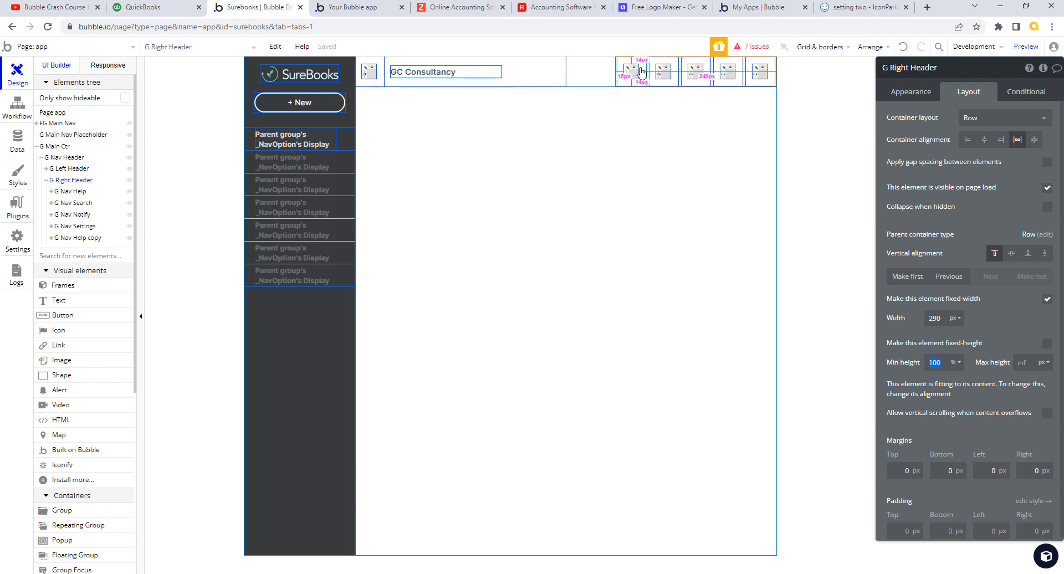
{"action": "left_click", "coordinate": [935, 318]}
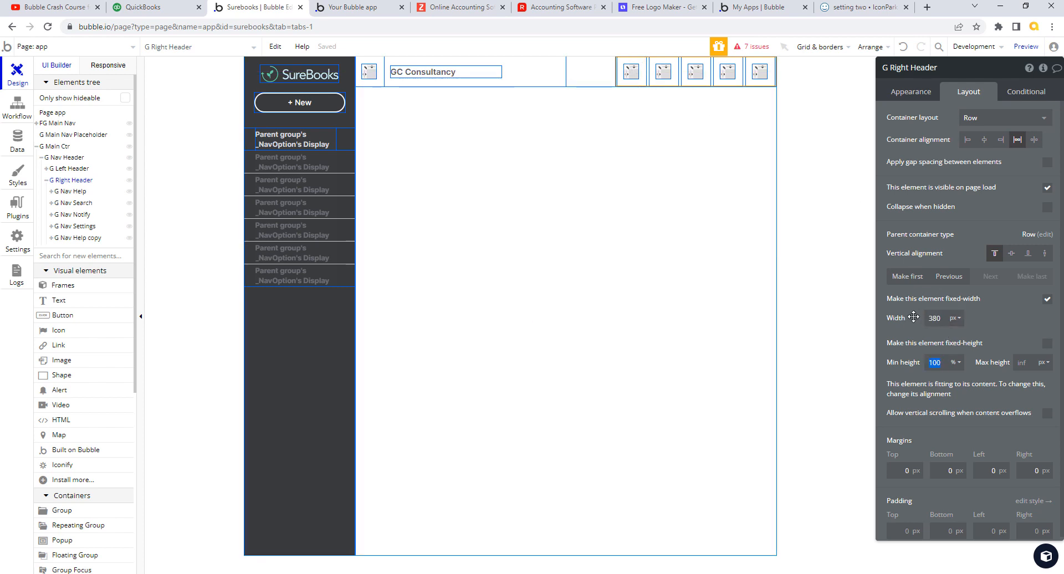
{"action": "left_click", "coordinate": [913, 317]}
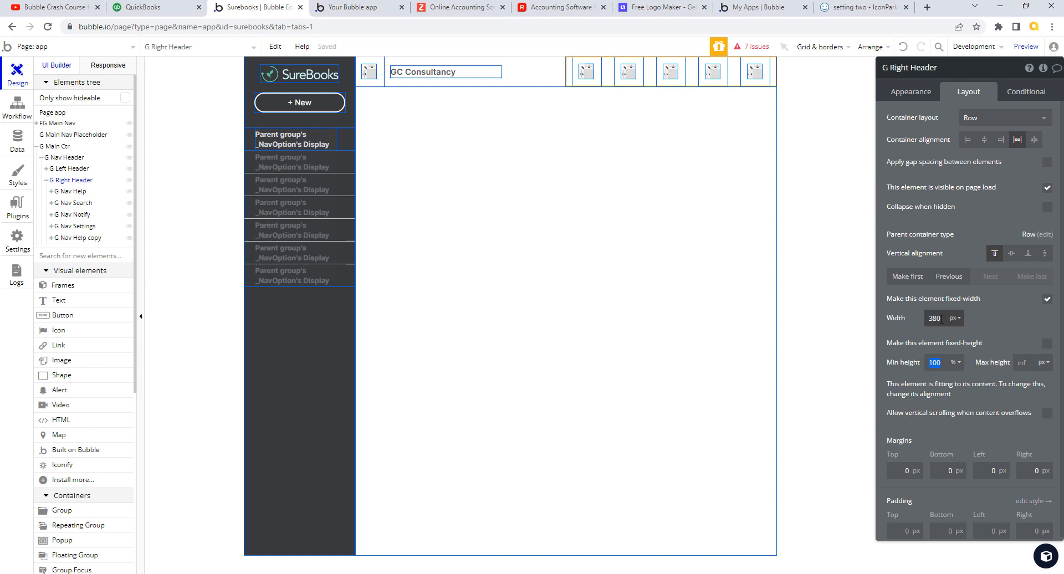
{"action": "type", "text": "280"}
{"action": "key", "text": "Tab"}
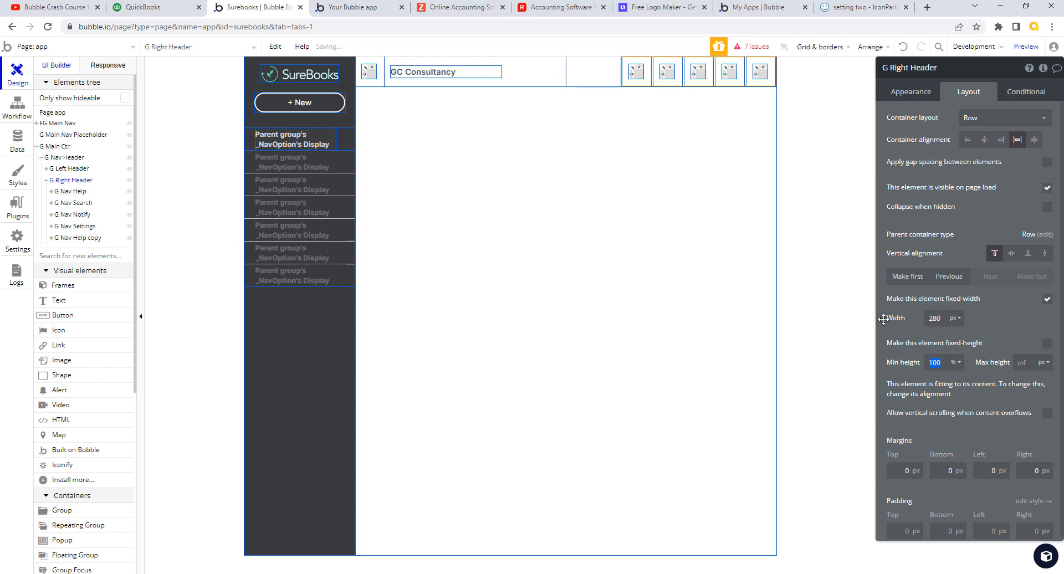
{"action": "left_click", "coordinate": [921, 319]}
{"action": "key", "text": "Tab"}
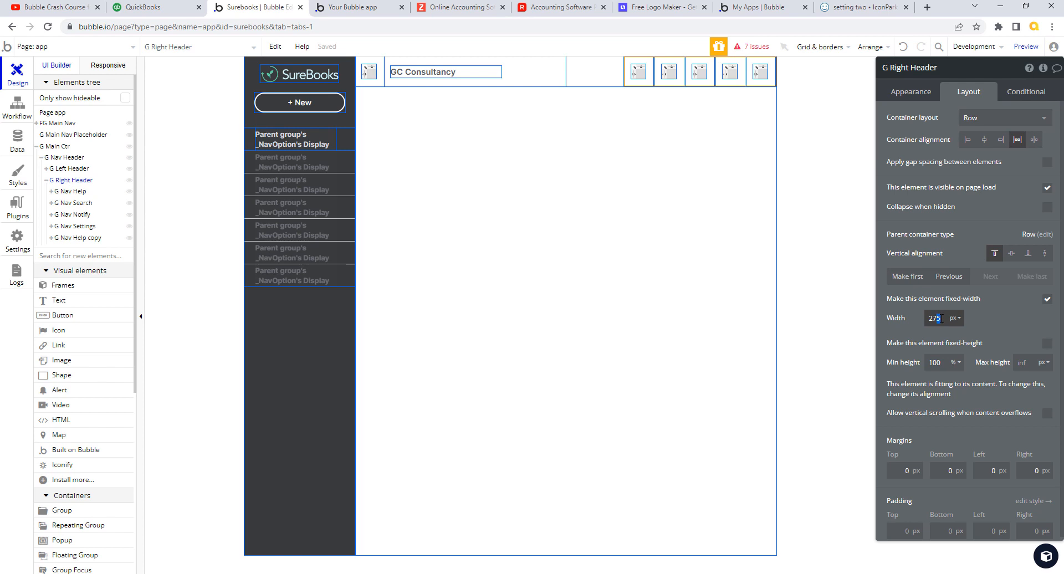
{"action": "left_click", "coordinate": [942, 319]}
{"action": "type", "text": "270"}
{"action": "key", "text": "Tab"}
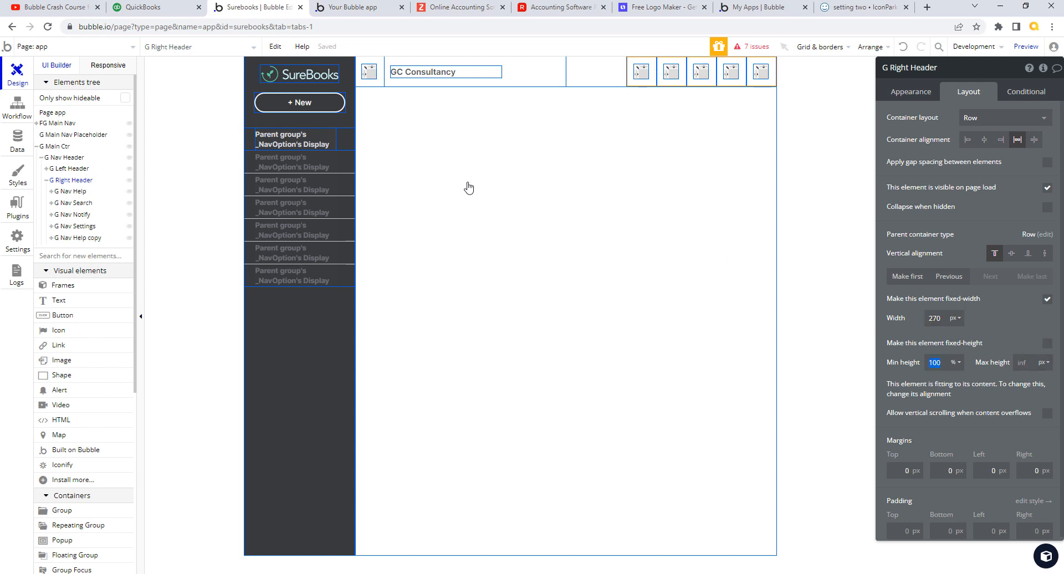
{"action": "left_click", "coordinate": [391, 7]}
{"action": "left_click", "coordinate": [413, 53]}
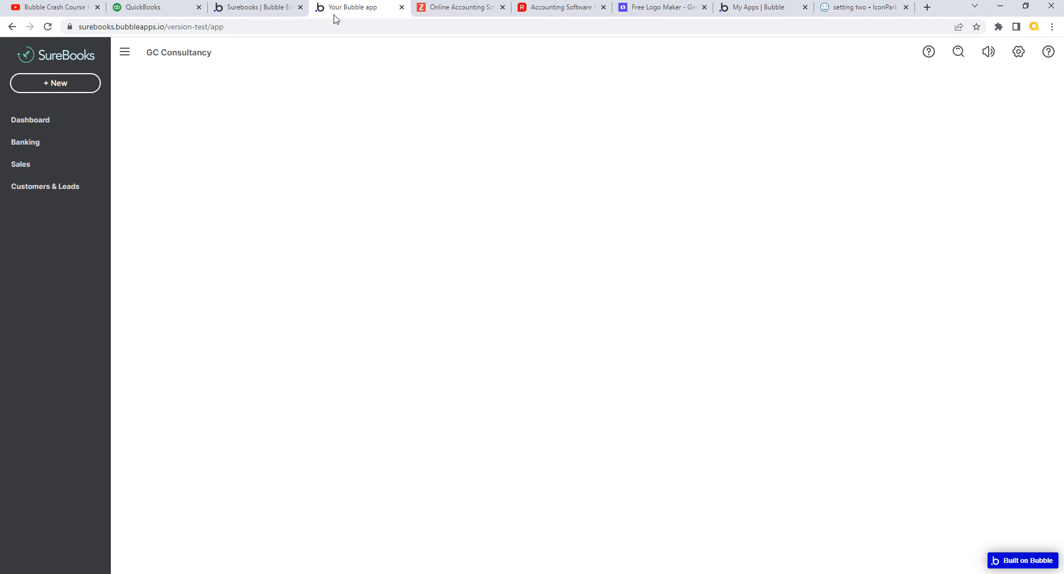
{"action": "left_click", "coordinate": [274, 8]}
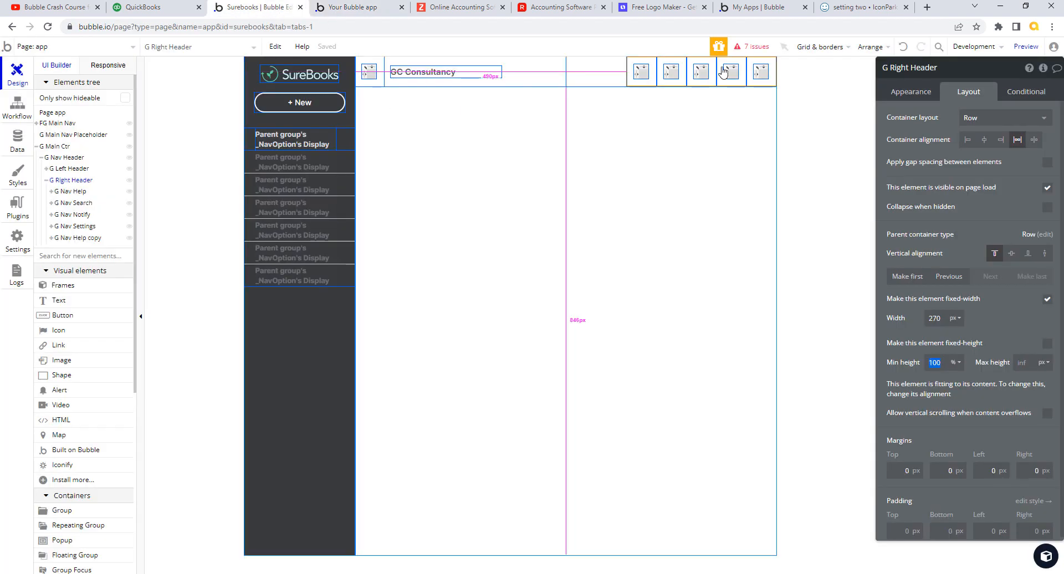
{"action": "left_click", "coordinate": [761, 71]}
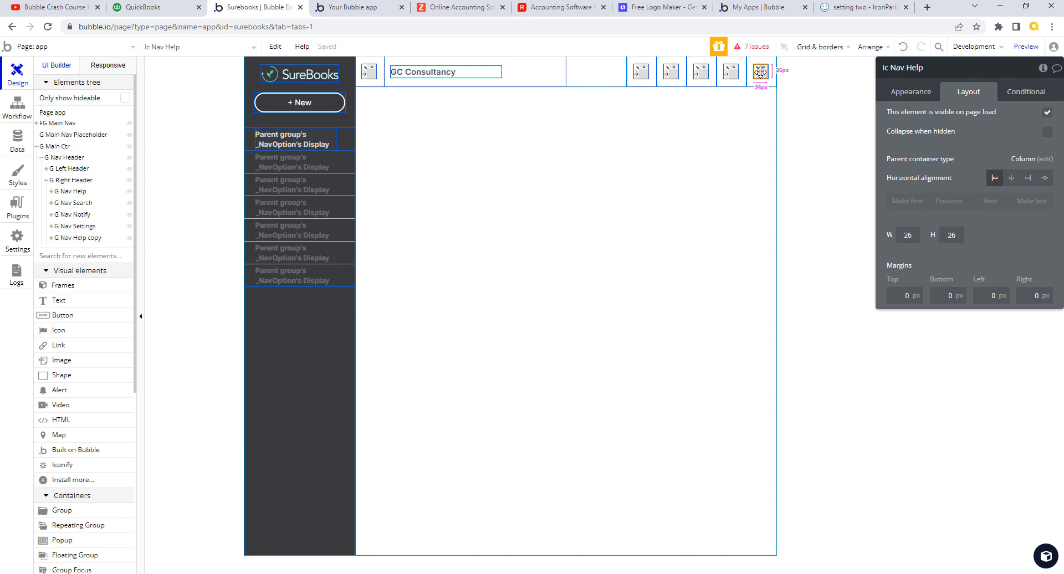
{"action": "left_click", "coordinate": [166, 7]}
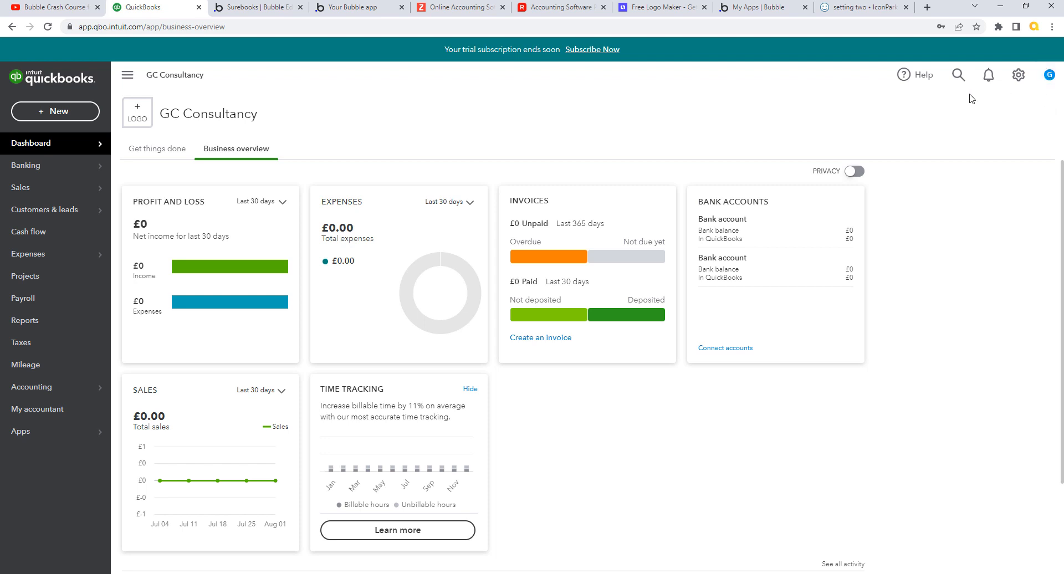
{"action": "left_click", "coordinate": [268, 12]}
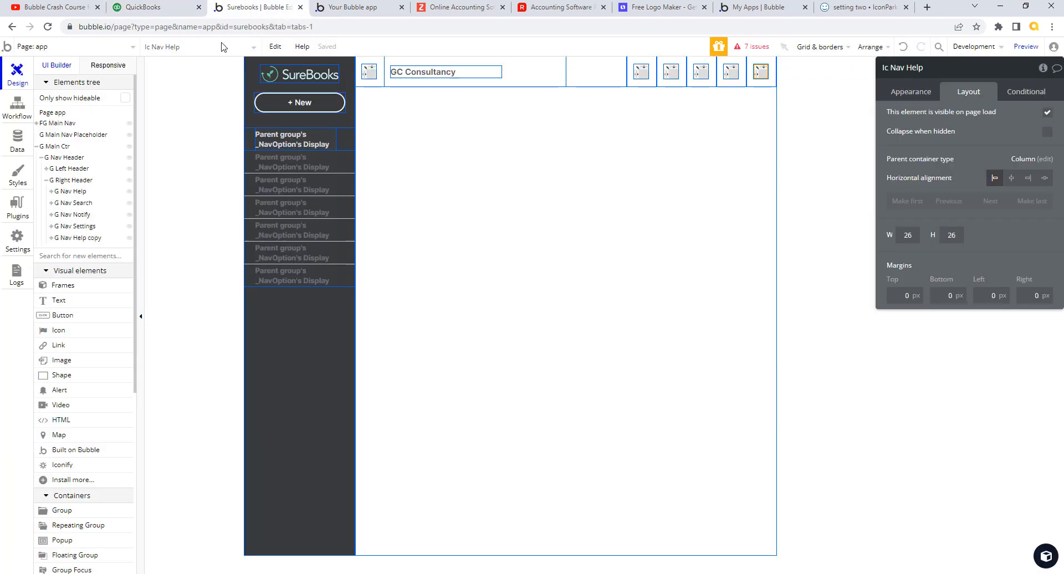
- Go to the User data type and add a FirstName text field
{"action": "left_click", "coordinate": [18, 139]}
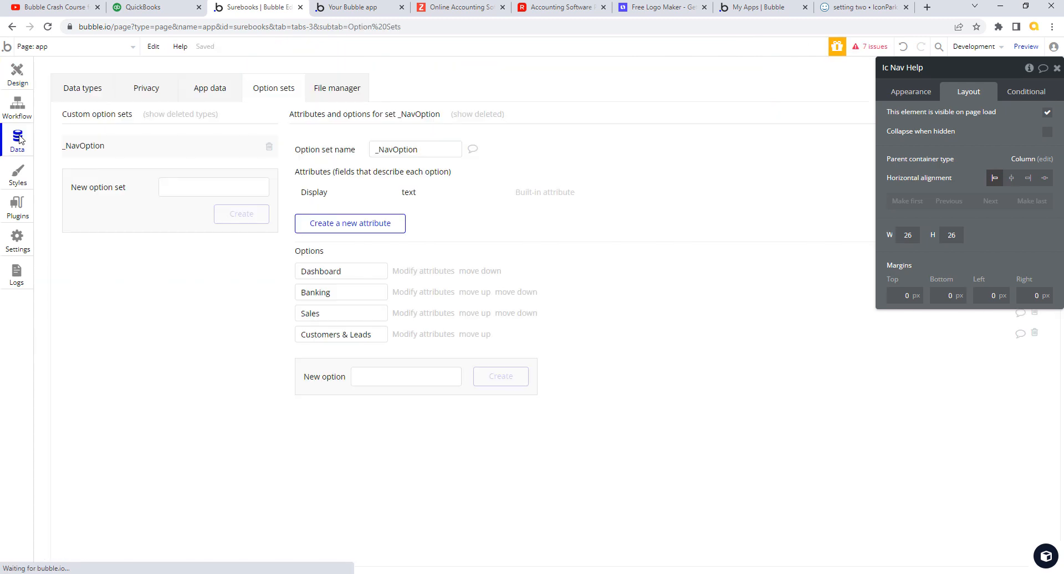
{"action": "left_click", "coordinate": [84, 90]}
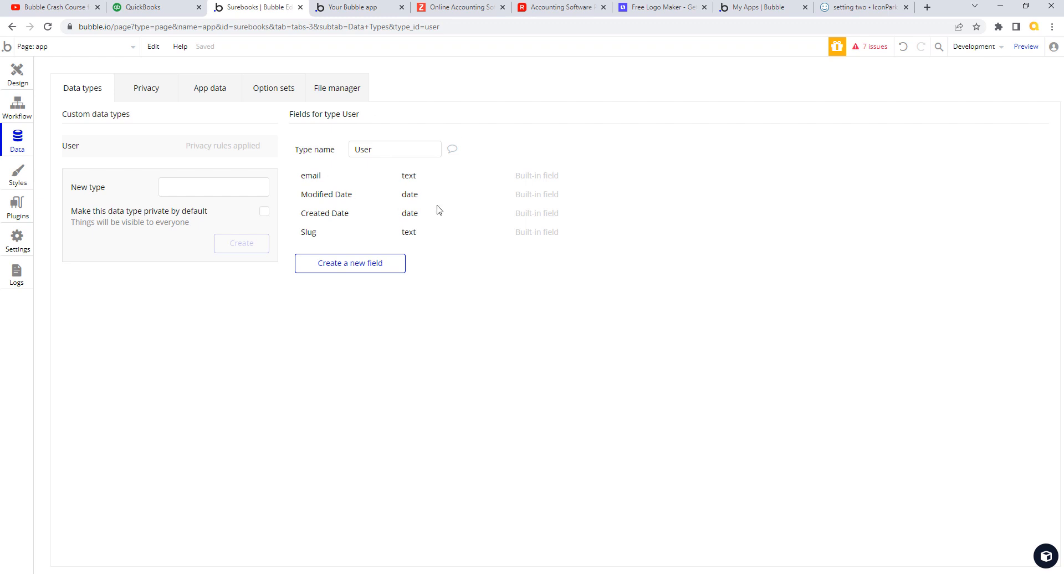
{"action": "left_click", "coordinate": [371, 269]}
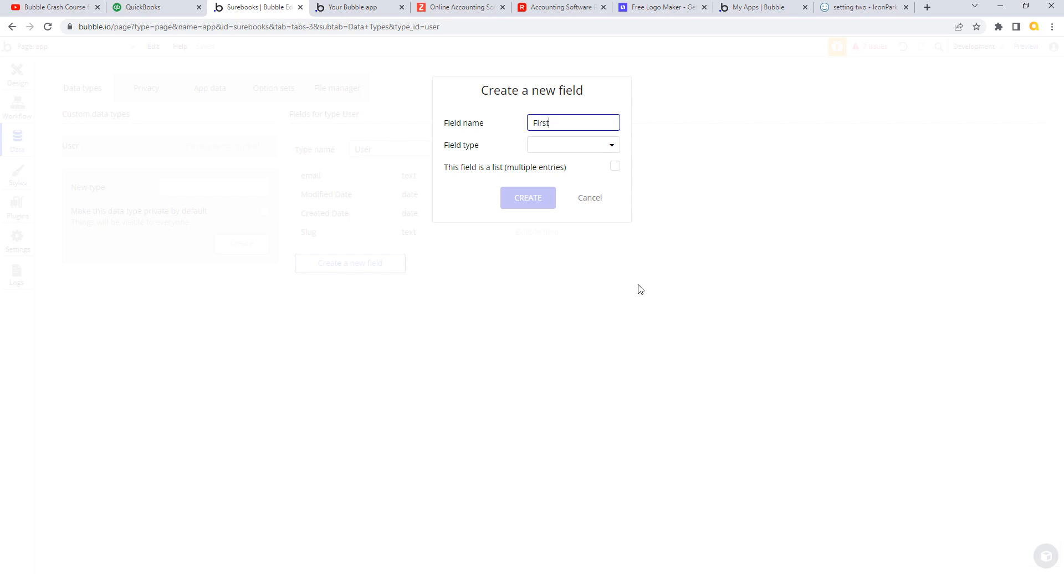
{"action": "left_click", "coordinate": [612, 145]}
{"action": "left_click", "coordinate": [559, 162]}
{"action": "left_click", "coordinate": [542, 200]}
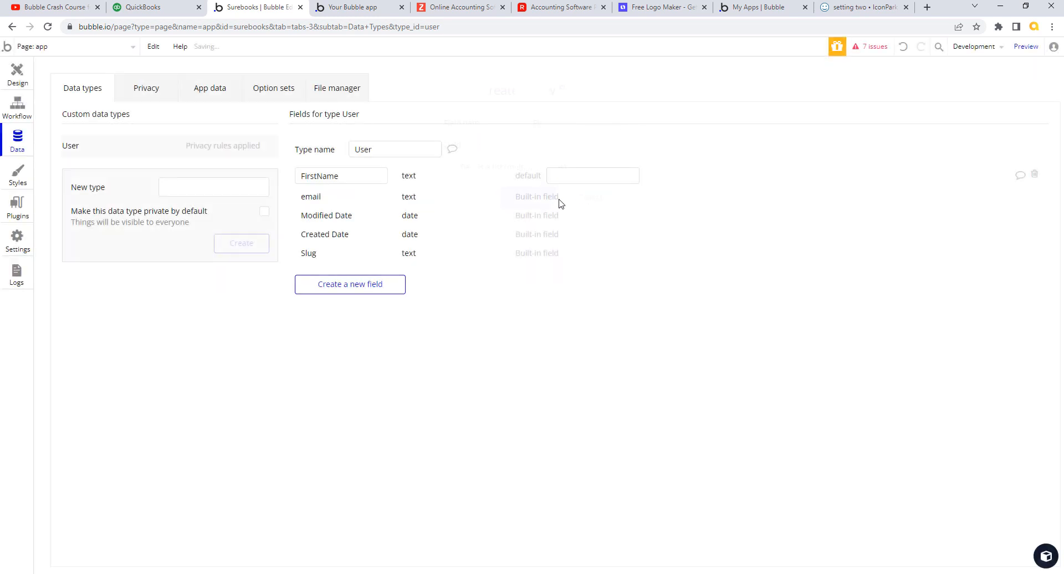
- Add a LastName text field and an Image field of type image to User
{"action": "left_click", "coordinate": [385, 283]}
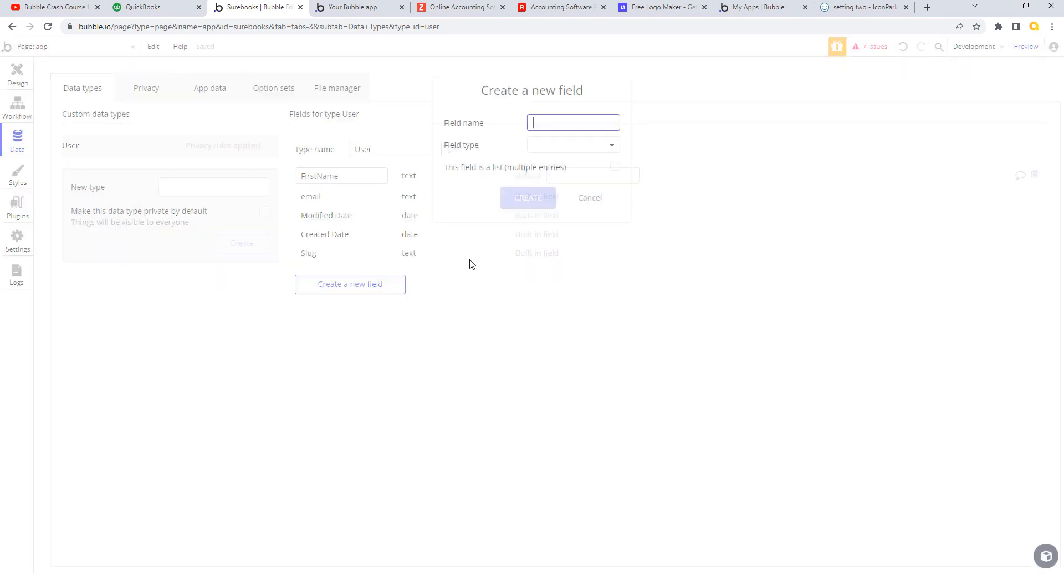
{"action": "left_click", "coordinate": [610, 149]}
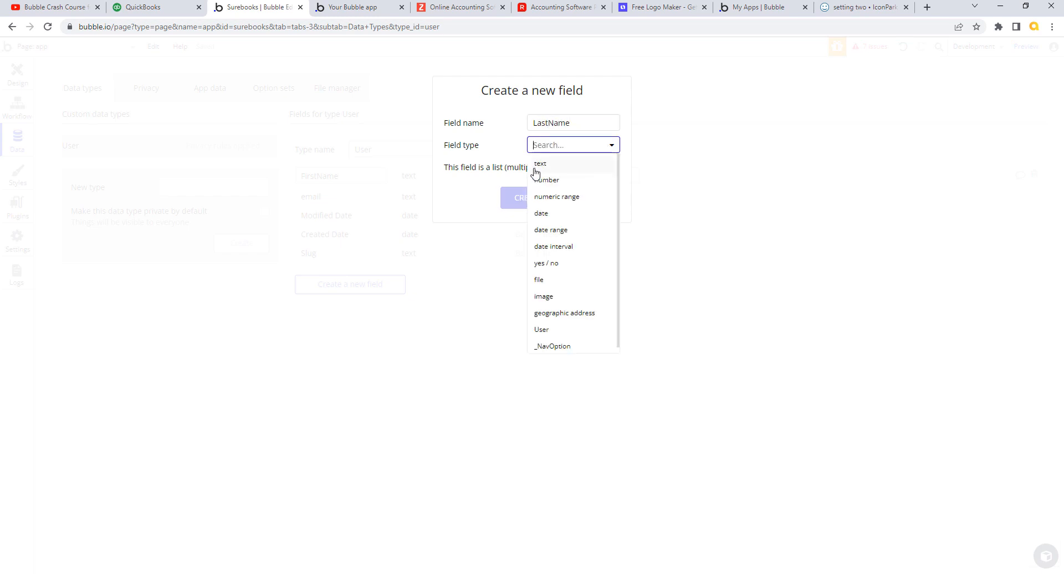
{"action": "left_click", "coordinate": [536, 165]}
{"action": "left_click", "coordinate": [527, 199]}
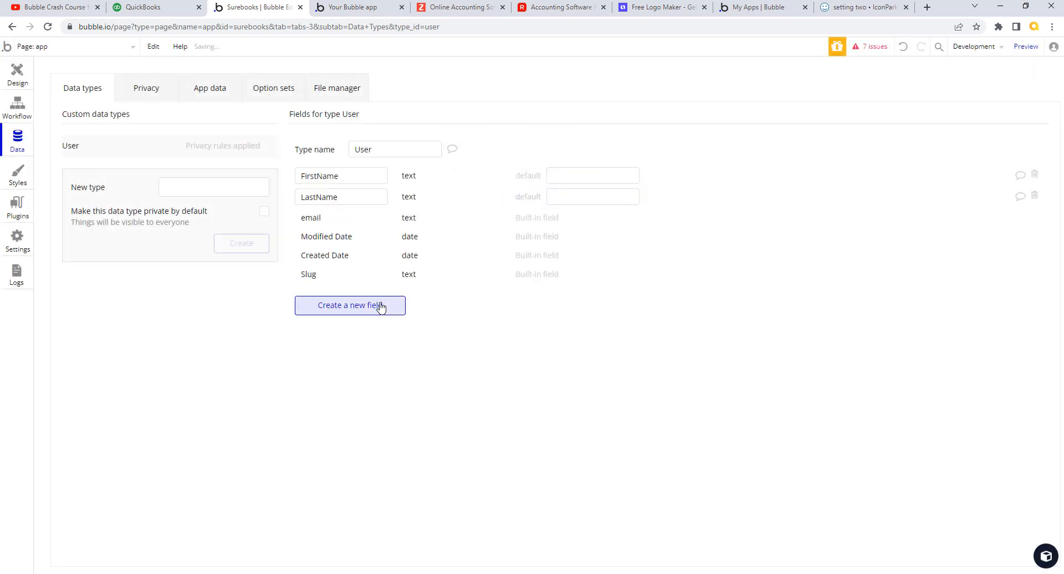
{"action": "left_click", "coordinate": [380, 306]}
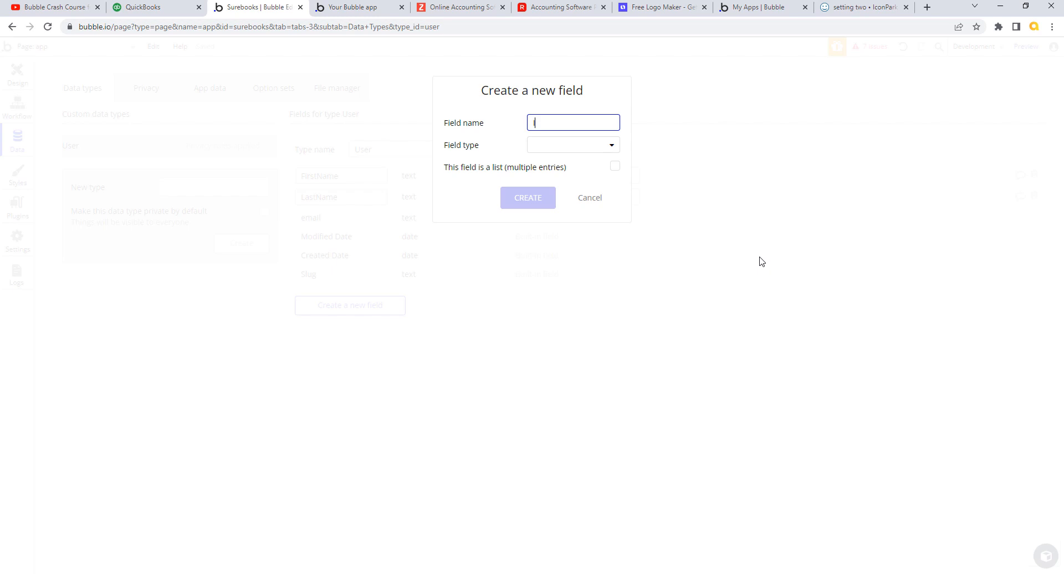
{"action": "left_click", "coordinate": [610, 147]}
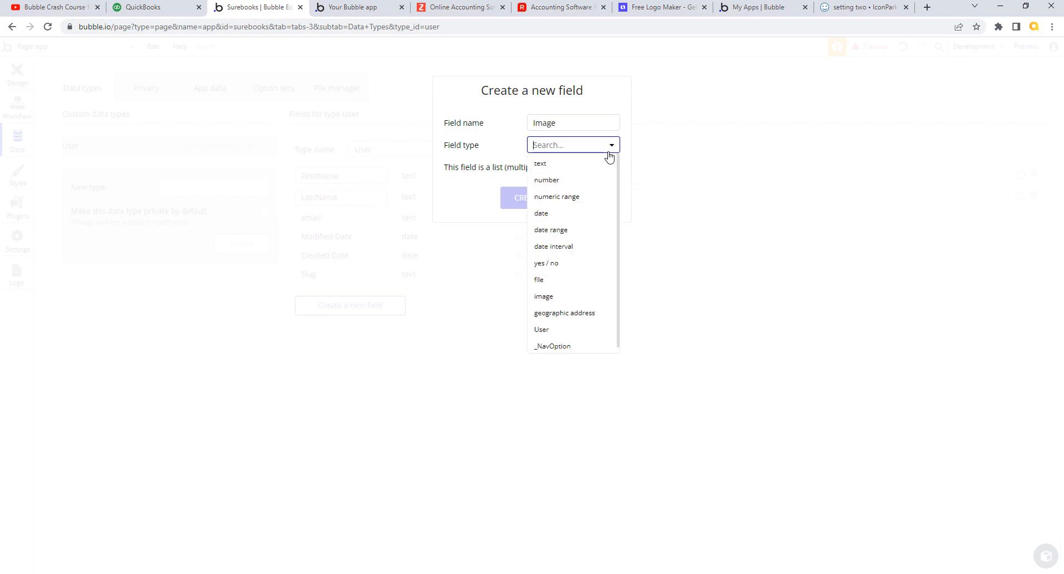
{"action": "left_click", "coordinate": [554, 298]}
{"action": "left_click", "coordinate": [533, 195]}
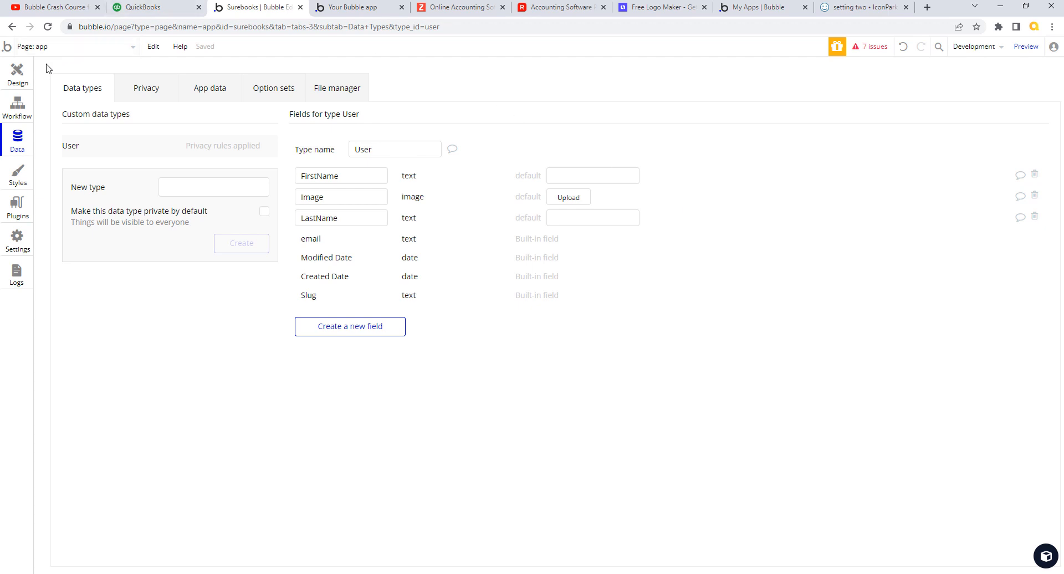
- Replace the header's rightmost help icon with a newly drawn image element
{"action": "left_click", "coordinate": [17, 72]}
{"action": "double_click", "coordinate": [760, 71]}
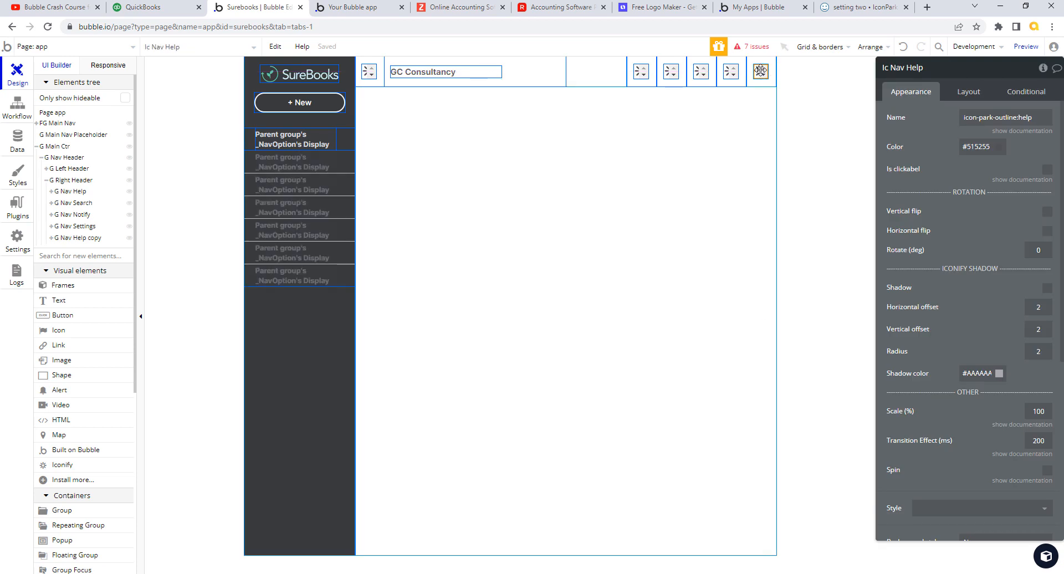
{"action": "key", "text": "Delete"}
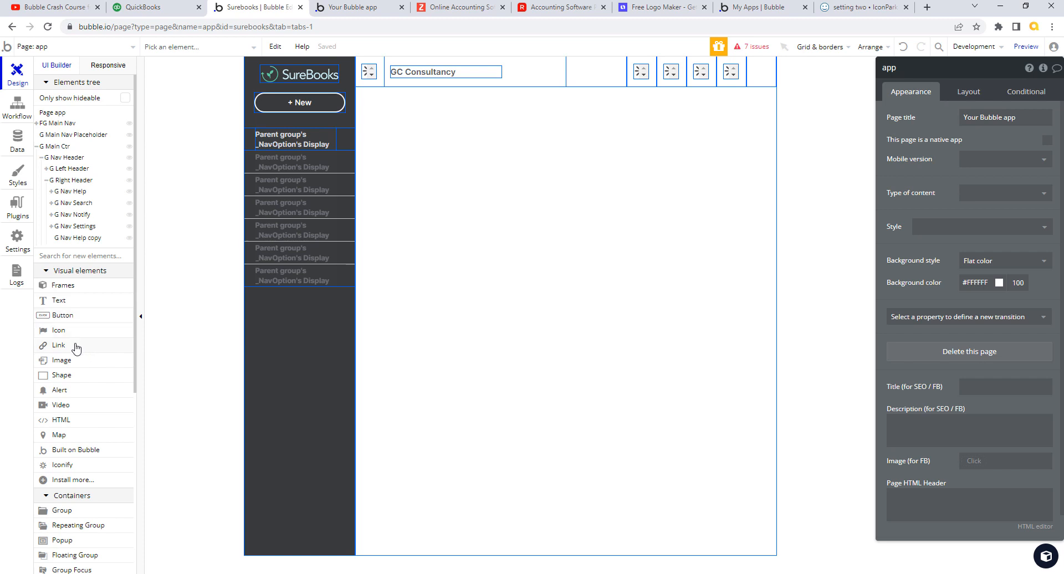
{"action": "left_click", "coordinate": [76, 365]}
{"action": "left_click_drag", "start_coordinate": [754, 67], "coordinate": [776, 197]}
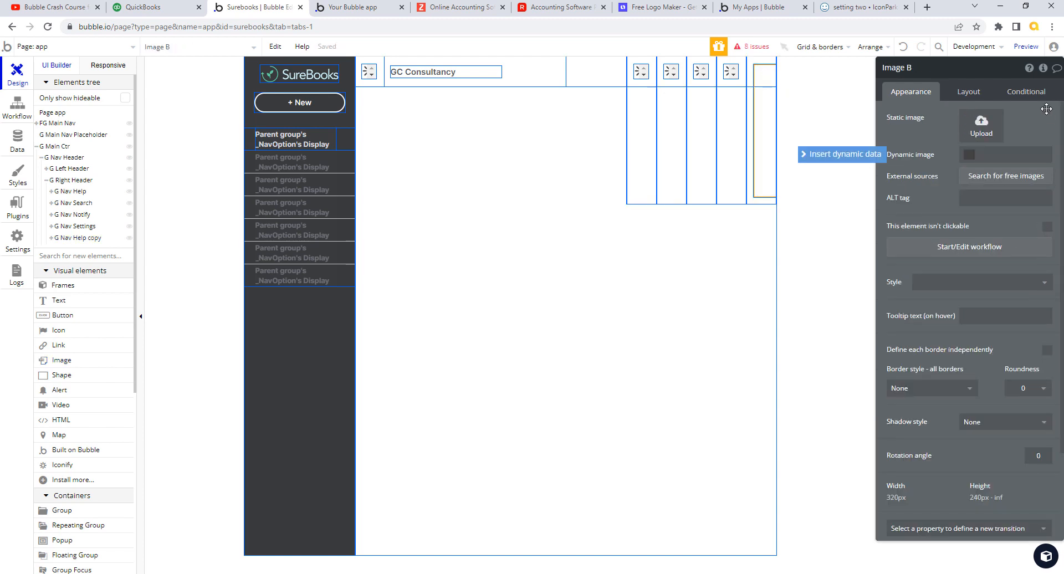
- Make the image 26 × 26 px with a locked aspect ratio and rename it Img User
{"action": "left_click", "coordinate": [969, 92]}
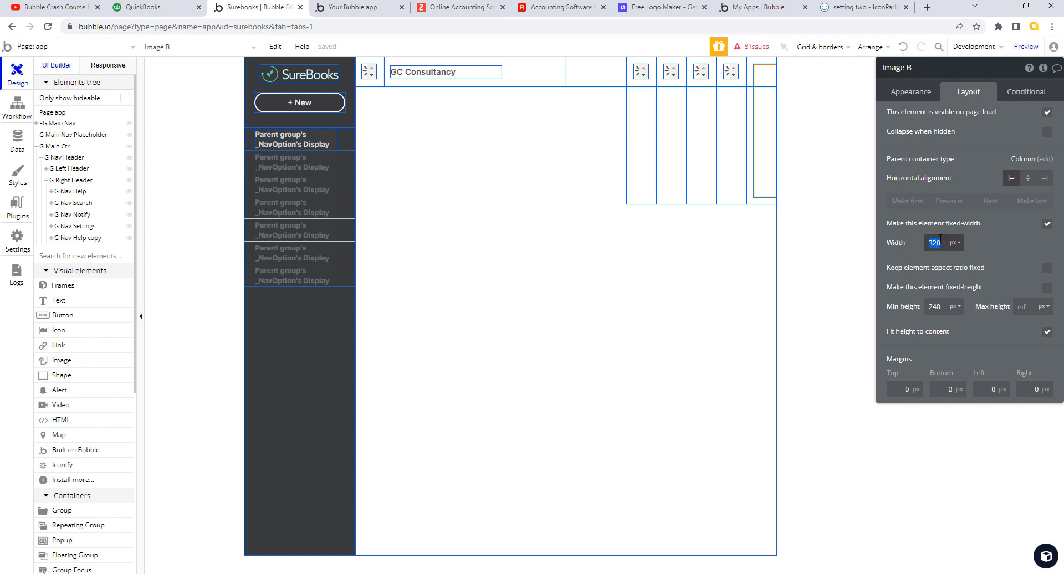
{"action": "type", "text": "6"}
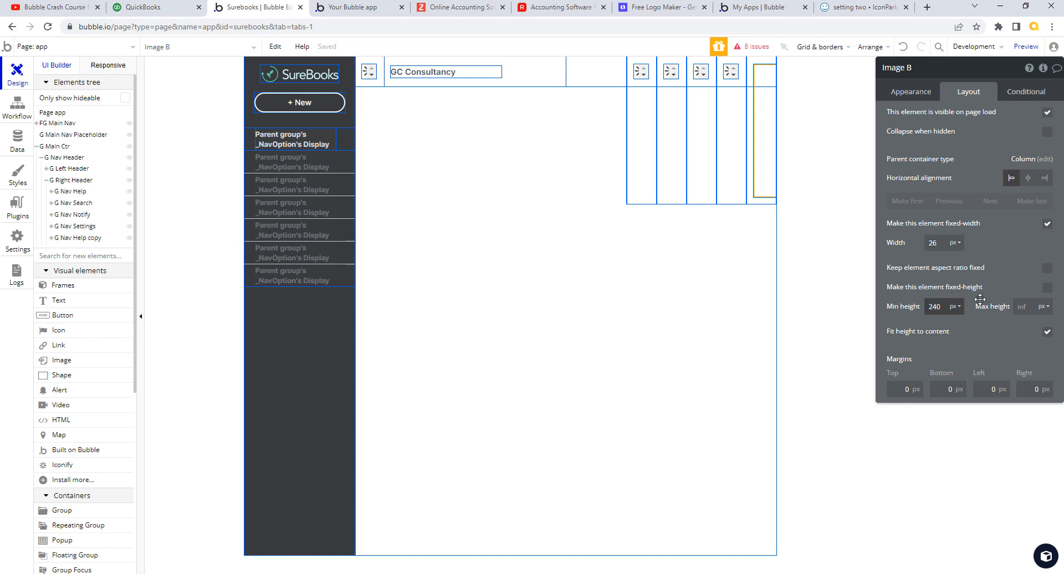
{"action": "left_click", "coordinate": [1046, 287]}
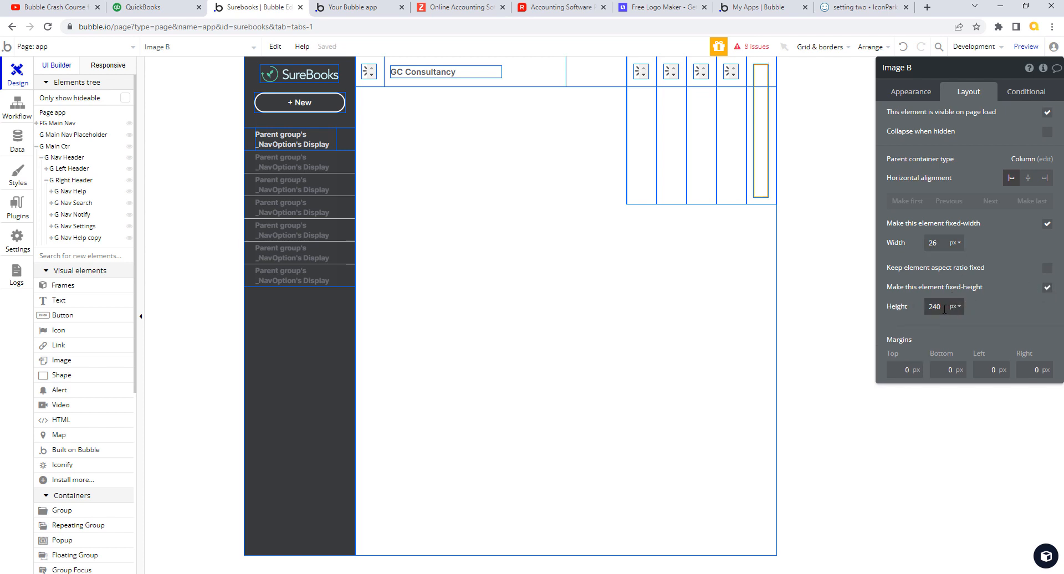
{"action": "left_click", "coordinate": [944, 309]}
{"action": "type", "text": "26"}
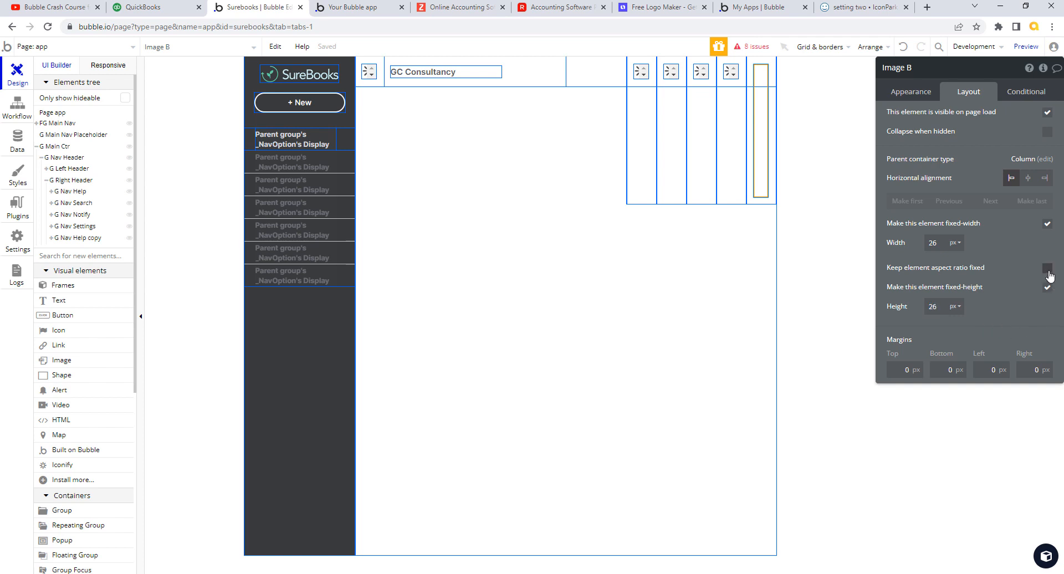
{"action": "key", "text": "Tab"}
{"action": "left_click", "coordinate": [1047, 270]}
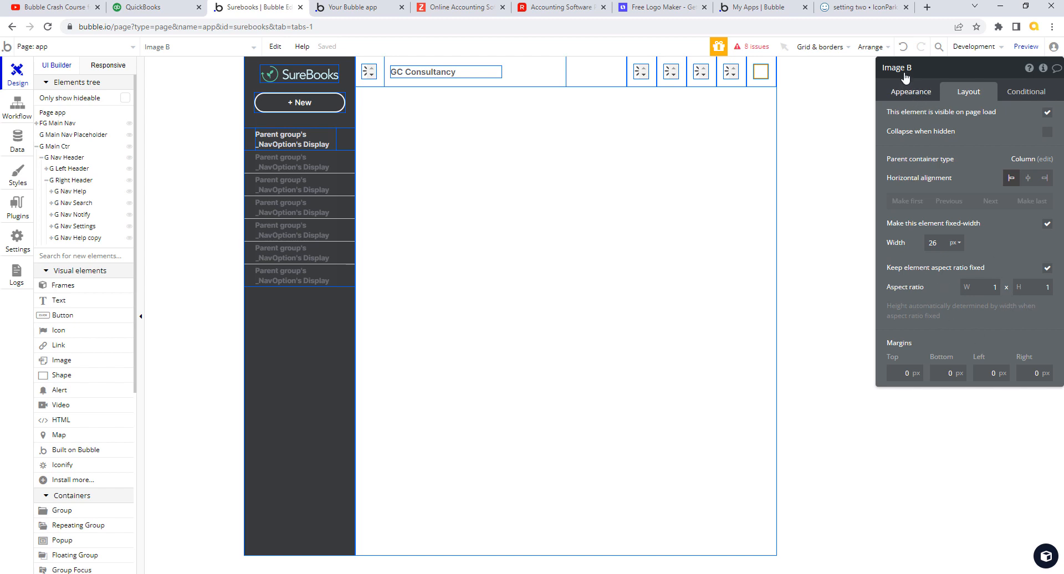
{"action": "left_click_drag", "start_coordinate": [893, 68], "coordinate": [930, 68]}
{"action": "type", "text": "g"}
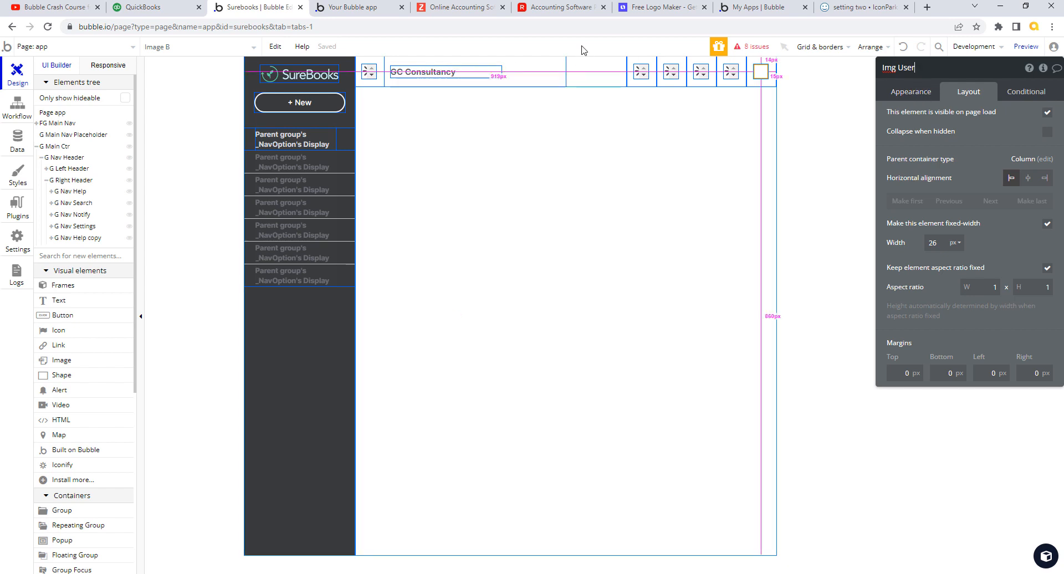
- After checking QuickBooks, untick visible on page load, tick Collapse when hidden, and centre Img User
{"action": "left_click", "coordinate": [161, 8]}
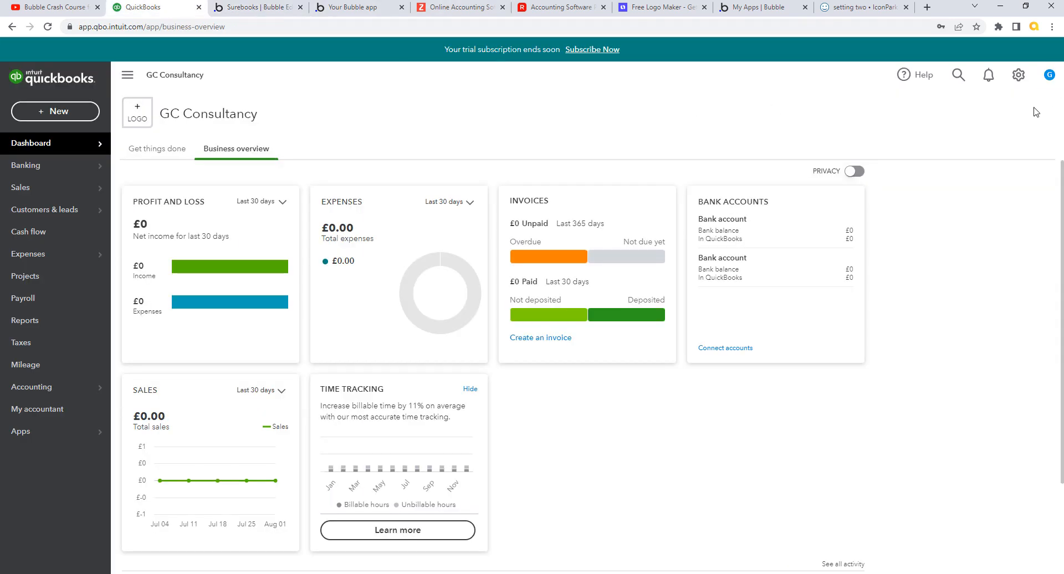
{"action": "left_click", "coordinate": [265, 10]}
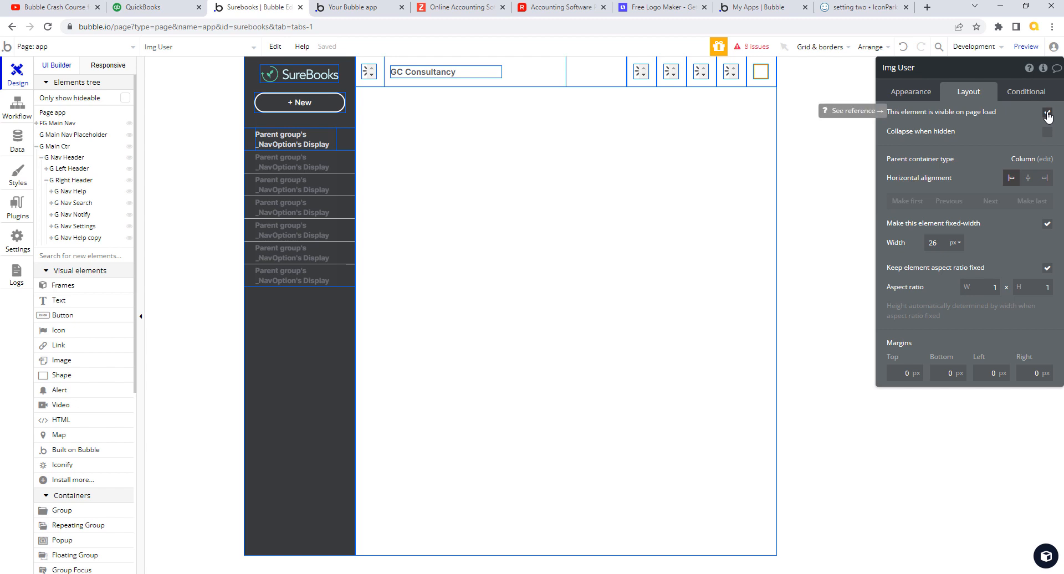
{"action": "left_click", "coordinate": [1047, 114]}
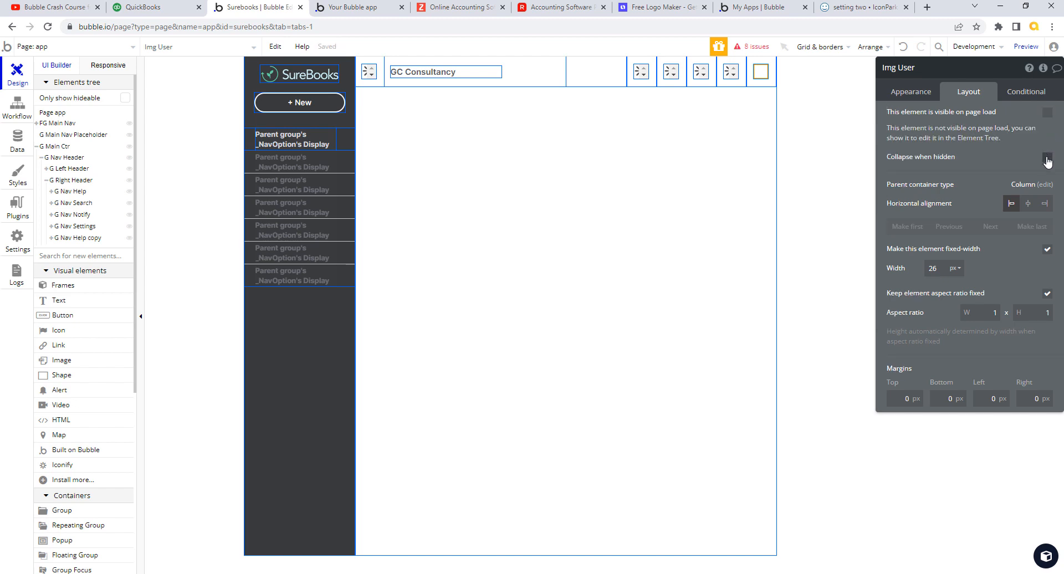
{"action": "left_click", "coordinate": [1048, 158]}
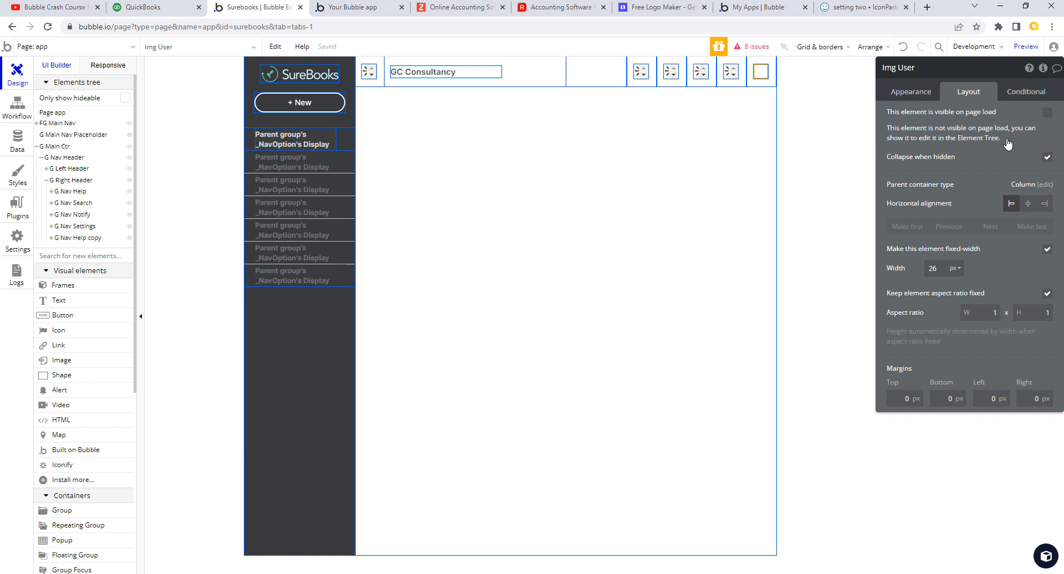
{"action": "left_click", "coordinate": [1029, 205]}
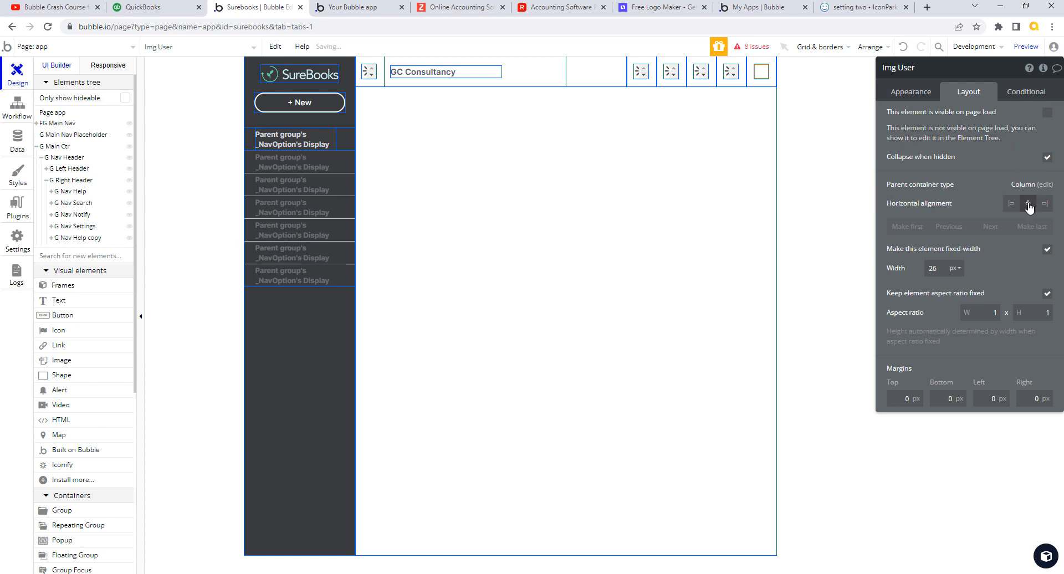
{"action": "left_click", "coordinate": [921, 93]}
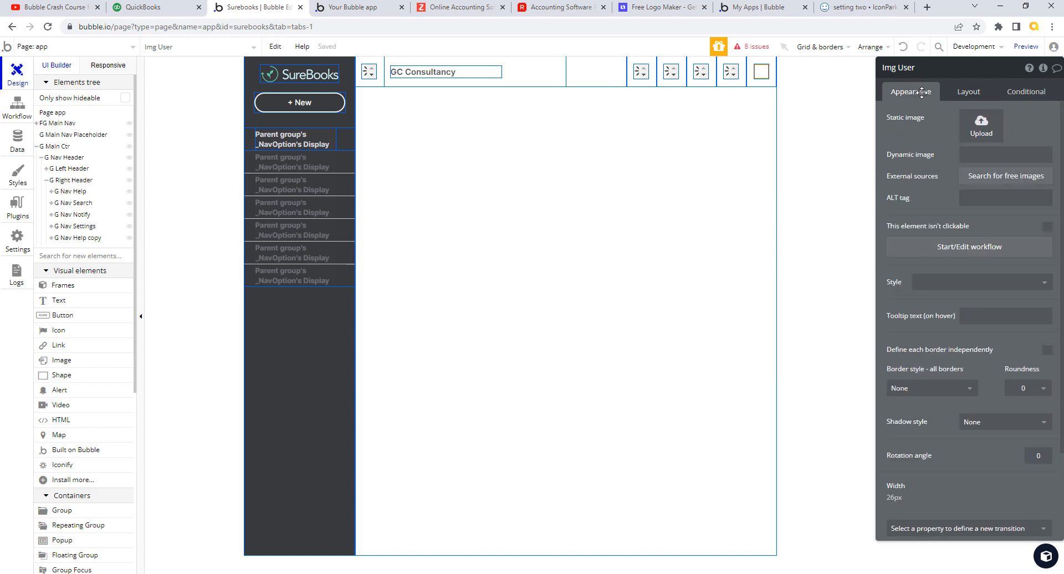
- Set Img User's dynamic image to Current User's Image with Rescale run-mode rendering
{"action": "left_click", "coordinate": [974, 152]}
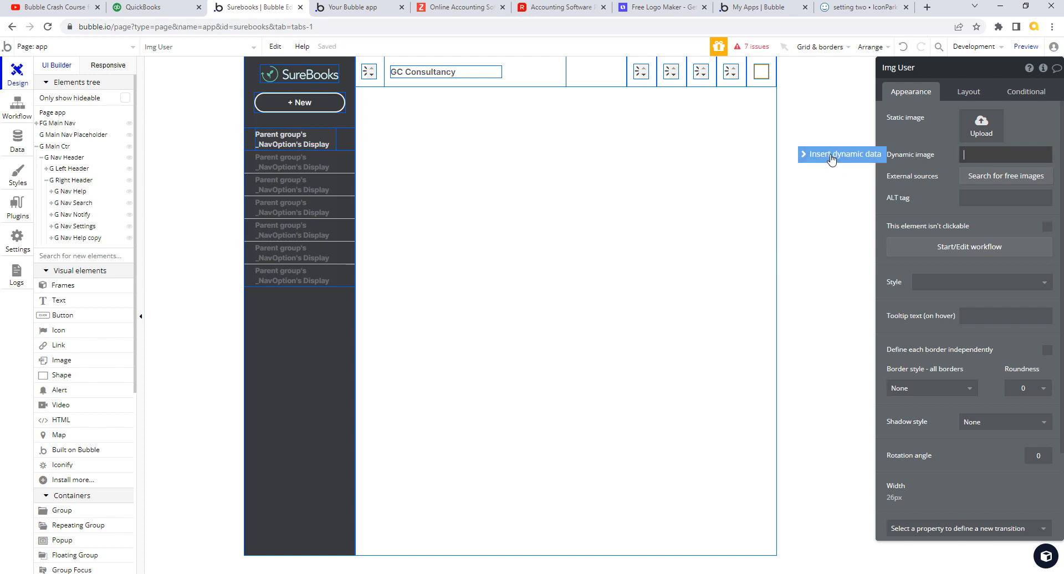
{"action": "left_click", "coordinate": [831, 158]}
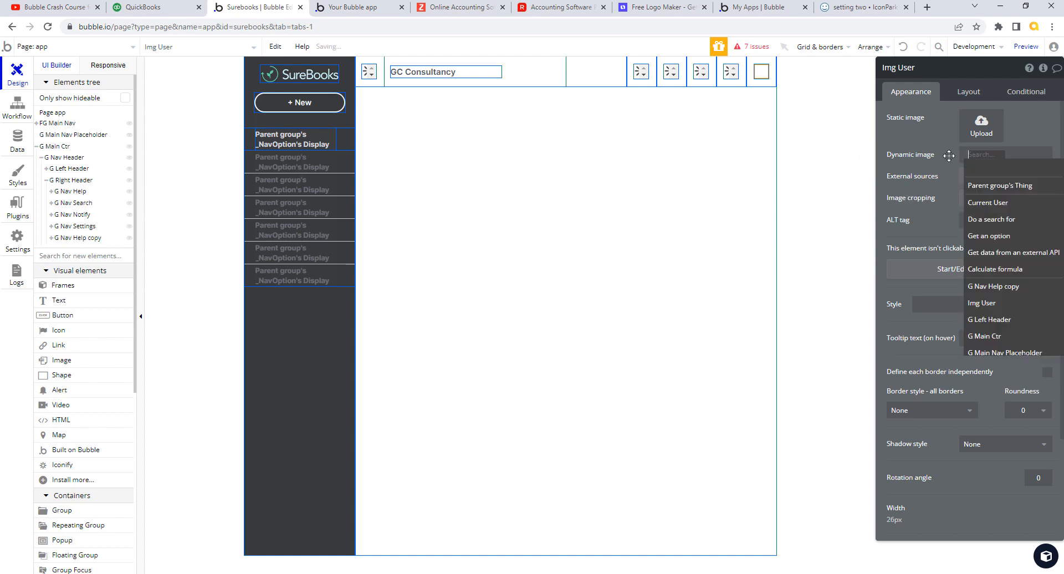
{"action": "left_click", "coordinate": [997, 203]}
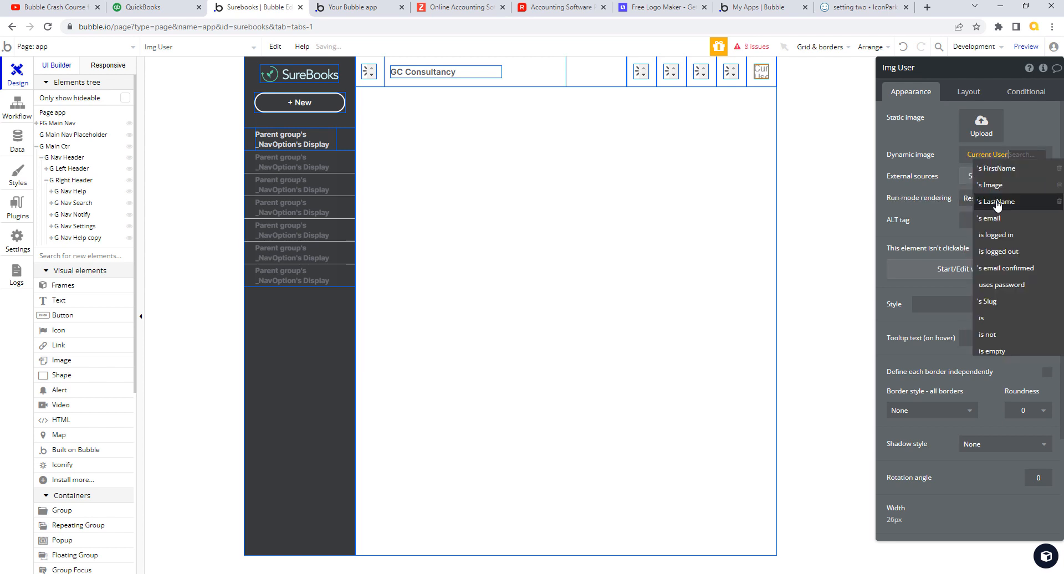
{"action": "left_click", "coordinate": [992, 185]}
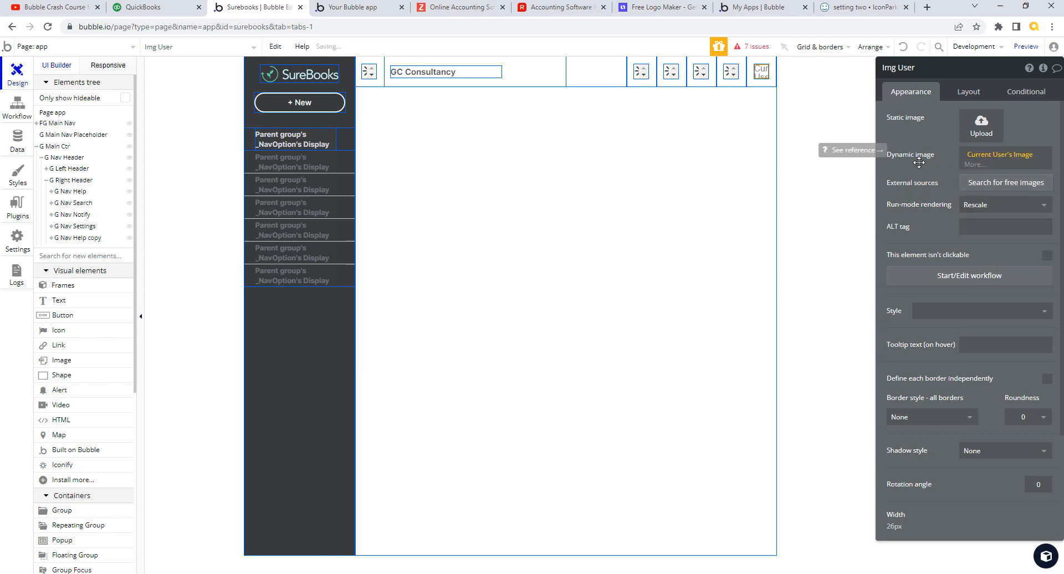
{"action": "left_click", "coordinate": [1045, 202]}
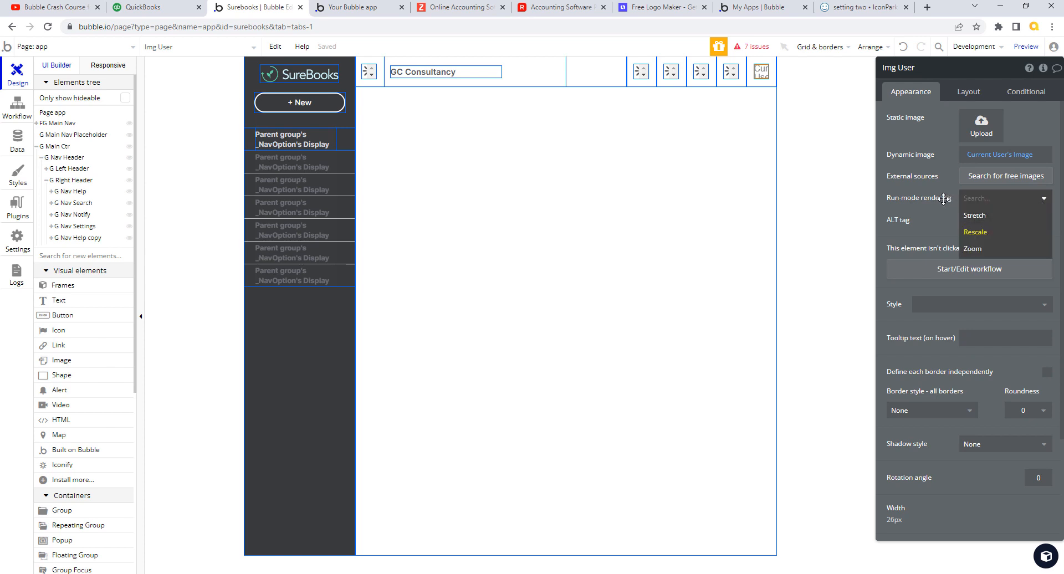
{"action": "left_click", "coordinate": [944, 198]}
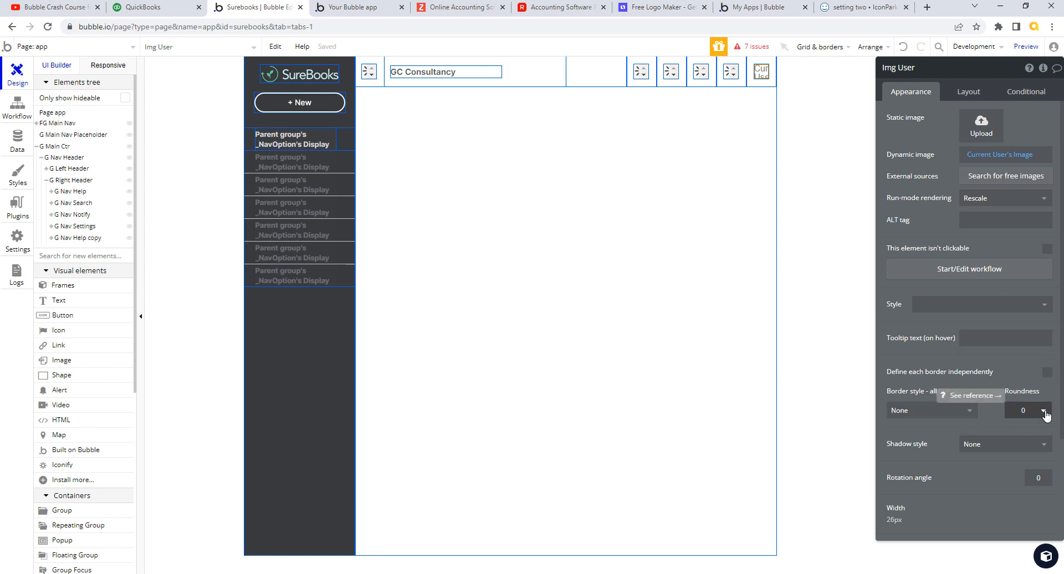
- Give Img User a solid #ABABAB grey border with roundness 15, checking QuickBooks for reference
{"action": "left_click", "coordinate": [974, 412]}
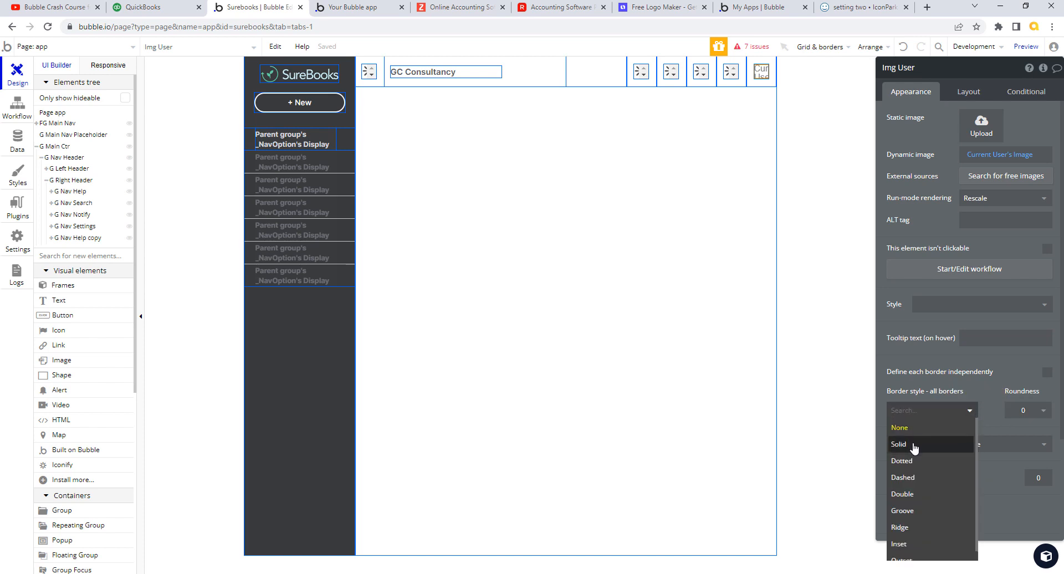
{"action": "left_click", "coordinate": [909, 443]}
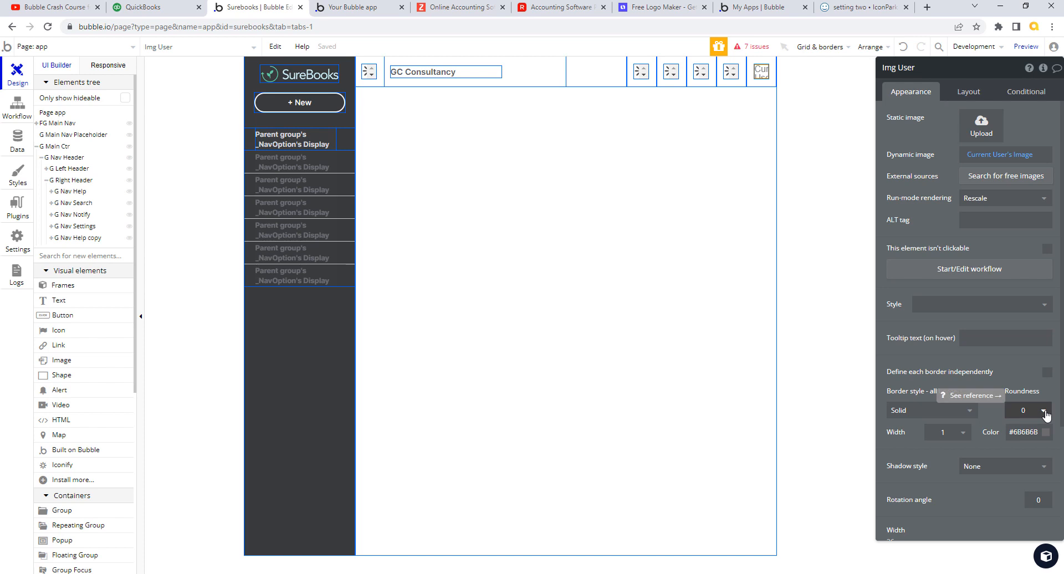
{"action": "left_click", "coordinate": [1028, 433]}
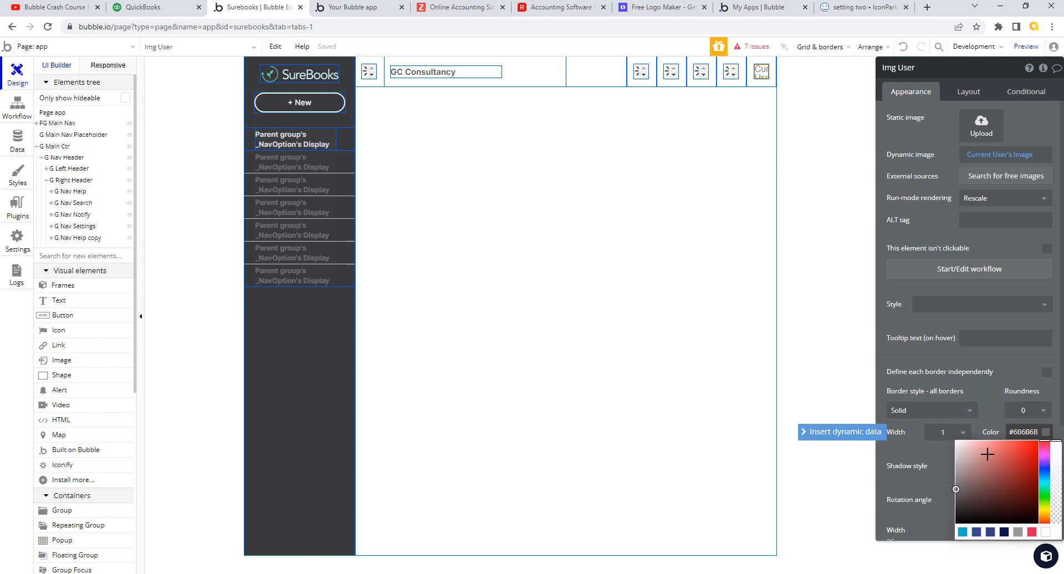
{"action": "left_click_drag", "start_coordinate": [956, 489], "coordinate": [945, 465]}
{"action": "left_click", "coordinate": [943, 453]}
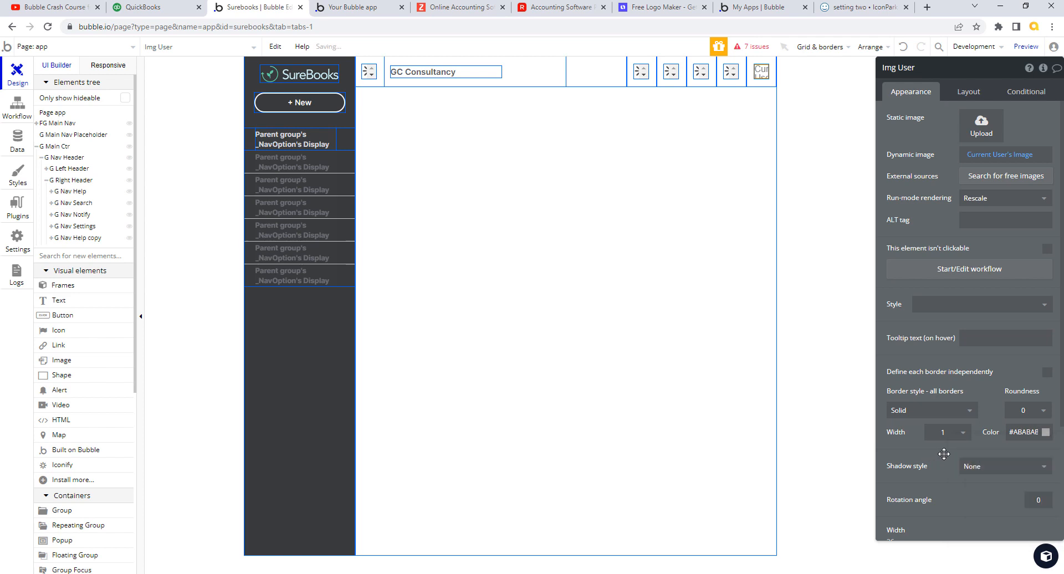
{"action": "left_click", "coordinate": [1042, 412]}
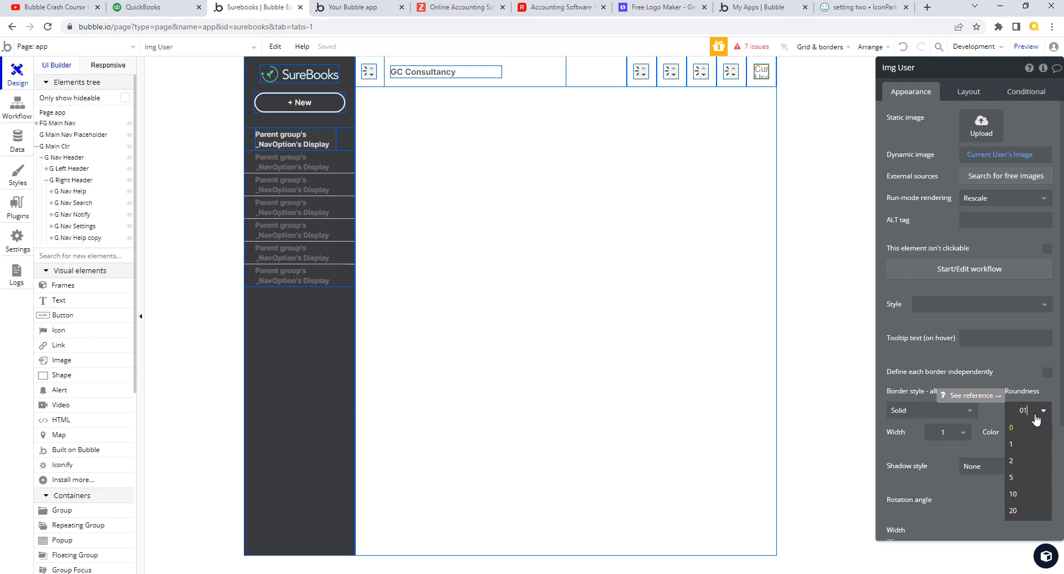
{"action": "key", "text": "Return"}
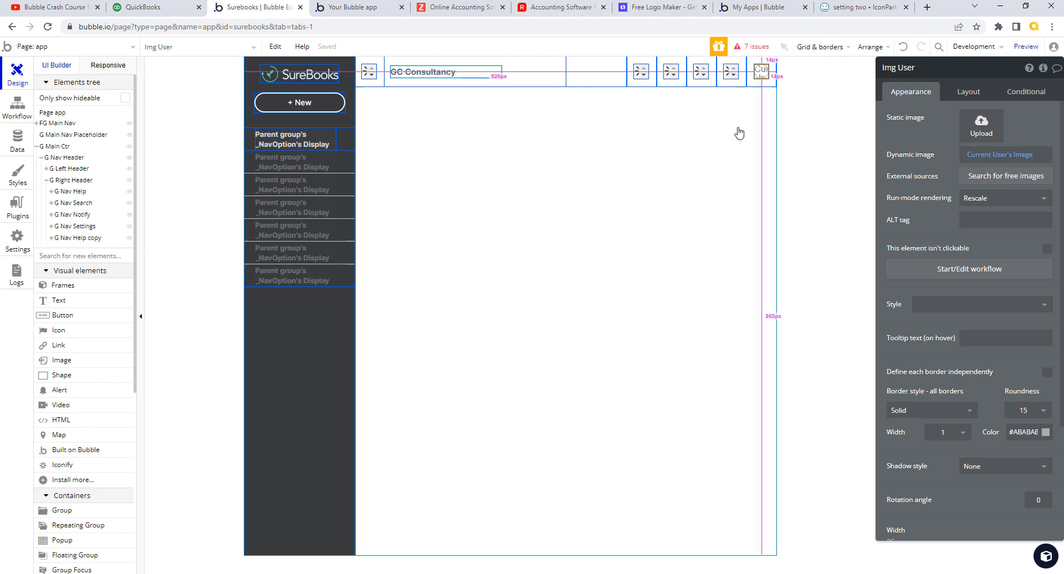
{"action": "left_click", "coordinate": [160, 8]}
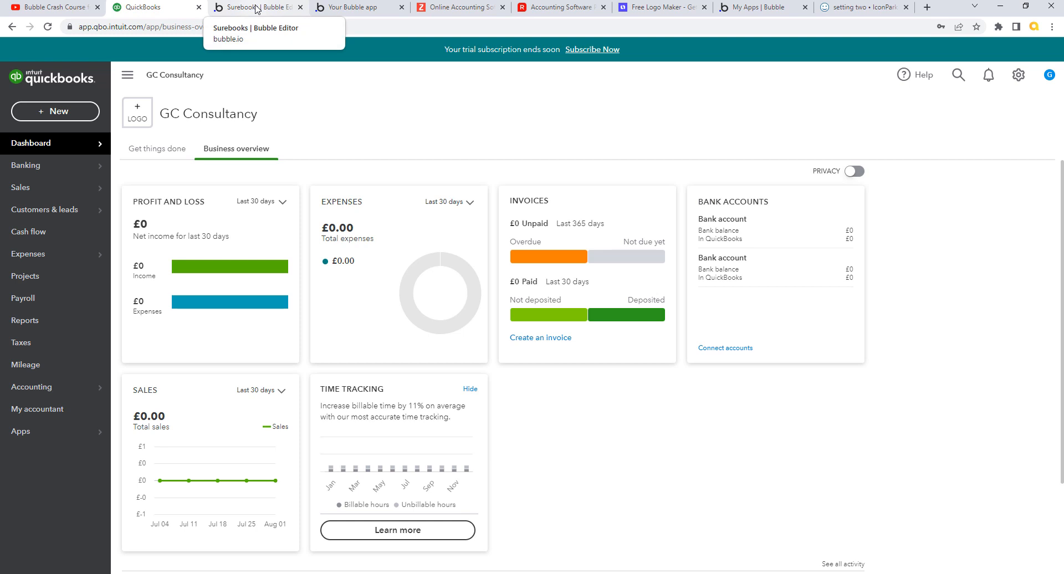
{"action": "left_click", "coordinate": [255, 7]}
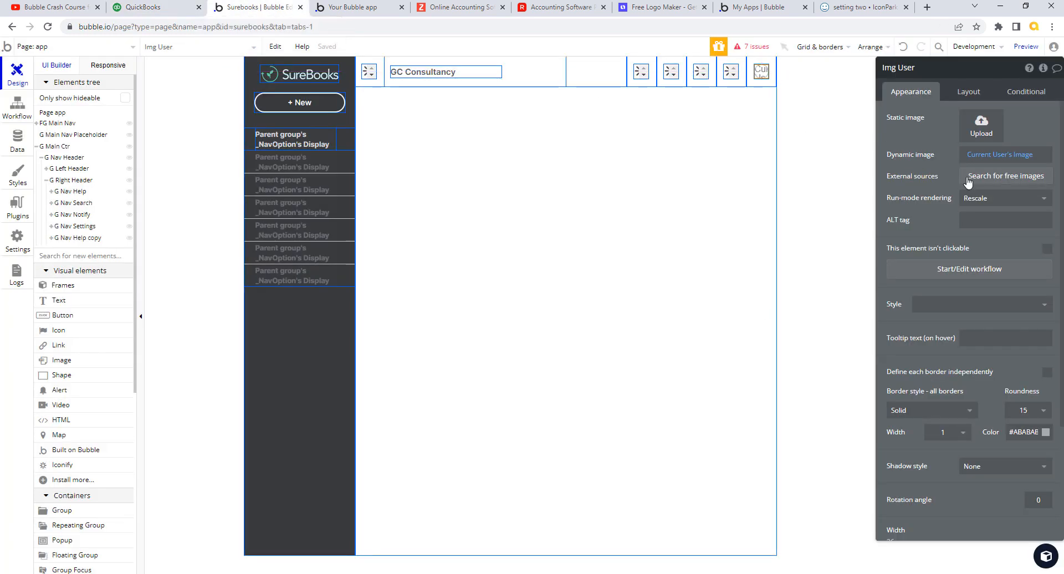
- Add an Img User condition whose When is 'Current User's Image is not empty'
{"action": "left_click", "coordinate": [1024, 93]}
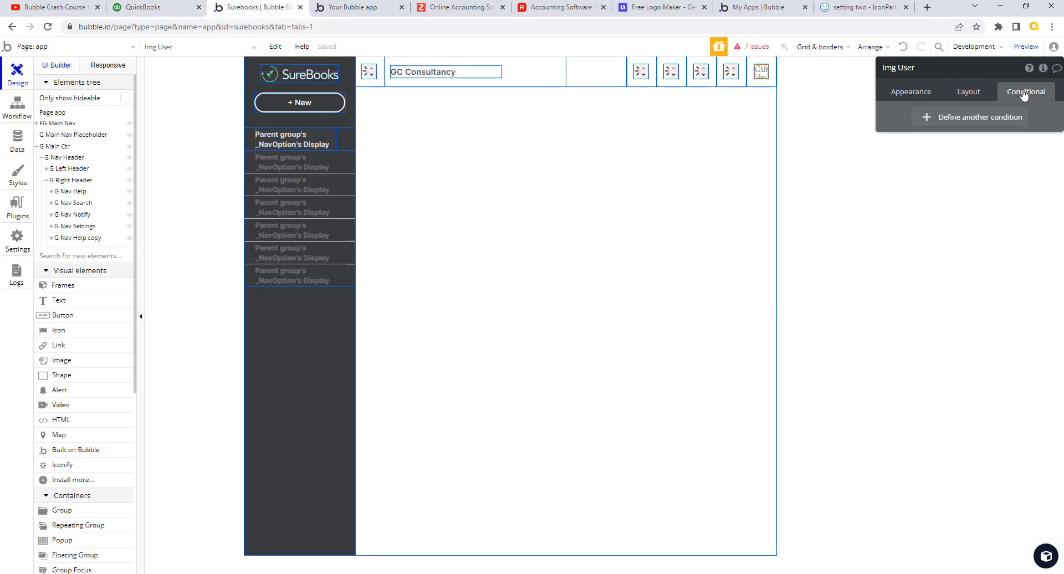
{"action": "left_click", "coordinate": [971, 95]}
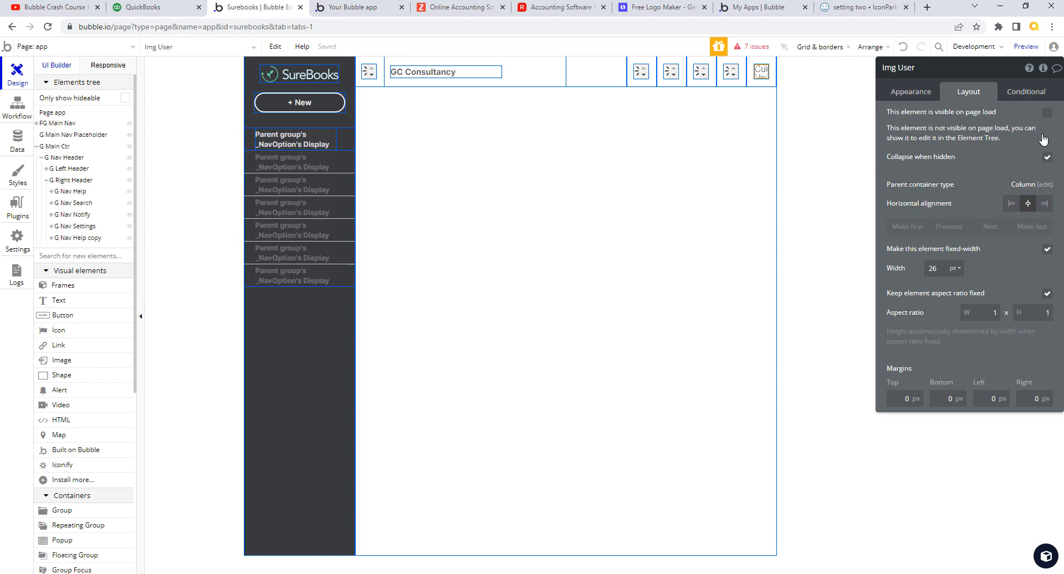
{"action": "left_click", "coordinate": [1025, 95]}
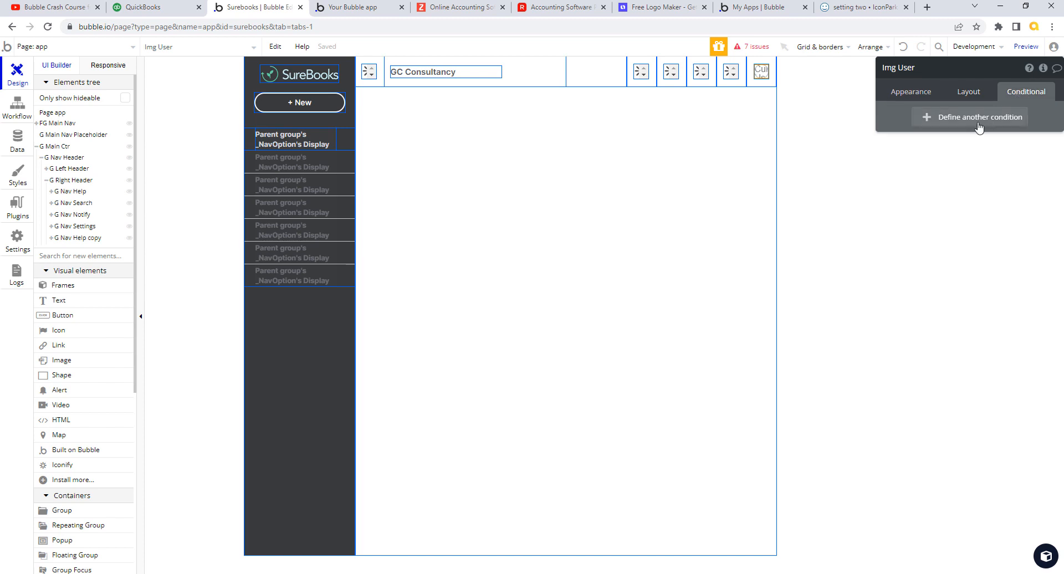
{"action": "left_click", "coordinate": [937, 119]}
{"action": "left_click", "coordinate": [925, 126]}
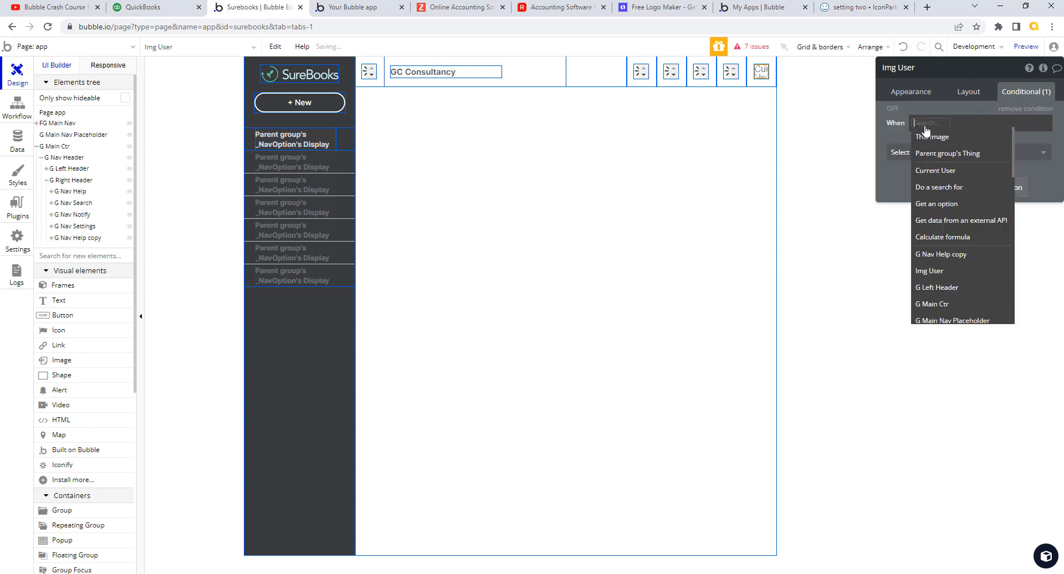
{"action": "left_click", "coordinate": [957, 173]}
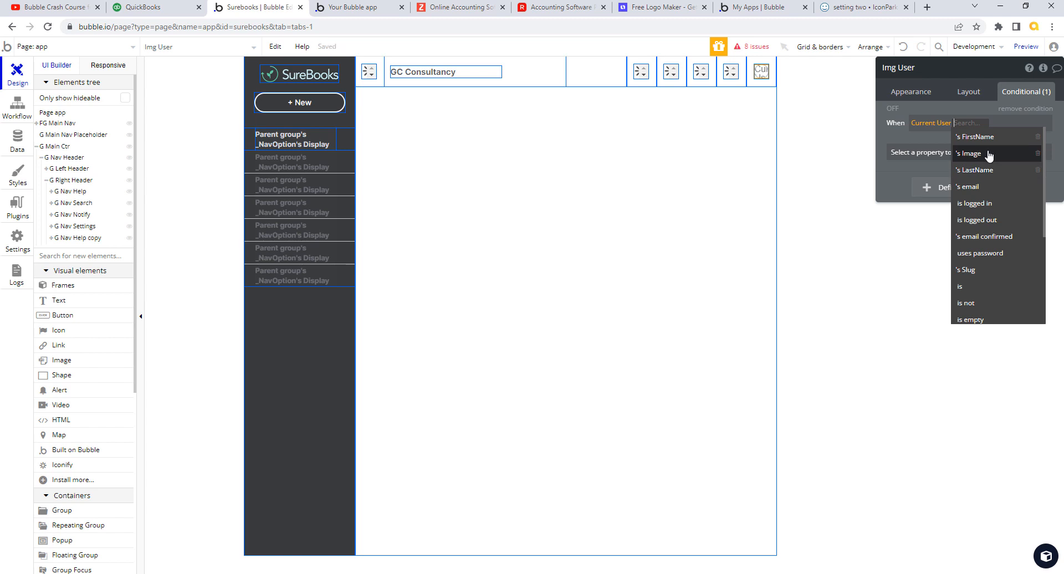
{"action": "left_click", "coordinate": [985, 159]}
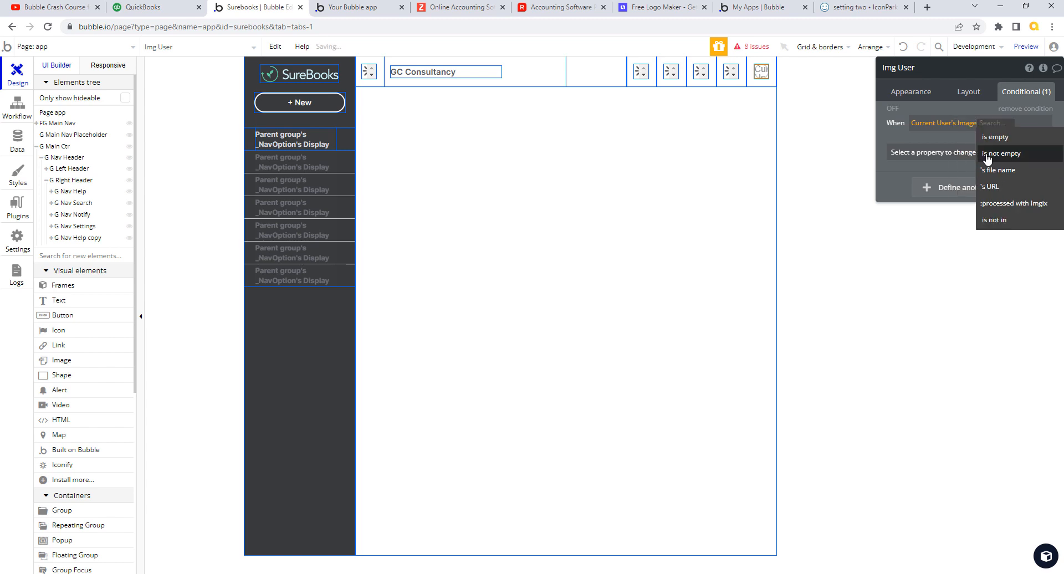
{"action": "left_click", "coordinate": [987, 158]}
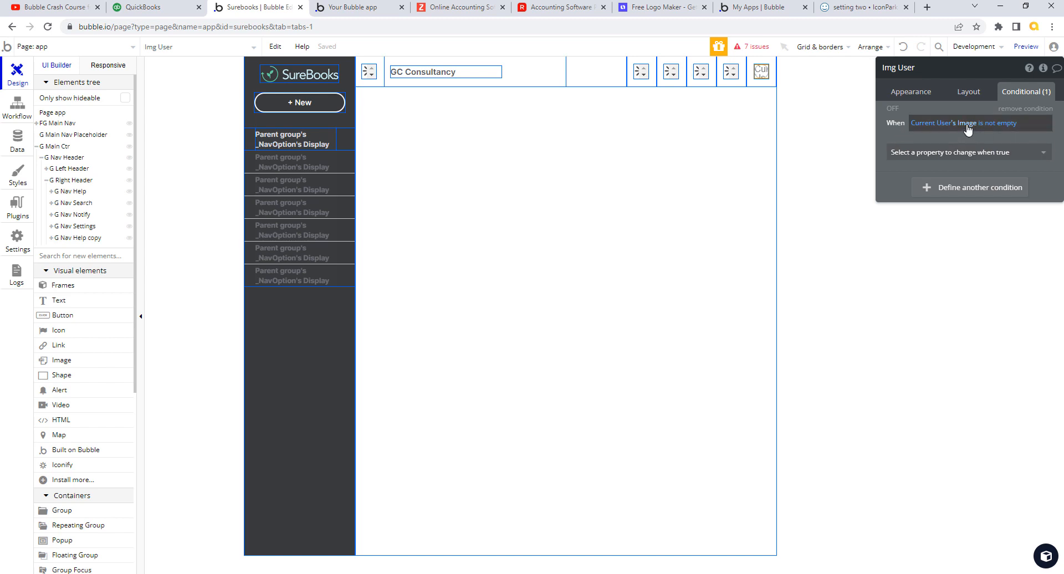
{"action": "left_click", "coordinate": [915, 97]}
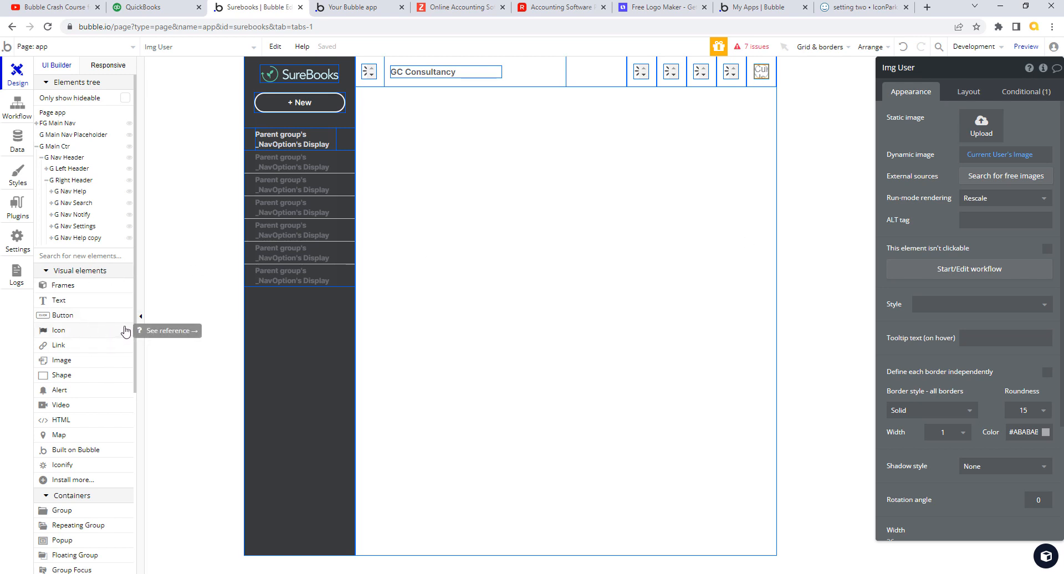
- Place a new Group M in the rightmost header group, then select G Nav Help copy
{"action": "left_click_drag", "start_coordinate": [136, 316], "coordinate": [140, 380]}
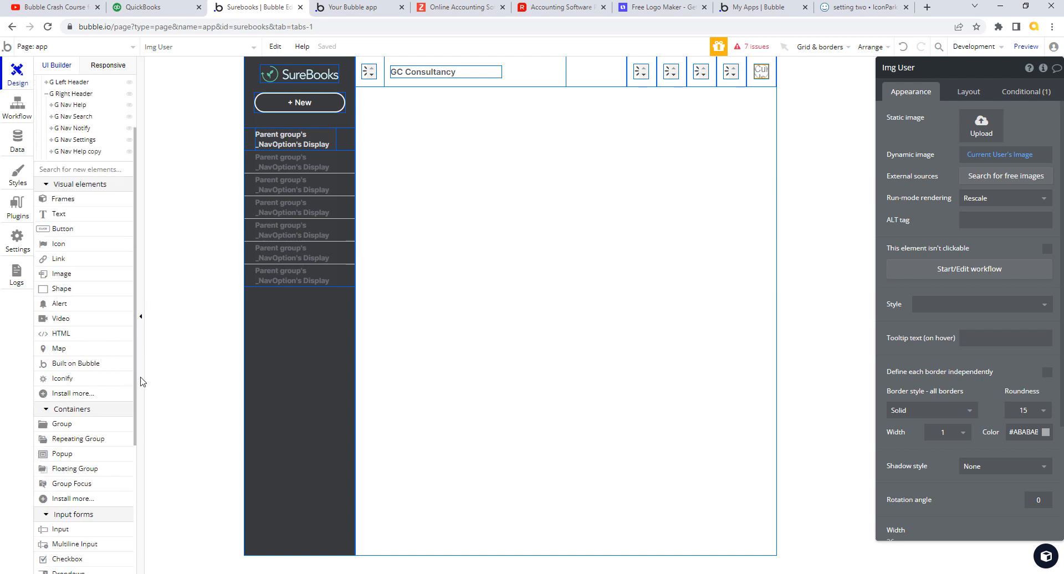
{"action": "left_click", "coordinate": [77, 407]}
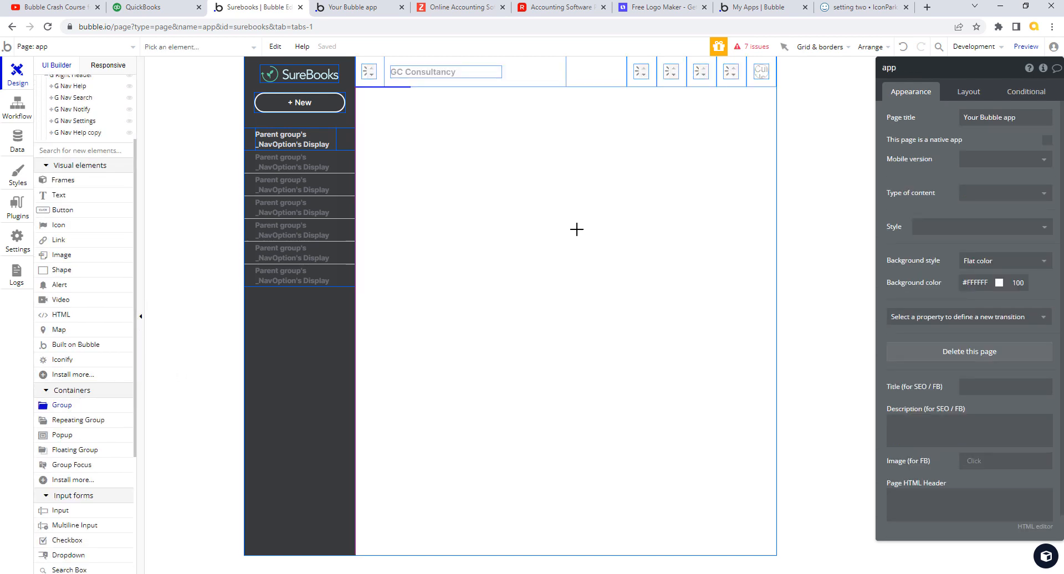
{"action": "left_click", "coordinate": [754, 84]}
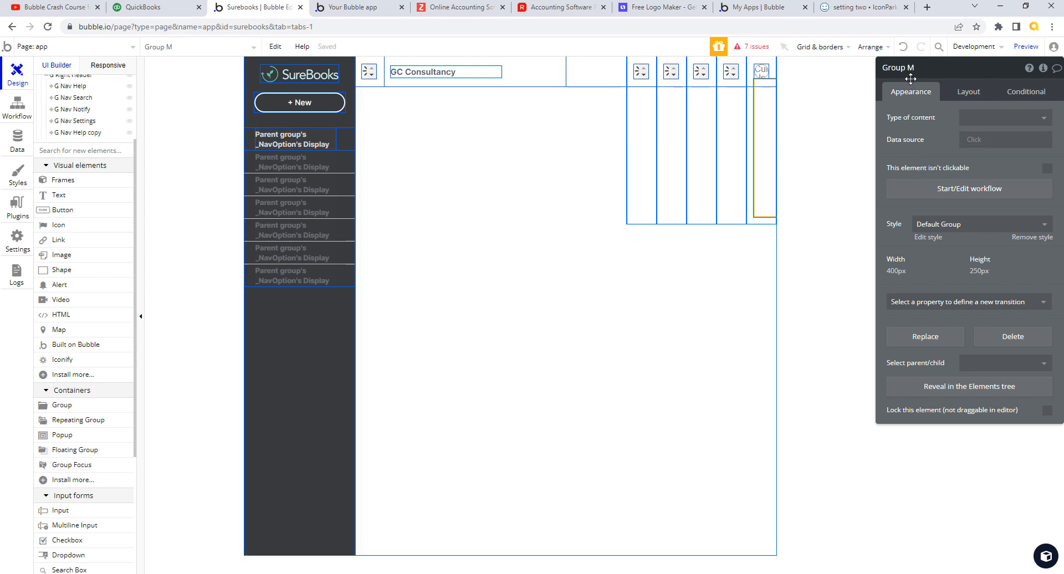
{"action": "left_click", "coordinate": [969, 93]}
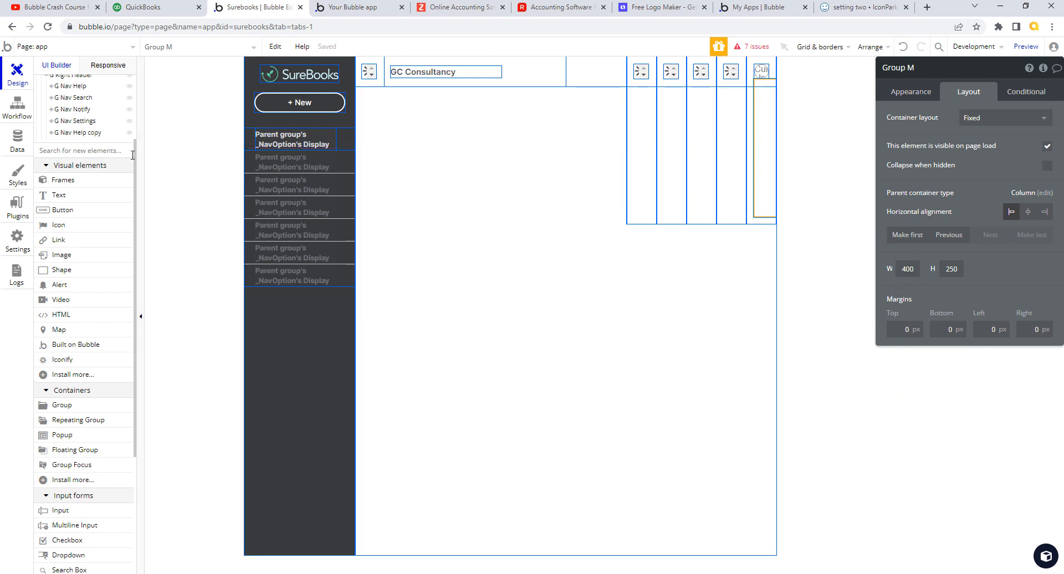
{"action": "scroll", "coordinate": [130, 144], "scroll_direction": "up", "scroll_amount": 3}
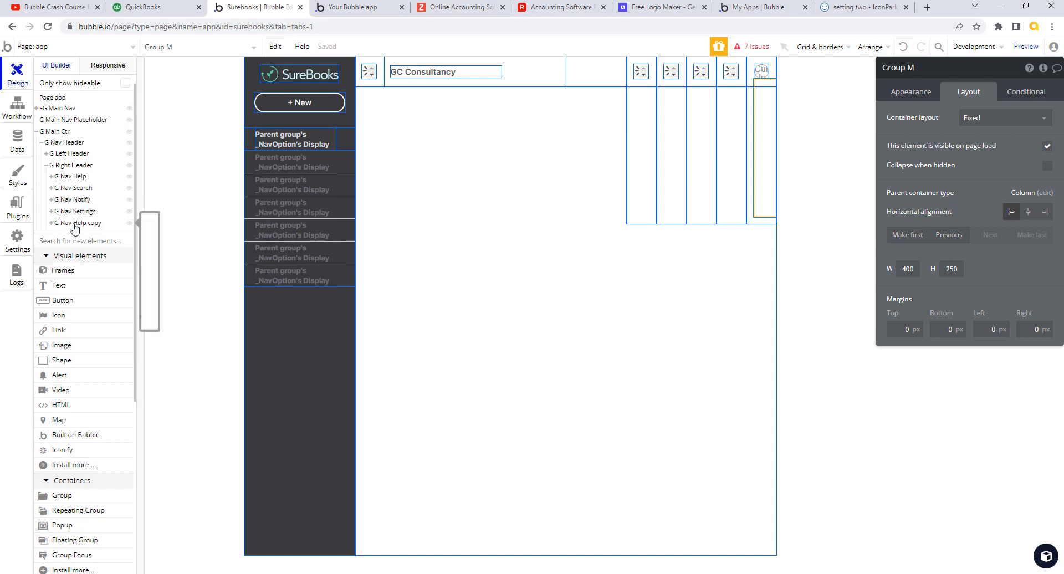
{"action": "left_click", "coordinate": [51, 223]}
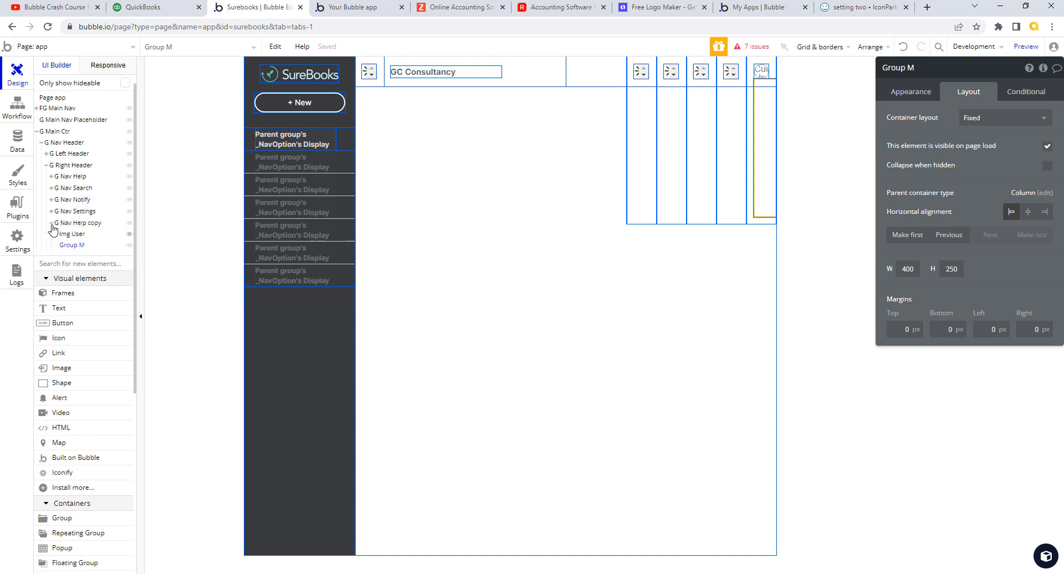
{"action": "left_click", "coordinate": [83, 224]}
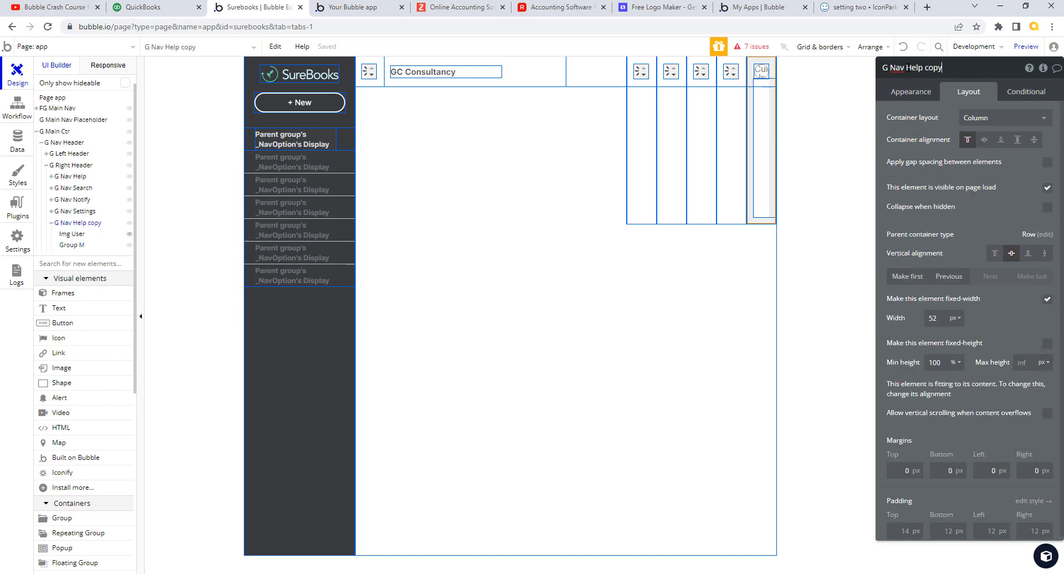
- Rename G Nav Help copy to G Nav User and Group M to G User No Img
{"action": "left_click_drag", "start_coordinate": [906, 67], "coordinate": [955, 68]}
{"action": "type", "text": "User"}
{"action": "left_click", "coordinate": [80, 244]}
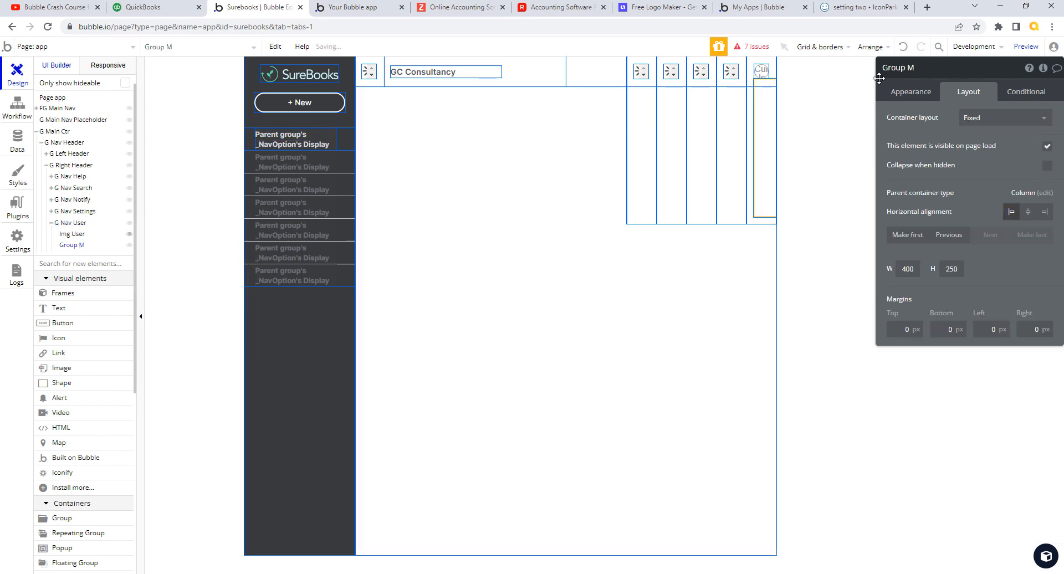
{"action": "left_click", "coordinate": [892, 67]}
{"action": "left_click_drag", "start_coordinate": [885, 67], "coordinate": [934, 65]}
{"action": "key", "text": "BackSpace"}
{"action": "key", "text": "Tab"}
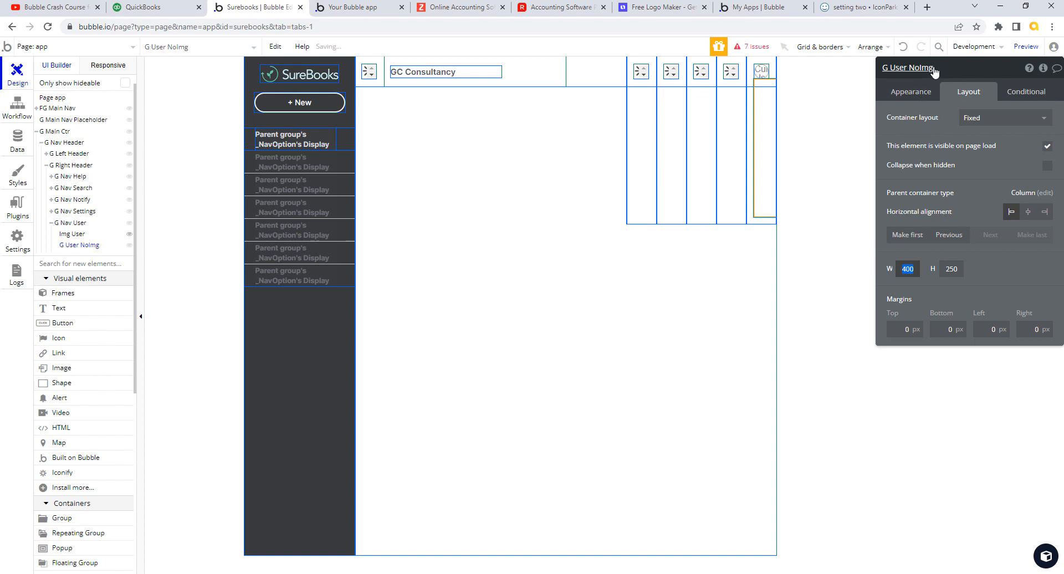
{"action": "left_click", "coordinate": [920, 67]}
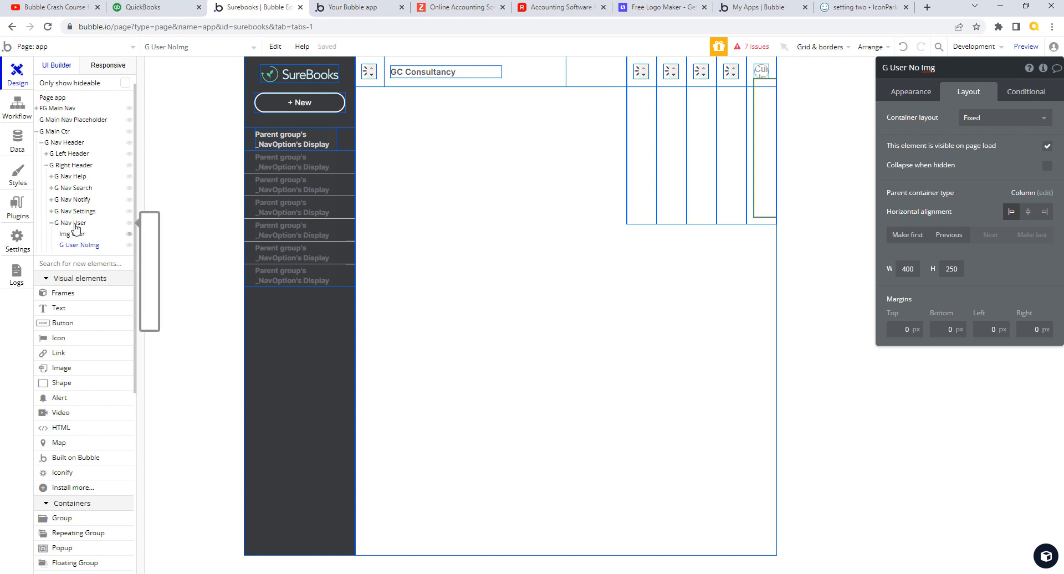
{"action": "left_click", "coordinate": [44, 253]}
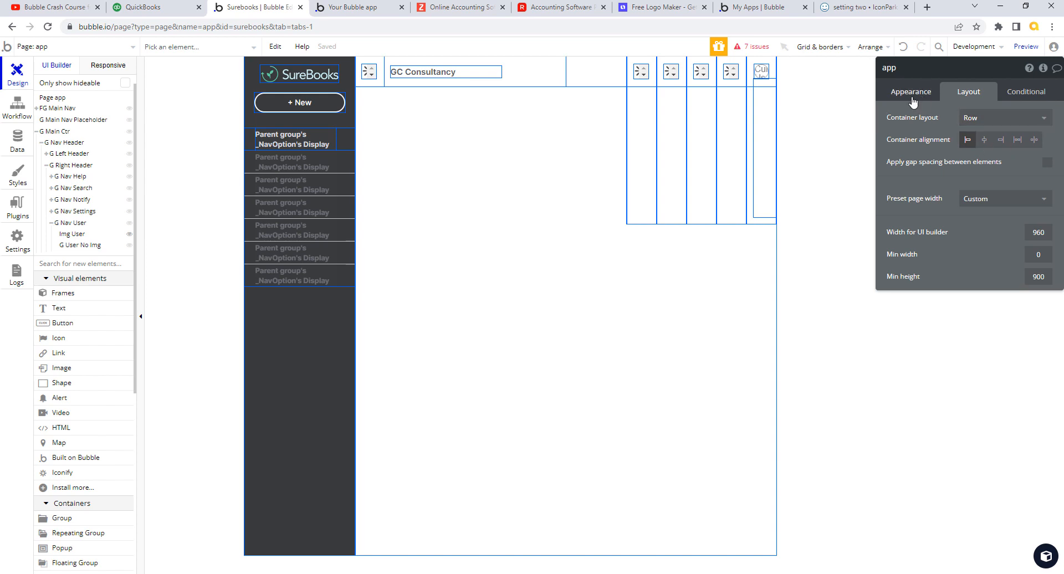
- Give G User No Img a Row layout, fixed 26 × 26 px, and hide Img User in the editor
{"action": "left_click", "coordinate": [81, 247]}
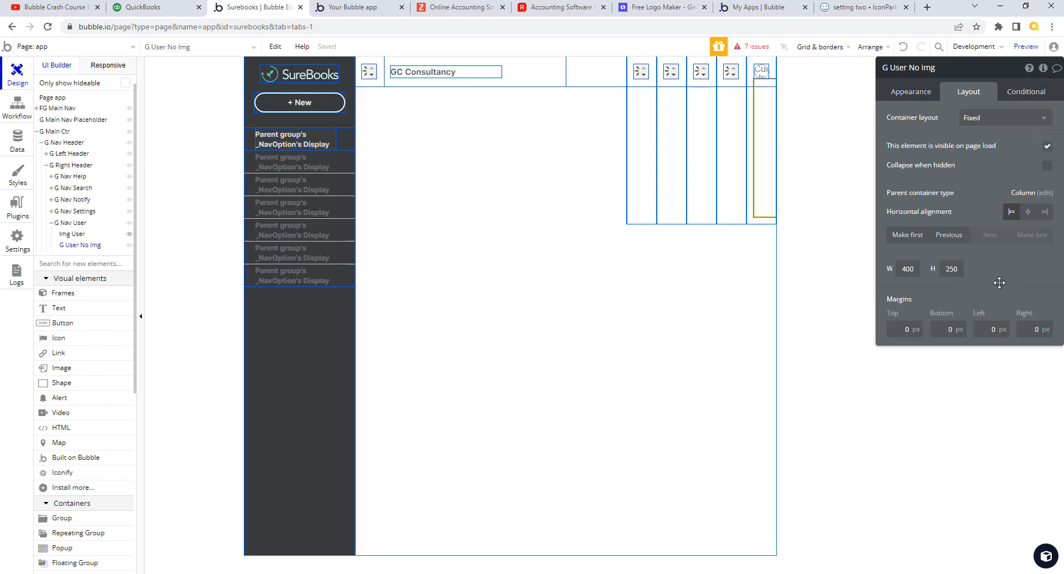
{"action": "left_click", "coordinate": [1046, 118]}
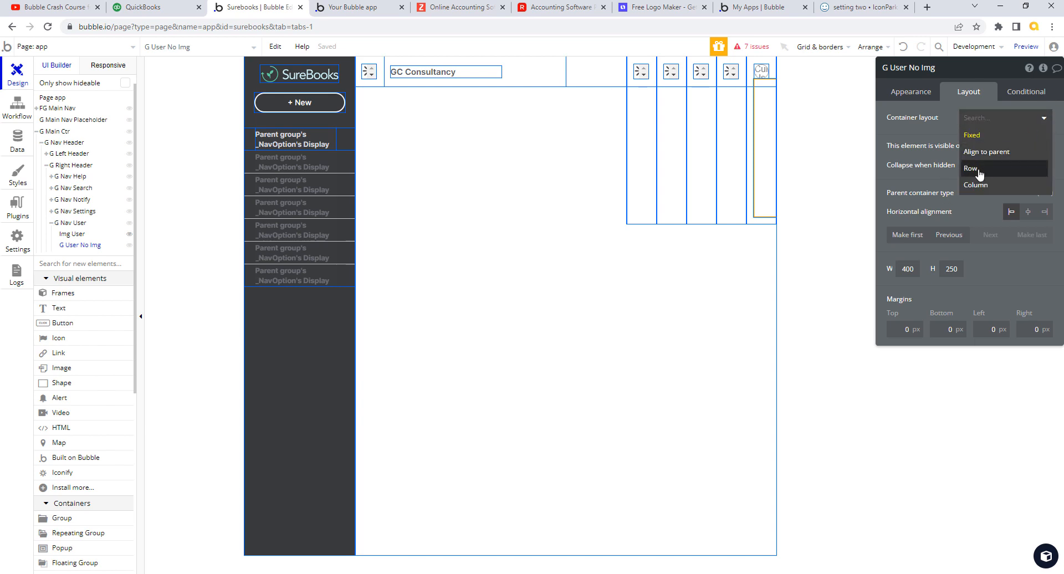
{"action": "left_click", "coordinate": [979, 172]}
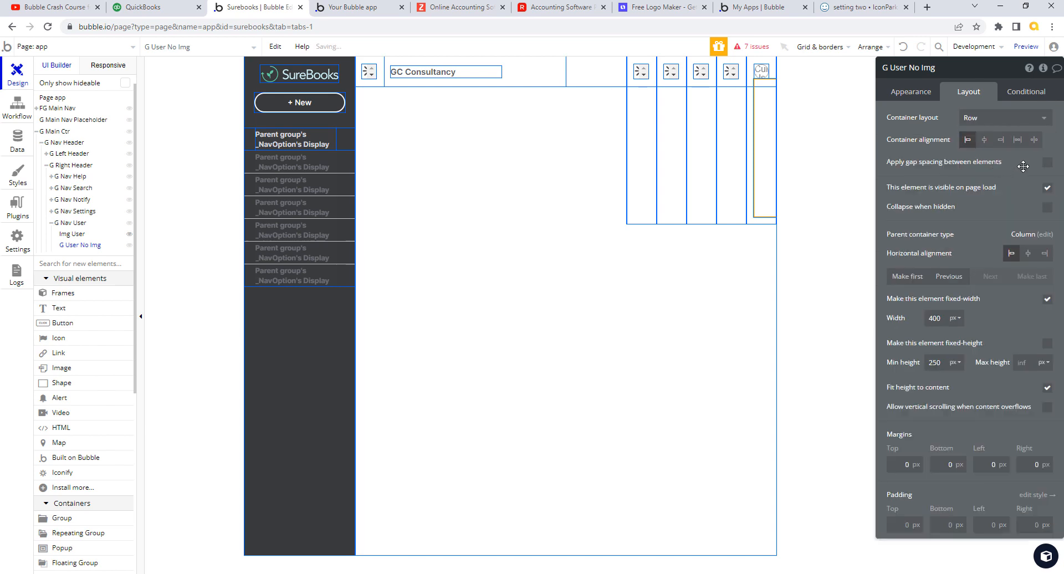
{"action": "left_click", "coordinate": [945, 318]}
{"action": "type", "text": "26"}
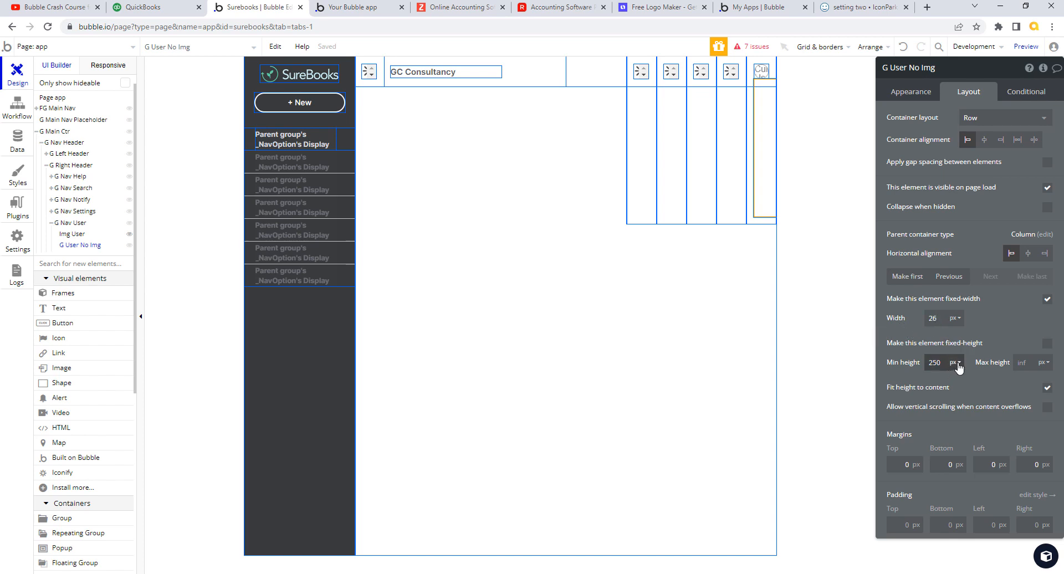
{"action": "left_click", "coordinate": [1046, 345]}
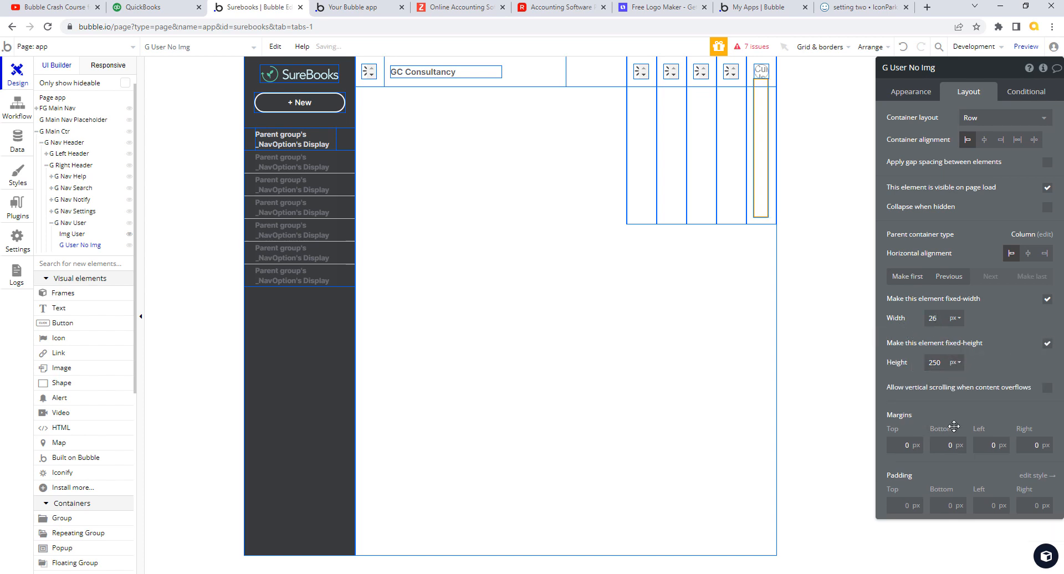
{"action": "left_click", "coordinate": [942, 363]}
{"action": "type", "text": "26"}
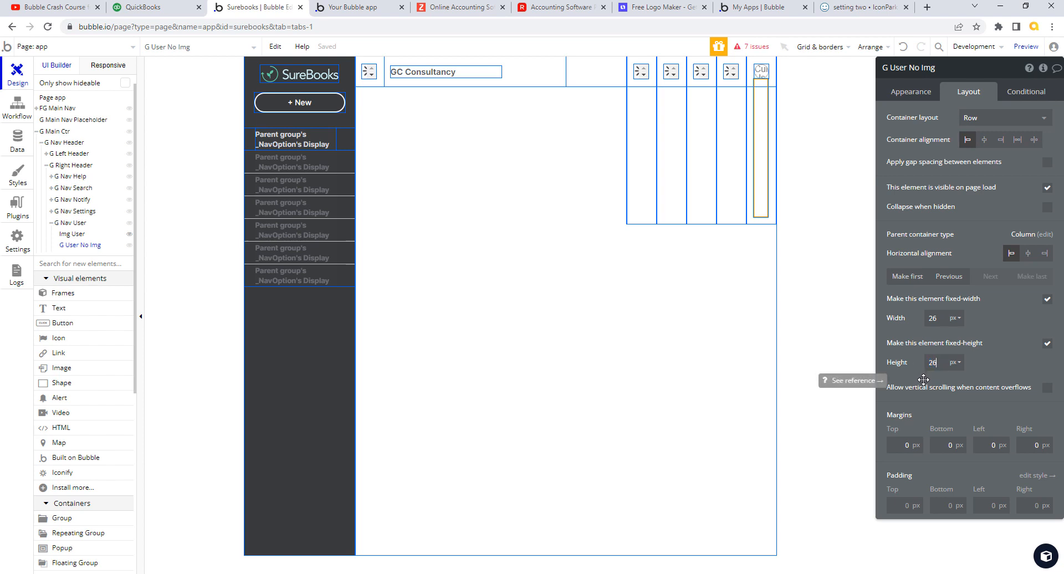
{"action": "key", "text": "Tab"}
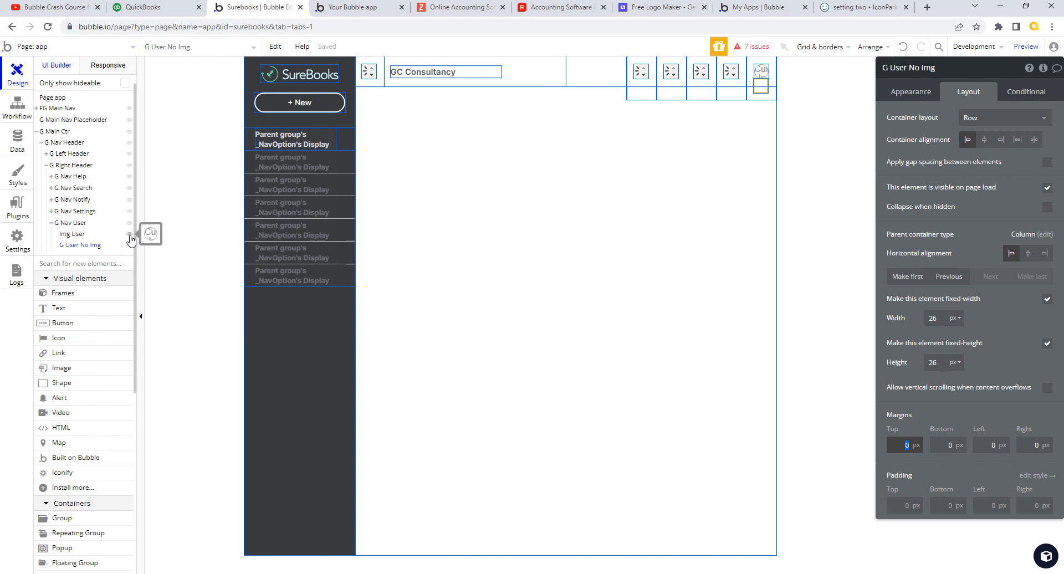
{"action": "left_click", "coordinate": [130, 235]}
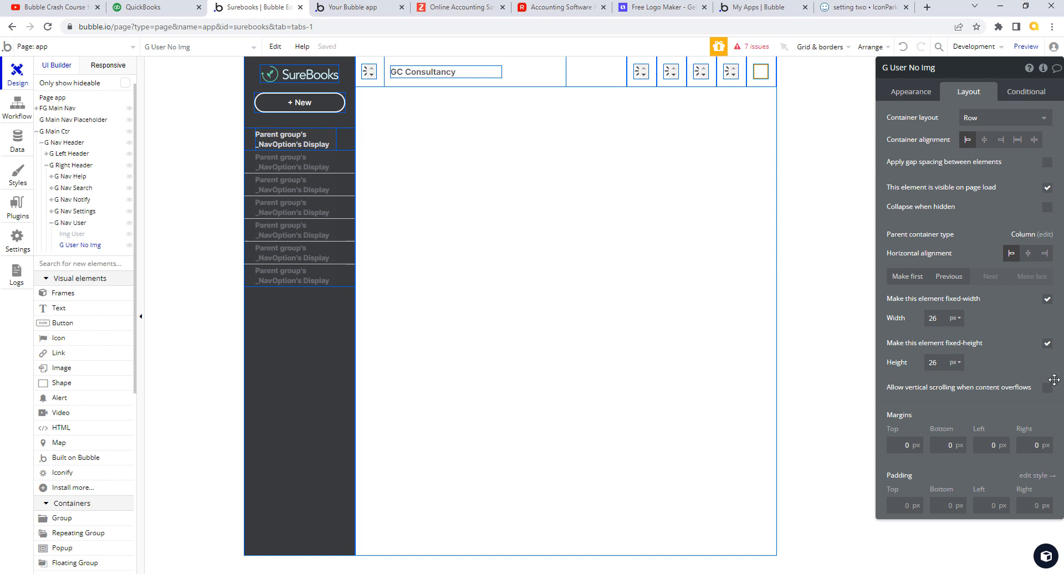
- Remove the group's Default Group style and give it a solid border with roundness 15
{"action": "left_click", "coordinate": [922, 92]}
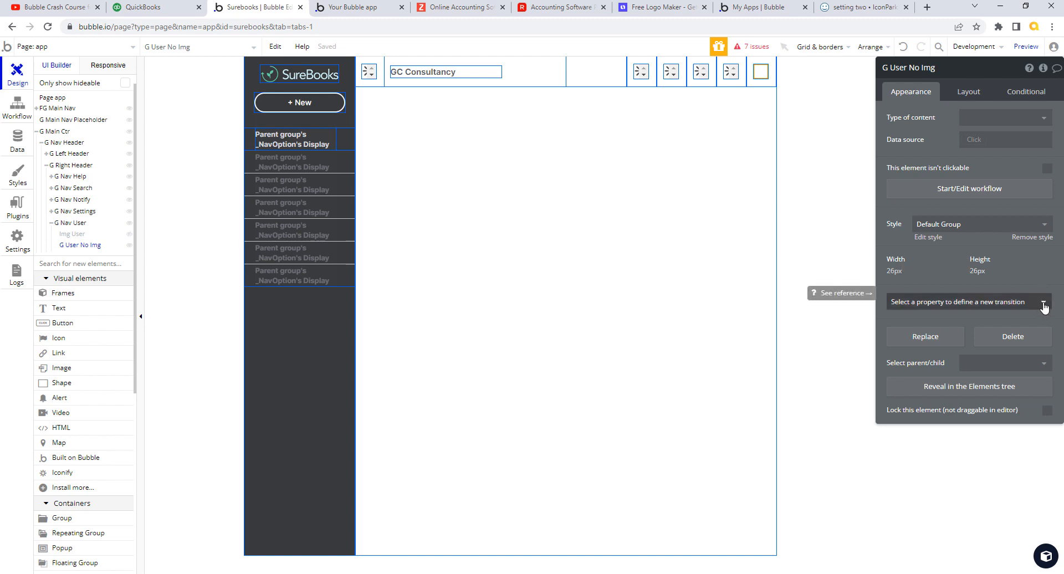
{"action": "left_click", "coordinate": [1040, 238]}
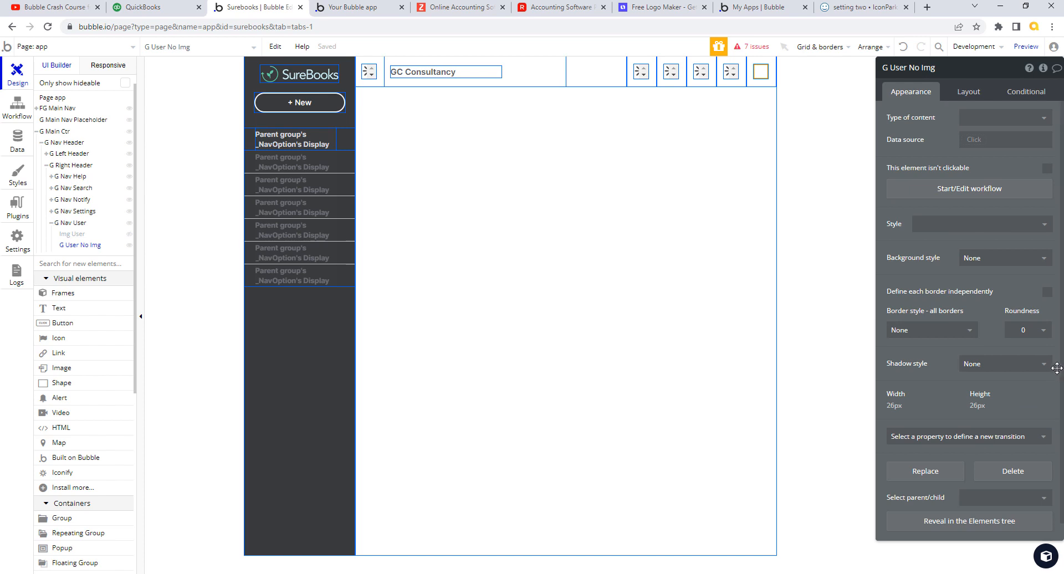
{"action": "left_click", "coordinate": [1043, 332]}
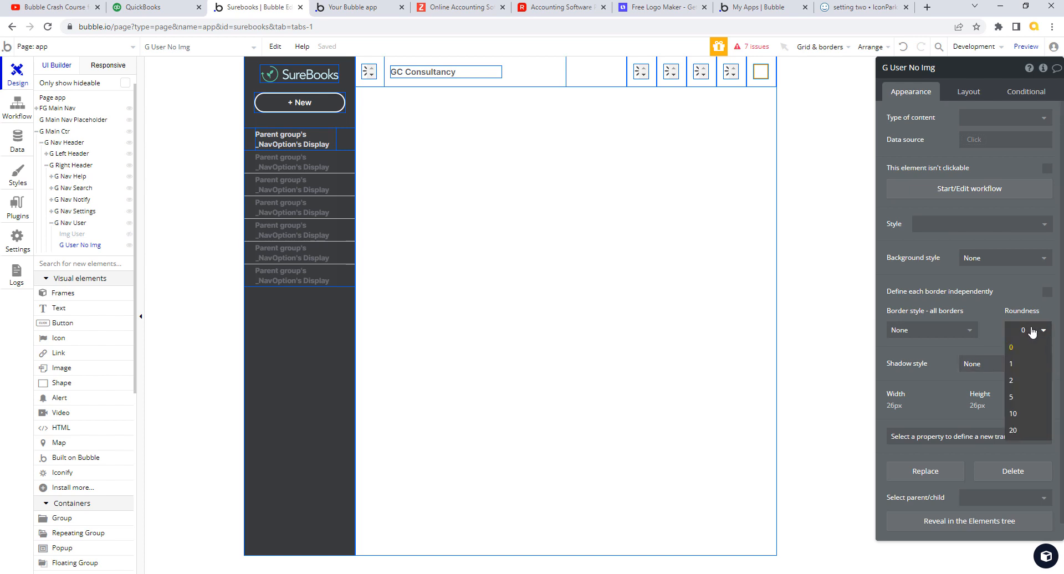
{"action": "left_click", "coordinate": [1028, 331]}
{"action": "left_click", "coordinate": [1023, 331]}
{"action": "key", "text": "Tab"}
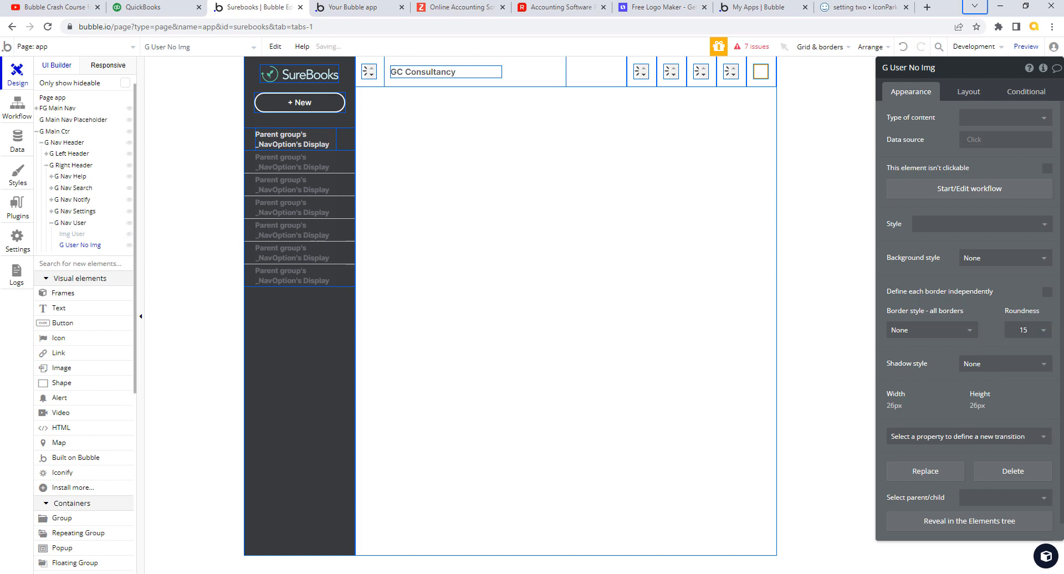
{"action": "left_click", "coordinate": [965, 331]}
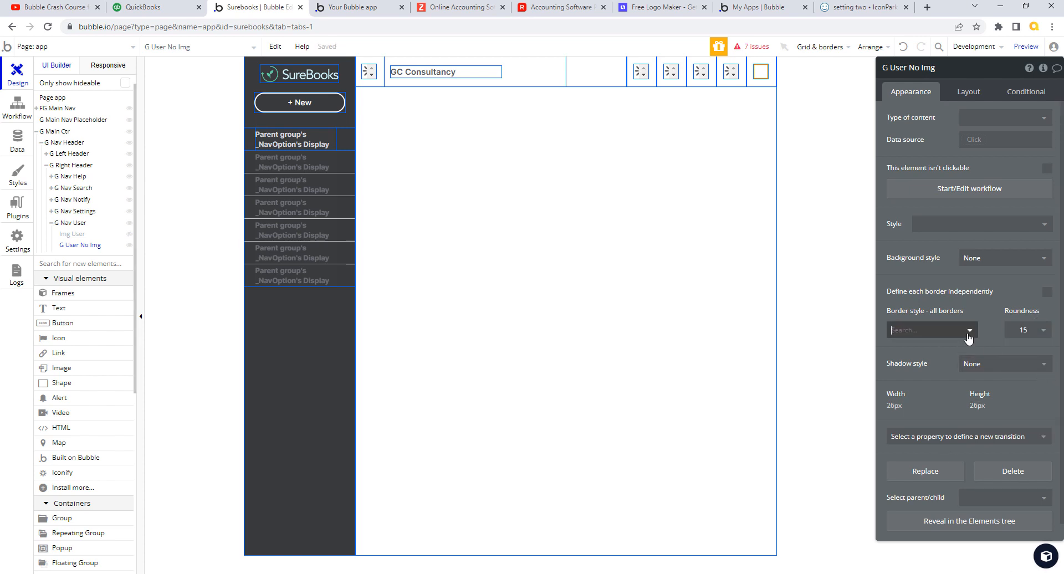
{"action": "left_click", "coordinate": [919, 365]}
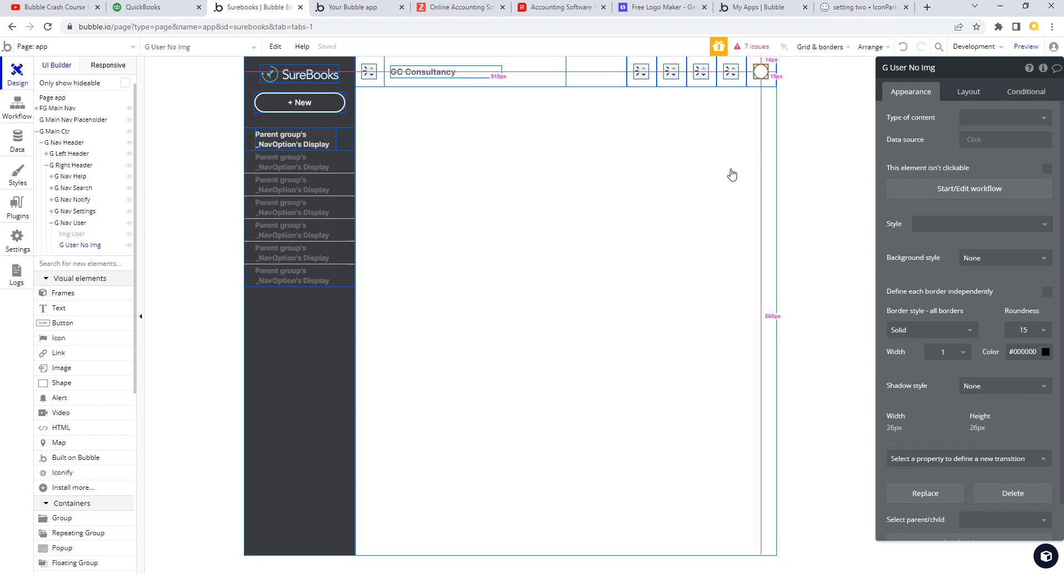
- Copy Img User's grey border colour and paste it over the group's black border colour
{"action": "left_click", "coordinate": [75, 235]}
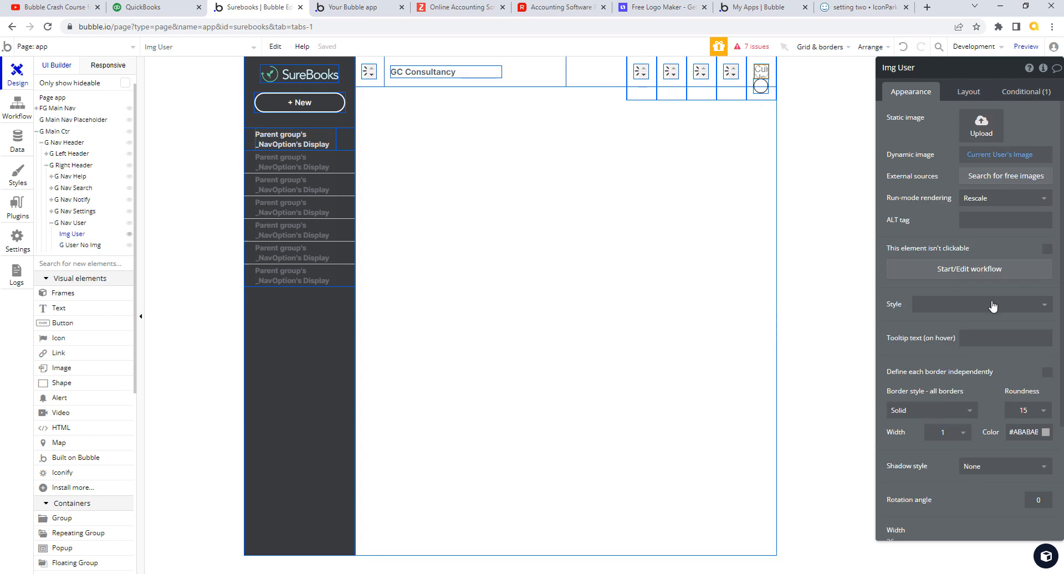
{"action": "left_click", "coordinate": [1015, 436]}
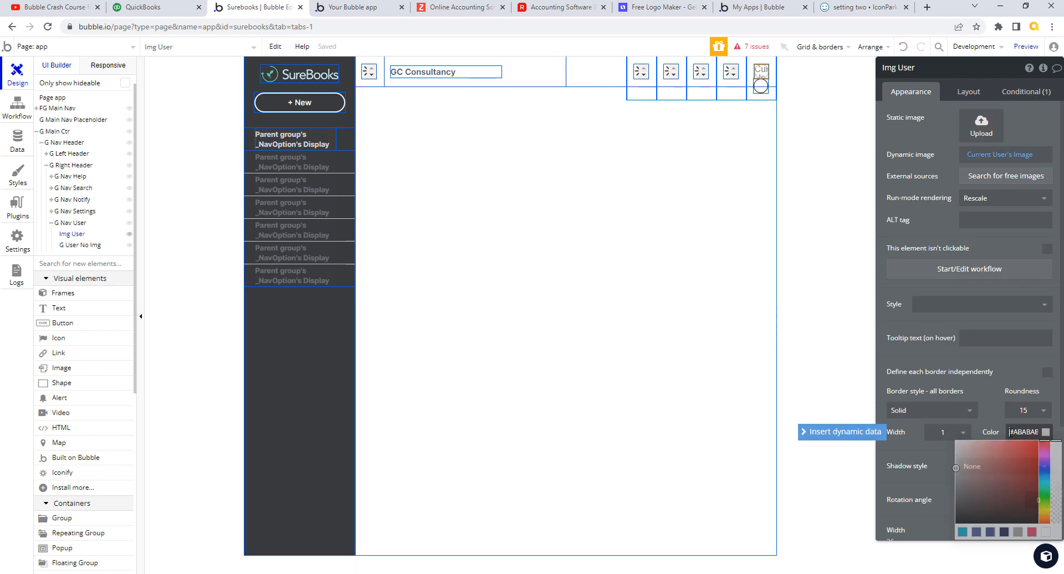
{"action": "left_click", "coordinate": [1045, 431]}
{"action": "key", "text": "ctrl+c"}
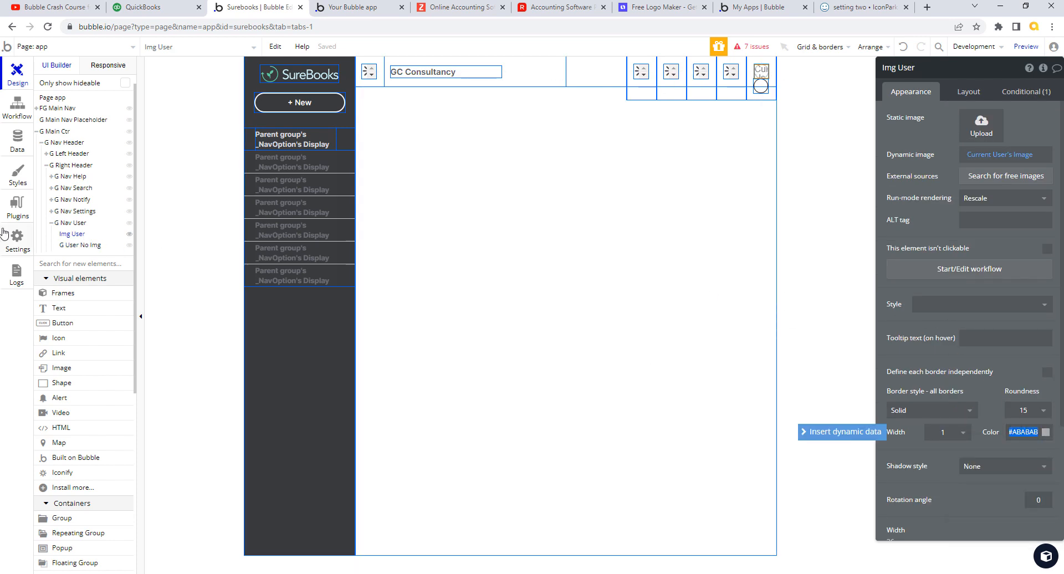
{"action": "left_click", "coordinate": [81, 245]}
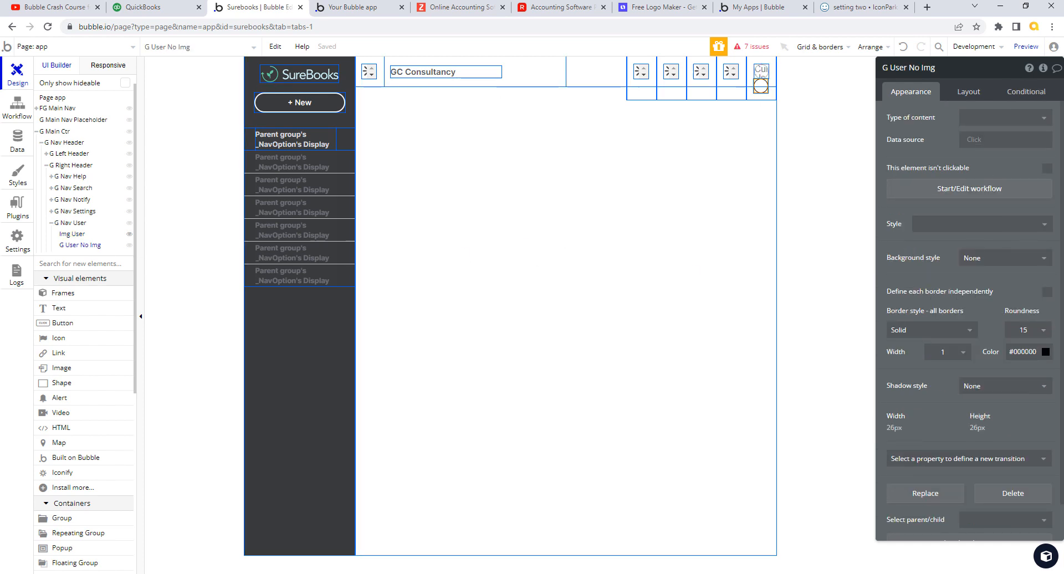
{"action": "left_click", "coordinate": [1040, 353]}
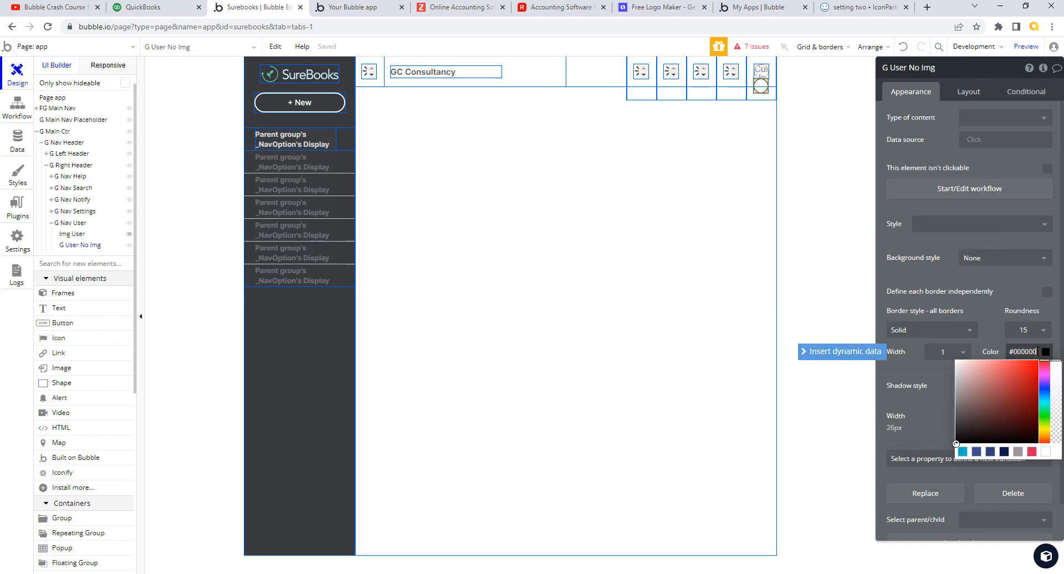
{"action": "left_click_drag", "start_coordinate": [1039, 353], "coordinate": [1002, 357]}
{"action": "key", "text": "ctrl+v"}
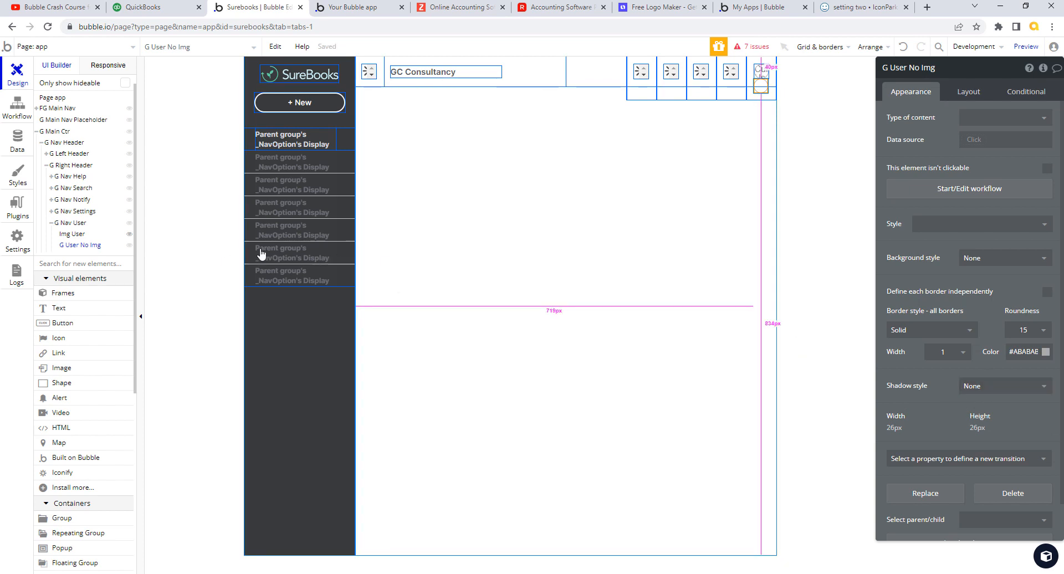
- Hide Img User and set the avatar circle's background style to Flat color
{"action": "left_click", "coordinate": [129, 233]}
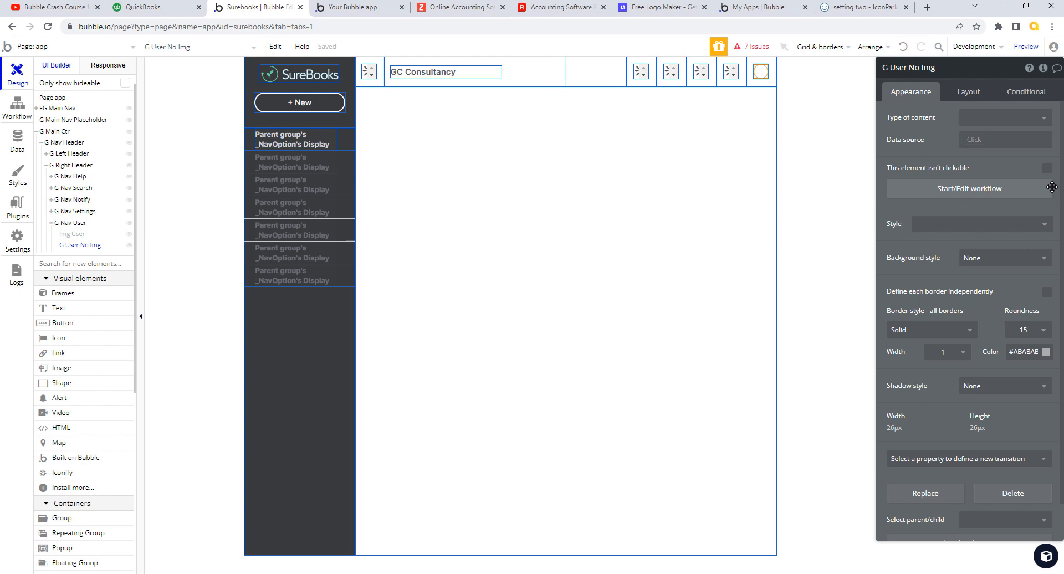
{"action": "left_click", "coordinate": [1045, 259]}
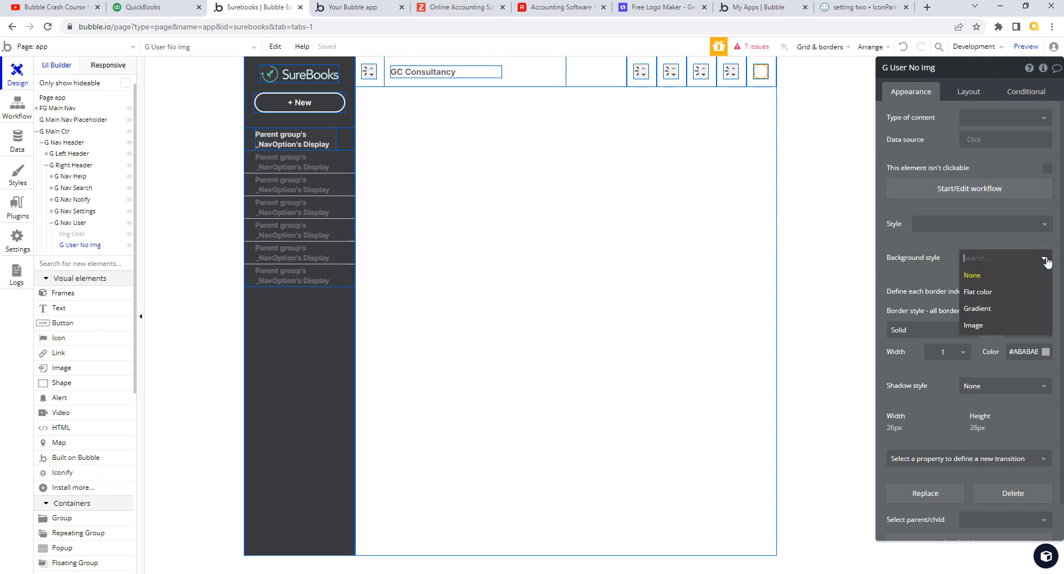
{"action": "left_click", "coordinate": [983, 295]}
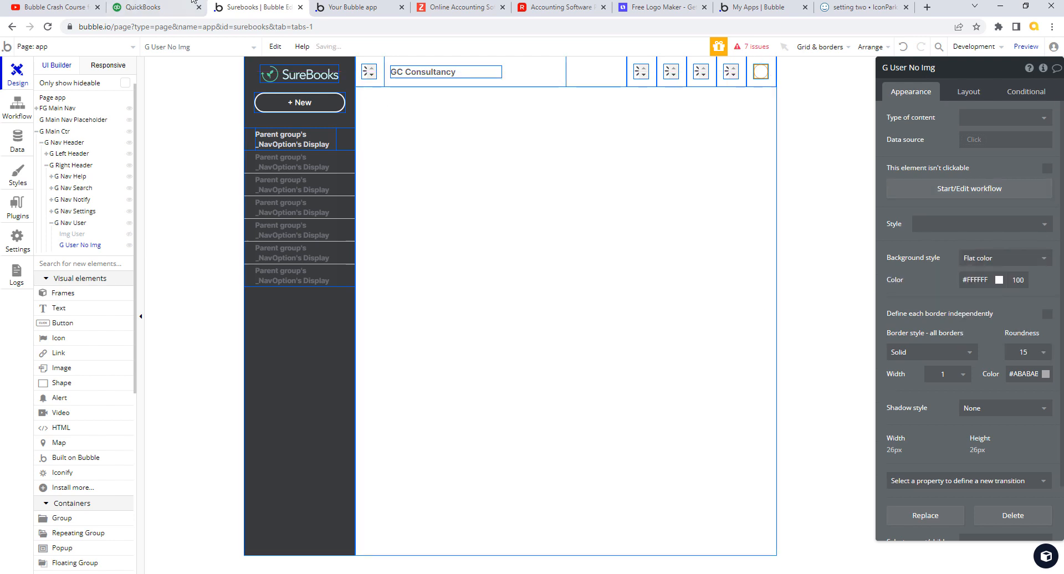
{"action": "left_click", "coordinate": [166, 7]}
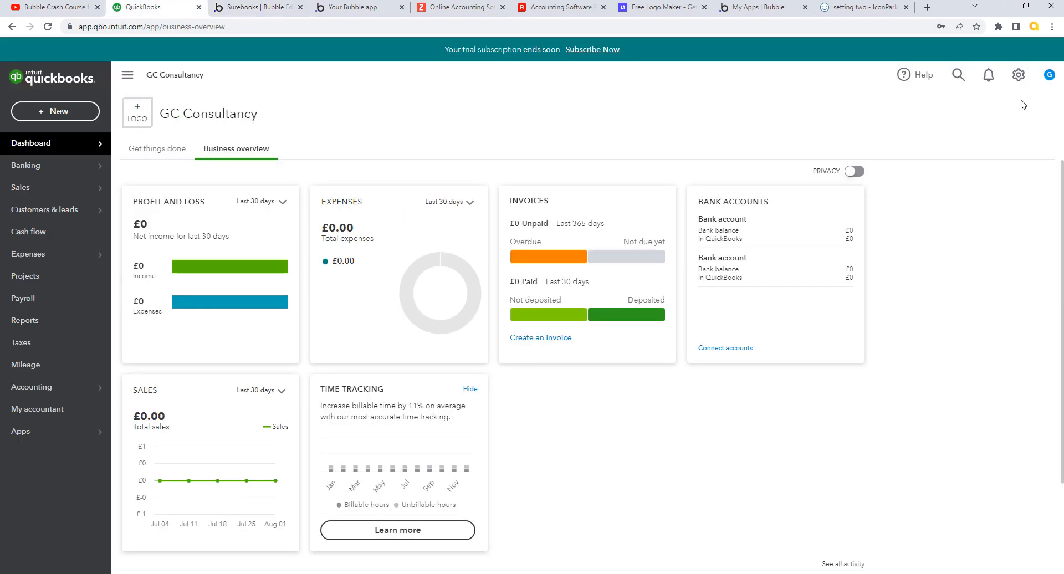
{"action": "left_click", "coordinate": [254, 7]}
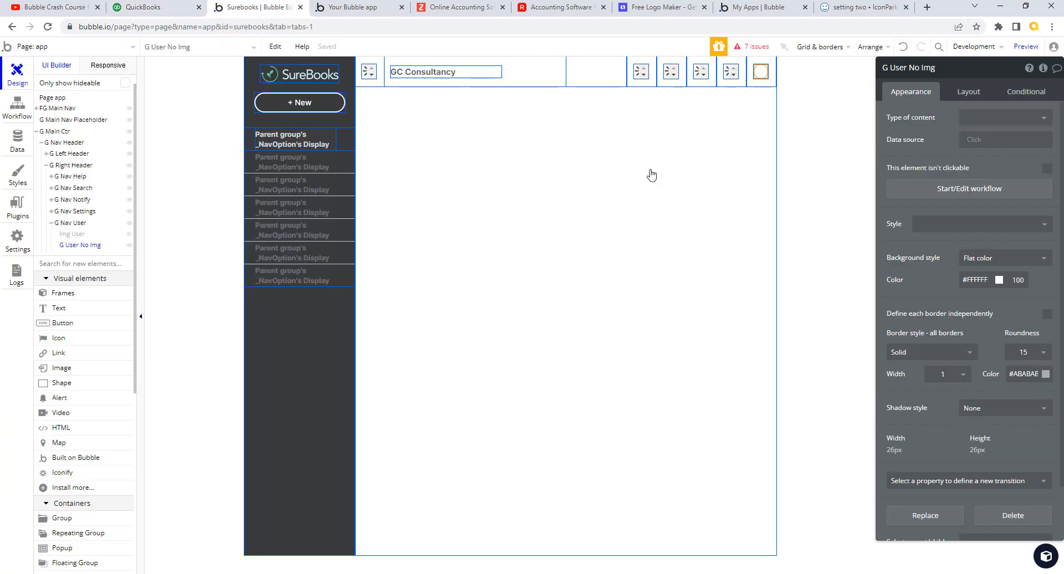
- Fill the avatar circle with a preset blue, brightened to #3D63ED
{"action": "left_click", "coordinate": [976, 279]}
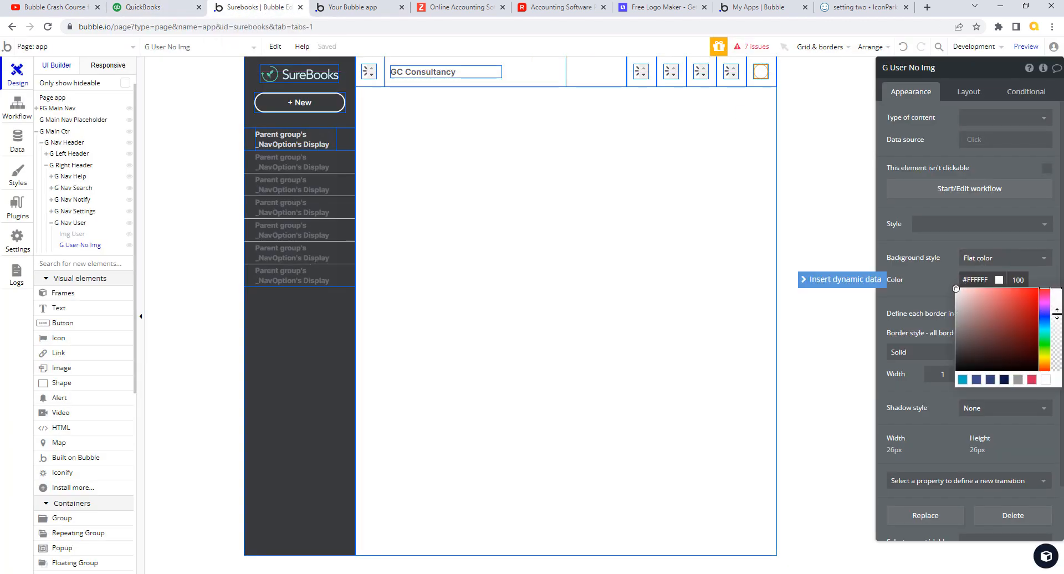
{"action": "left_click", "coordinate": [977, 380]}
{"action": "mouse_move", "coordinate": [1008, 326]}
{"action": "left_mouse_down"}
{"action": "mouse_move", "coordinate": [1026, 296]}
{"action": "mouse_move", "coordinate": [1015, 294]}
{"action": "left_mouse_up"}
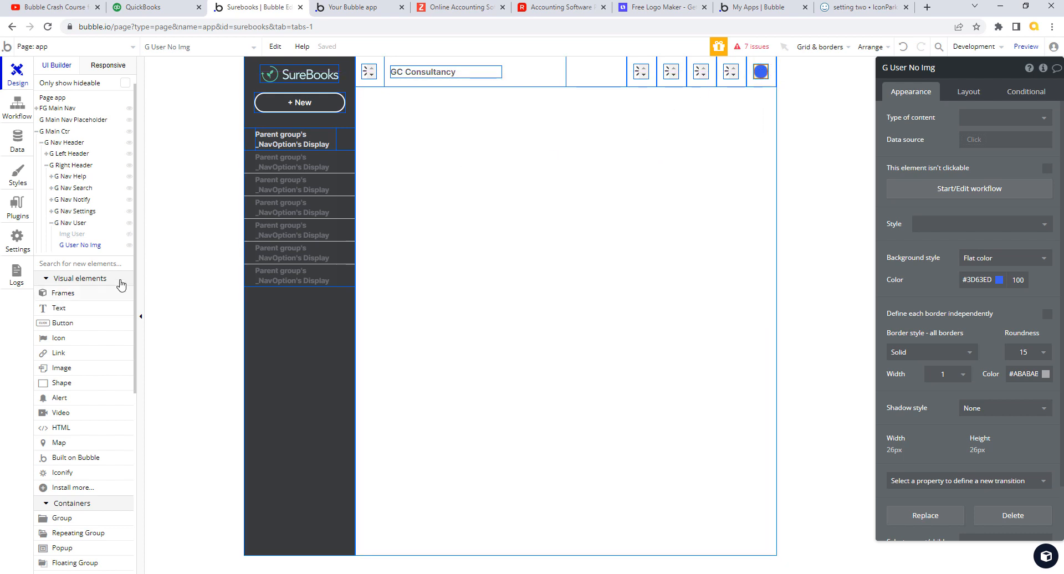
{"action": "left_click", "coordinate": [83, 311]}
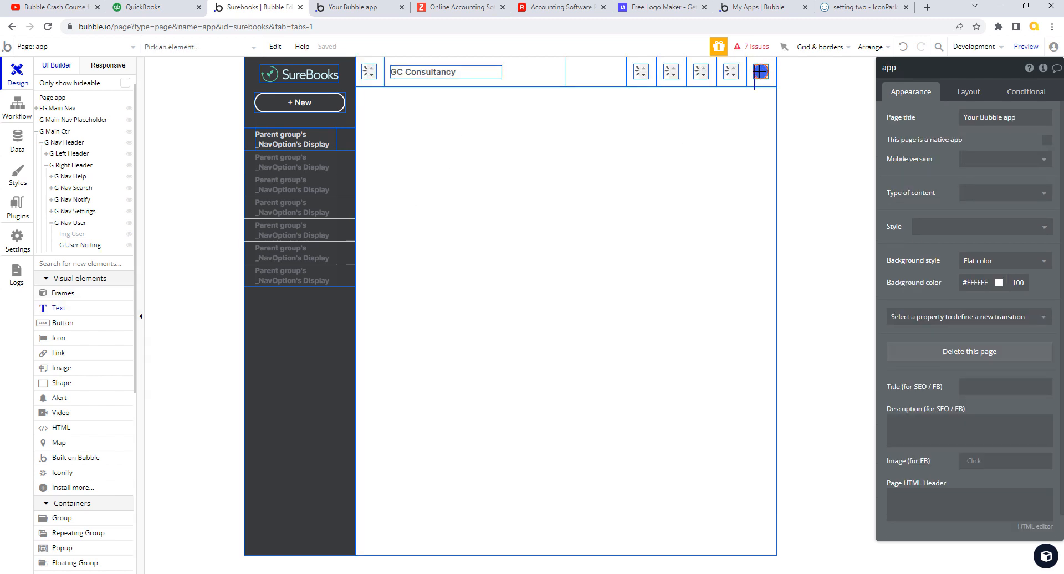
- Draw a text reading G inside the circle, vertically centred, width 24 and fixed height 24
{"action": "left_click_drag", "start_coordinate": [760, 72], "coordinate": [777, 103]}
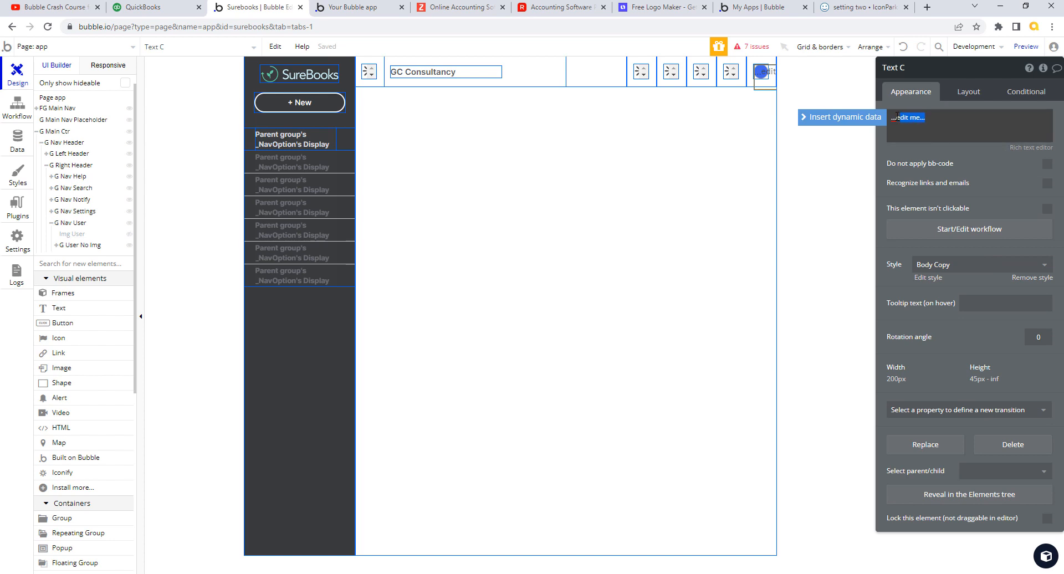
{"action": "type", "text": "G"}
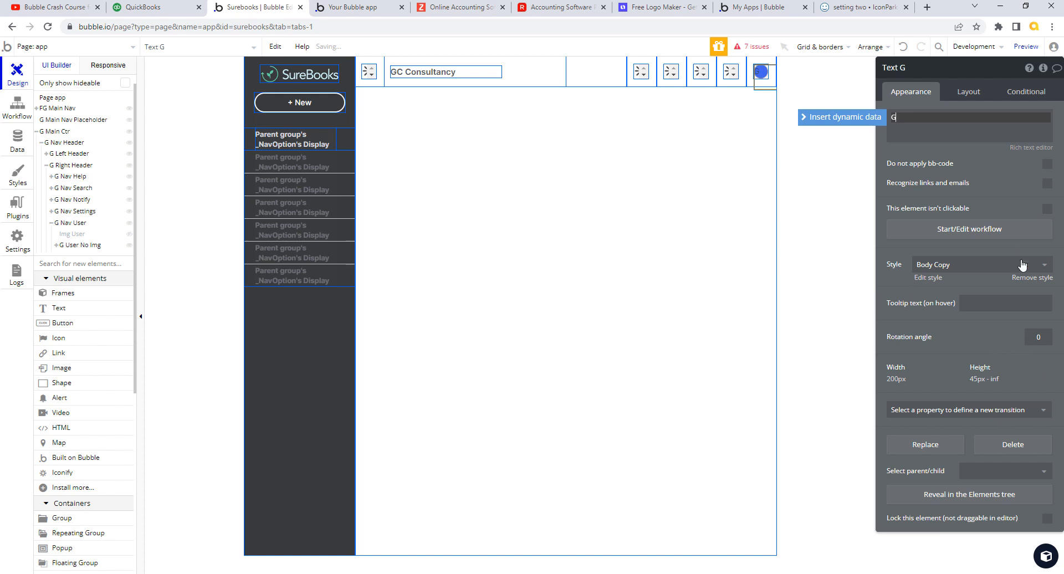
{"action": "left_click", "coordinate": [969, 92]}
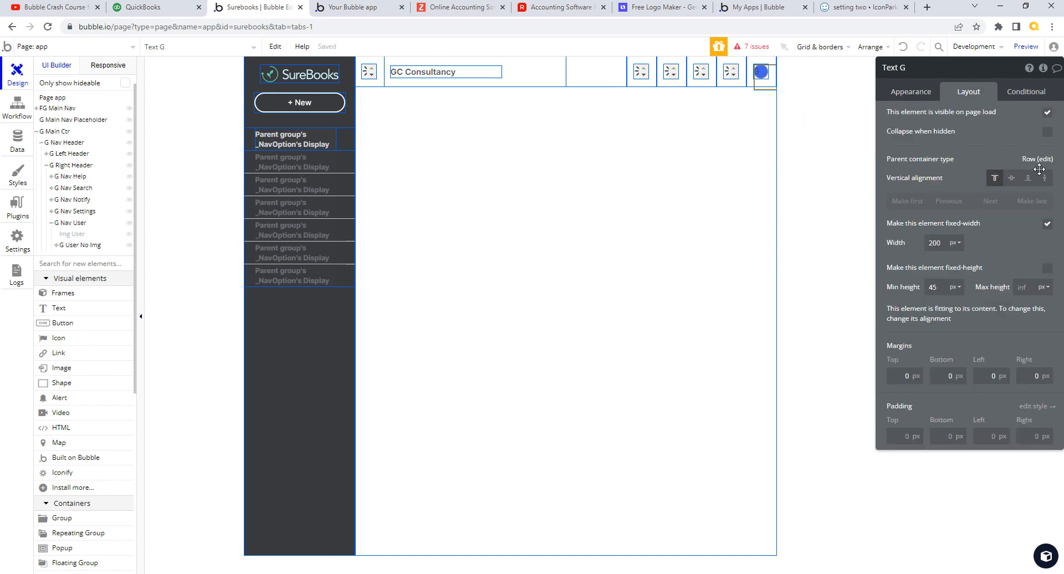
{"action": "left_click", "coordinate": [1011, 178]}
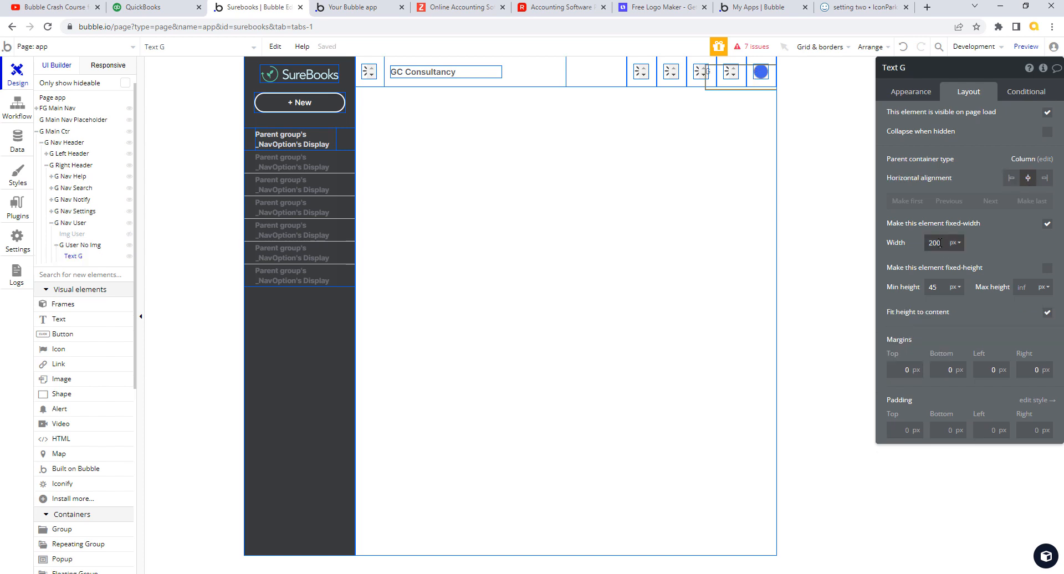
{"action": "left_click_drag", "start_coordinate": [942, 244], "coordinate": [907, 243]}
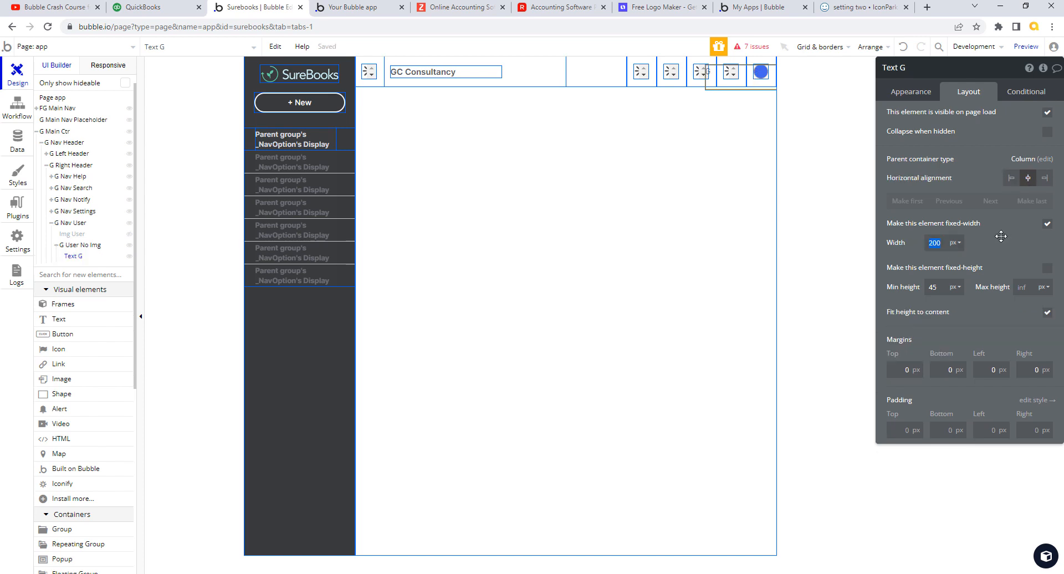
{"action": "type", "text": "24"}
{"action": "left_click_drag", "start_coordinate": [941, 287], "coordinate": [920, 288]}
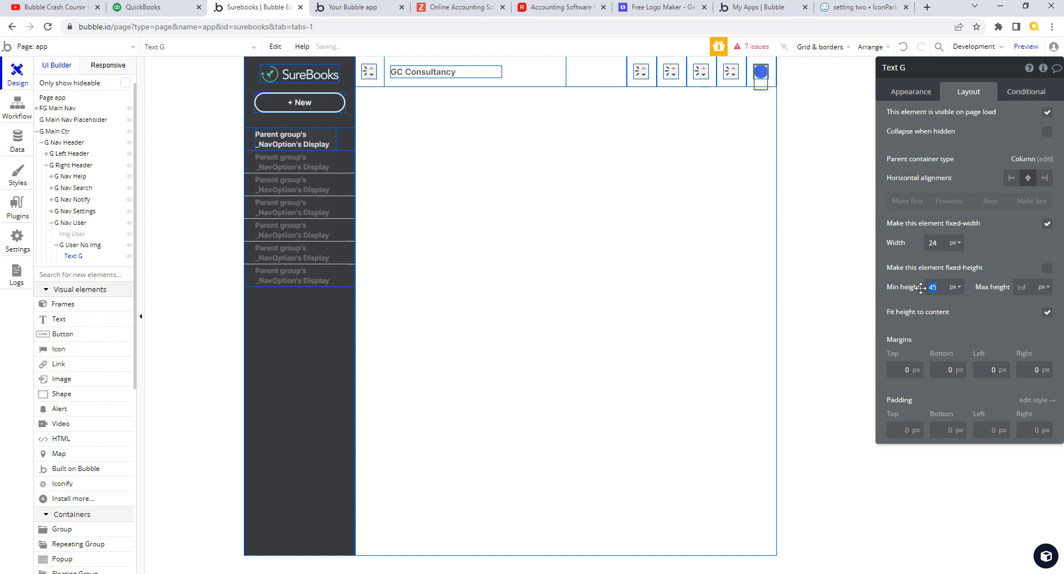
{"action": "type", "text": "24"}
{"action": "left_click", "coordinate": [1046, 270]}
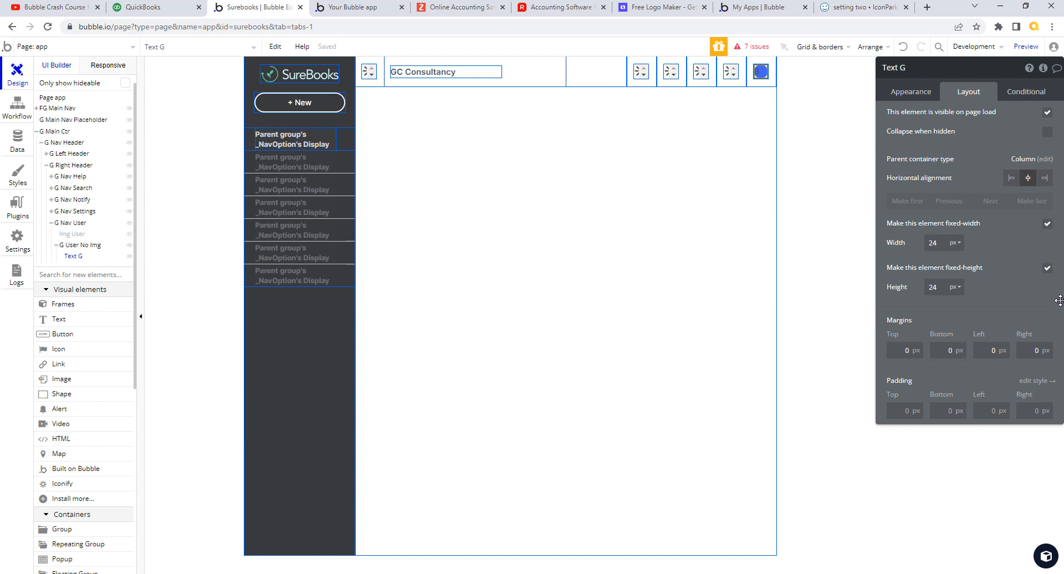
{"action": "left_click", "coordinate": [96, 246]}
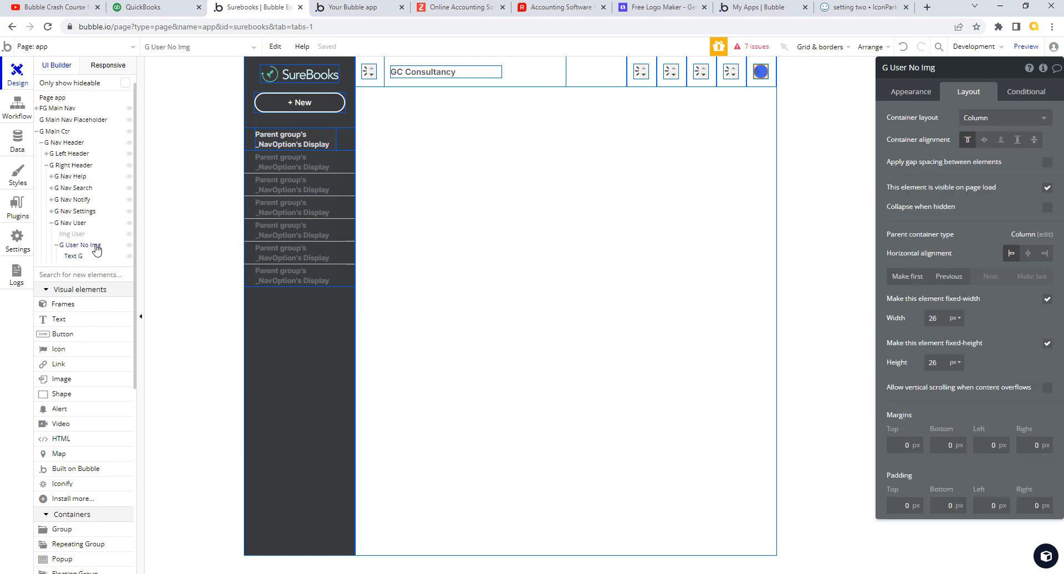
- Set G User No Img's container alignment and horizontal alignment to centre
{"action": "left_click", "coordinate": [985, 143]}
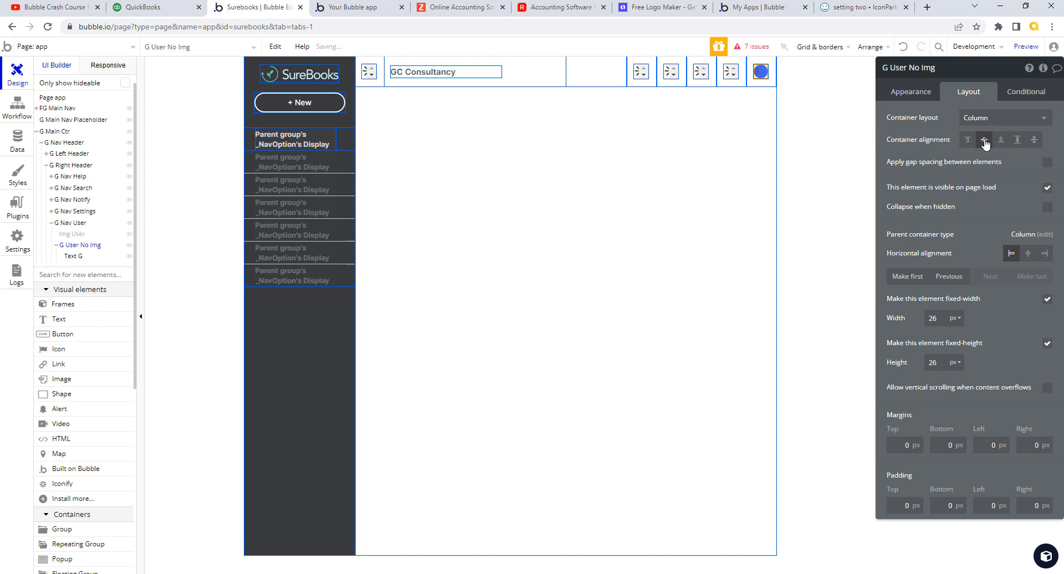
{"action": "left_click", "coordinate": [1028, 254]}
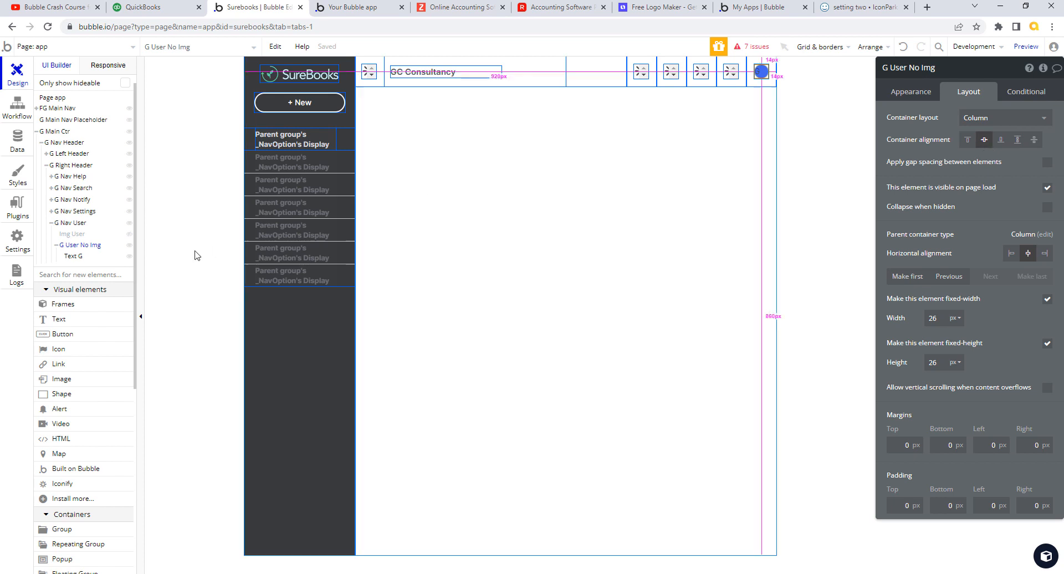
{"action": "left_click", "coordinate": [149, 242]}
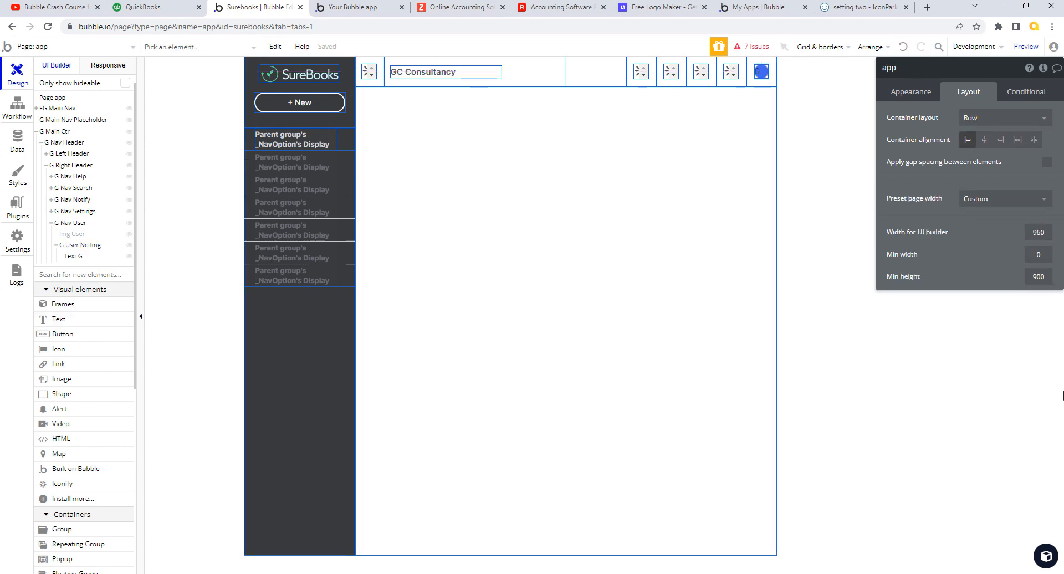
{"action": "left_click", "coordinate": [912, 95]}
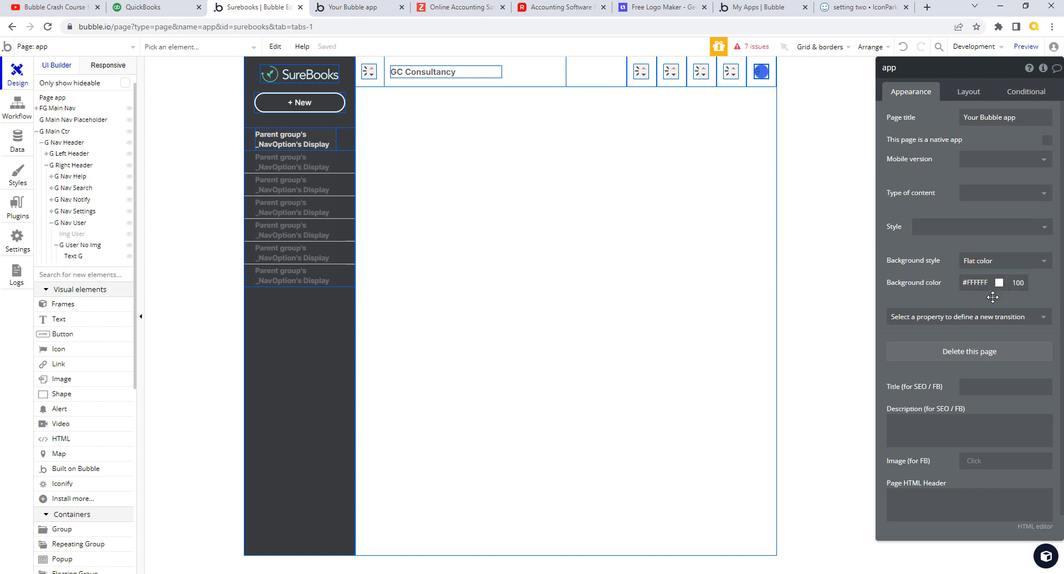
{"action": "left_click", "coordinate": [761, 71]}
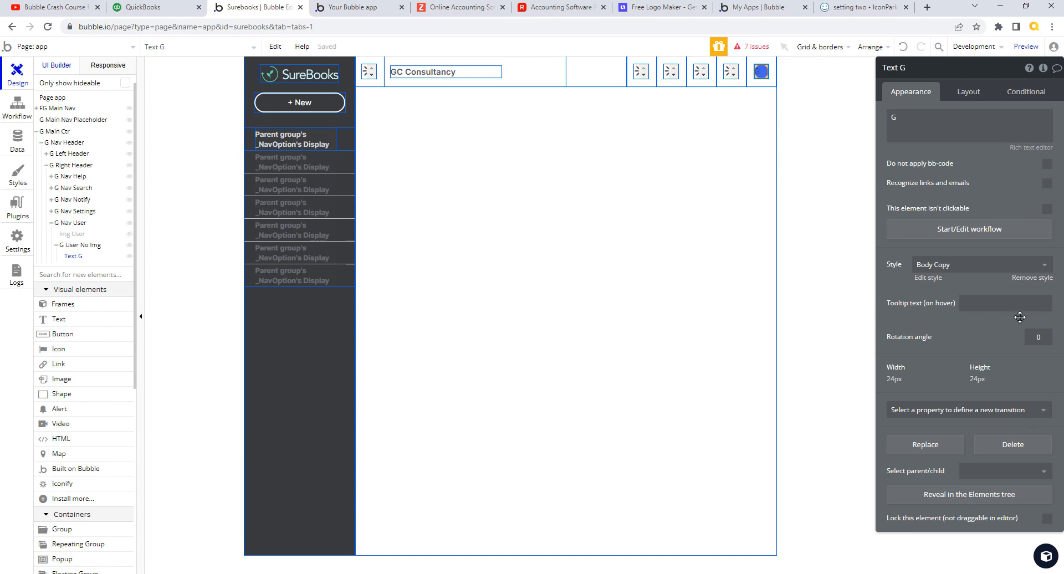
- Remove the G text's style and make it centre-aligned Inter, 700 Bold, 18px
{"action": "left_click", "coordinate": [1031, 278]}
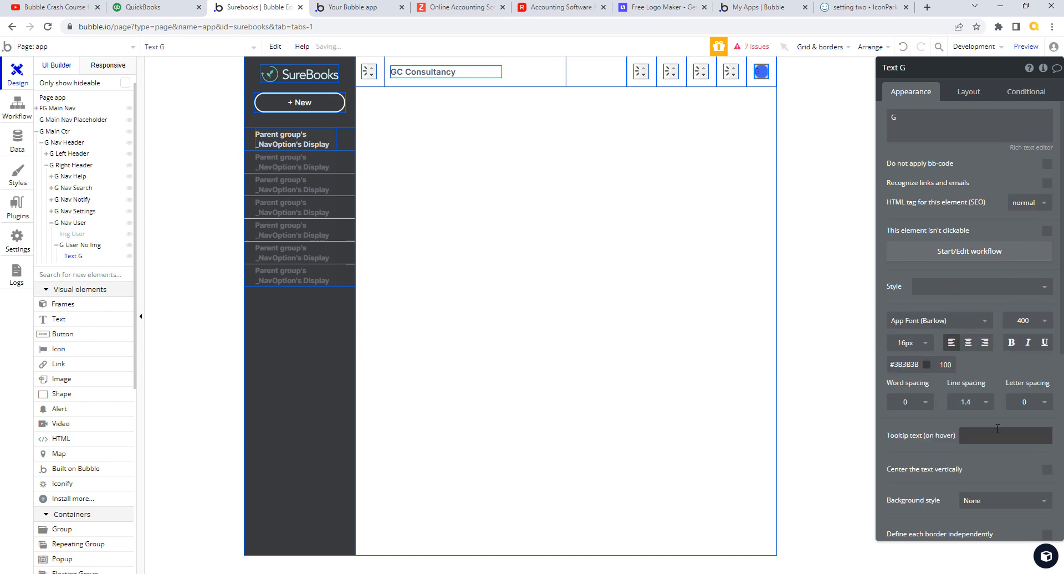
{"action": "left_click", "coordinate": [967, 343]}
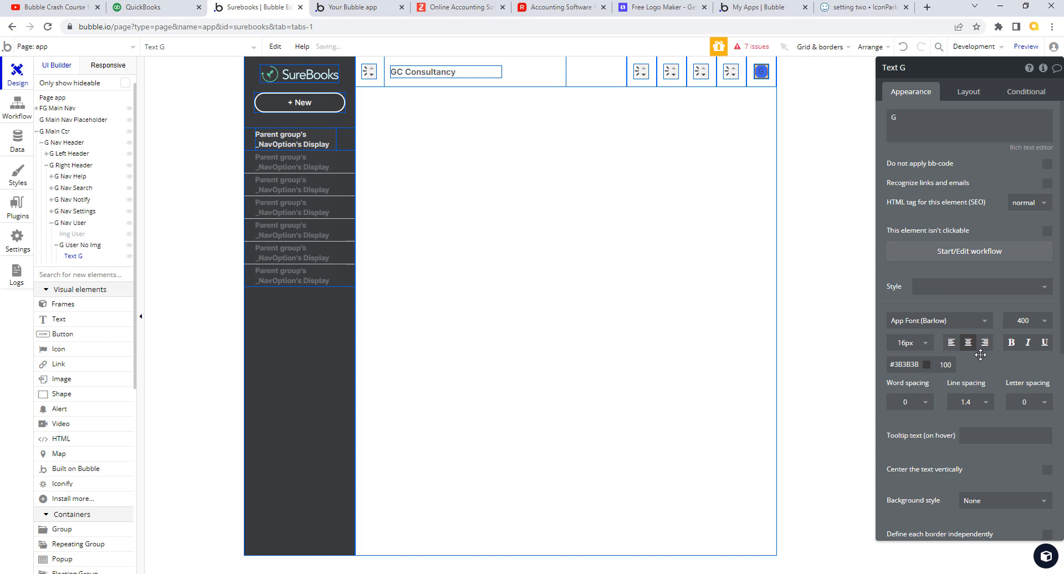
{"action": "left_click", "coordinate": [985, 322]}
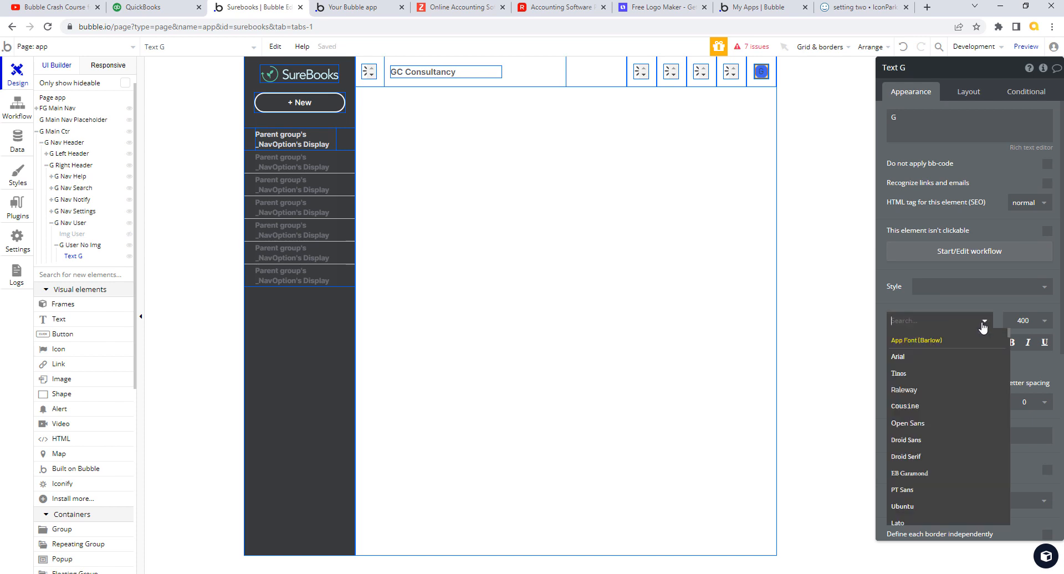
{"action": "type", "text": "int"}
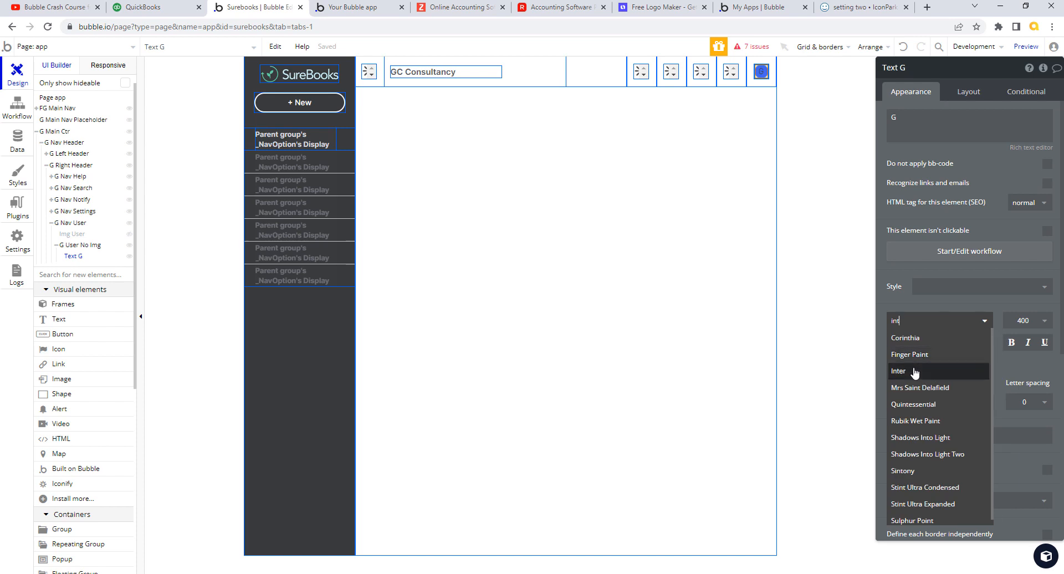
{"action": "left_click", "coordinate": [913, 371]}
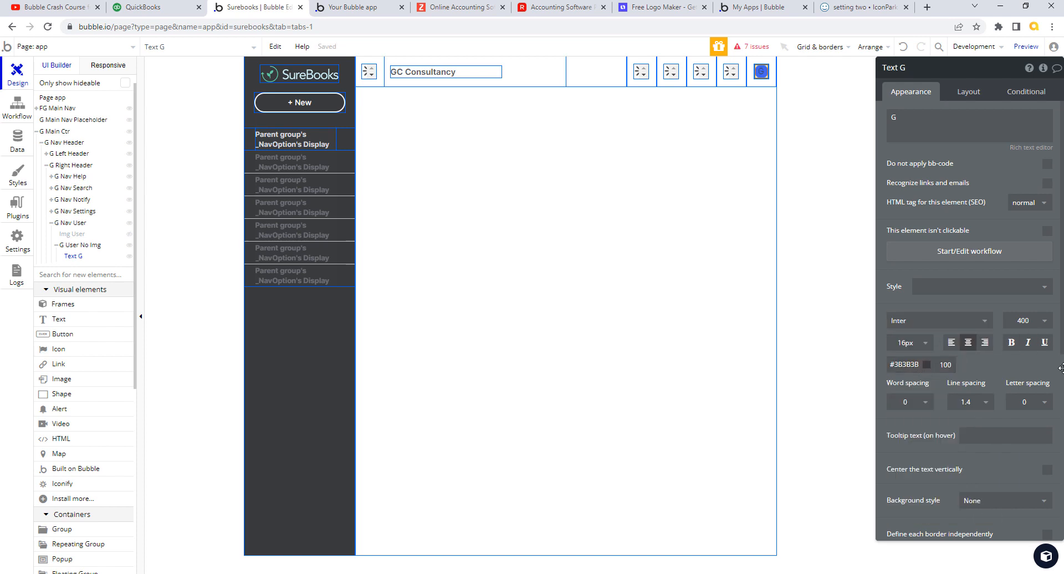
{"action": "left_click", "coordinate": [1039, 320]}
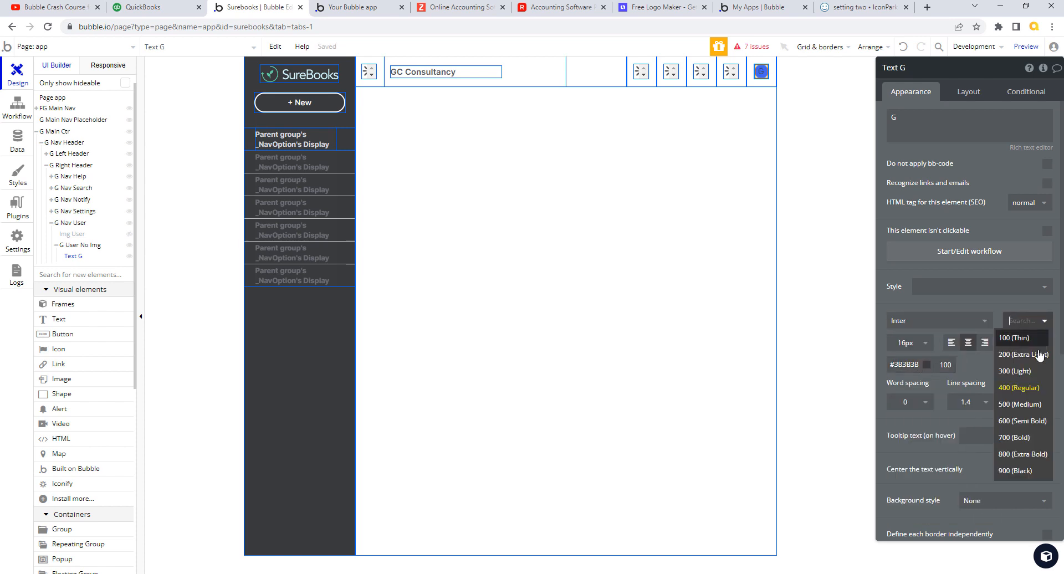
{"action": "left_click", "coordinate": [1022, 422]}
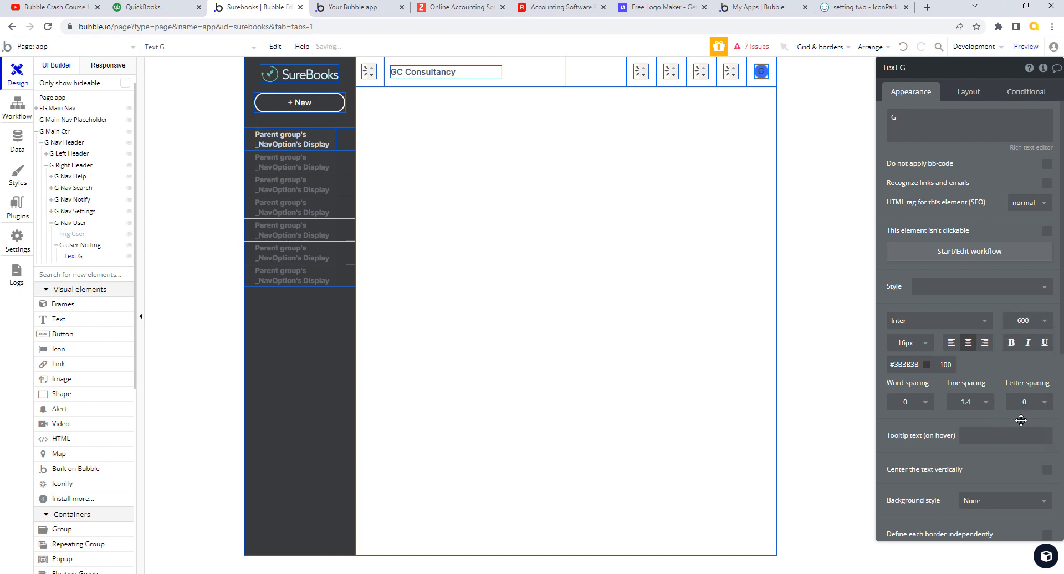
{"action": "left_click", "coordinate": [1045, 325]}
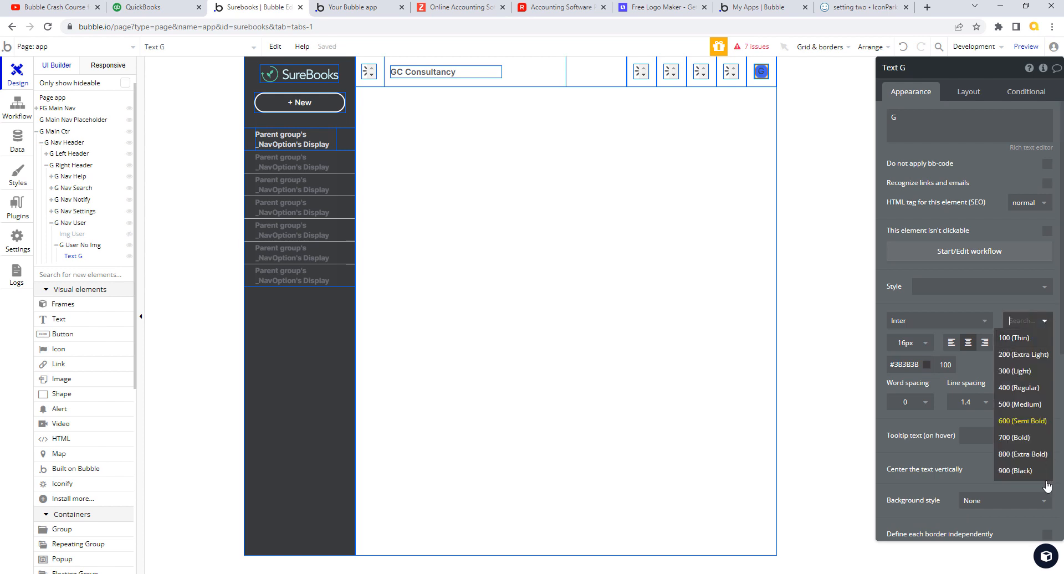
{"action": "left_click", "coordinate": [1029, 441]}
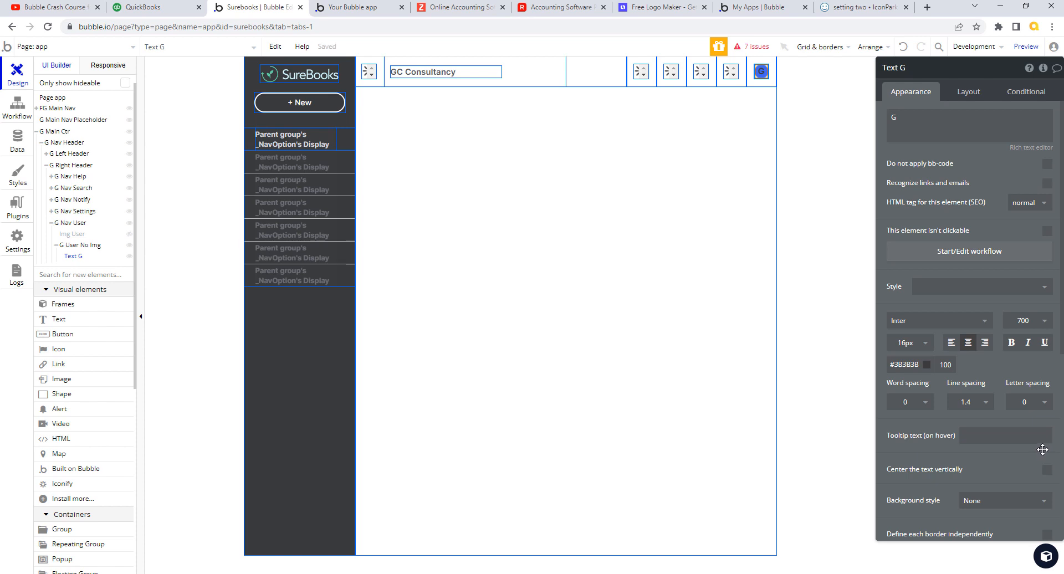
{"action": "left_click", "coordinate": [924, 344]}
{"action": "left_click", "coordinate": [911, 493]}
- Change the G text colour to white #FFFFFF, keeping weight 700 (Bold)
{"action": "left_click", "coordinate": [920, 364]}
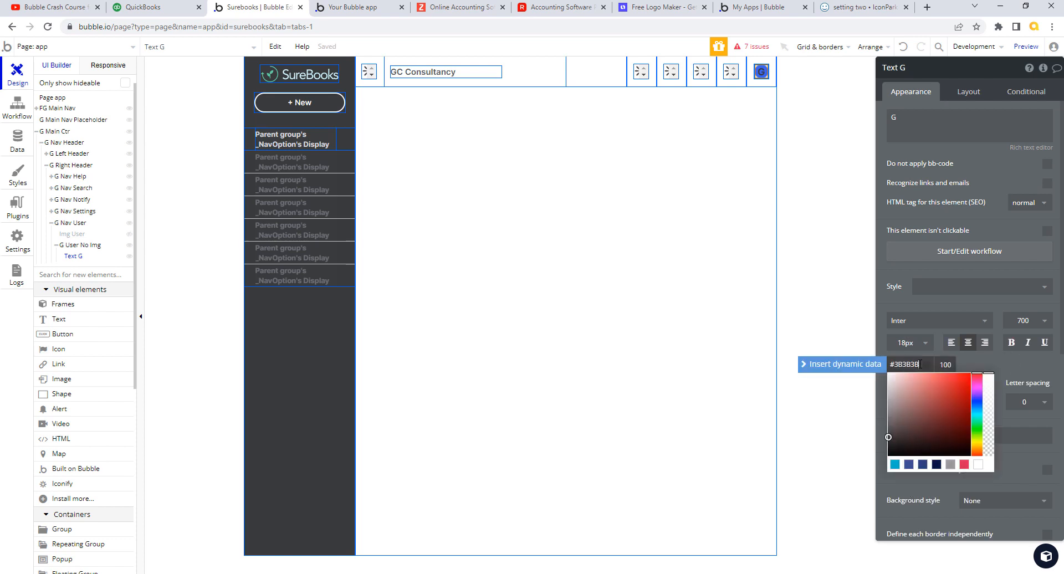
{"action": "left_click_drag", "start_coordinate": [920, 364], "coordinate": [903, 364]}
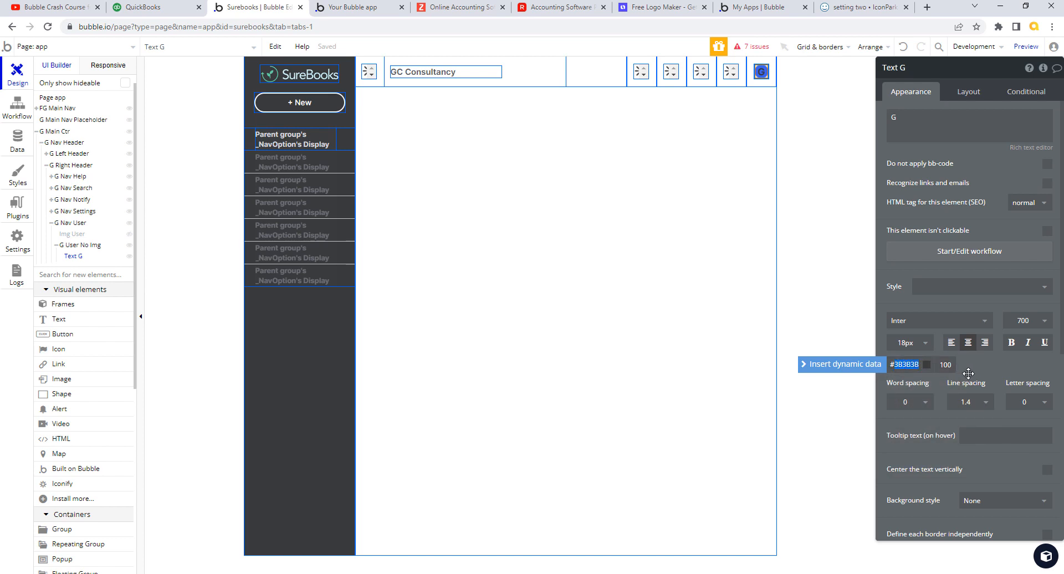
{"action": "type", "text": "FFFFFF"}
{"action": "key", "text": "Return"}
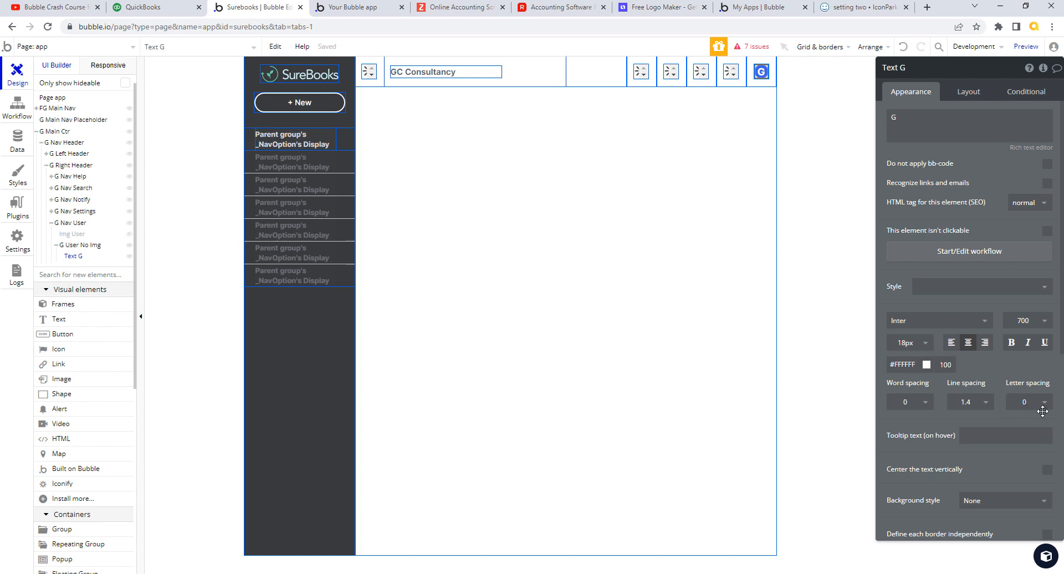
{"action": "left_click", "coordinate": [1046, 323]}
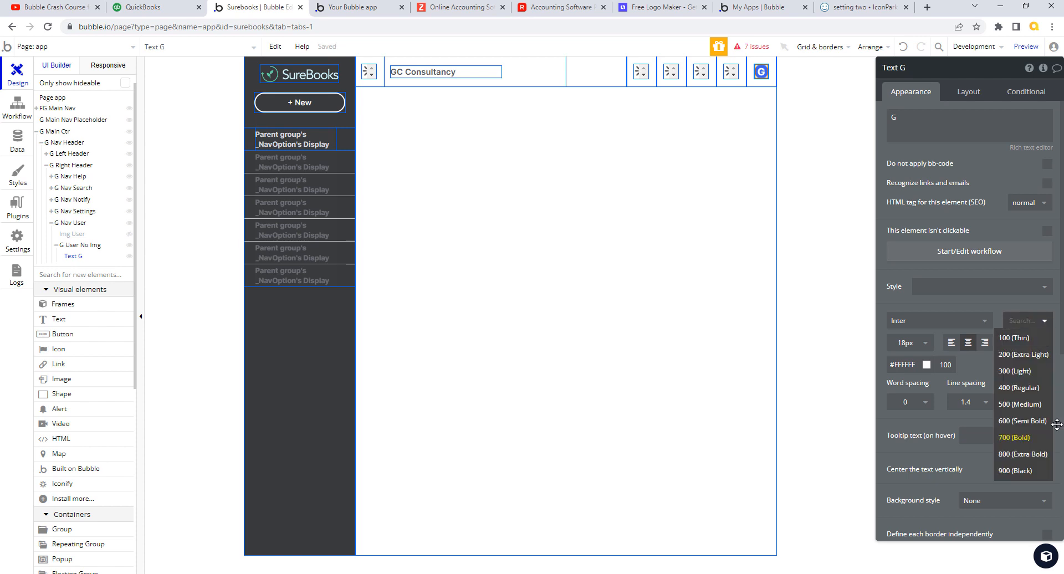
{"action": "left_click", "coordinate": [1035, 424]}
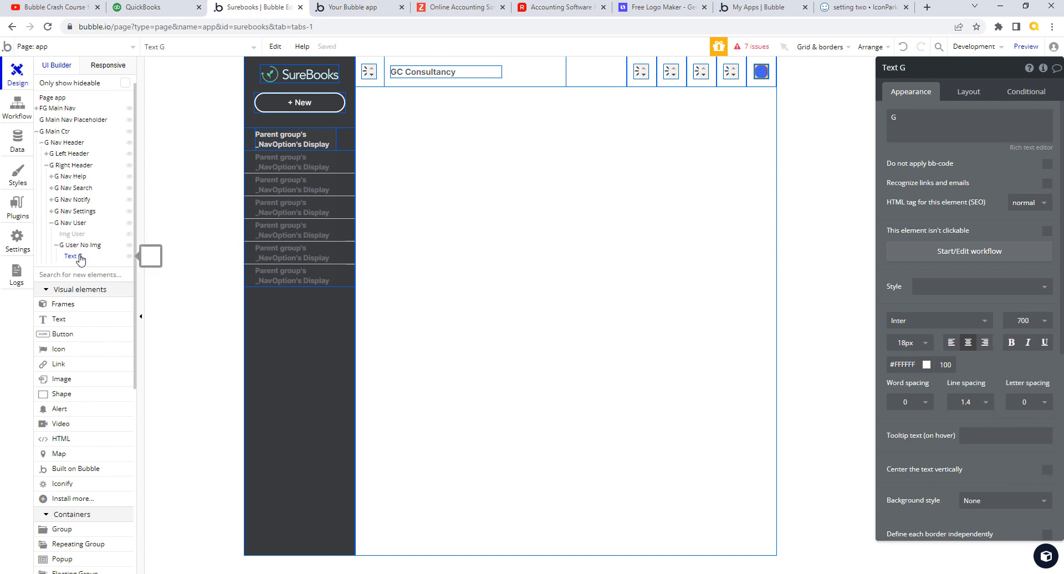
- Rename the Text G element to 'T User No Img'
{"action": "left_click", "coordinate": [150, 313]}
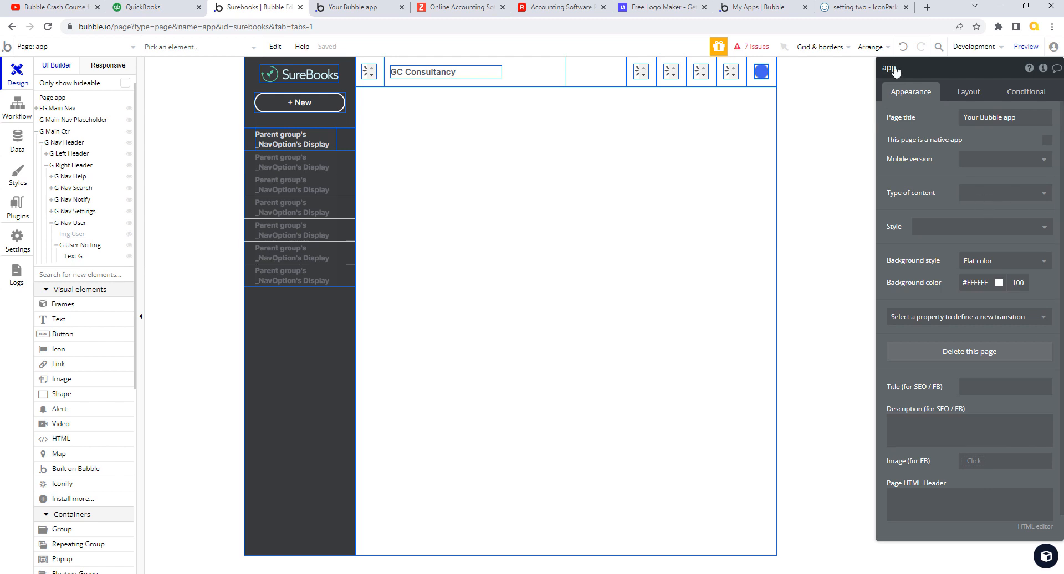
{"action": "left_click", "coordinate": [73, 256]}
{"action": "left_click", "coordinate": [902, 70]}
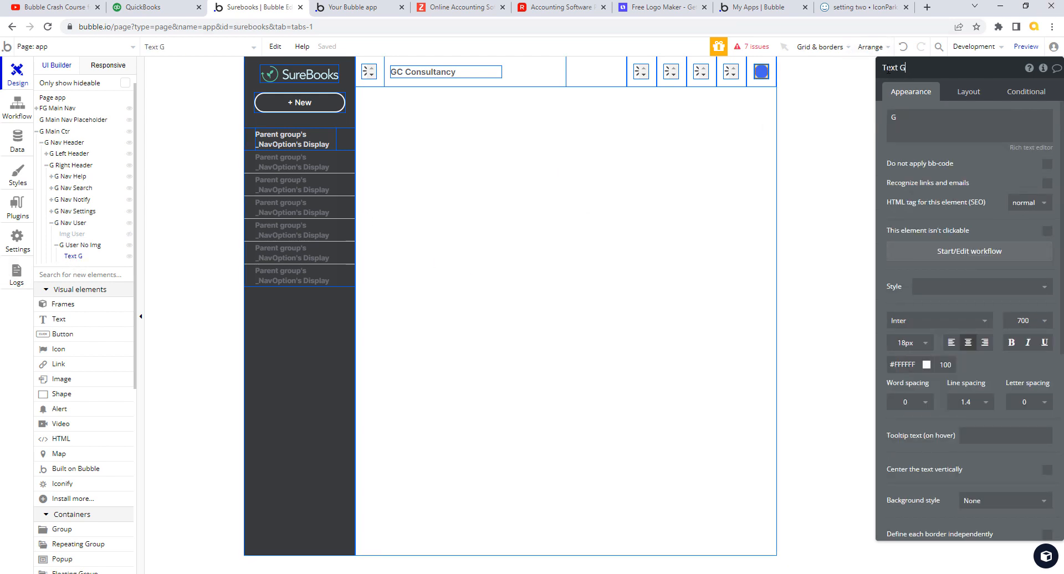
{"action": "left_click_drag", "start_coordinate": [887, 68], "coordinate": [940, 63]}
{"action": "key", "text": "BackSpace"}
{"action": "left_click", "coordinate": [76, 259]}
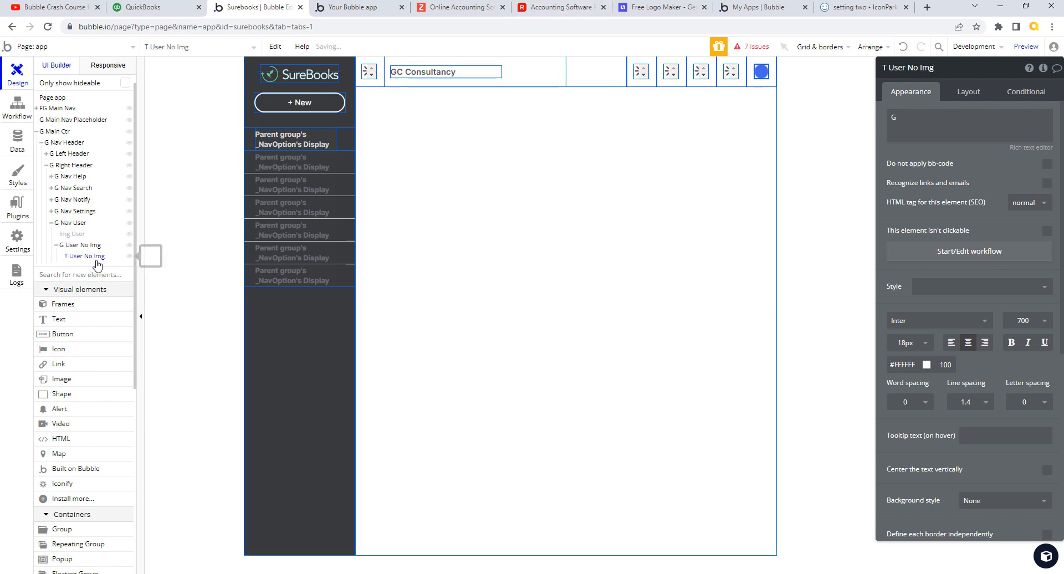
{"action": "left_click", "coordinate": [191, 238]}
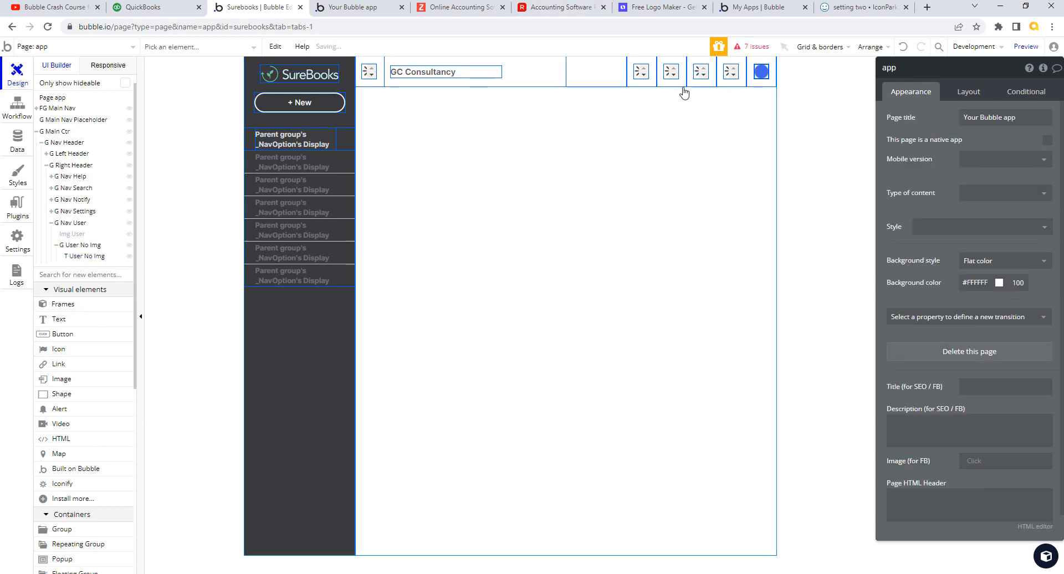
- Send the initial text to back and switch to the running app preview
{"action": "left_click", "coordinate": [761, 71]}
{"action": "right_click", "coordinate": [762, 71]}
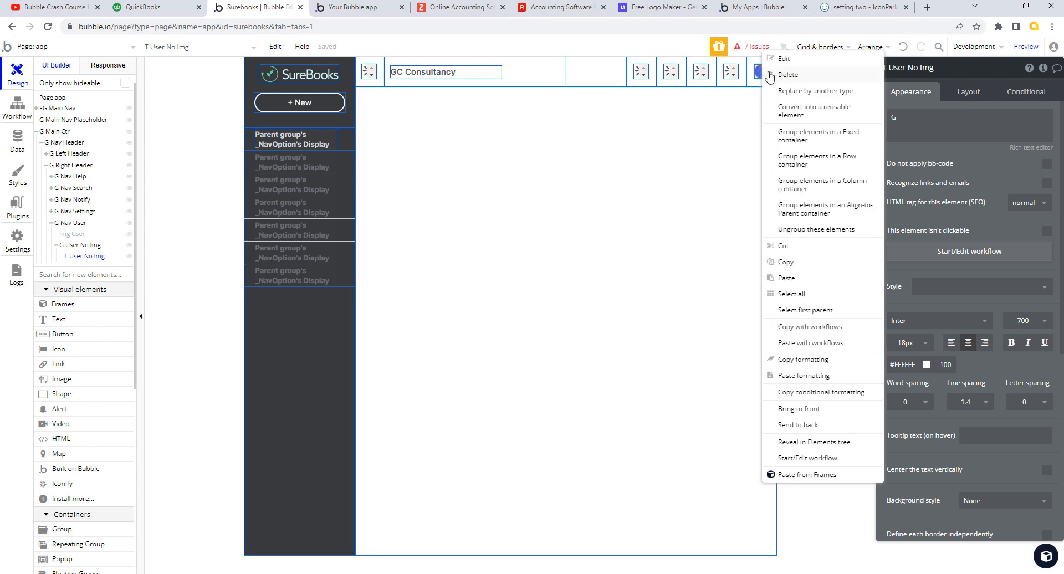
{"action": "left_click", "coordinate": [810, 425]}
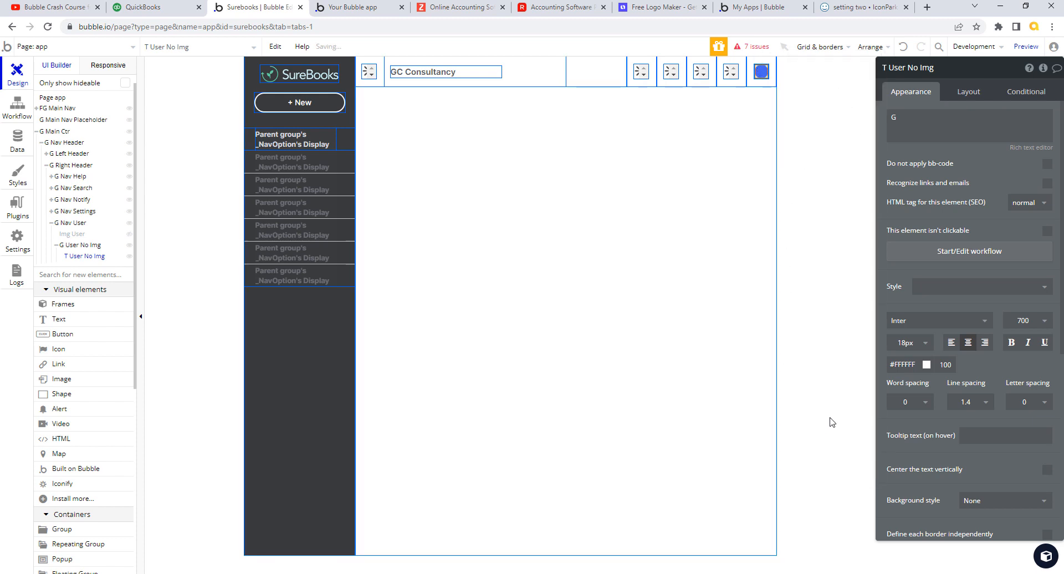
{"action": "left_click", "coordinate": [374, 10]}
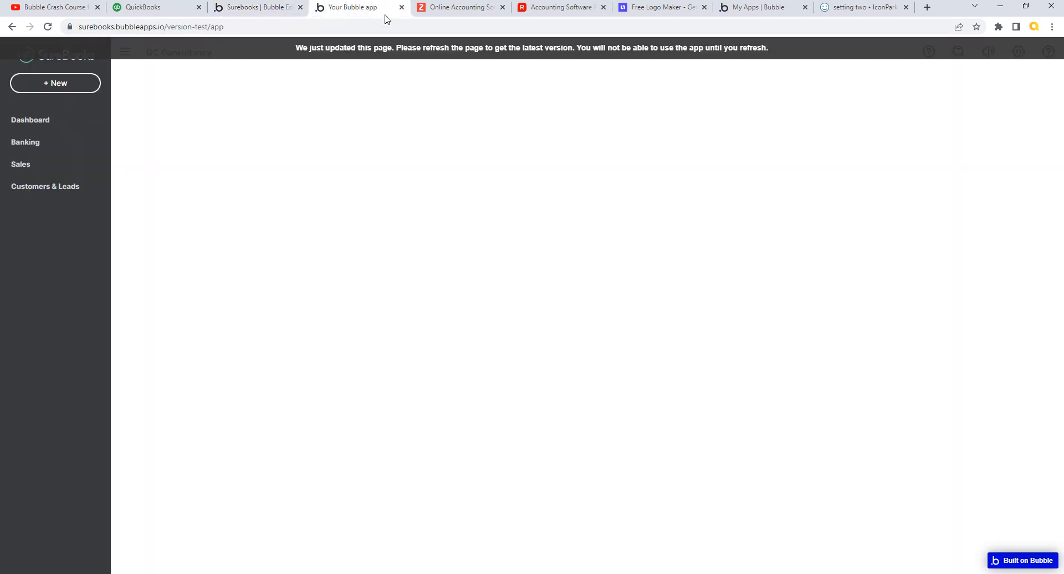
- Reload the SureBooks preview to show the blue avatar, then return to the editor
{"action": "left_click", "coordinate": [428, 52]}
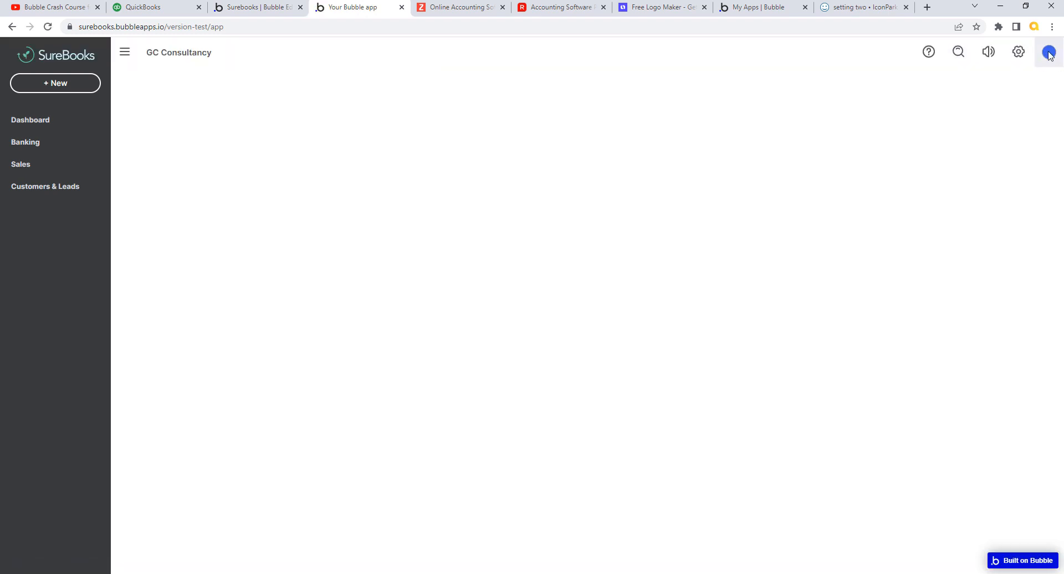
{"action": "left_click", "coordinate": [259, 11]}
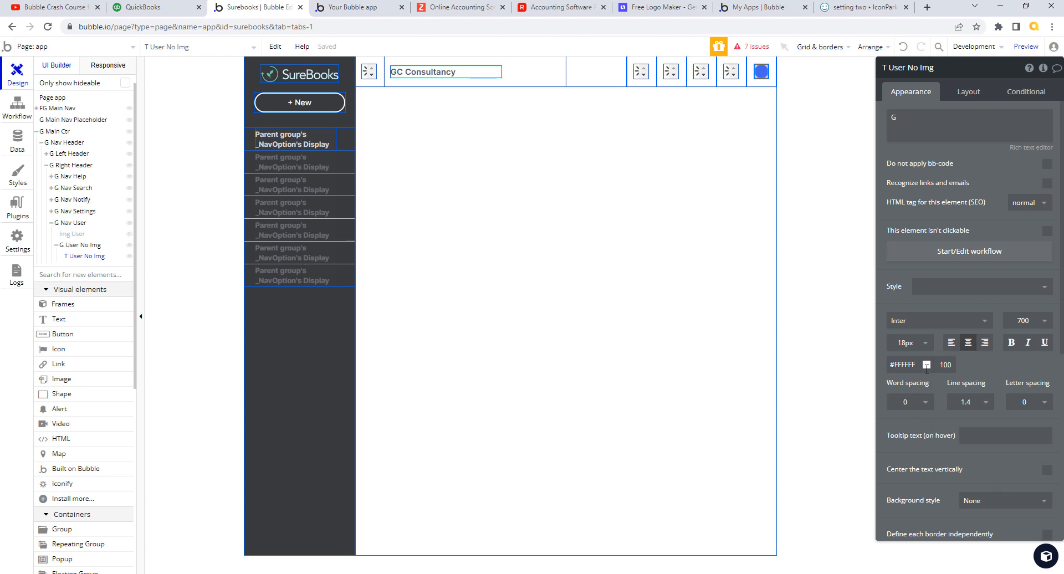
- Set the G initial to 16px, vertically centred, and check it in the app preview
{"action": "left_click", "coordinate": [924, 344]}
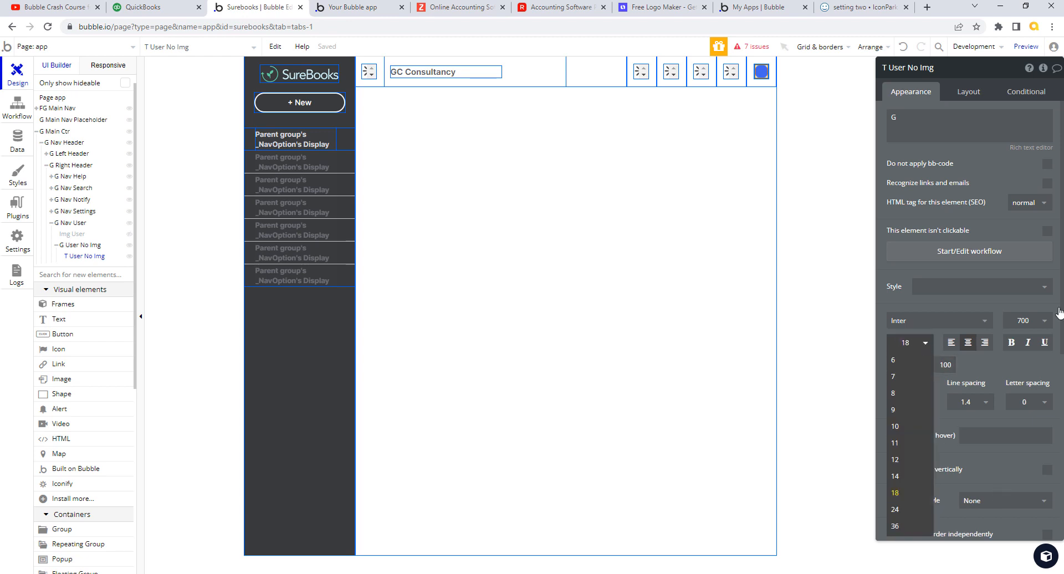
{"action": "left_click", "coordinate": [896, 477]}
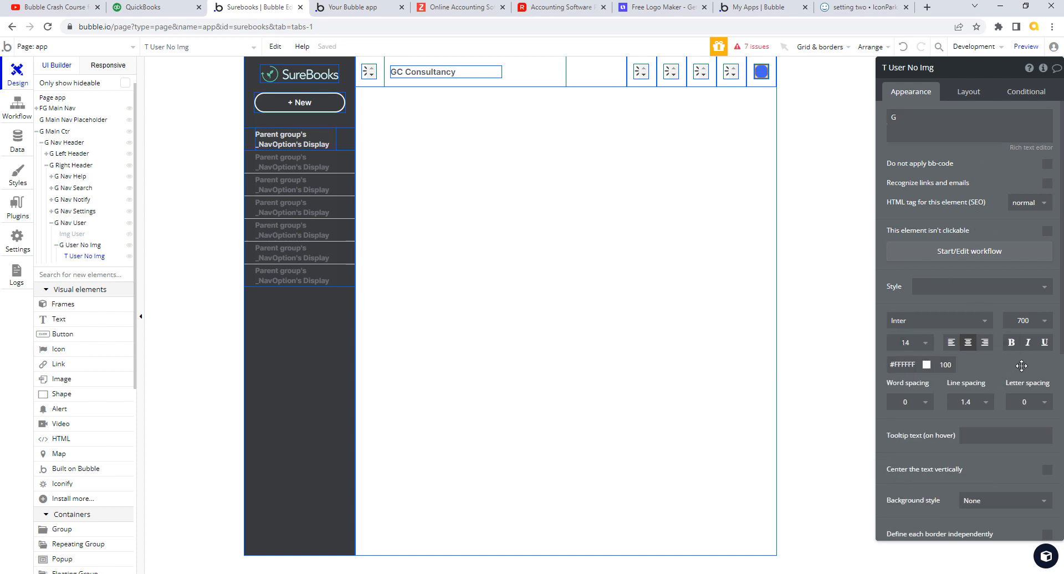
{"action": "left_click", "coordinate": [1047, 472]}
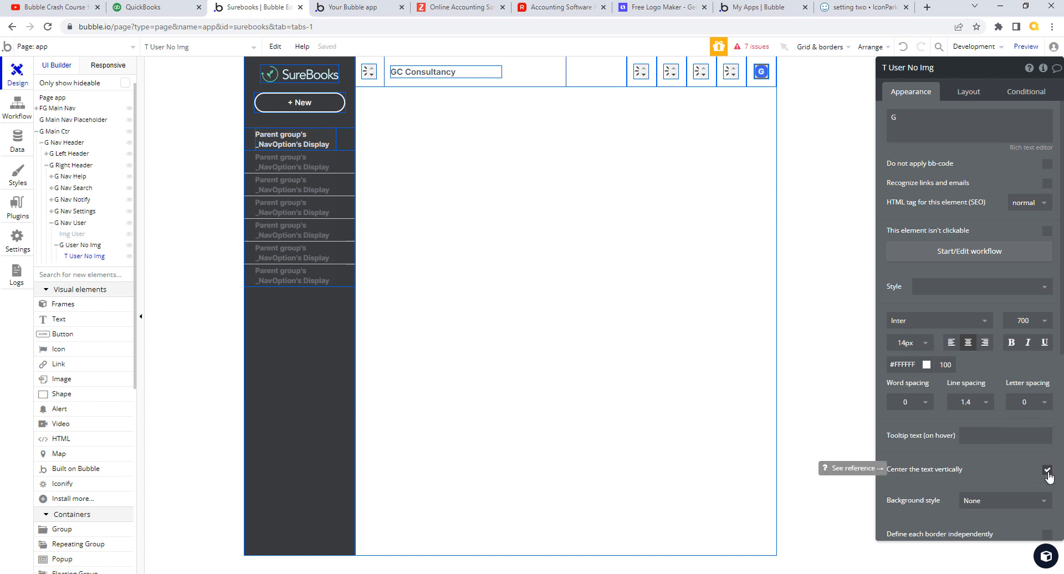
{"action": "left_click", "coordinate": [924, 344]}
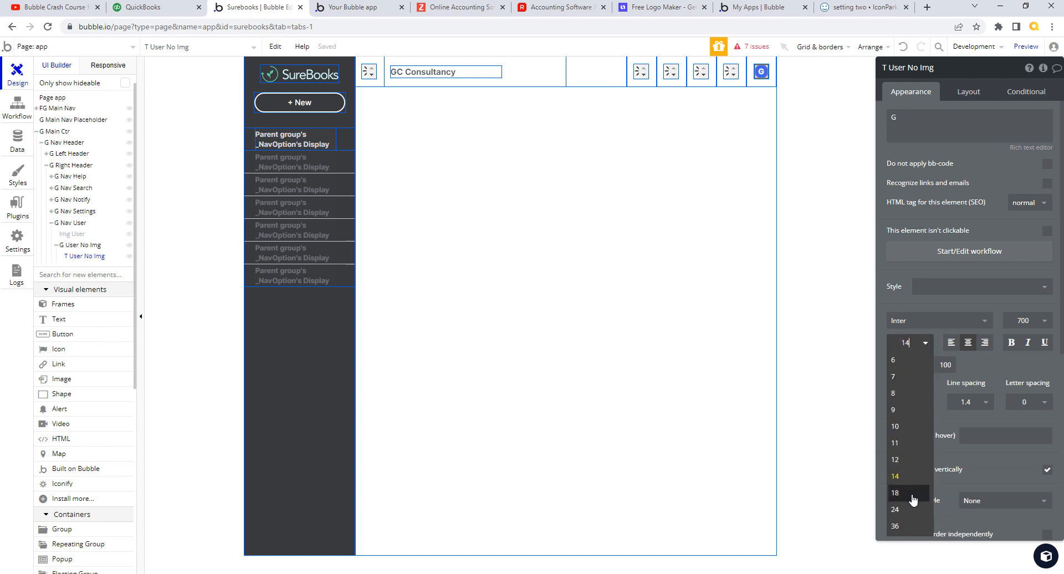
{"action": "double_click", "coordinate": [907, 343]}
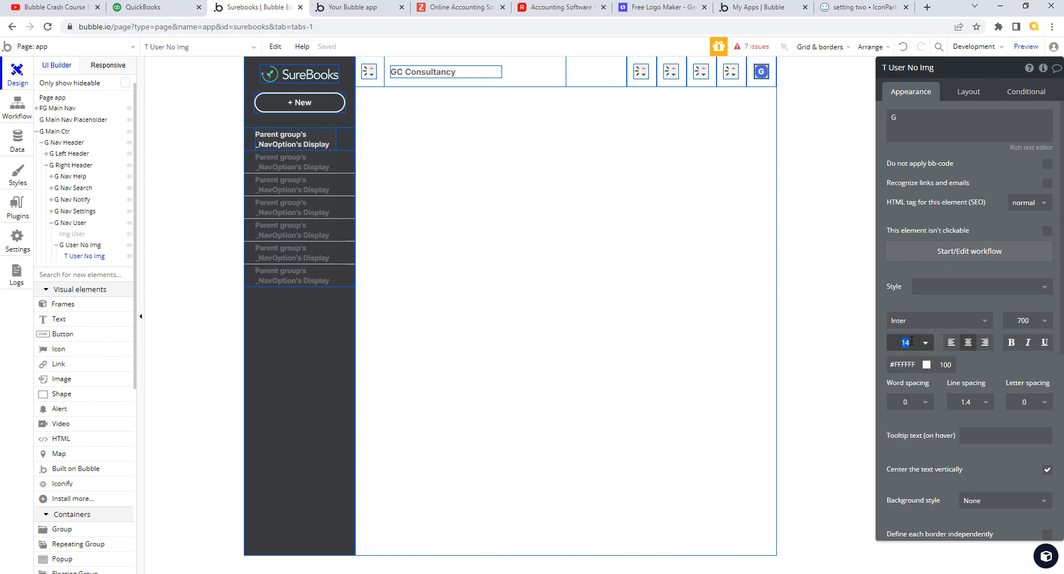
{"action": "type", "text": "16"}
{"action": "key", "text": "Tab"}
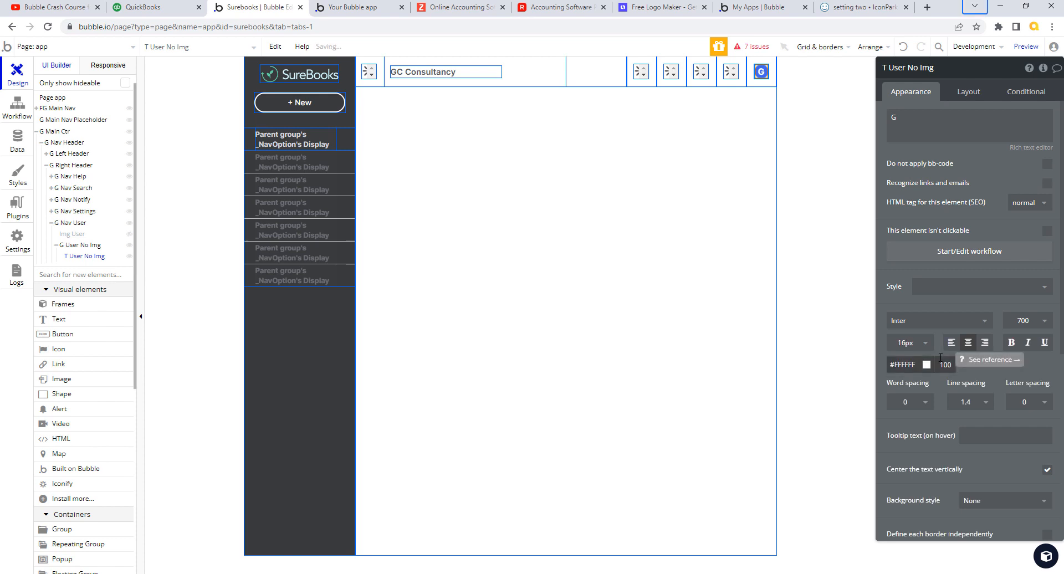
{"action": "left_click", "coordinate": [1045, 325]}
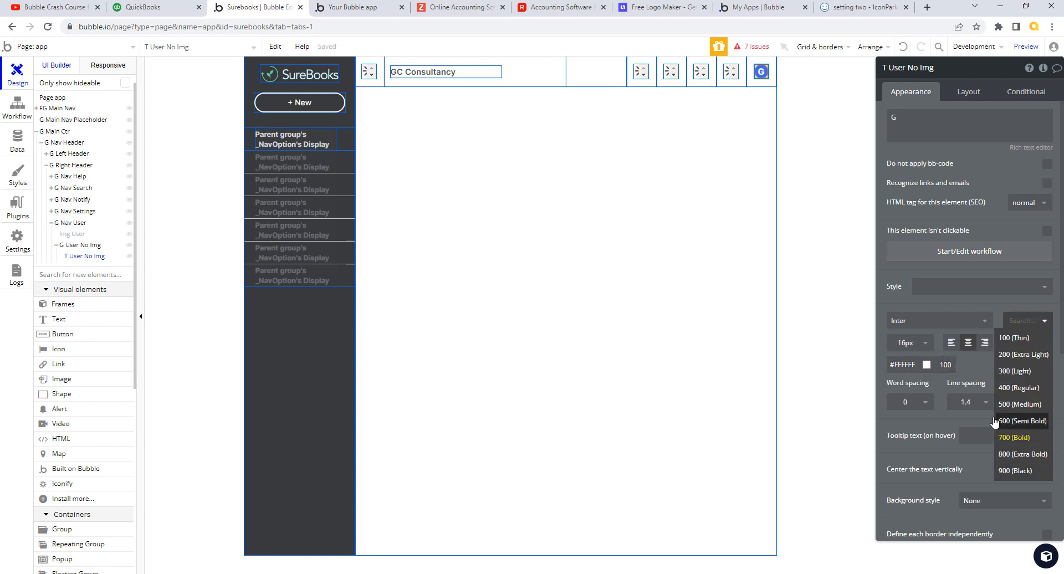
{"action": "left_click", "coordinate": [361, 8]}
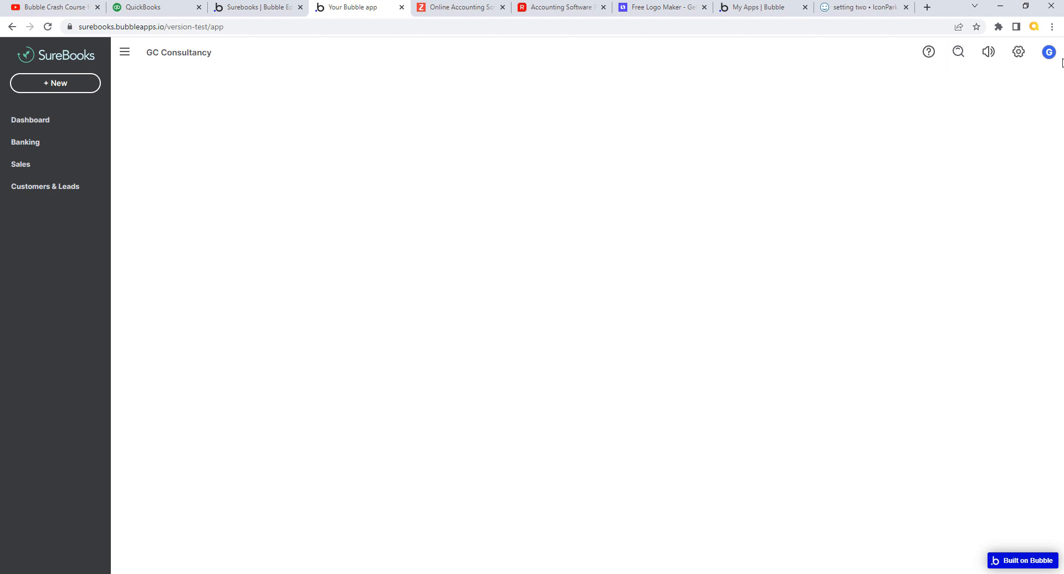
- Compare the SureBooks G avatar against QuickBooks' avatar twice, then return to the Bubble editor
{"action": "left_click", "coordinate": [161, 9]}
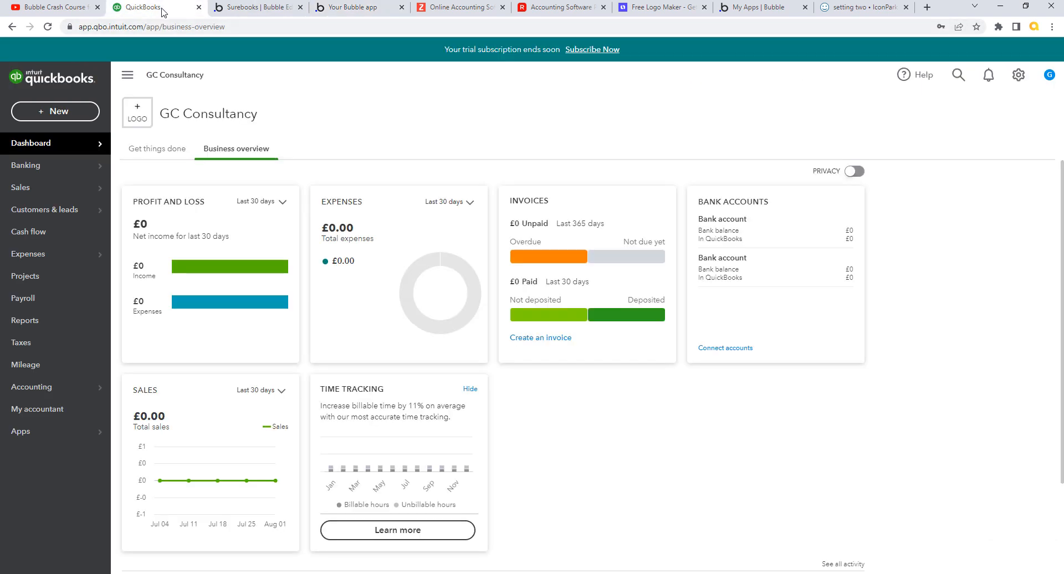
{"action": "left_click", "coordinate": [366, 8]}
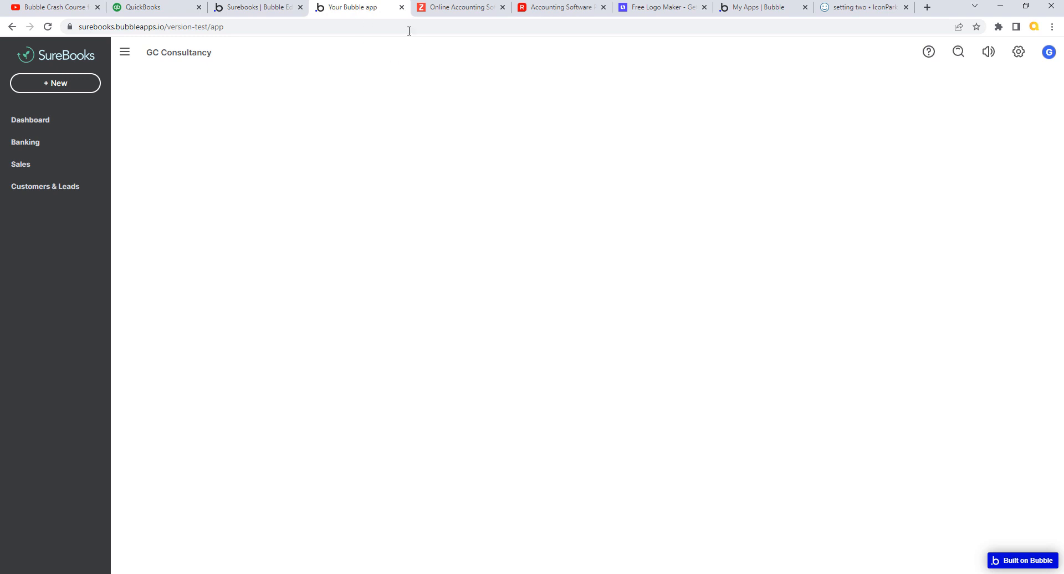
{"action": "left_click", "coordinate": [167, 10]}
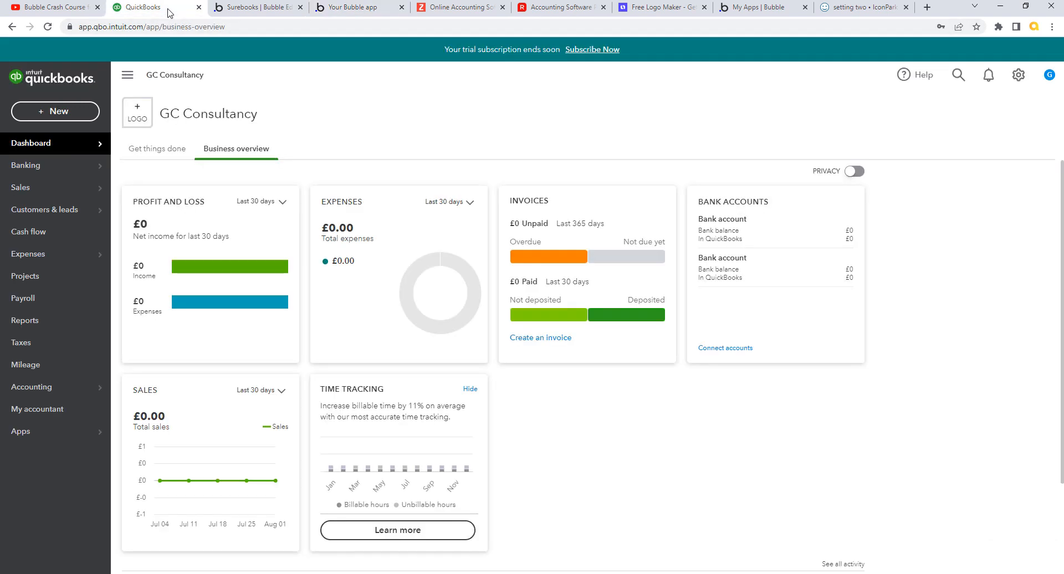
{"action": "left_click", "coordinate": [337, 11]}
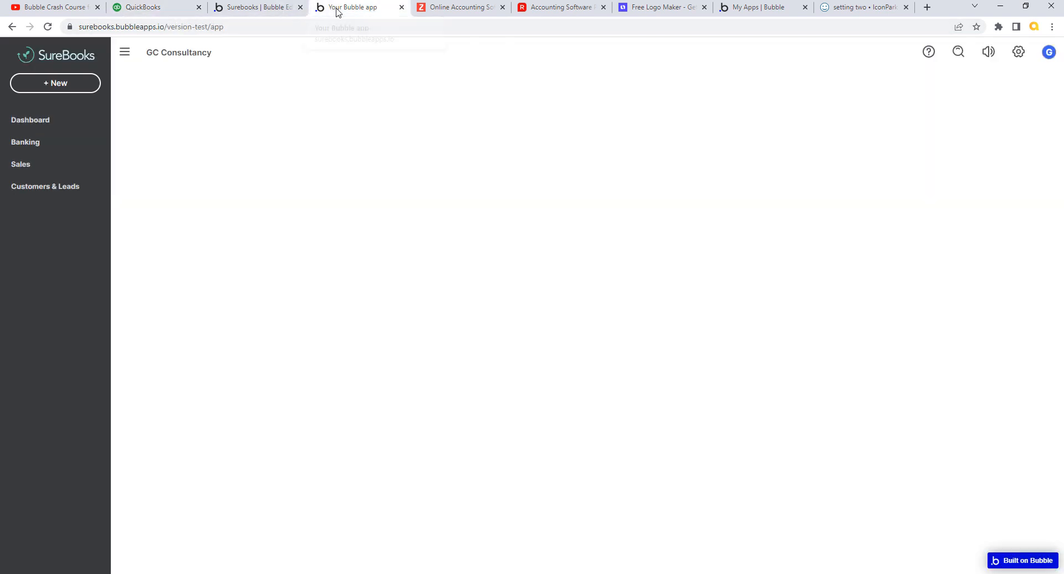
{"action": "left_click", "coordinate": [258, 7]}
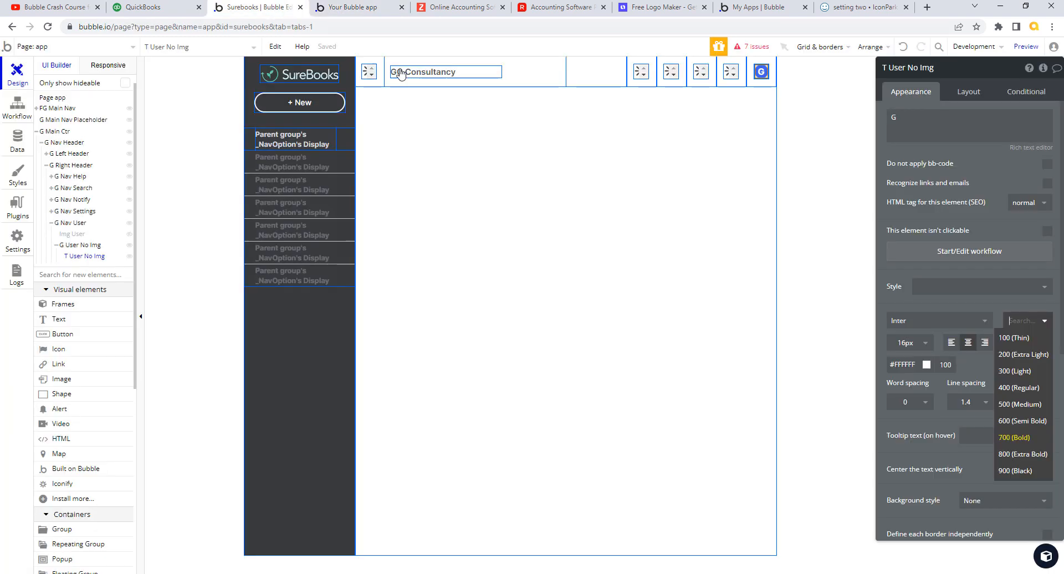
- Replace the fixed G with the dynamic expression Current User's FirstName:trimmed
{"action": "left_click", "coordinate": [887, 275]}
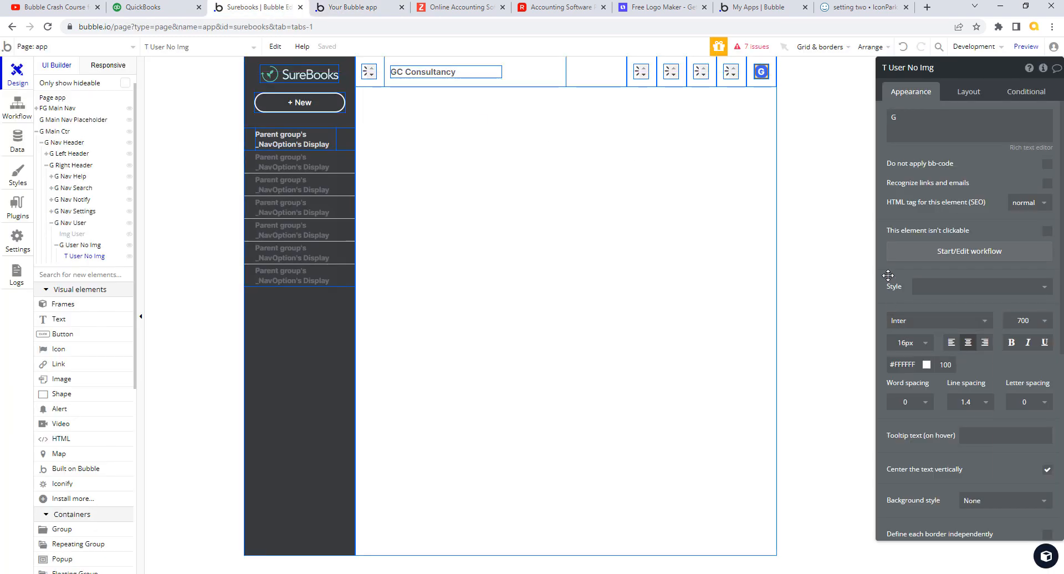
{"action": "left_click", "coordinate": [937, 138]}
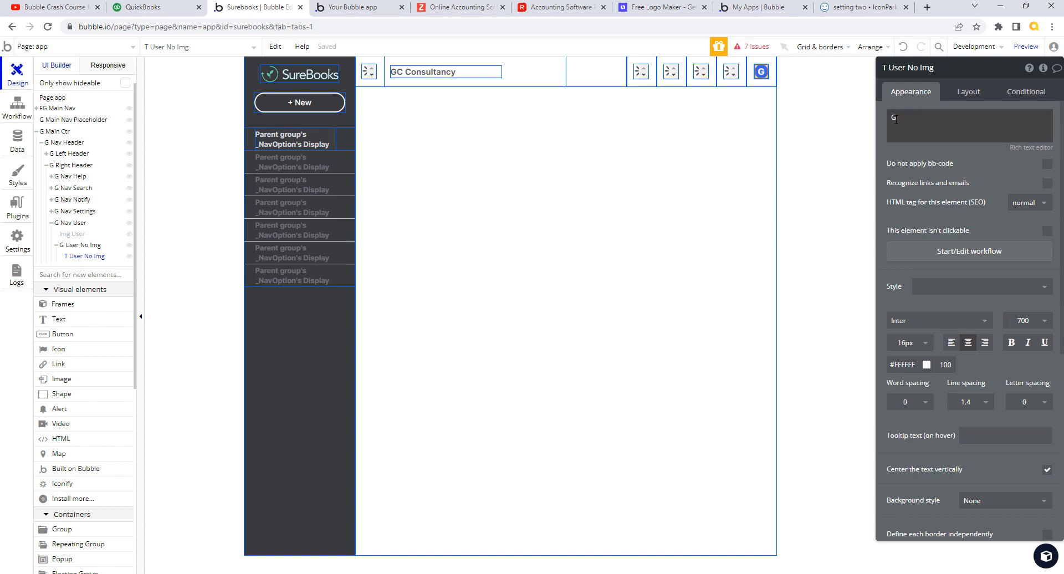
{"action": "double_click", "coordinate": [899, 116]}
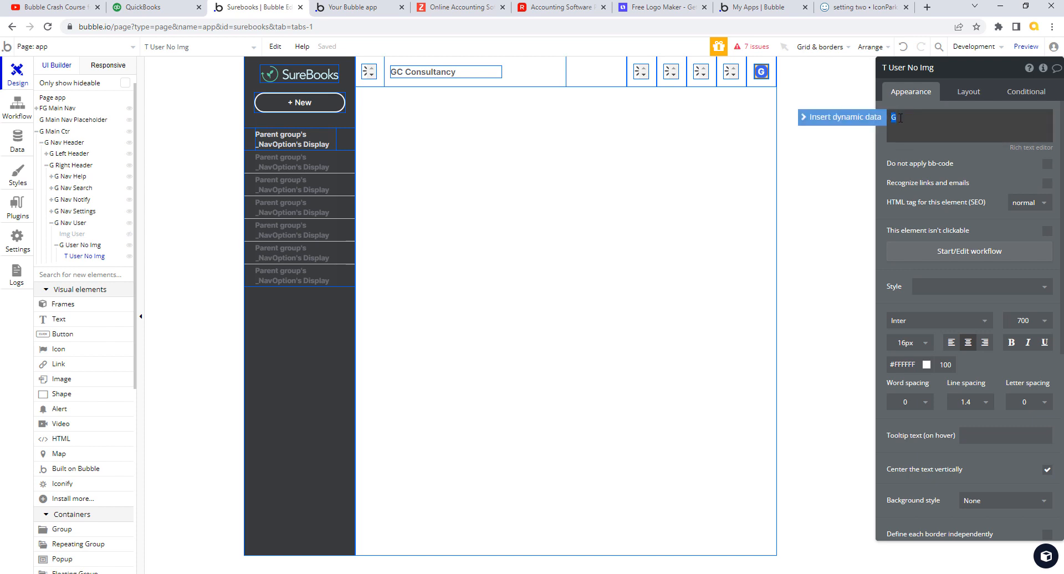
{"action": "left_click", "coordinate": [853, 117]}
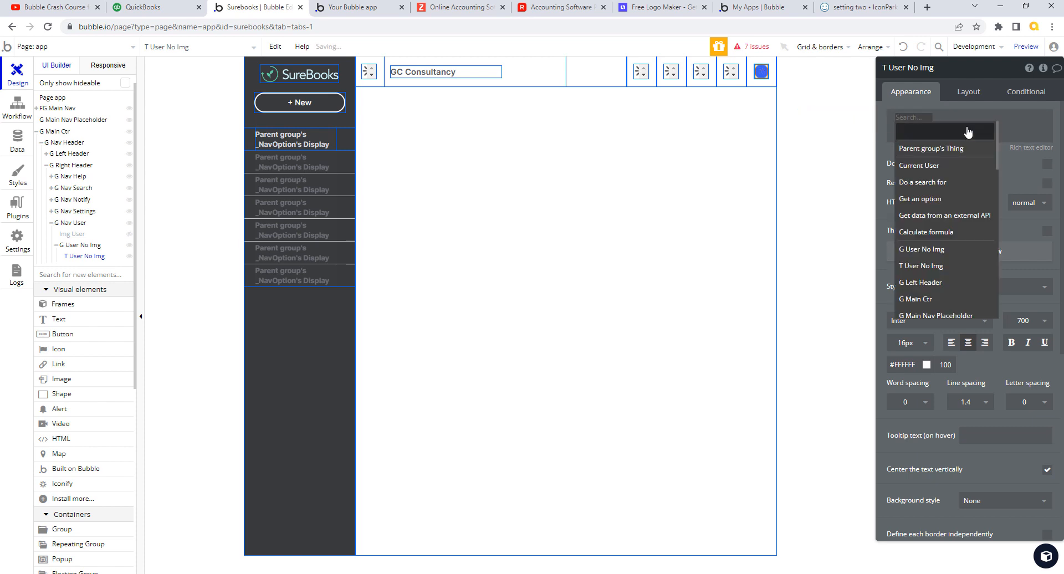
{"action": "left_click", "coordinate": [963, 166]}
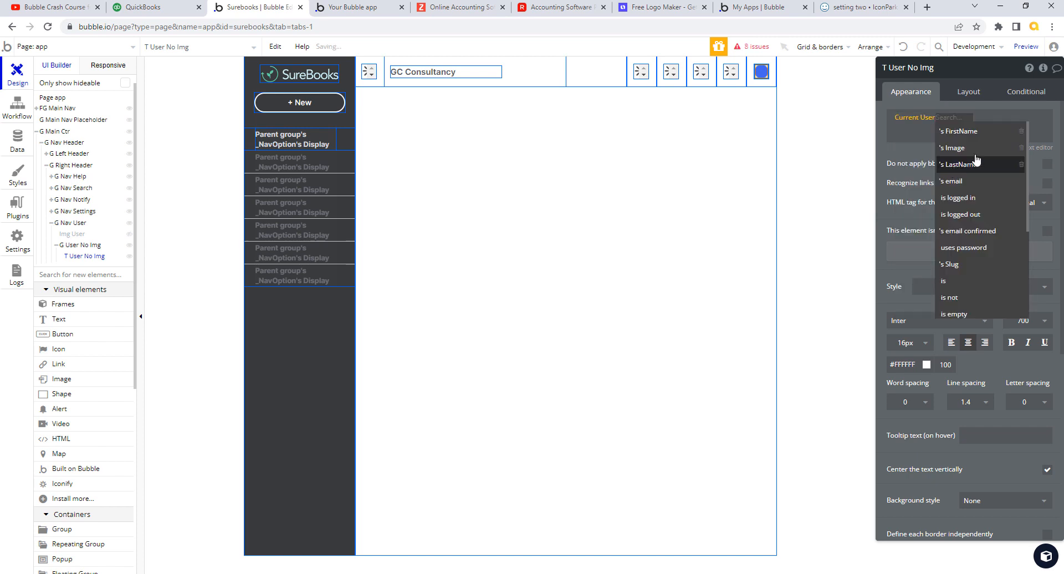
{"action": "left_click", "coordinate": [976, 132]}
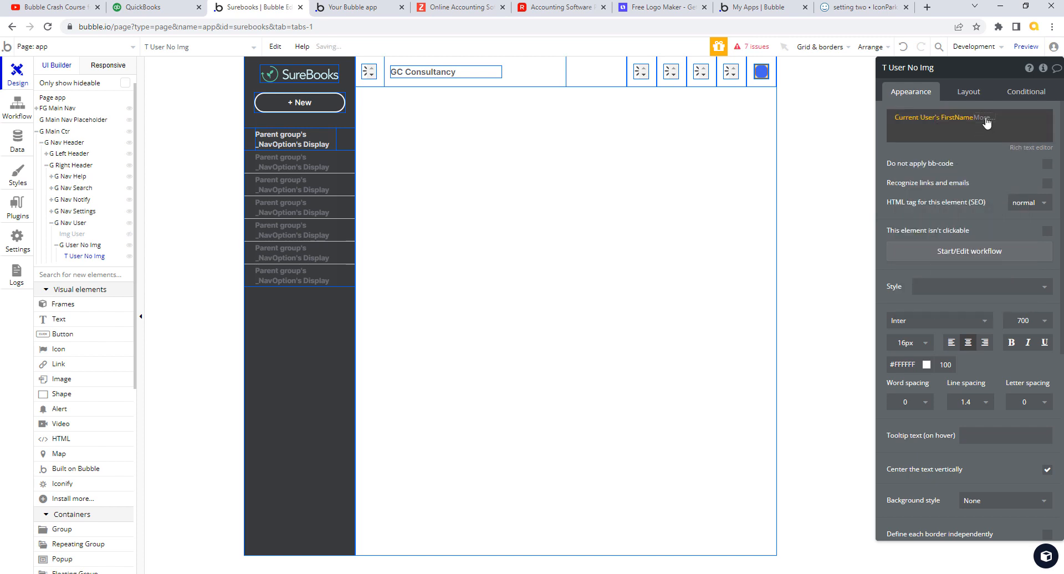
{"action": "left_click", "coordinate": [985, 118]}
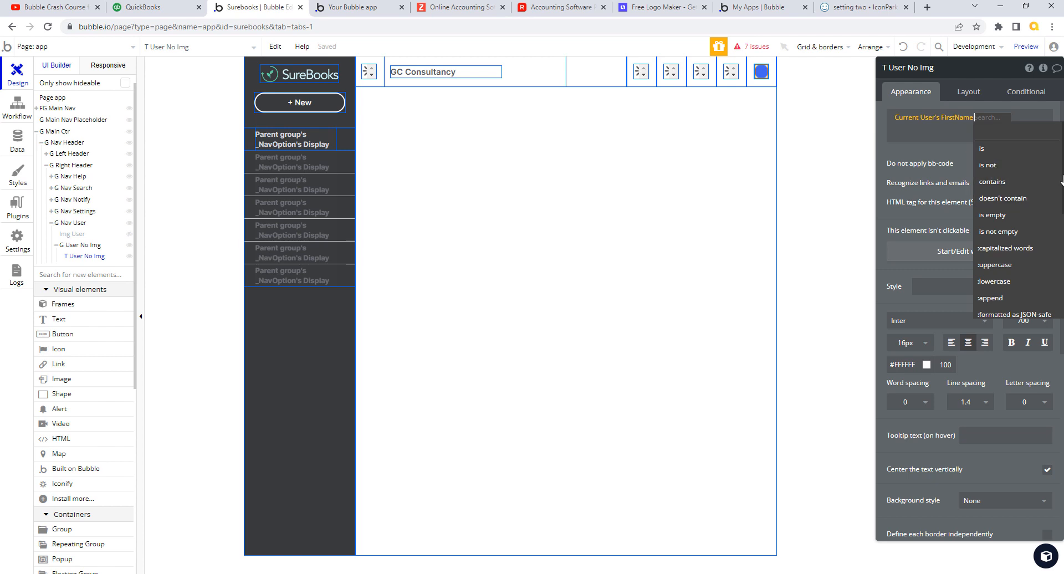
{"action": "left_click_drag", "start_coordinate": [1061, 180], "coordinate": [1062, 262]}
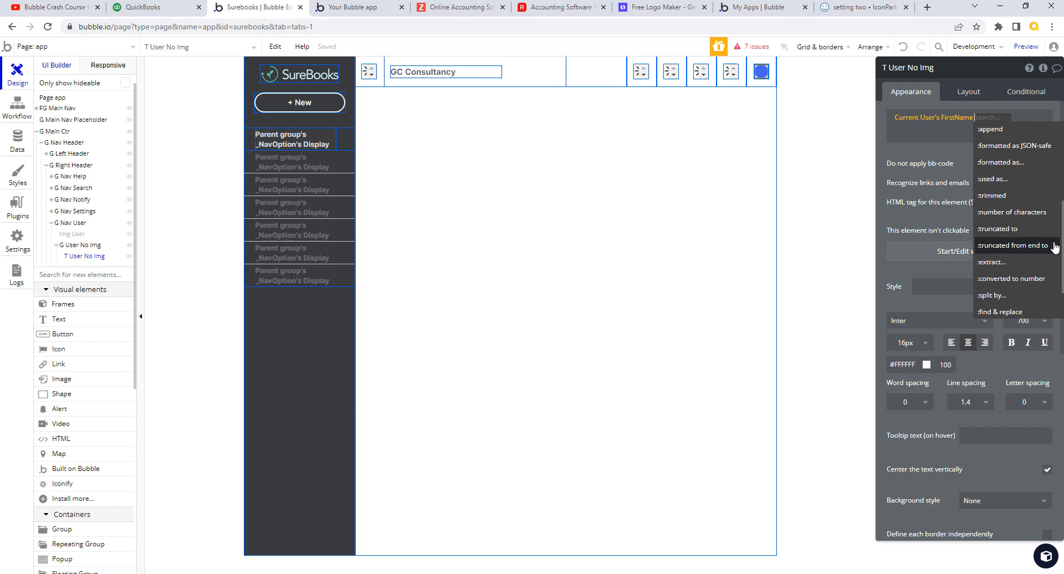
{"action": "left_click", "coordinate": [1004, 196]}
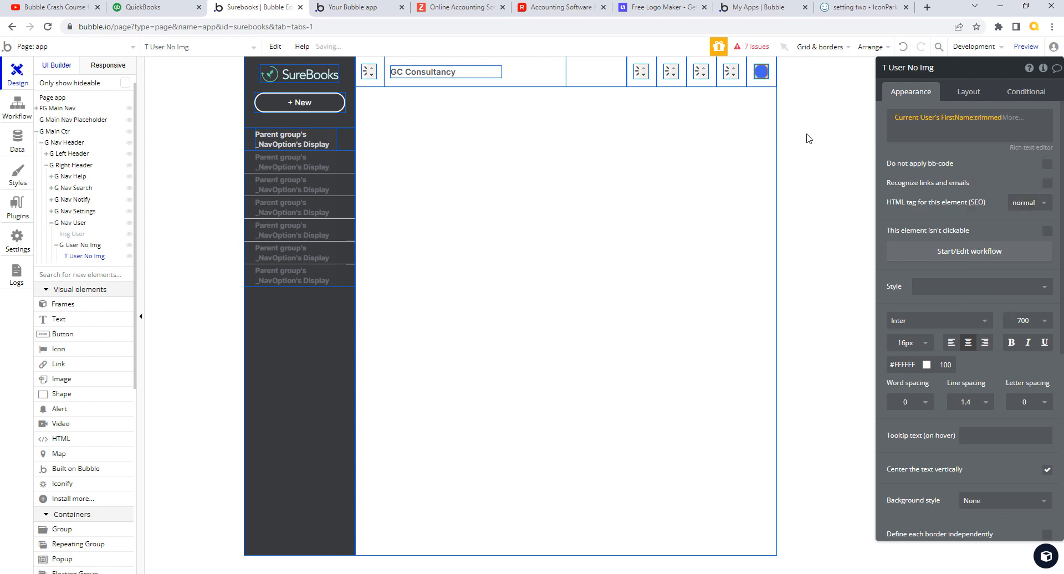
{"action": "left_click", "coordinate": [1012, 119]}
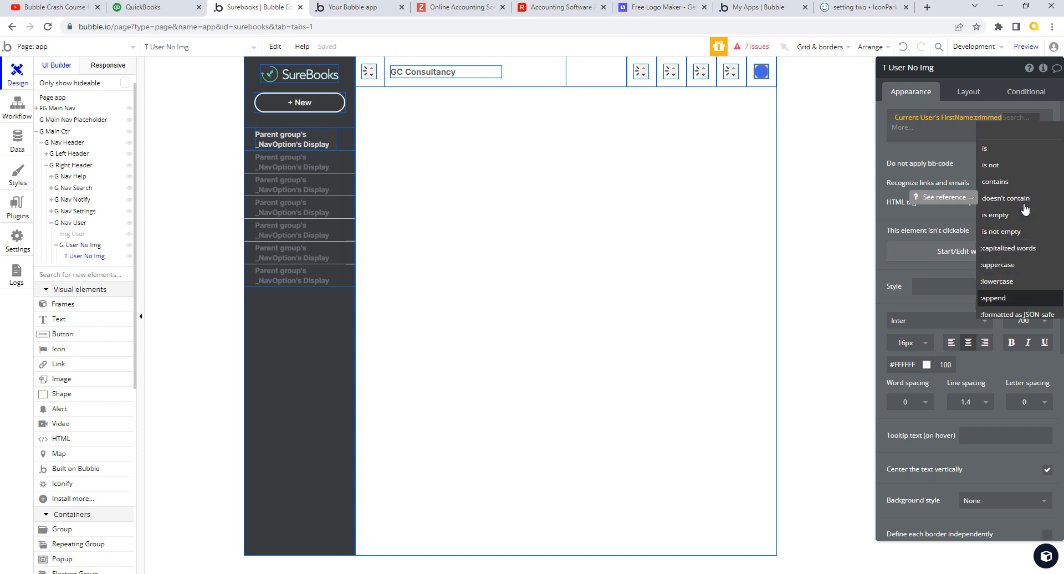
- Extend the avatar text to Current User's FirstName:trimmed:truncated to 1:uppercase
{"action": "scroll", "coordinate": [1008, 235], "scroll_direction": "down", "scroll_amount": 3}
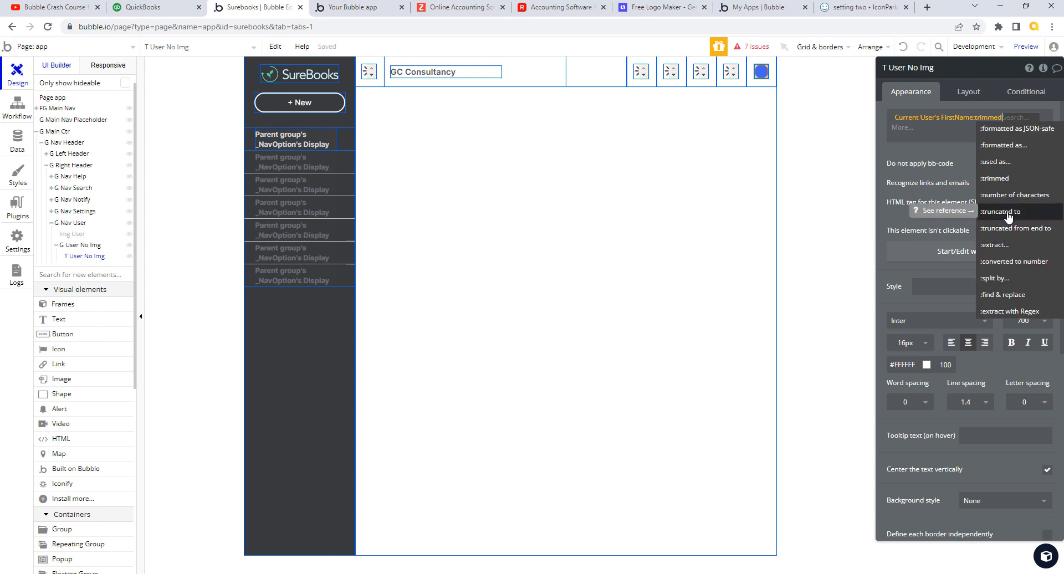
{"action": "left_click", "coordinate": [1007, 214]}
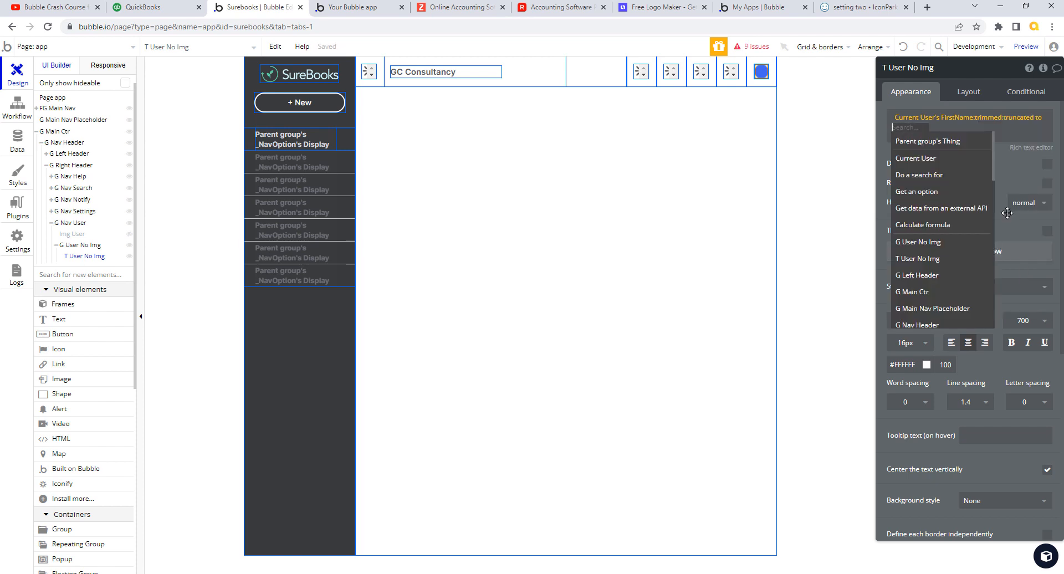
{"action": "type", "text": "1"}
{"action": "key", "text": "Return"}
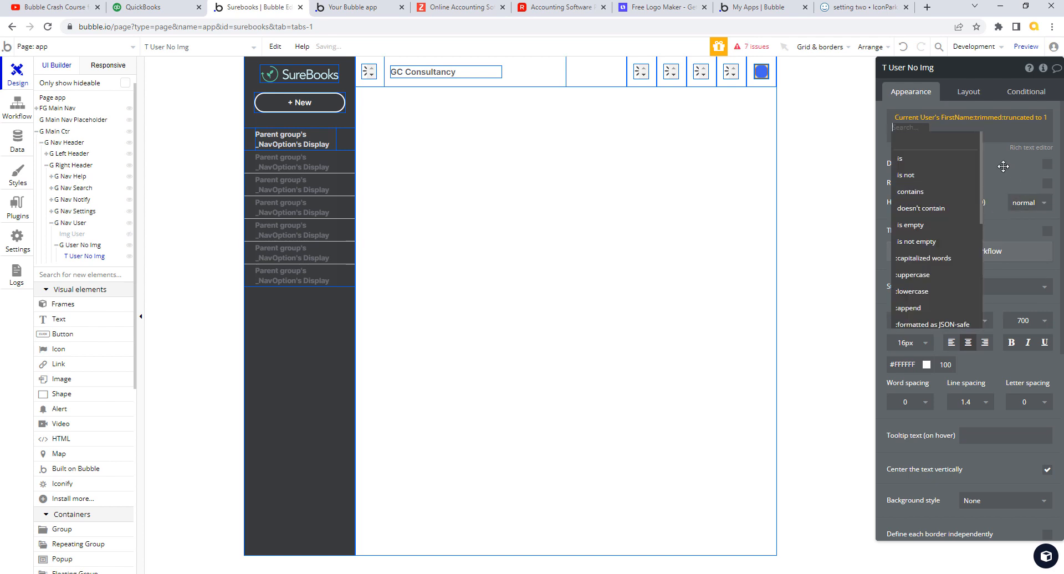
{"action": "left_click", "coordinate": [1002, 167]}
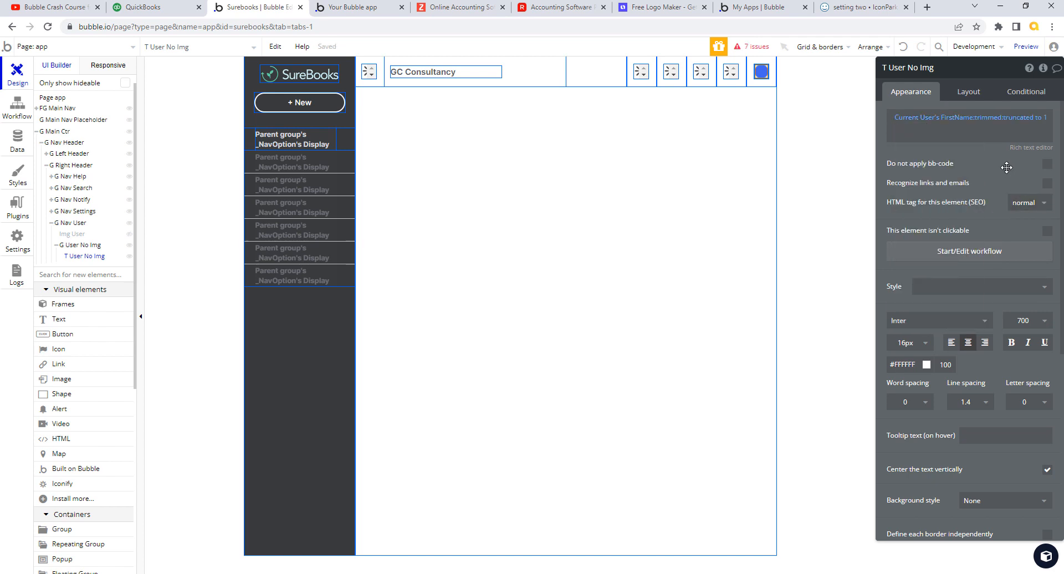
{"action": "left_click", "coordinate": [1046, 119]}
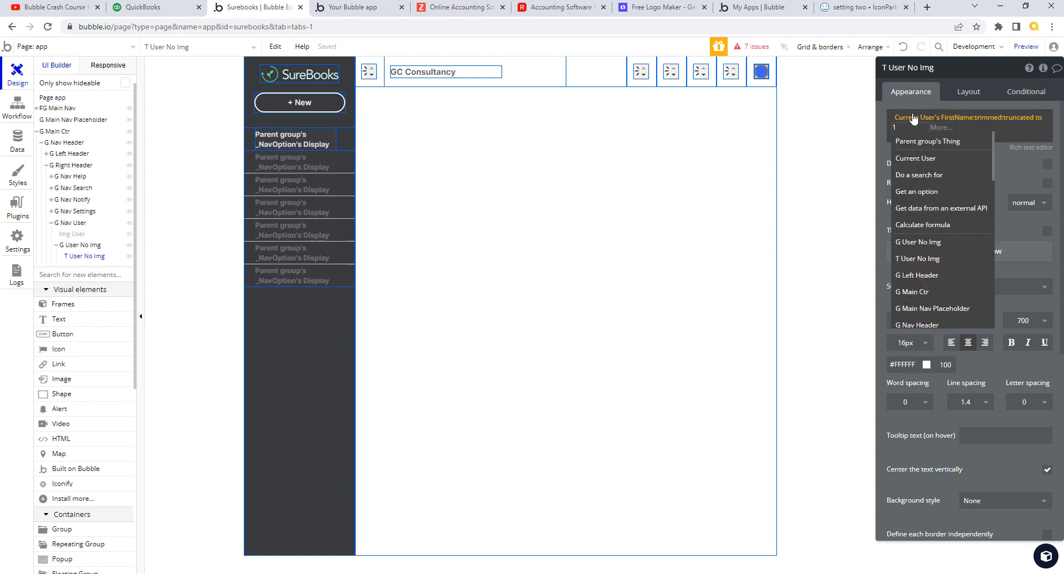
{"action": "left_click", "coordinate": [940, 128]}
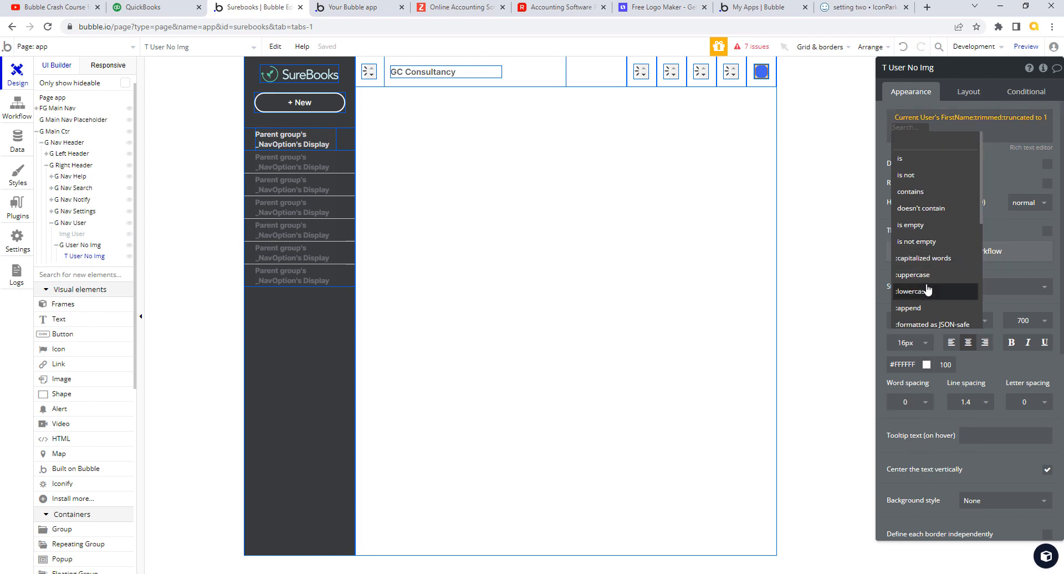
{"action": "mouse_move", "coordinate": [928, 281]}
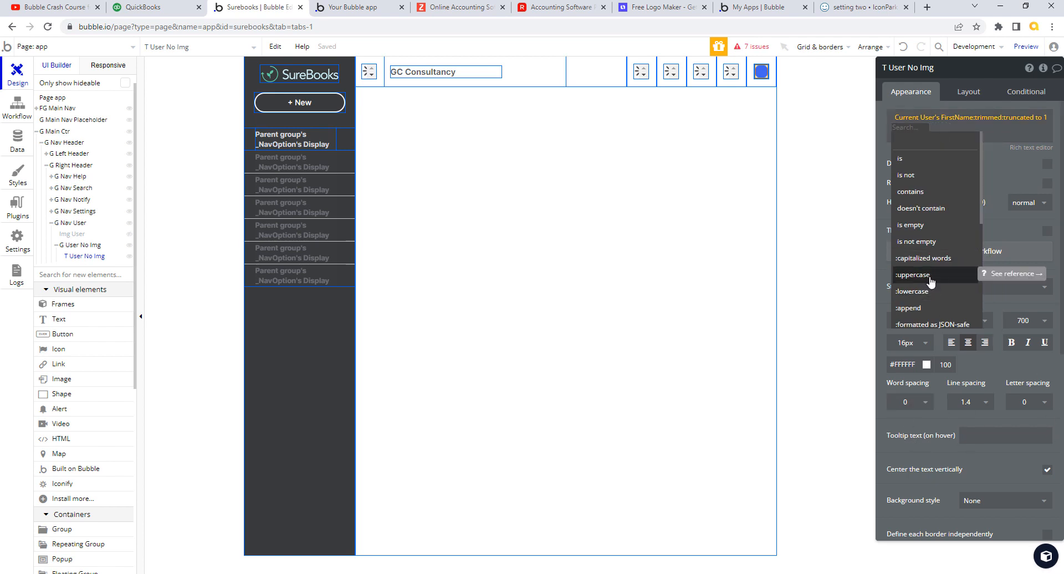
{"action": "left_click", "coordinate": [931, 277]}
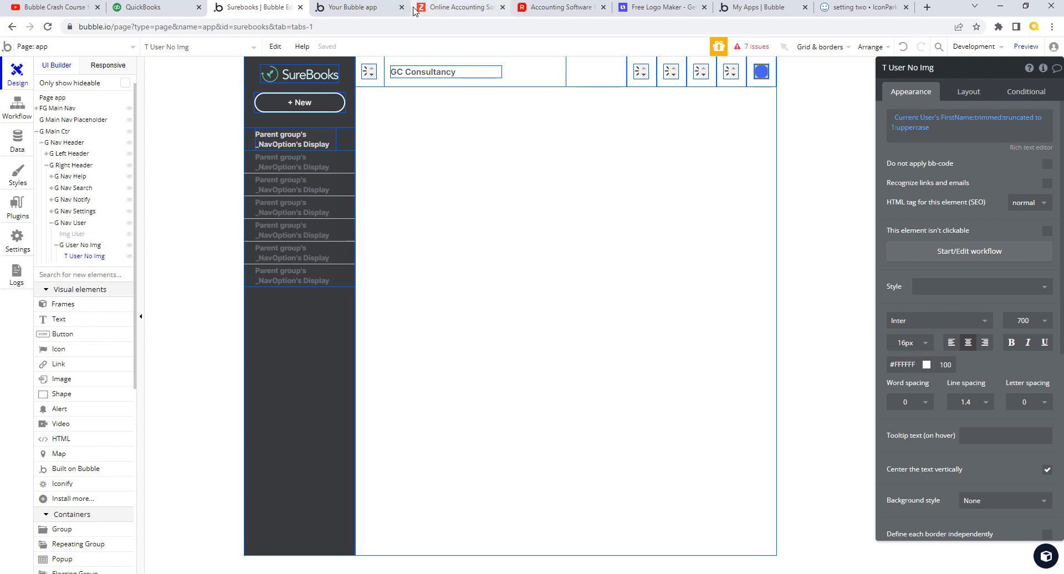
- Go to the User records in the Data tab's App data and start a new entry
{"action": "left_click", "coordinate": [17, 139]}
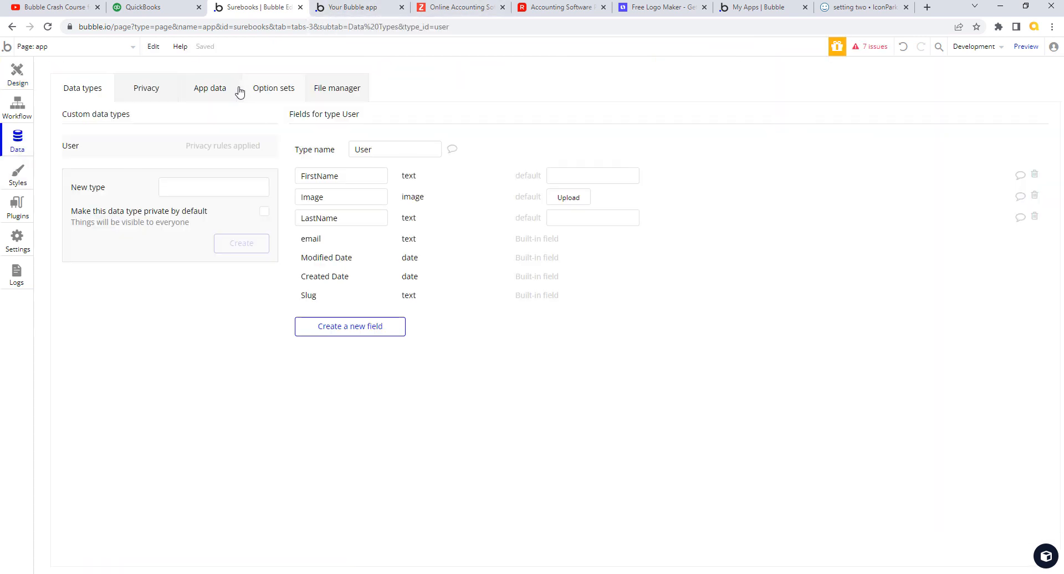
{"action": "left_click", "coordinate": [209, 86]}
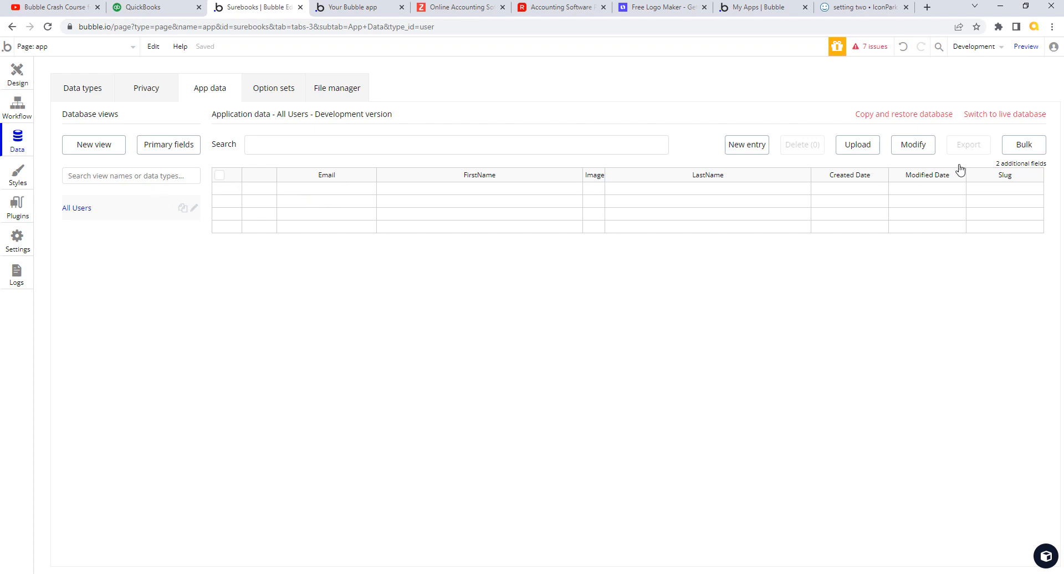
{"action": "left_click", "coordinate": [757, 149]}
- Enter the test user's first name, last name and e-mail, create the entry, and dismiss the confirmation
{"action": "left_click", "coordinate": [175, 123]}
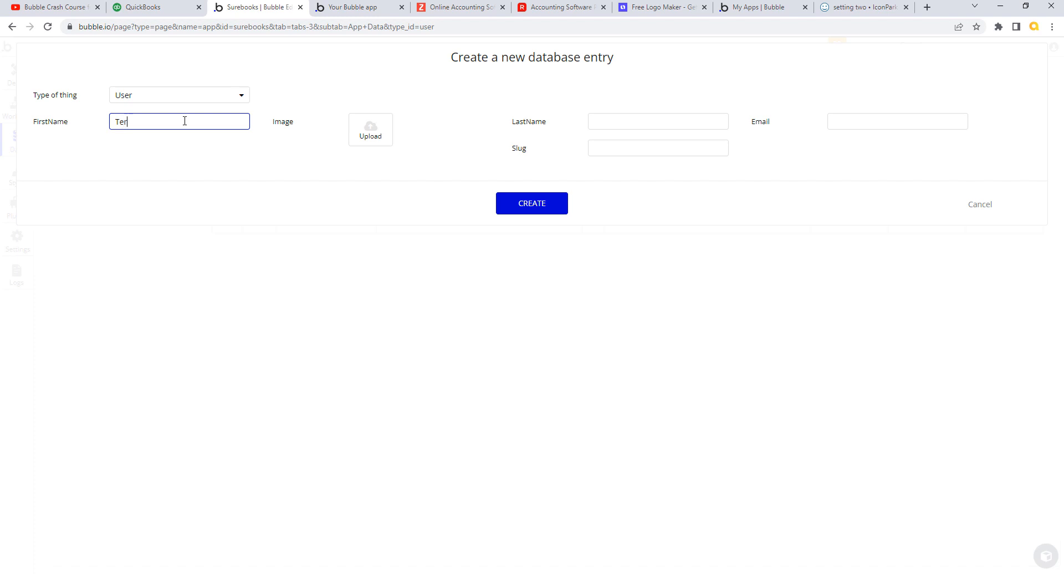
{"action": "key", "text": "Tab"}
{"action": "left_click", "coordinate": [621, 122]}
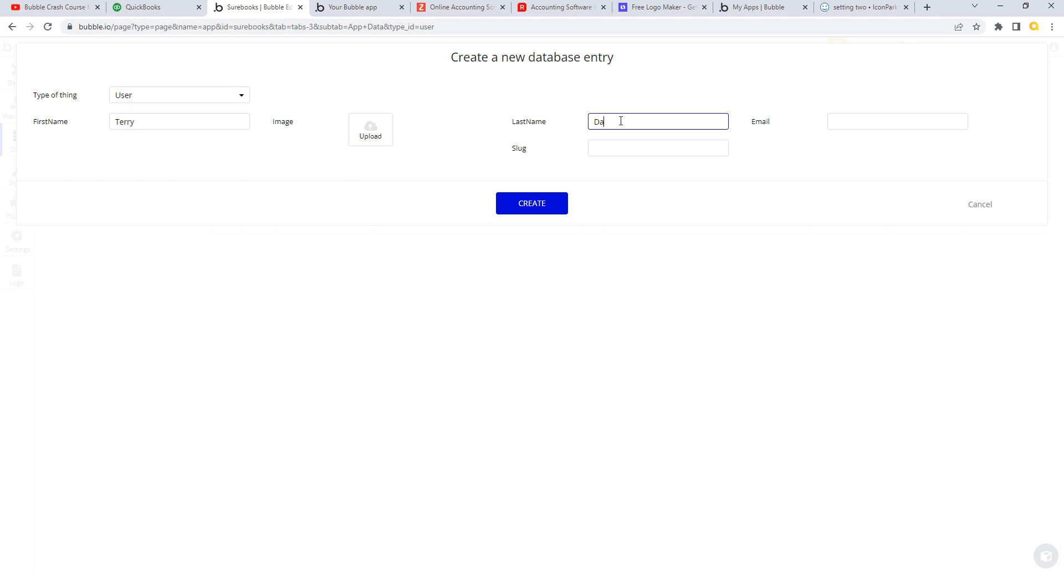
{"action": "type", "text": "Davies"}
{"action": "key", "text": "Tab"}
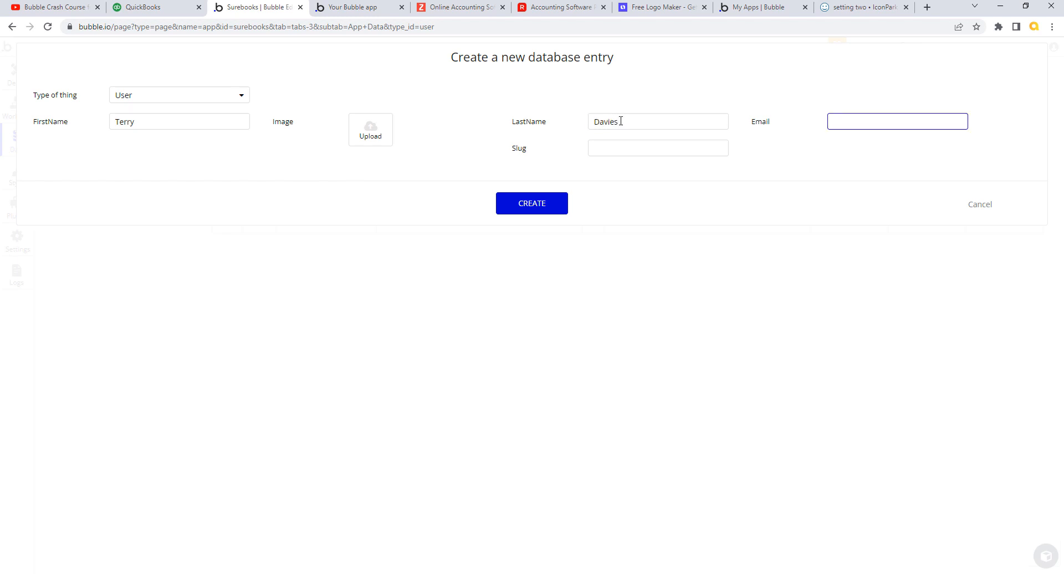
{"action": "key", "text": "Tab"}
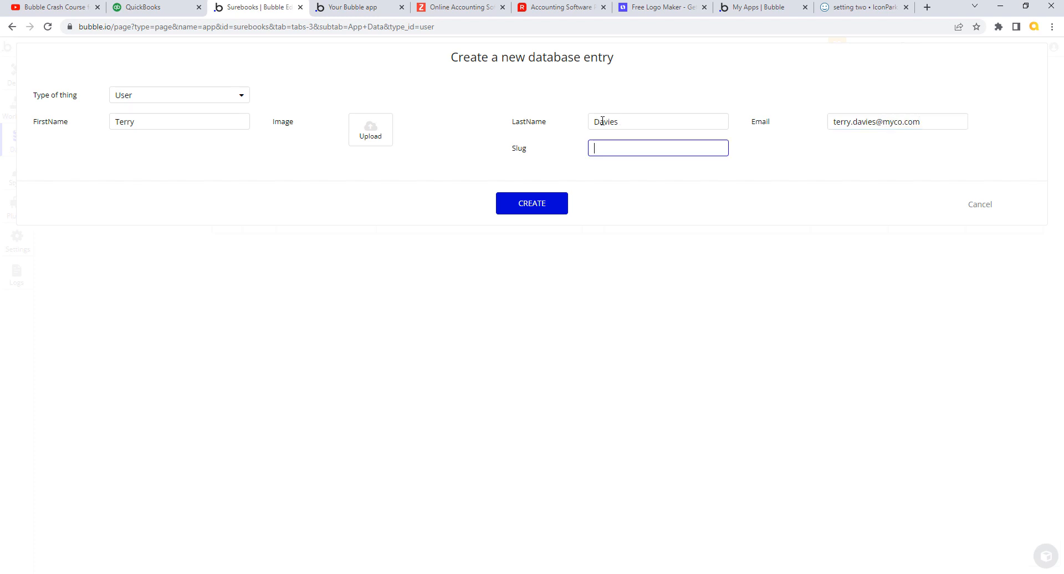
{"action": "left_click", "coordinate": [542, 209]}
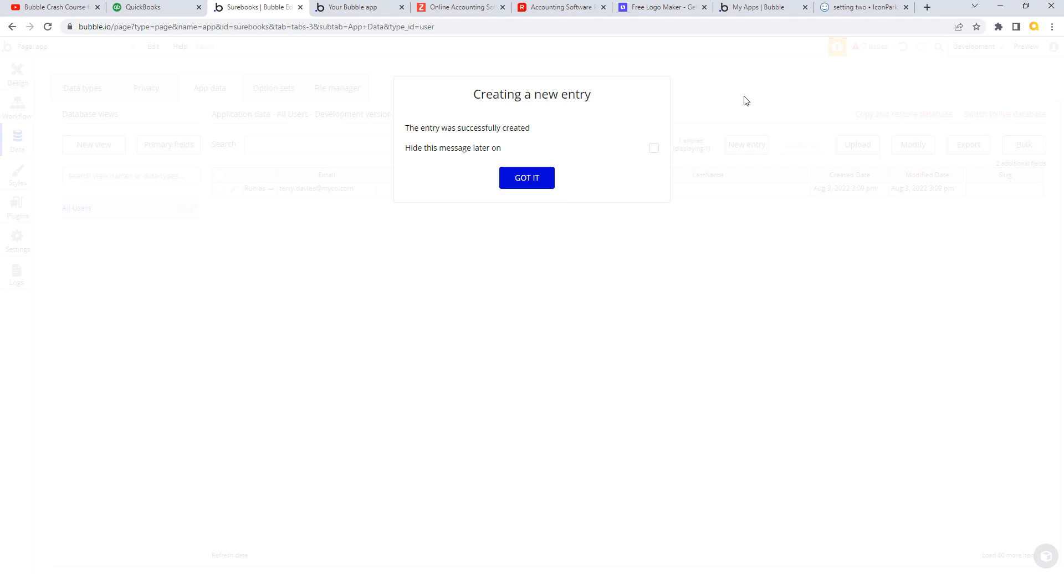
{"action": "left_click", "coordinate": [653, 148]}
{"action": "left_click", "coordinate": [526, 178]}
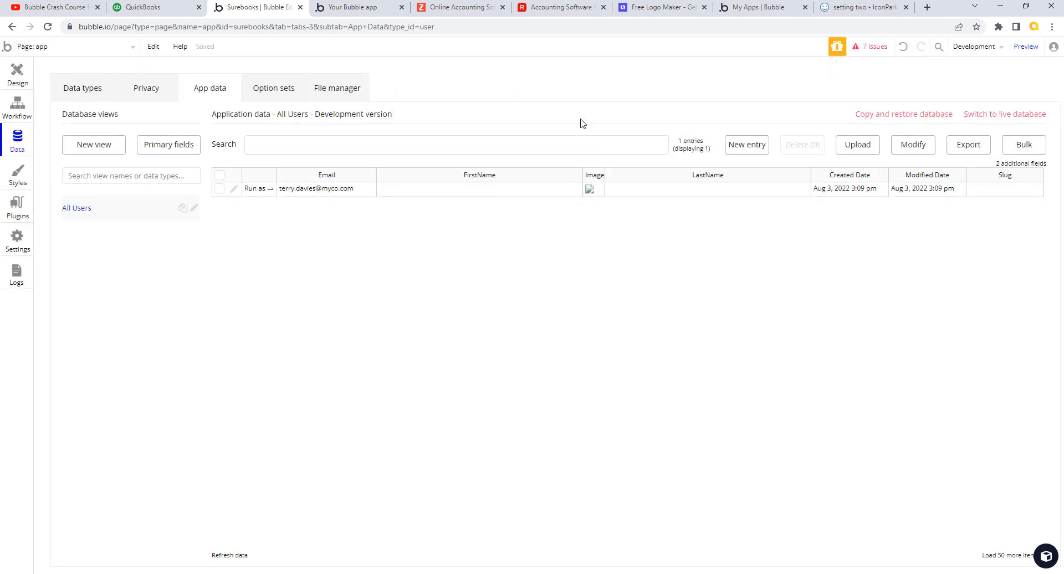
- Run the app as the new user, removing ?debug_mode=true from the preview URL
{"action": "left_click", "coordinate": [402, 7]}
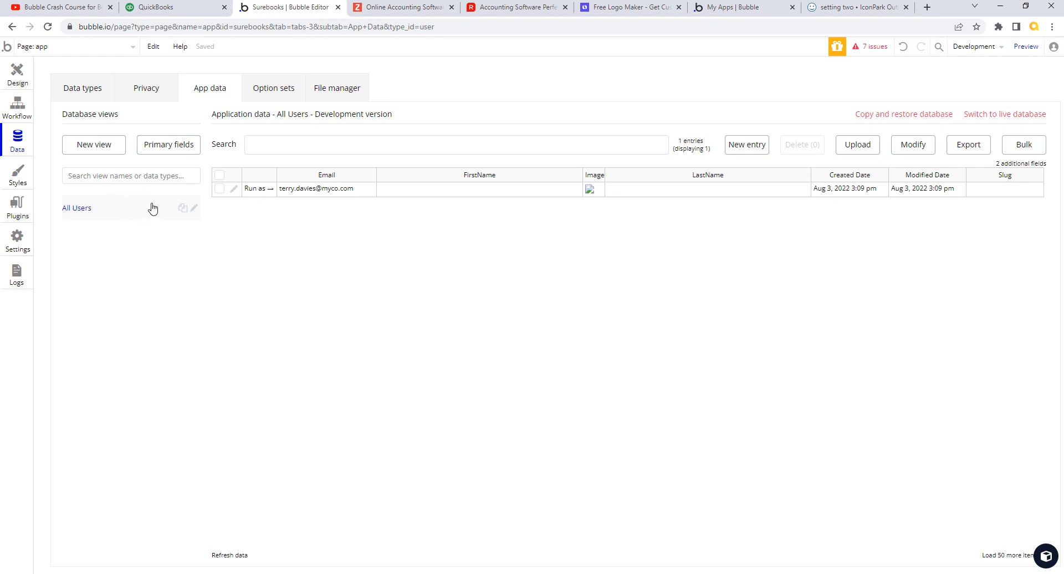
{"action": "left_click", "coordinate": [256, 188]}
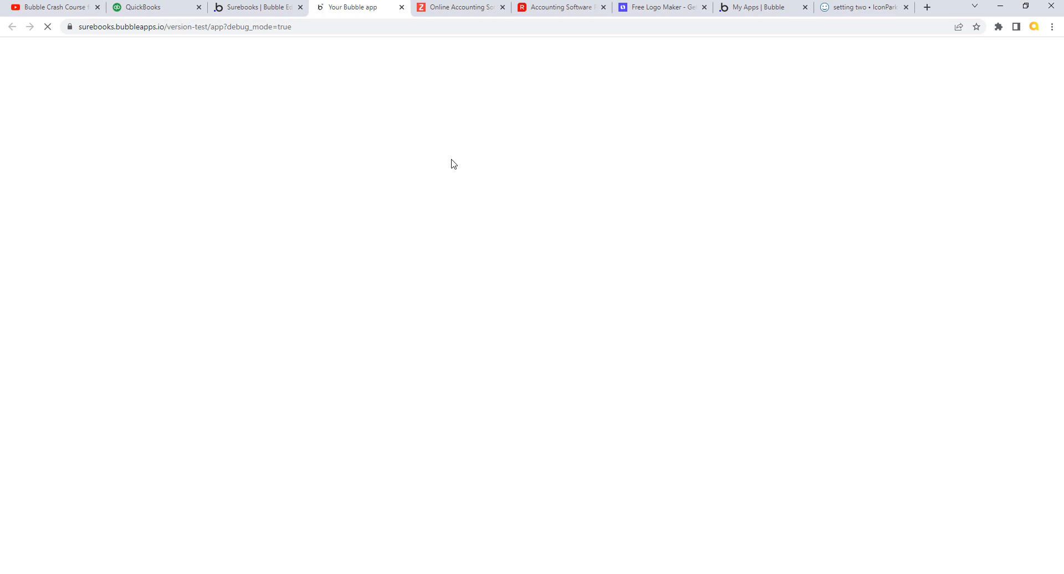
{"action": "left_click", "coordinate": [272, 27]}
{"action": "left_click", "coordinate": [227, 26]}
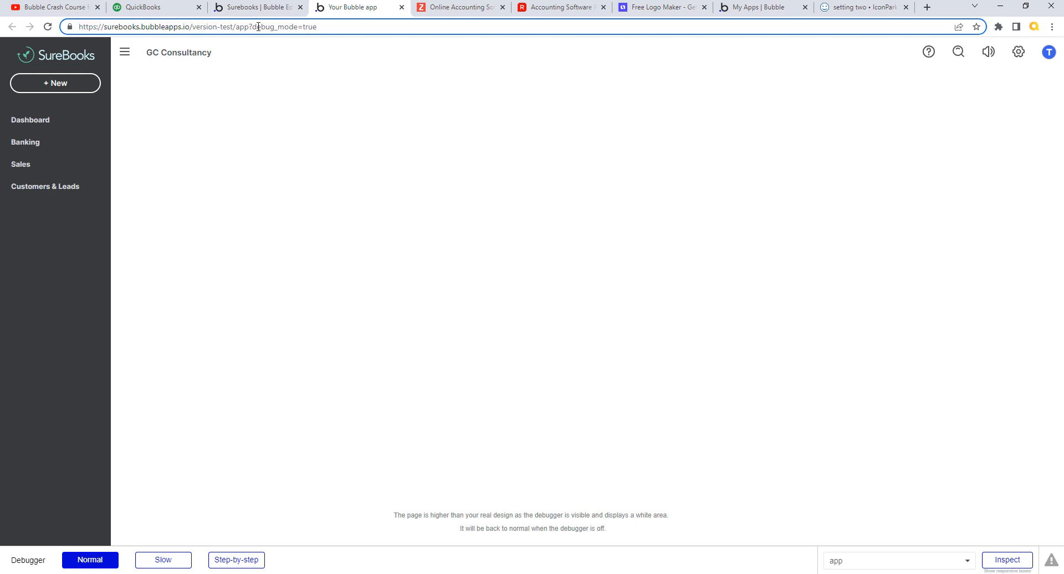
{"action": "left_click_drag", "start_coordinate": [250, 26], "coordinate": [325, 32]}
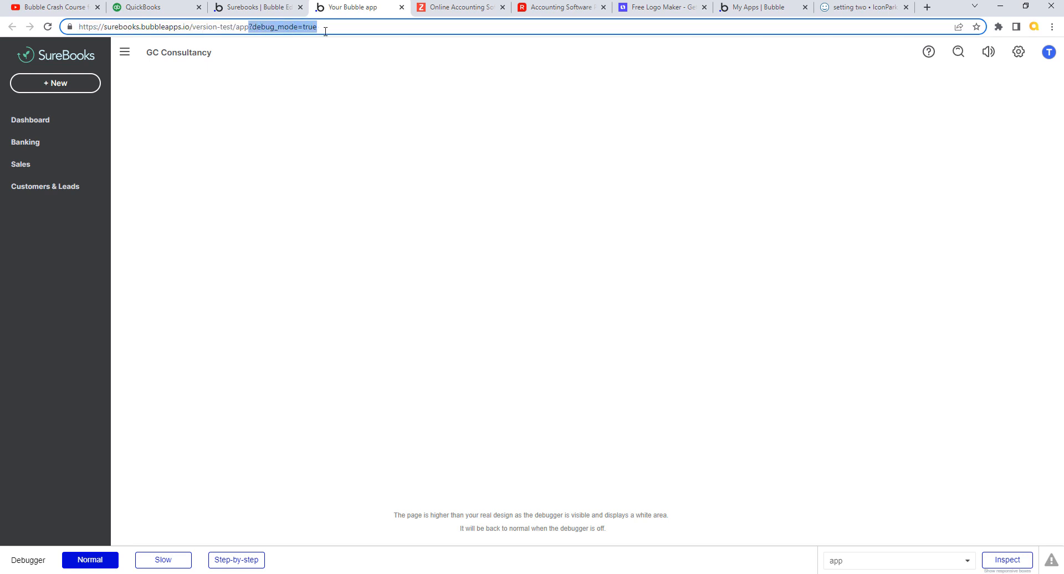
{"action": "key", "text": "BackSpace"}
{"action": "key", "text": "Return"}
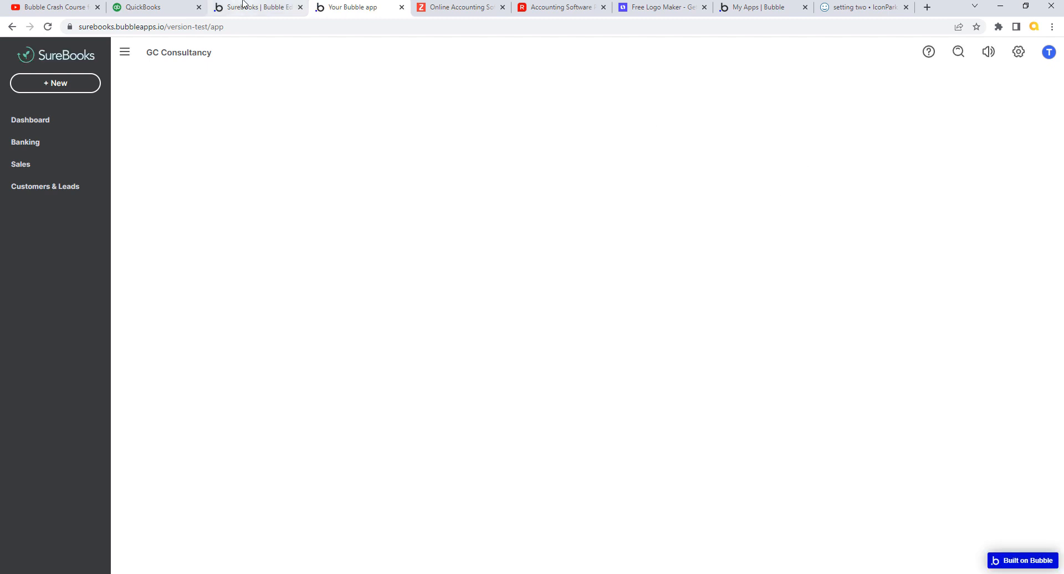
- Return to the editor's Design tab and select the avatar initial text element
{"action": "left_click", "coordinate": [275, 8]}
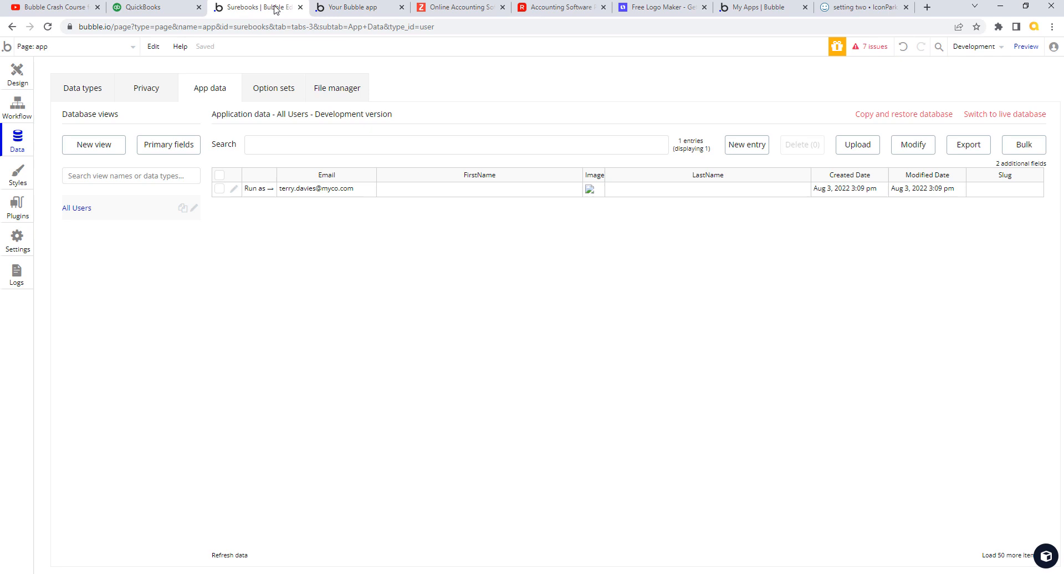
{"action": "left_click", "coordinate": [24, 79]}
{"action": "left_click", "coordinate": [763, 77]}
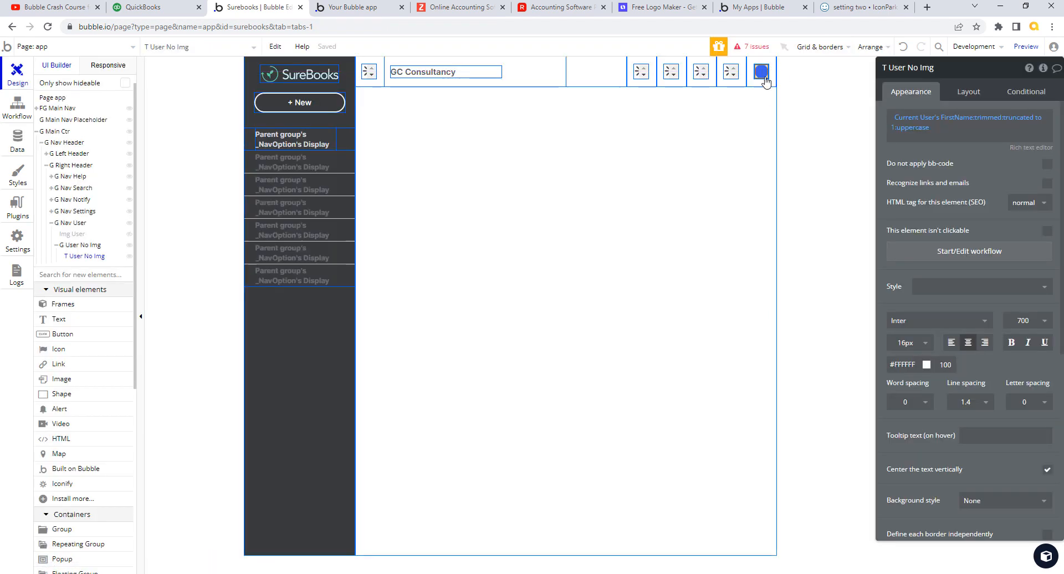
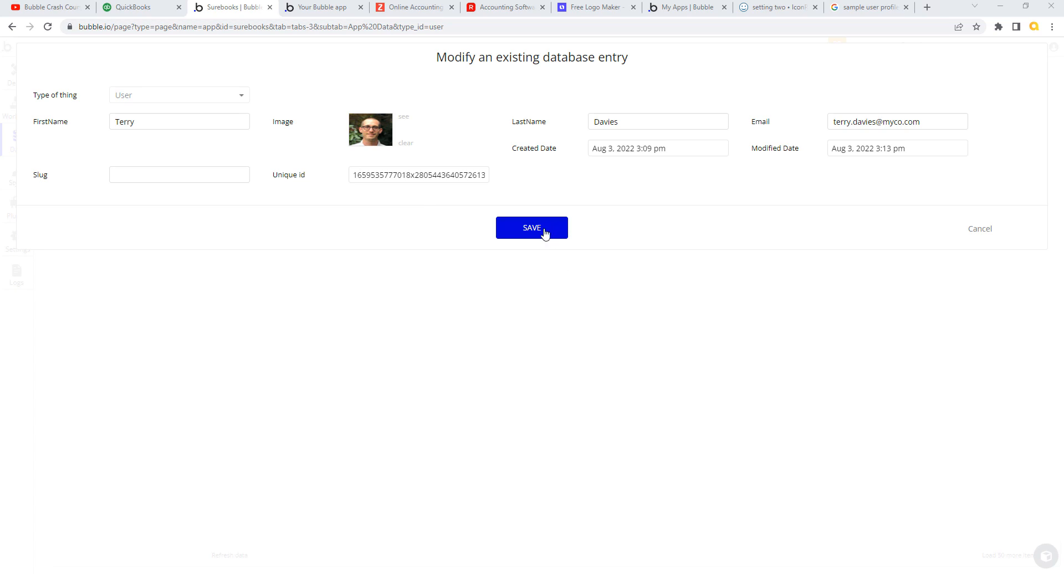
- Save the test user's record with its profile photo and return to the Design tab
{"action": "left_click", "coordinate": [544, 233]}
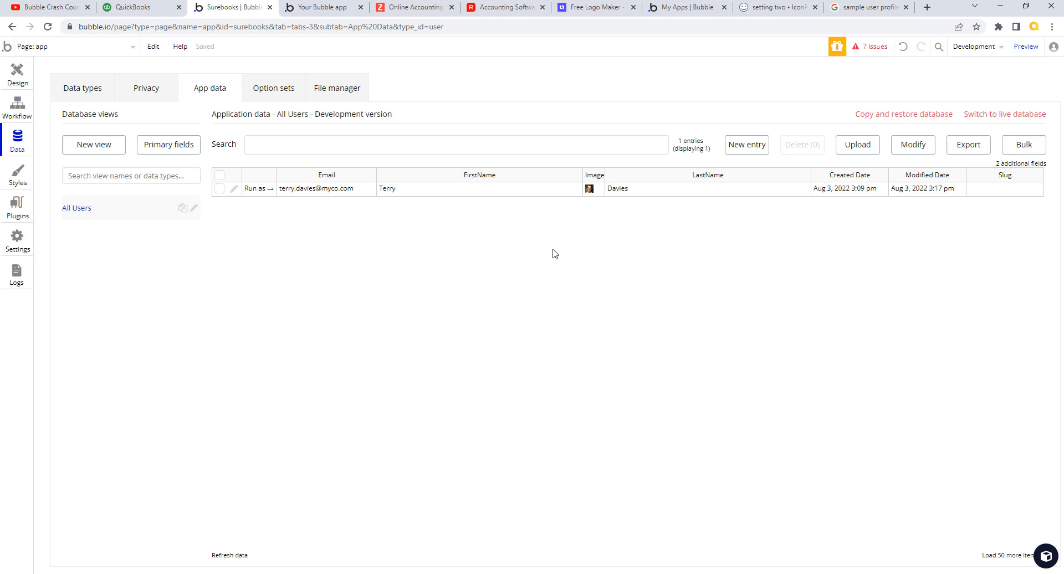
{"action": "left_click", "coordinate": [20, 76]}
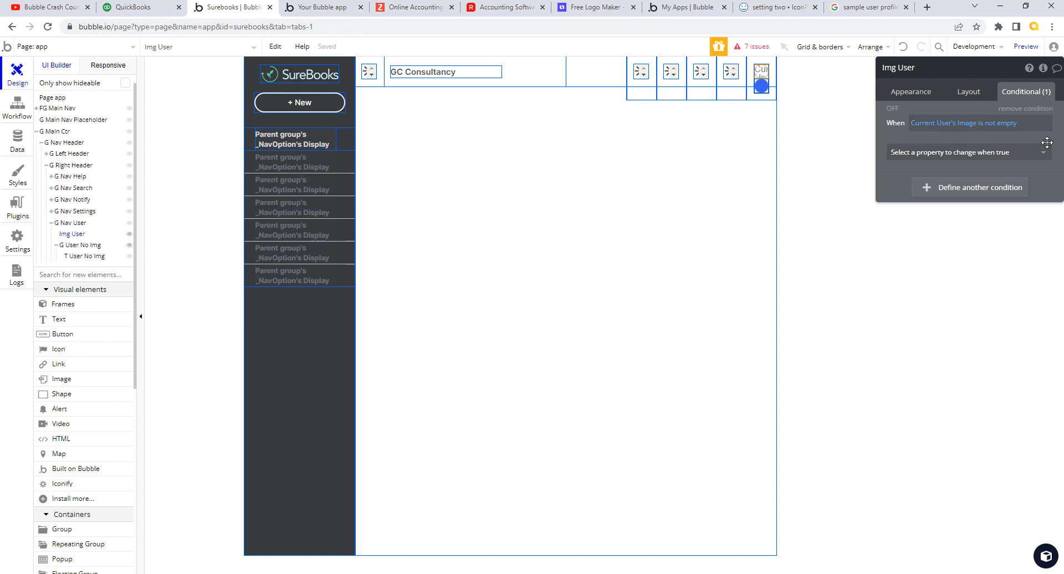
- Make Img User visible when Current User's Image is not empty, then select G User No Img
{"action": "left_click", "coordinate": [1044, 159]}
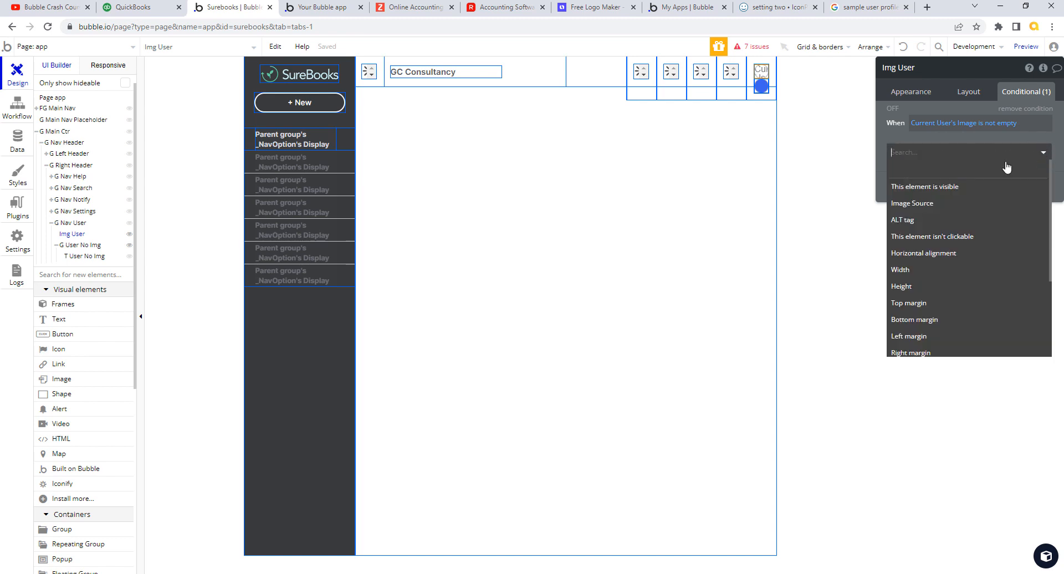
{"action": "left_click", "coordinate": [946, 190]}
{"action": "left_click", "coordinate": [1036, 149]}
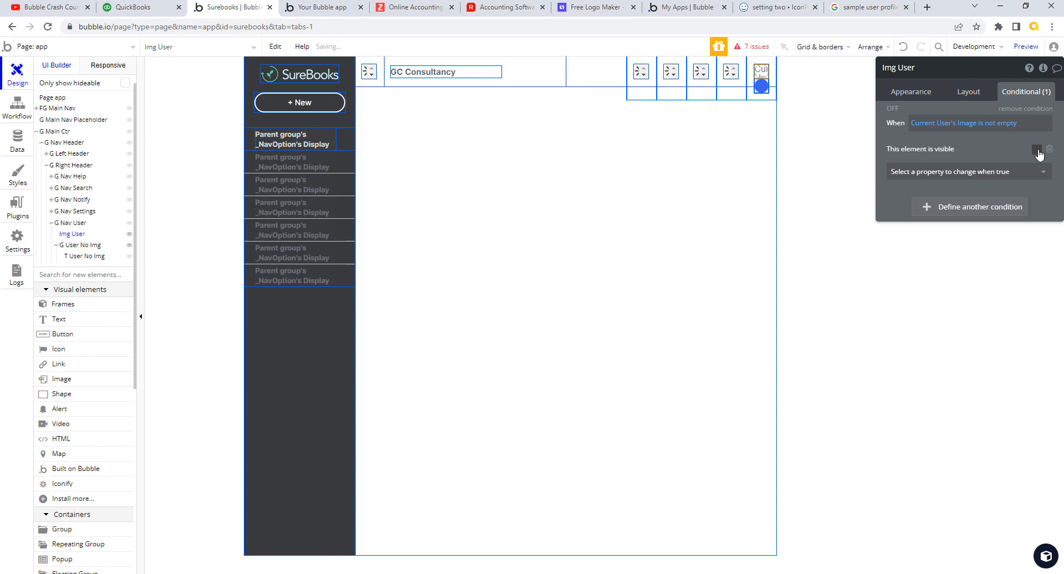
{"action": "left_click", "coordinate": [968, 94]}
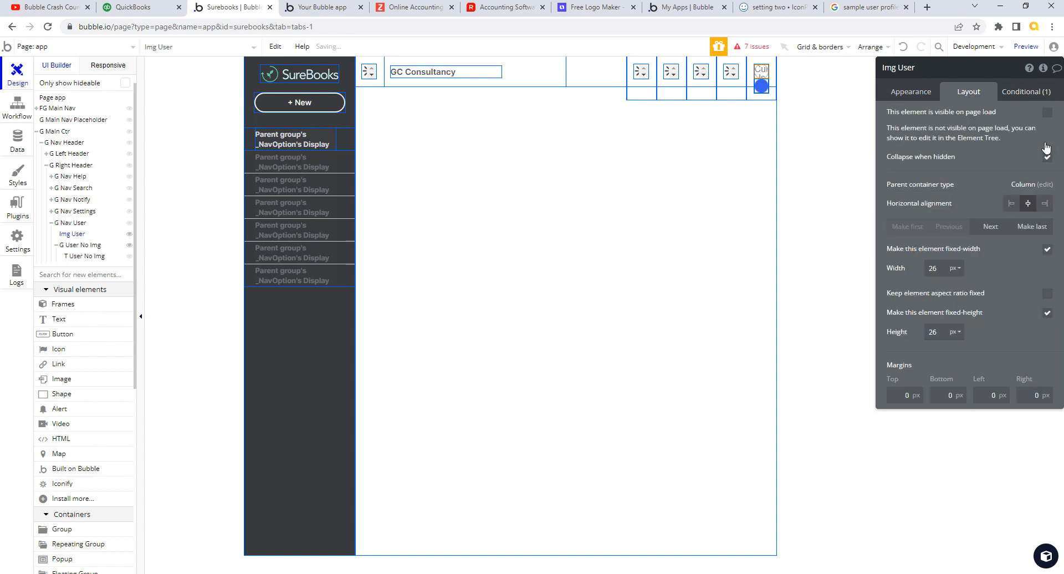
{"action": "left_click", "coordinate": [1038, 99]}
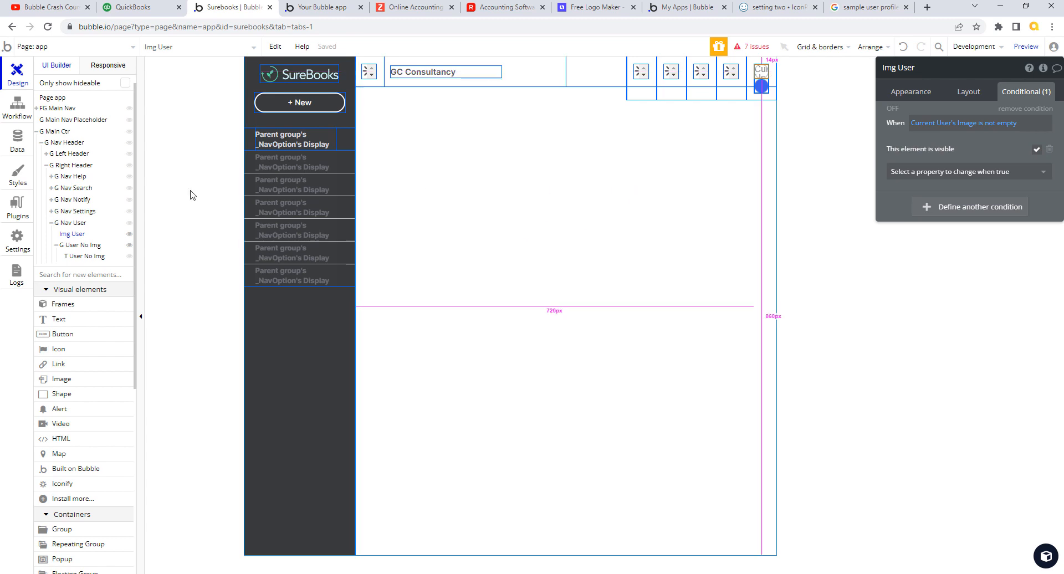
{"action": "left_click", "coordinate": [84, 245]}
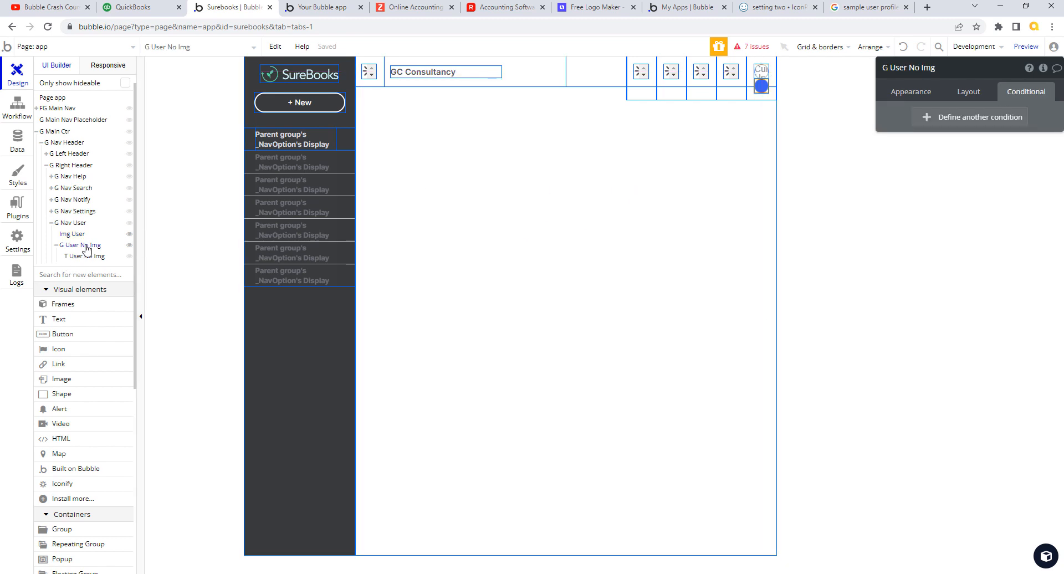
- Set G User No Img to collapse when hidden
{"action": "left_click", "coordinate": [972, 94]}
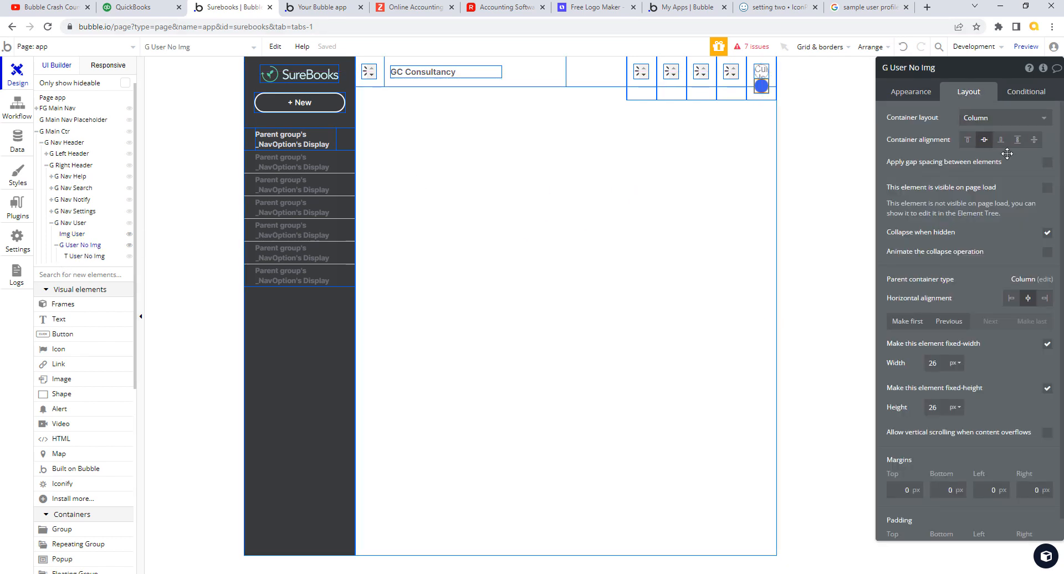
{"action": "left_click", "coordinate": [1049, 233]}
{"action": "left_click", "coordinate": [1029, 95]}
- Add a condition making G User No Img visible when Current User's Image is empty
{"action": "left_click", "coordinate": [929, 118]}
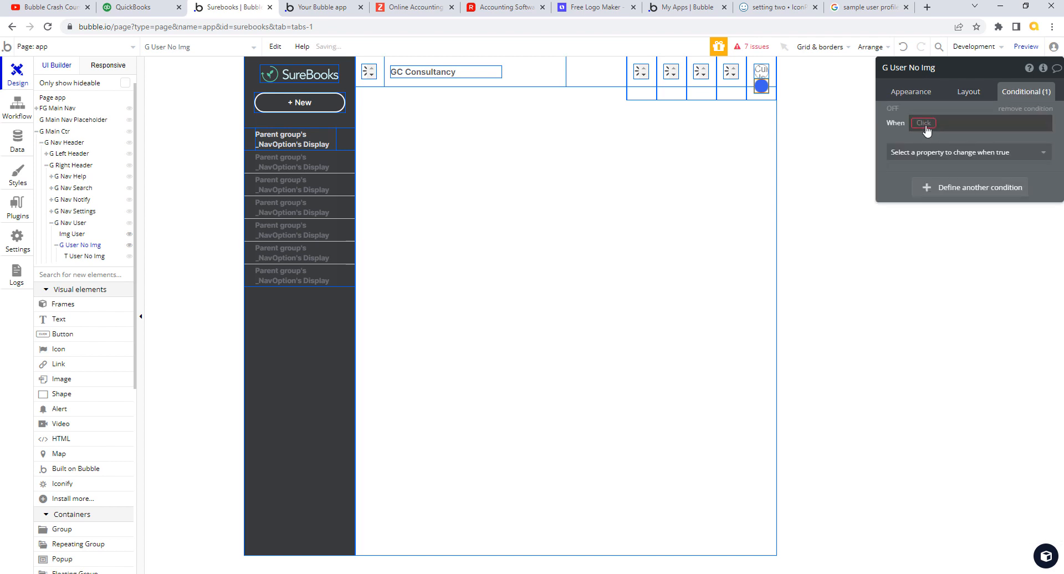
{"action": "left_click", "coordinate": [926, 126]}
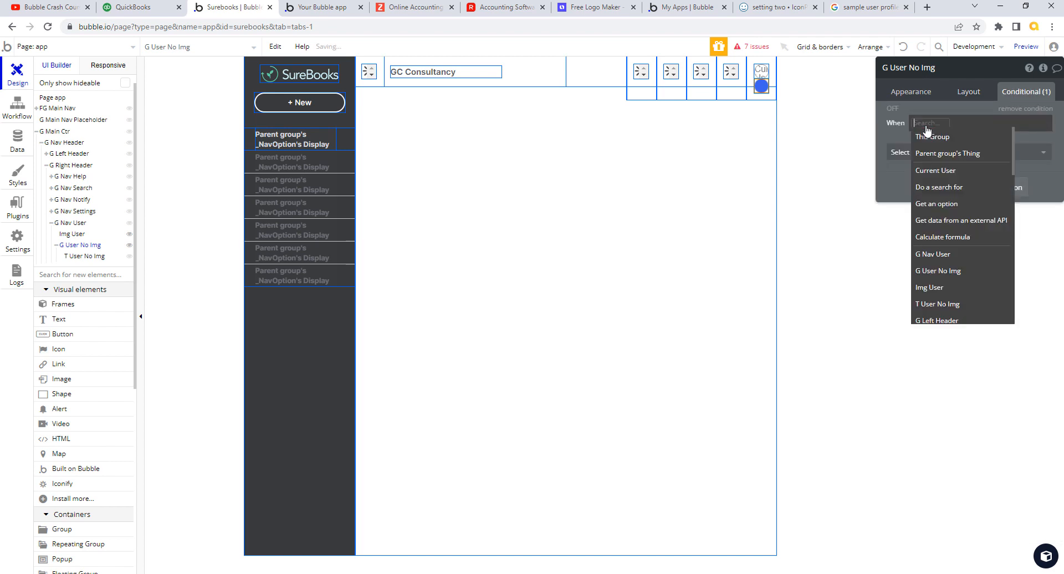
{"action": "left_click", "coordinate": [945, 170]}
{"action": "left_click", "coordinate": [981, 153]}
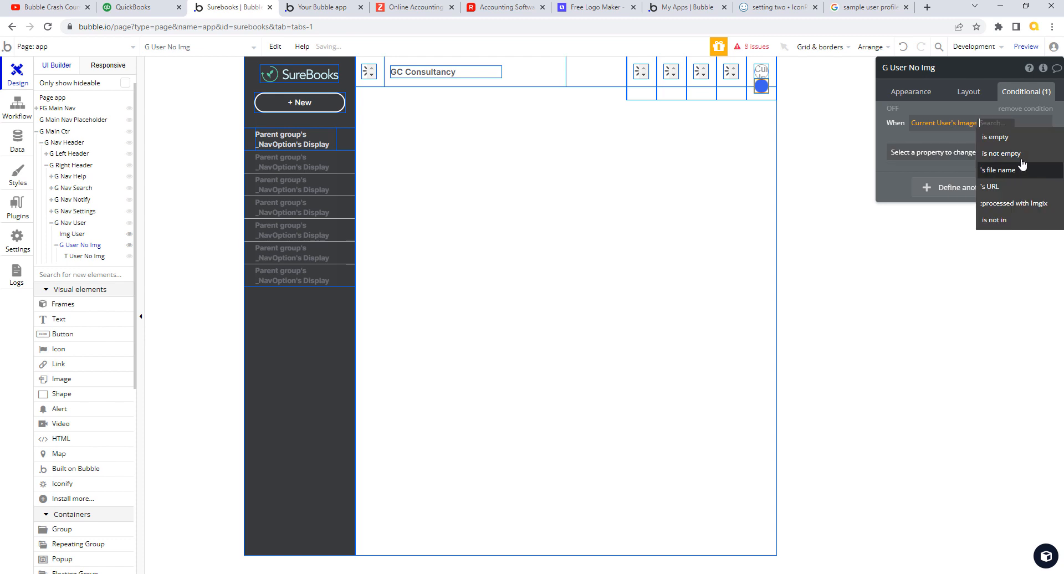
{"action": "left_click", "coordinate": [1025, 138]}
{"action": "left_click", "coordinate": [1009, 151]}
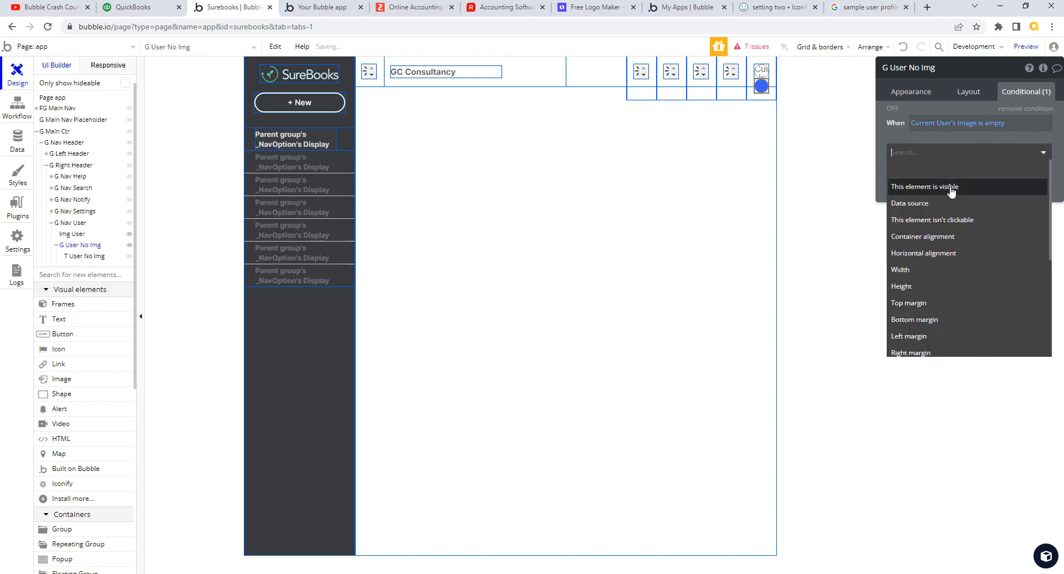
{"action": "left_click", "coordinate": [949, 185]}
{"action": "left_click", "coordinate": [1036, 150]}
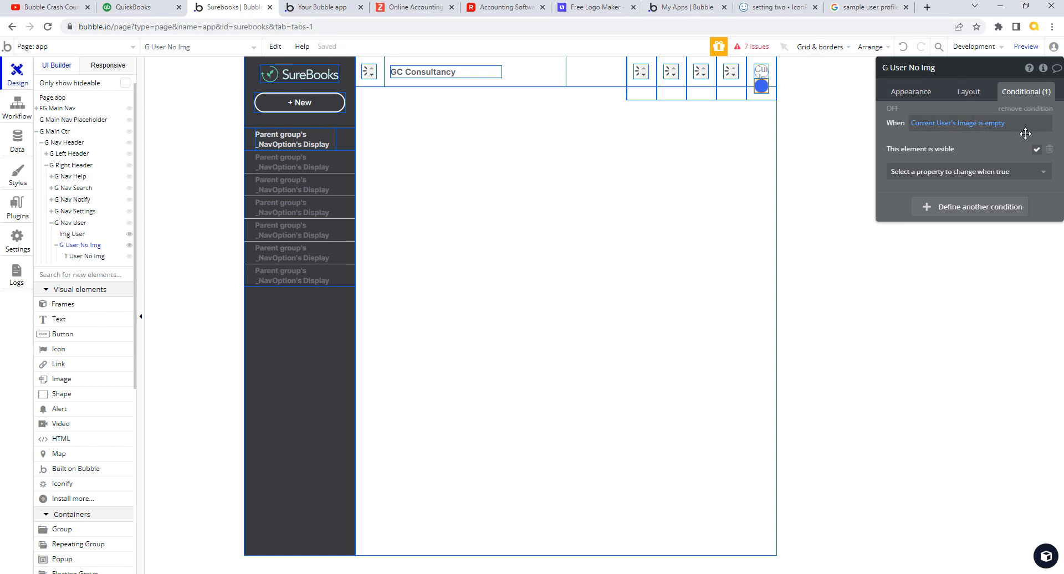
{"action": "left_click", "coordinate": [971, 93]}
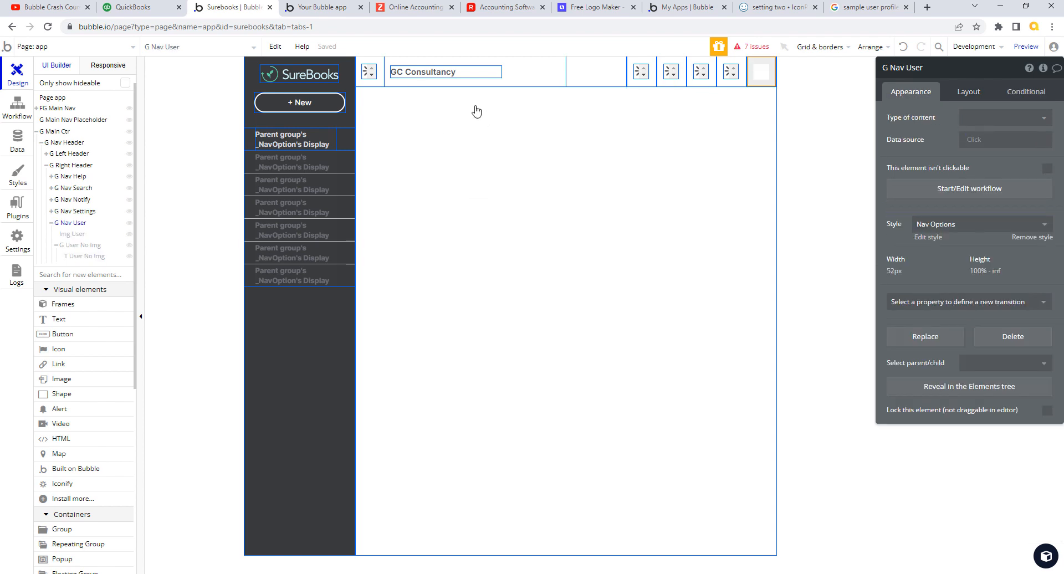
- Close the outdated preview, run the app as the test user from App data, and check the header photo
{"action": "left_click", "coordinate": [339, 11]}
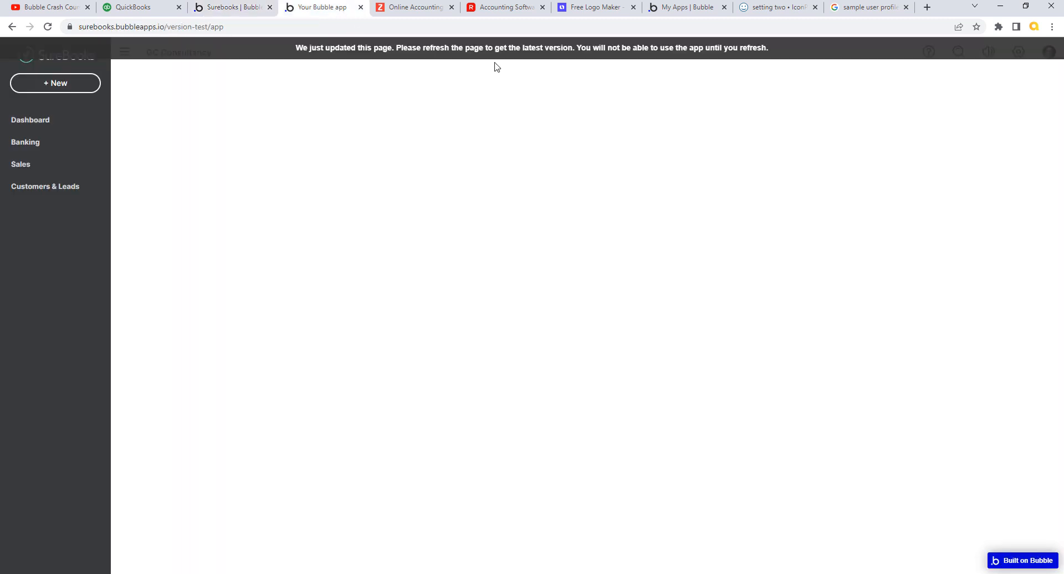
{"action": "left_click", "coordinate": [361, 7]}
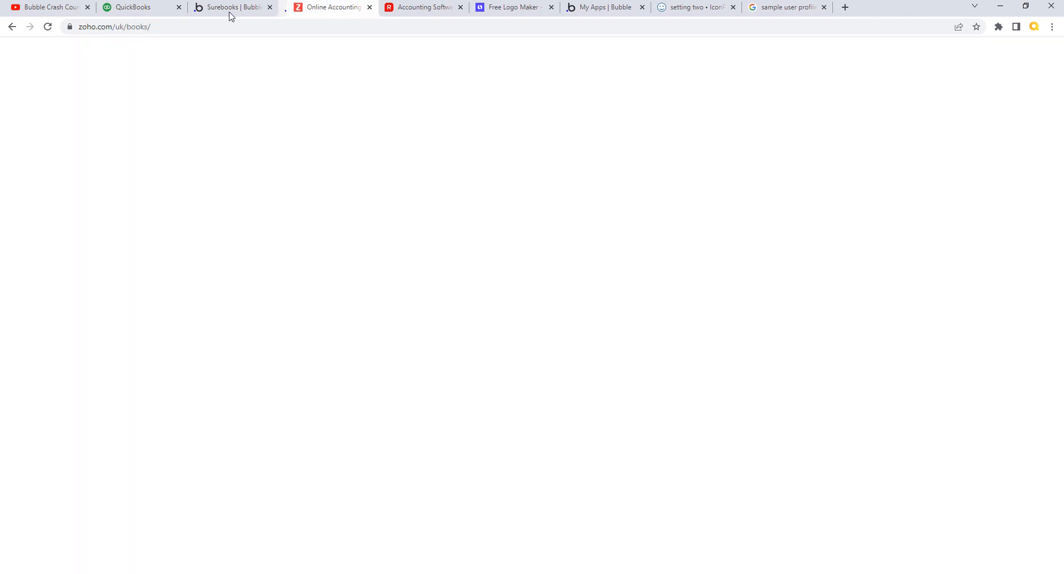
{"action": "left_click", "coordinate": [232, 7]}
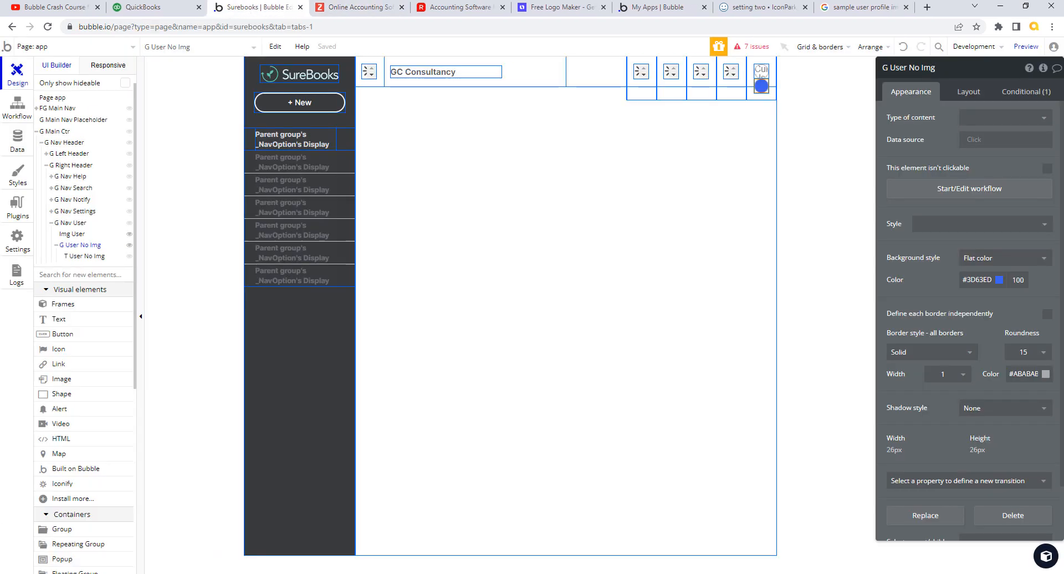
{"action": "left_click", "coordinate": [17, 141]}
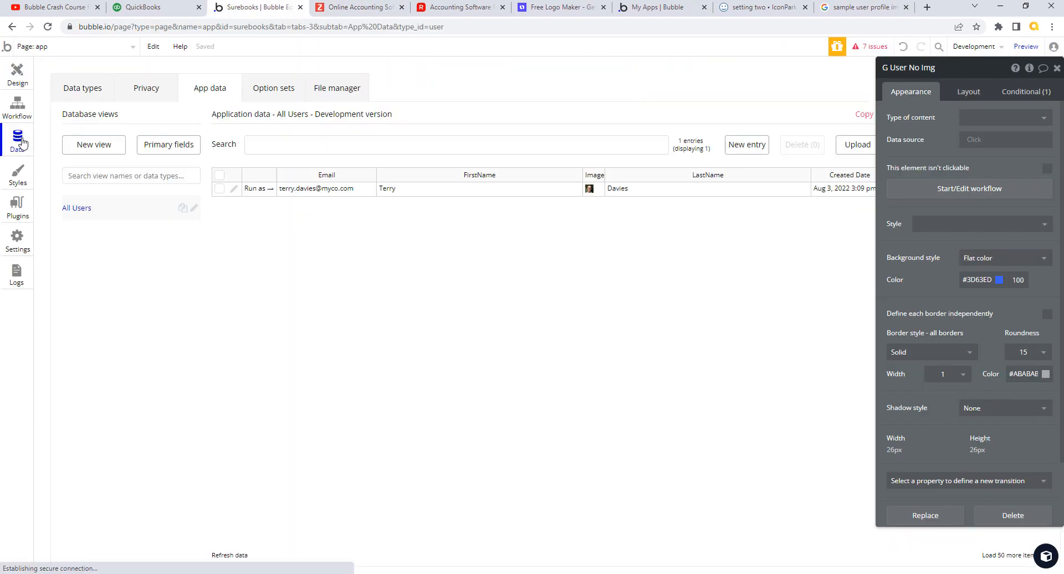
{"action": "left_click", "coordinate": [256, 189]}
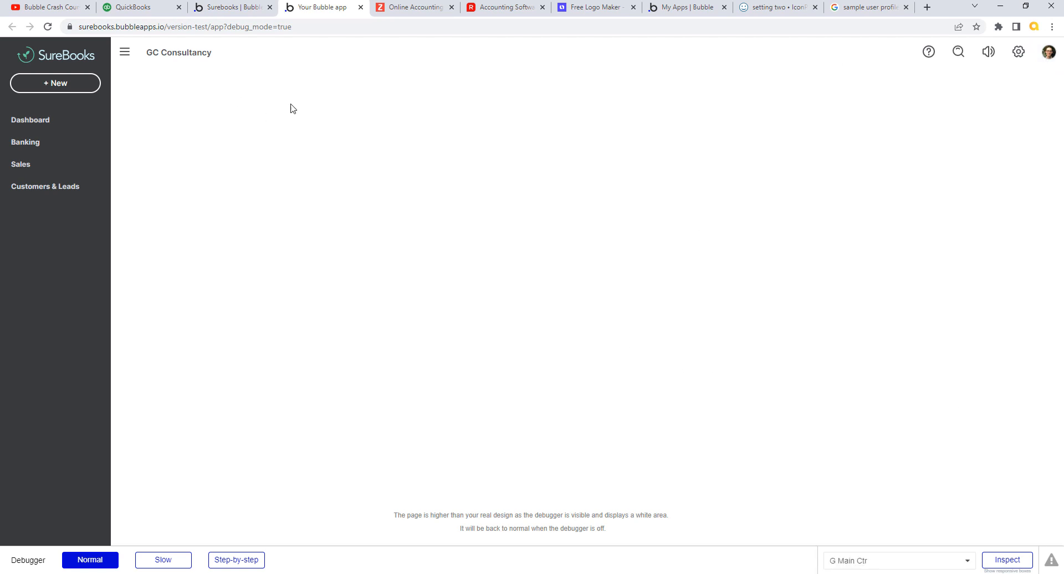
{"action": "left_click", "coordinate": [252, 13]}
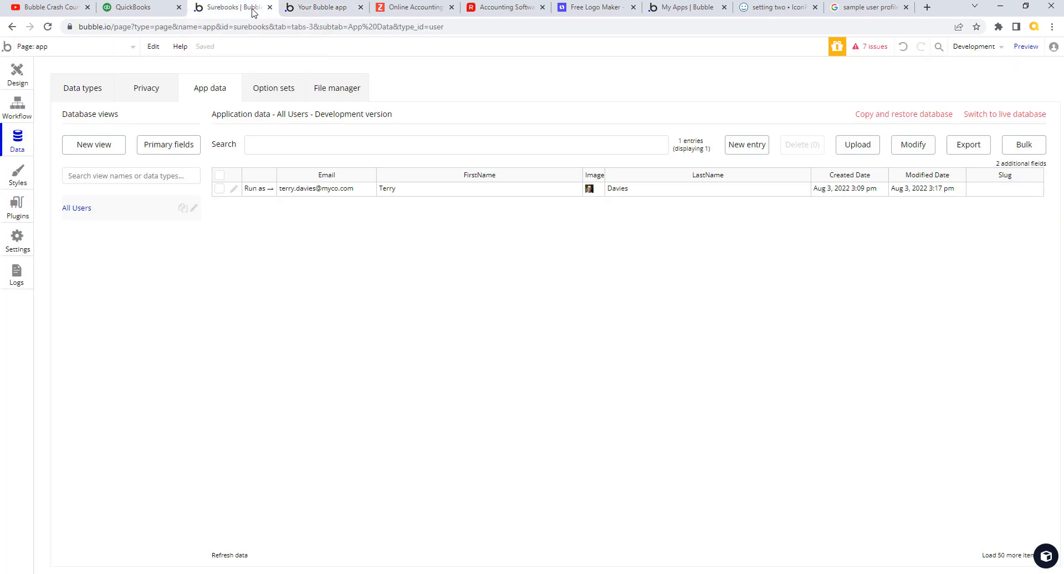
- Clear the test user's profile image, save, and view the header's blue initial circle
{"action": "left_click", "coordinate": [233, 189]}
{"action": "left_click", "coordinate": [403, 147]}
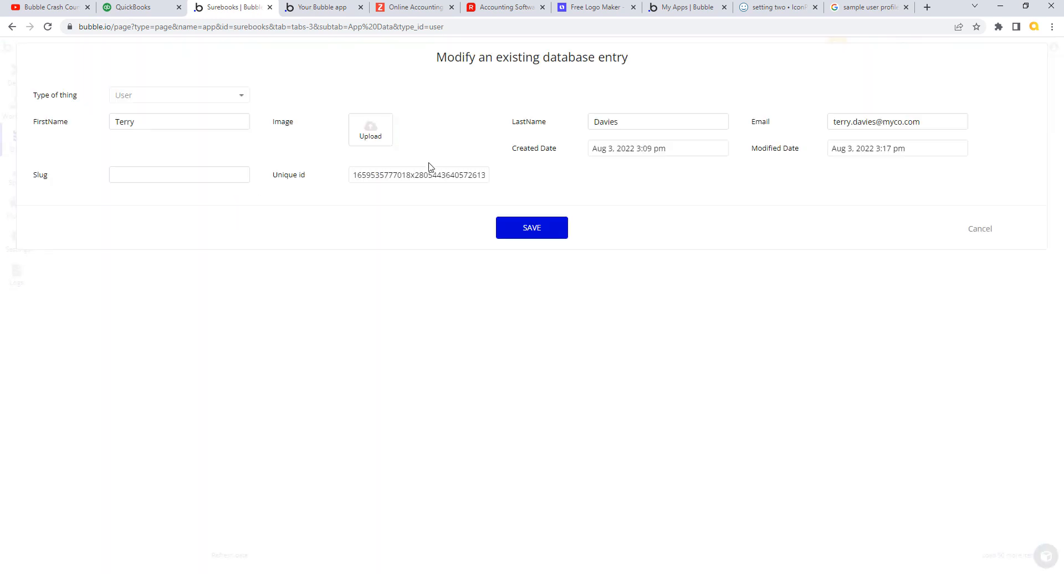
{"action": "left_click", "coordinate": [550, 232]}
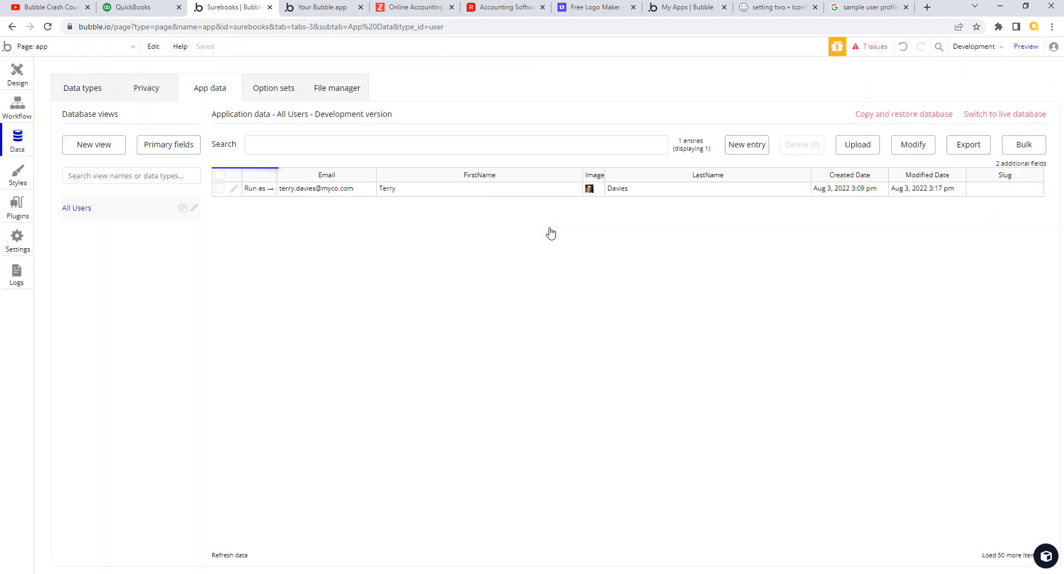
{"action": "left_click", "coordinate": [335, 10]}
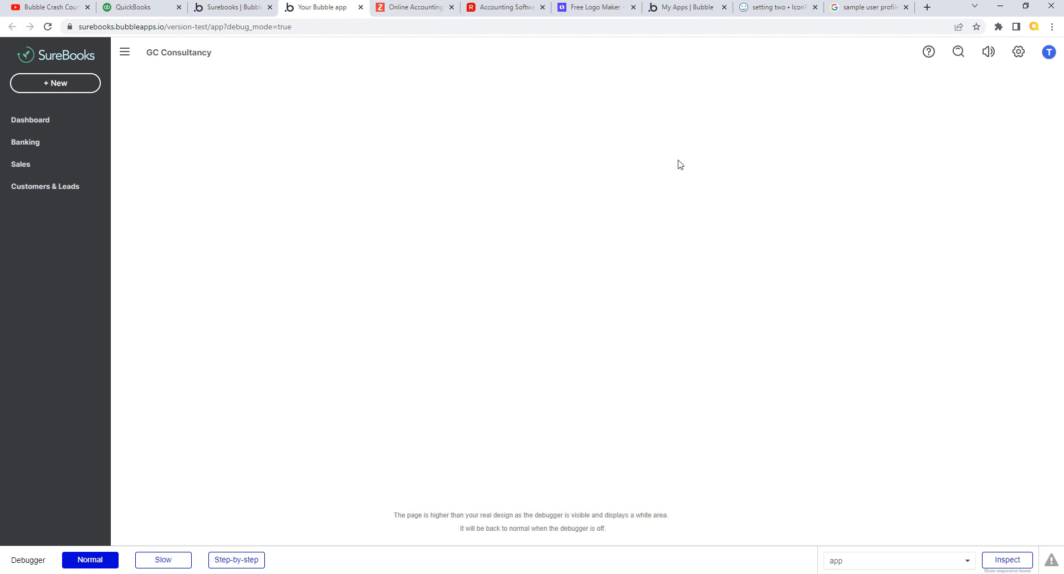
{"action": "left_click", "coordinate": [127, 57]}
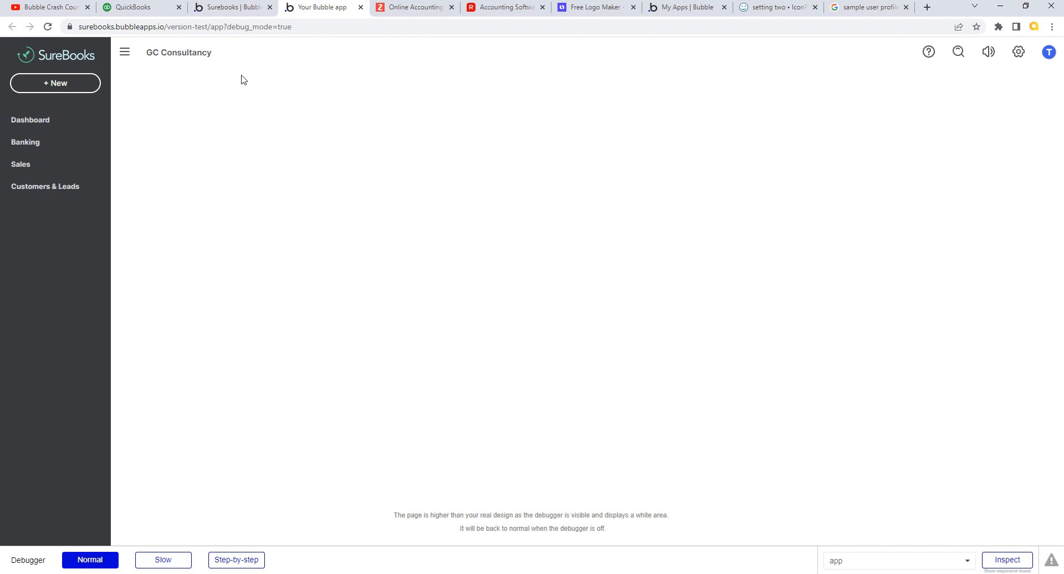
{"action": "left_click", "coordinate": [145, 8]}
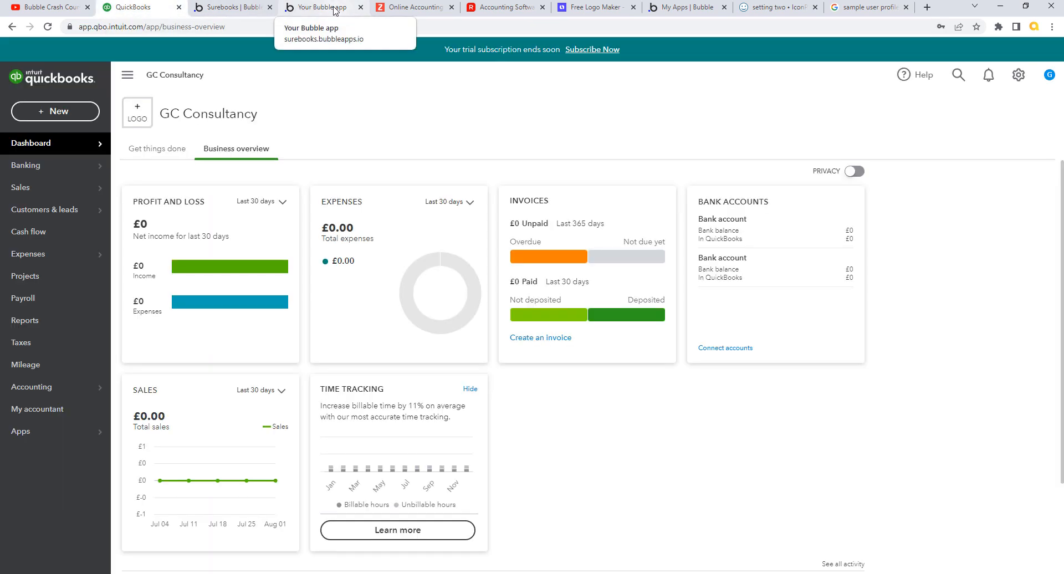
{"action": "left_click", "coordinate": [334, 9]}
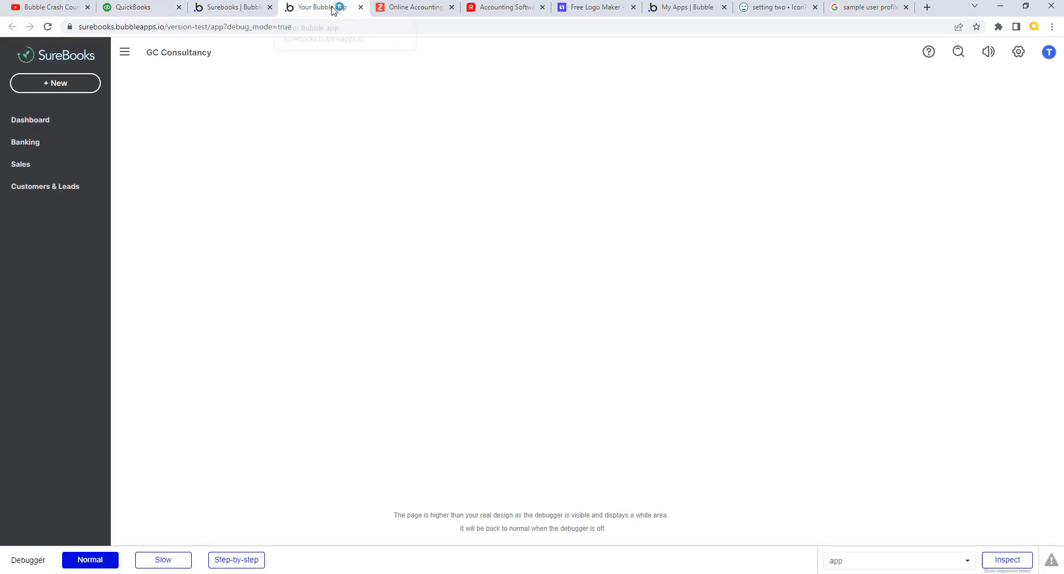
{"action": "left_click", "coordinate": [157, 10]}
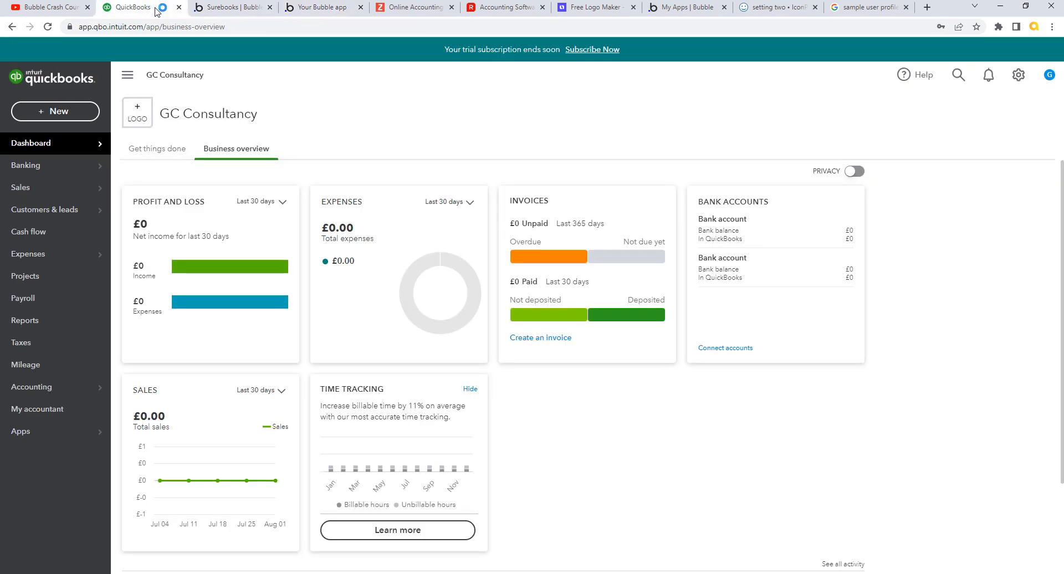
{"action": "left_click", "coordinate": [256, 10]}
{"action": "left_click", "coordinate": [300, 10]}
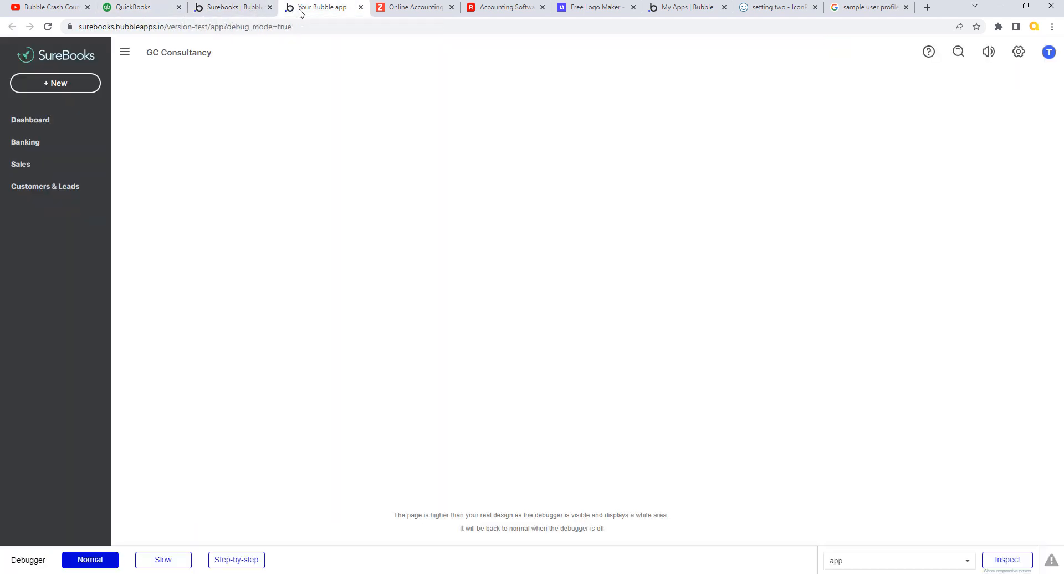